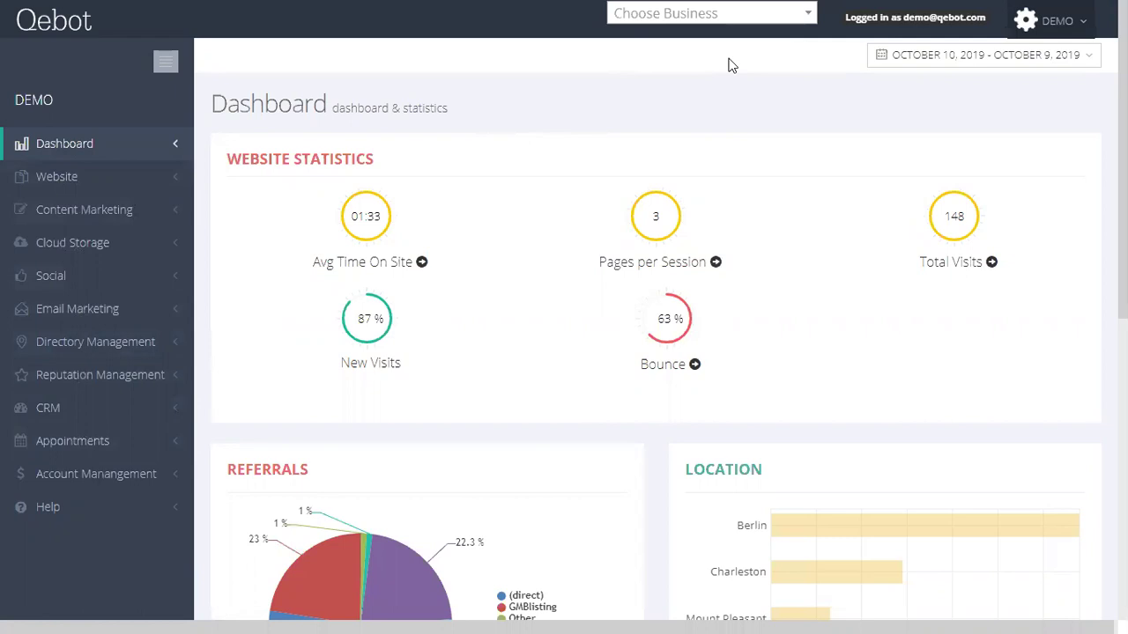
View the list of available businesses and open Users/Business Management for the demo account
click(707, 16)
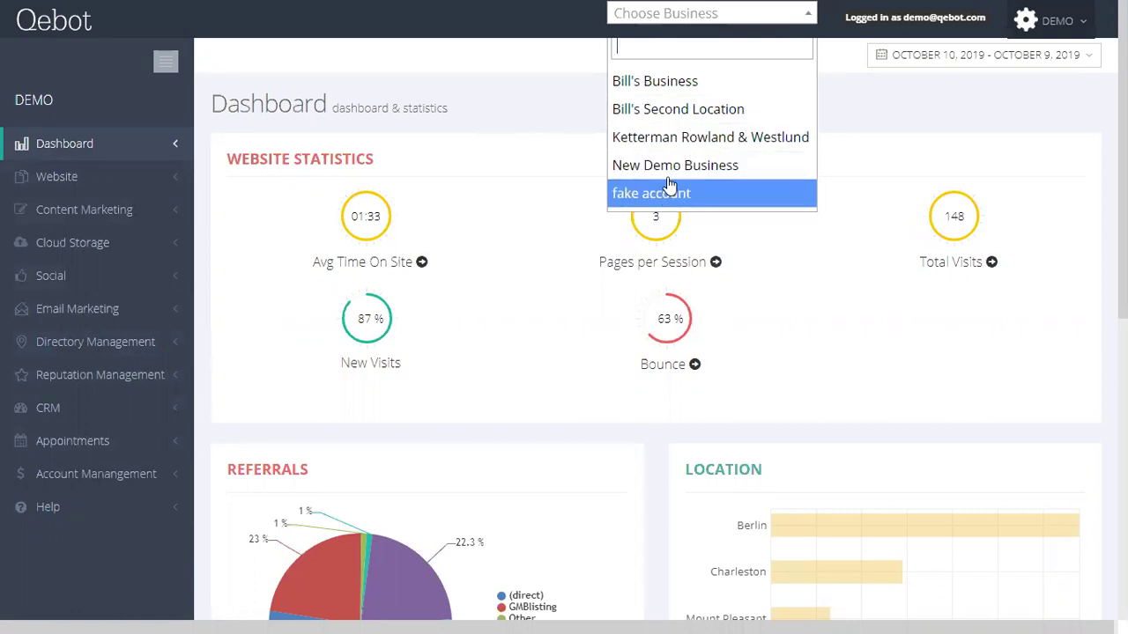
click(569, 66)
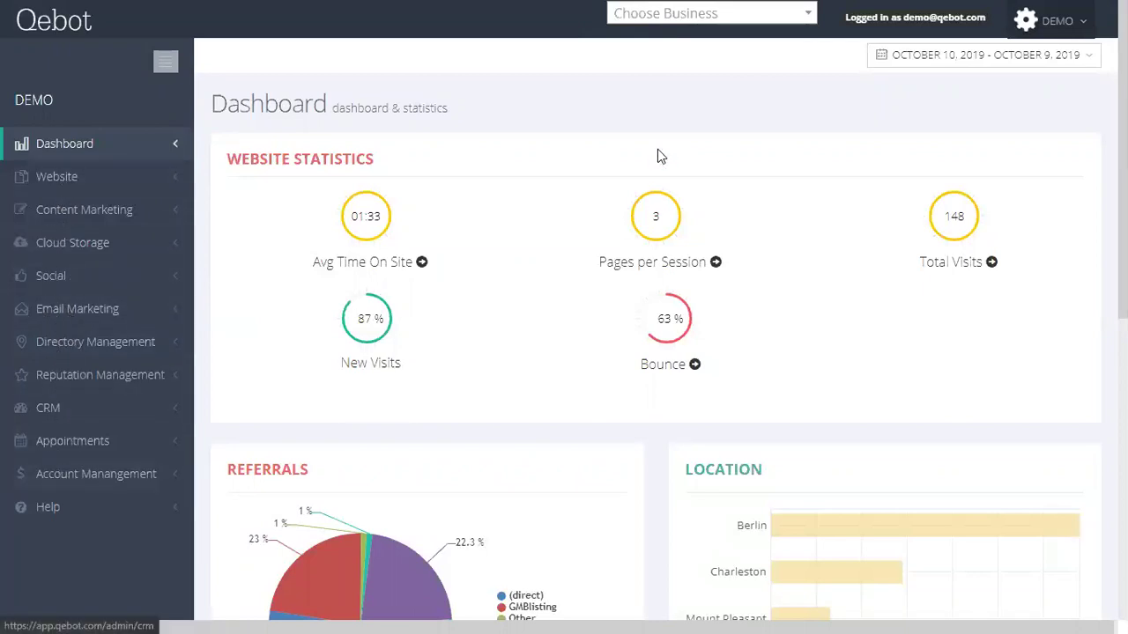
click(1055, 21)
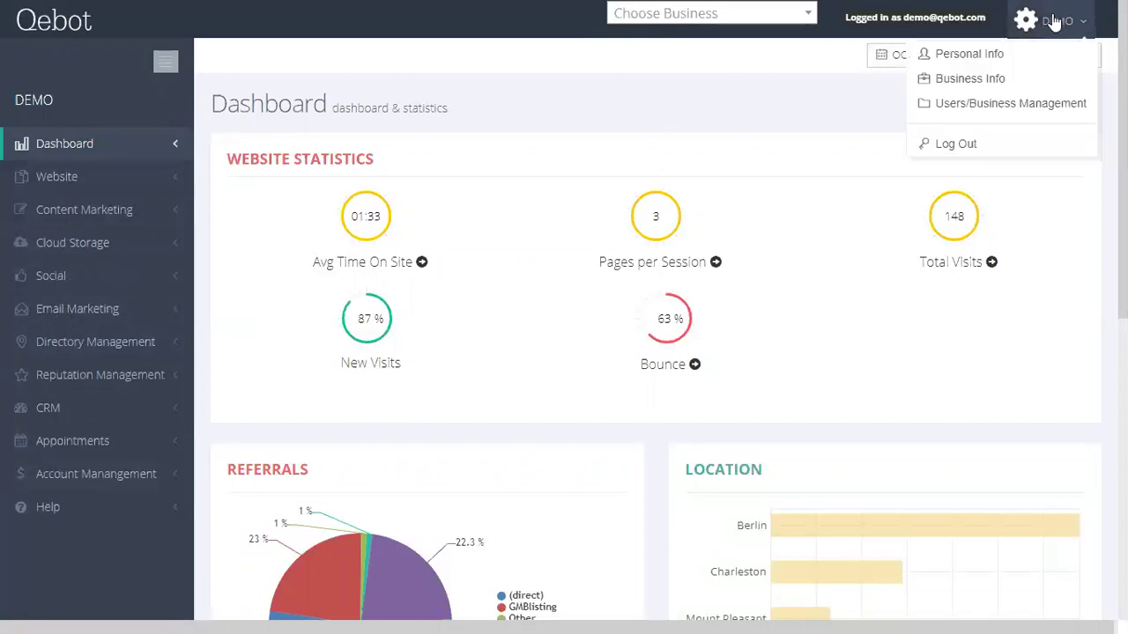
click(983, 110)
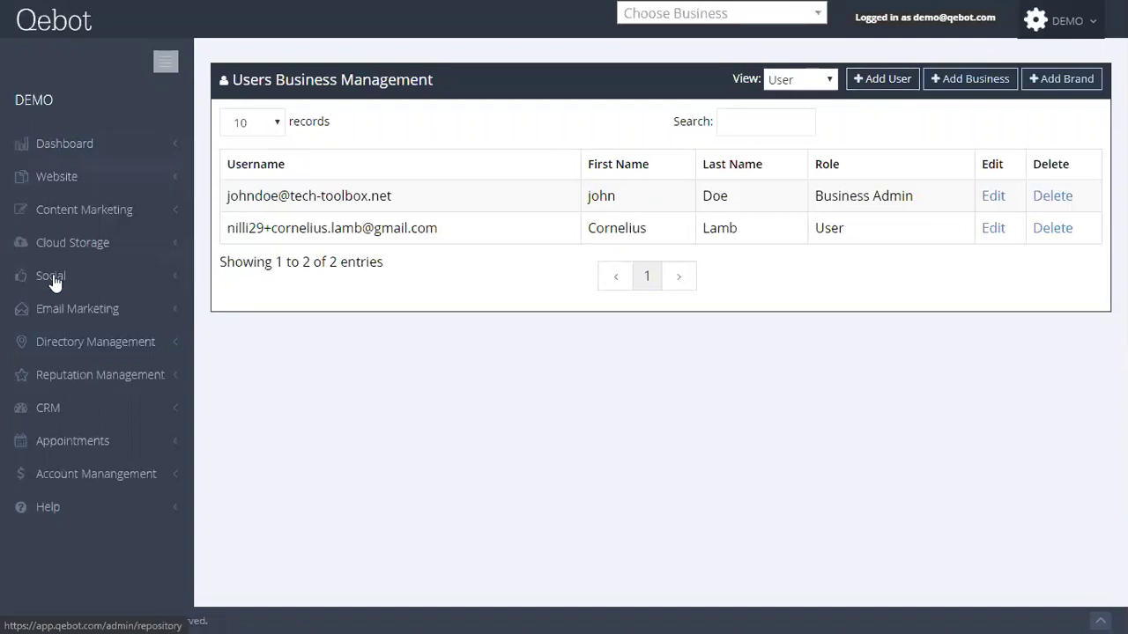
Switch the management list to the Business view and inspect the location details of the "fake account" brand
click(788, 82)
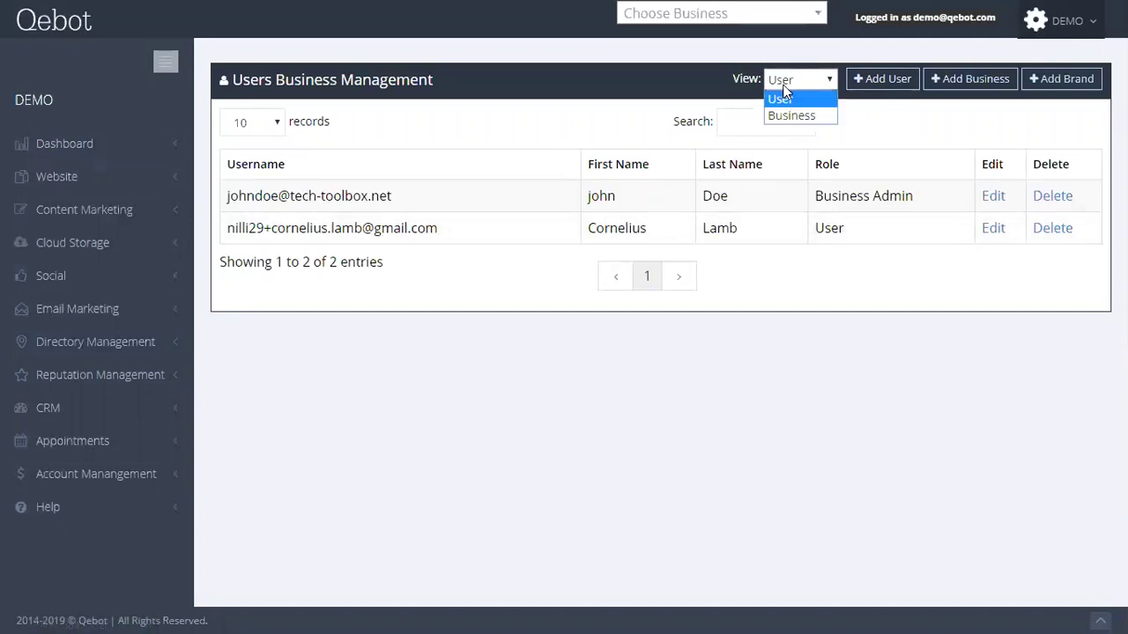
click(788, 120)
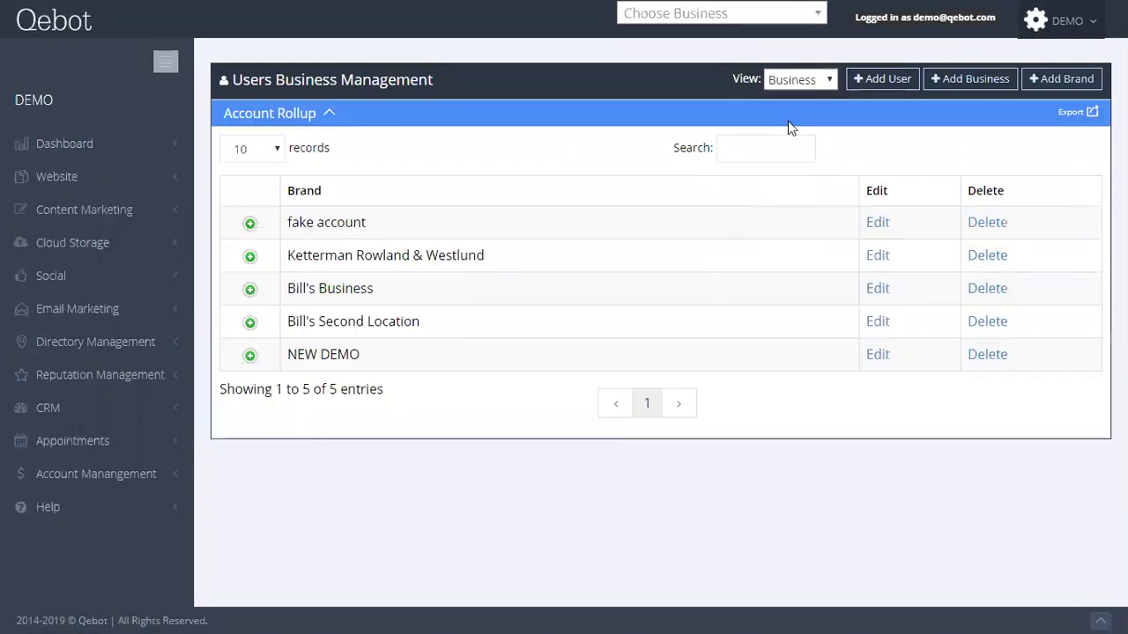
click(250, 225)
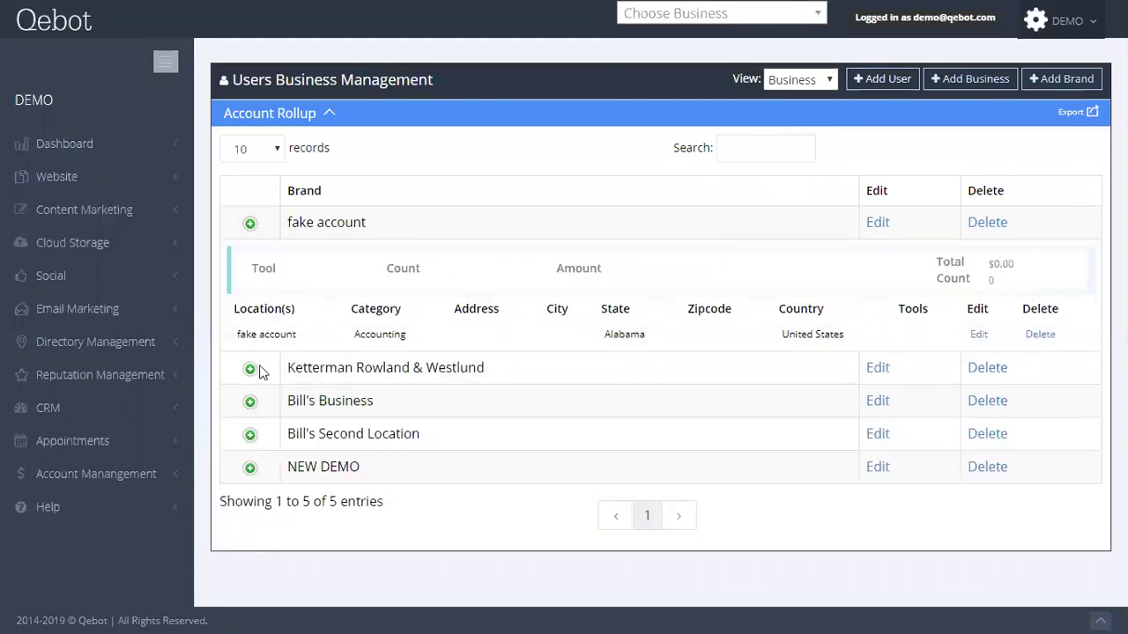
click(251, 226)
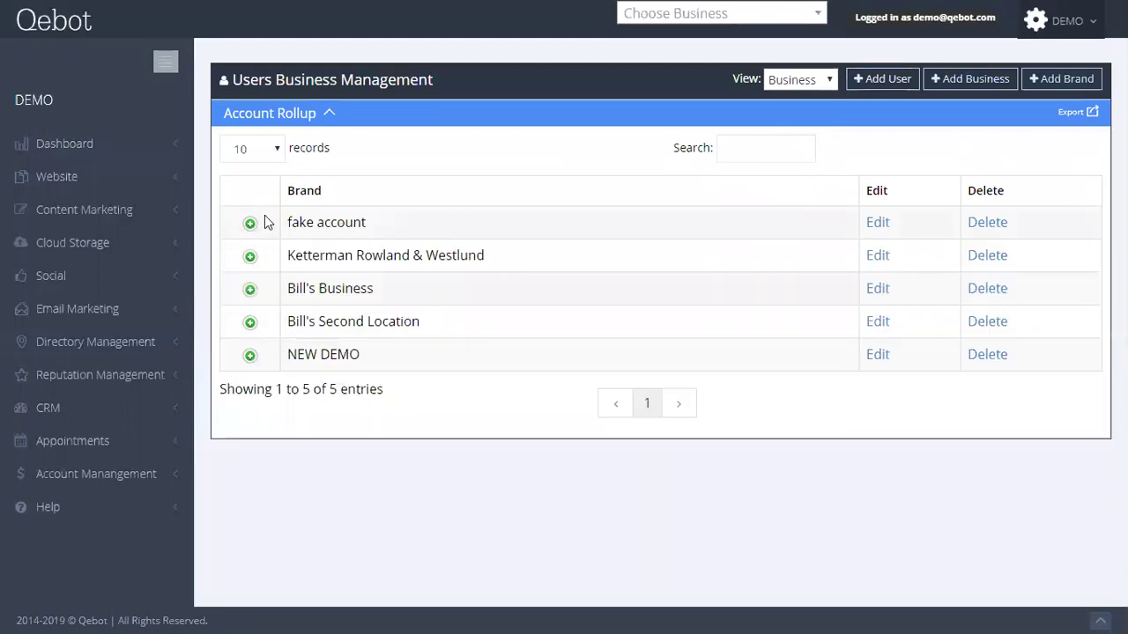
Return to the main dashboard and review its website statistics, referrals, location and device charts
click(56, 143)
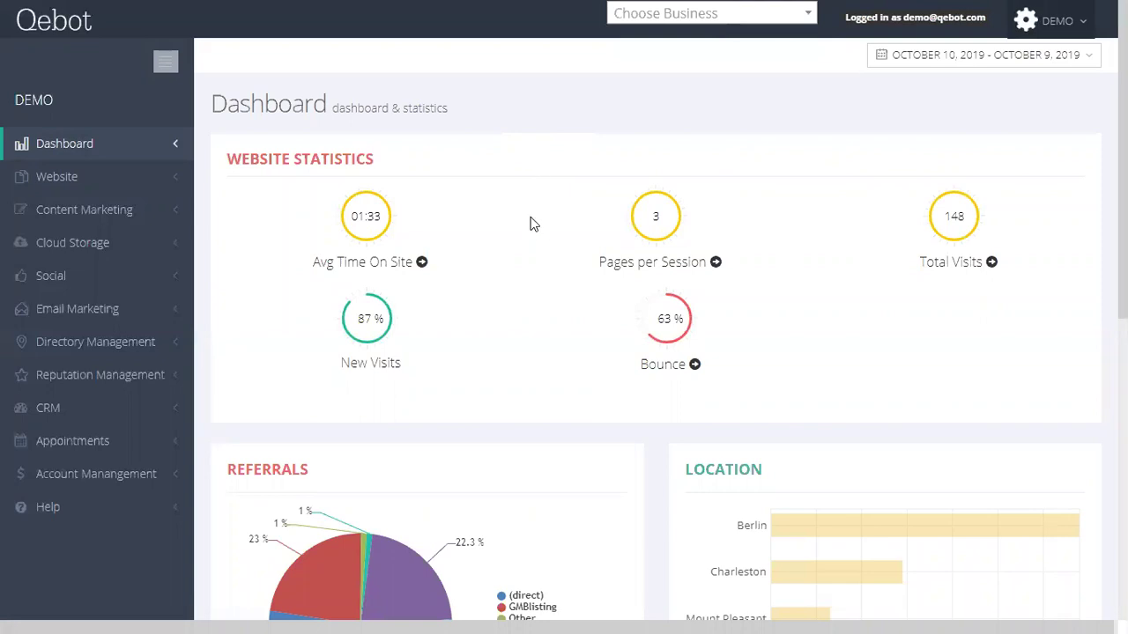
scroll(561, 289, down, 3)
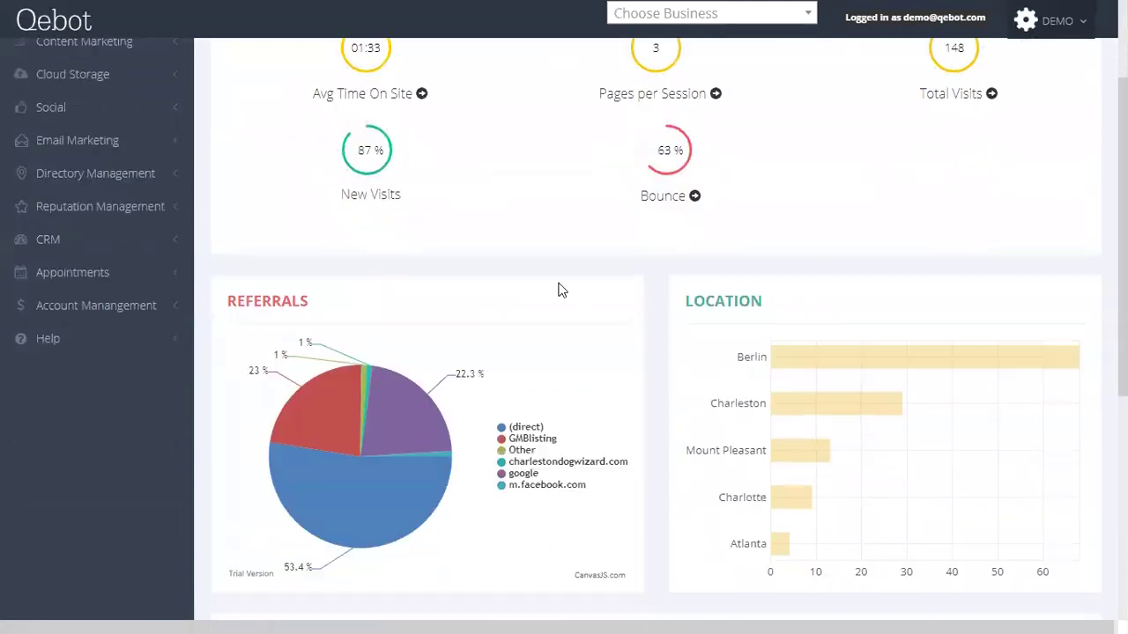
scroll(603, 293, down, 4)
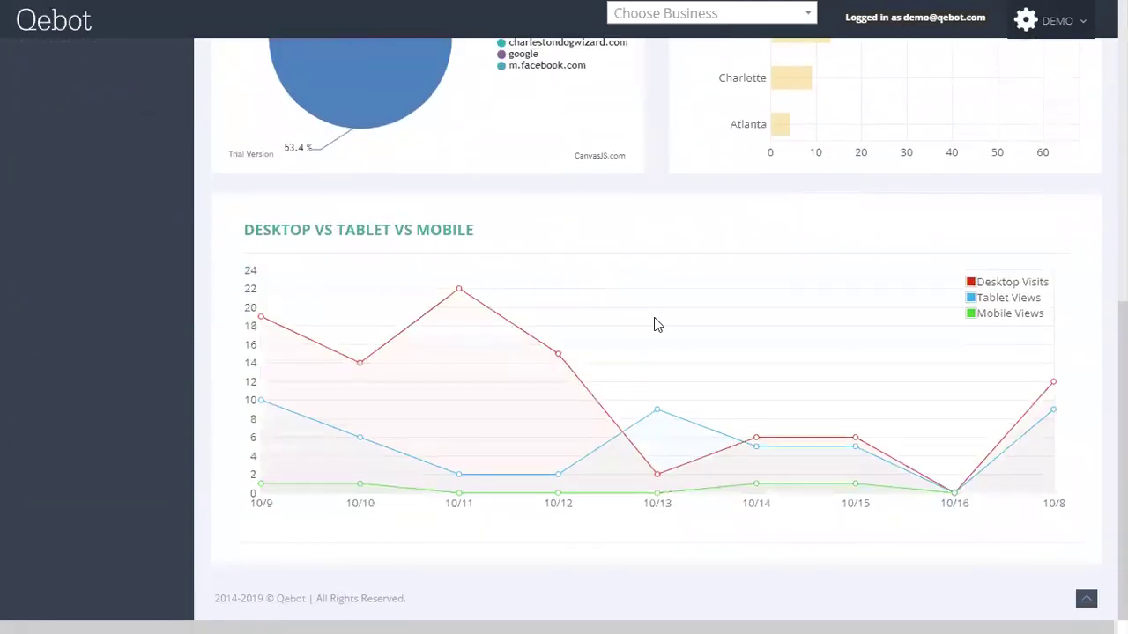
scroll(653, 323, up, 3)
scroll(657, 325, up, 5)
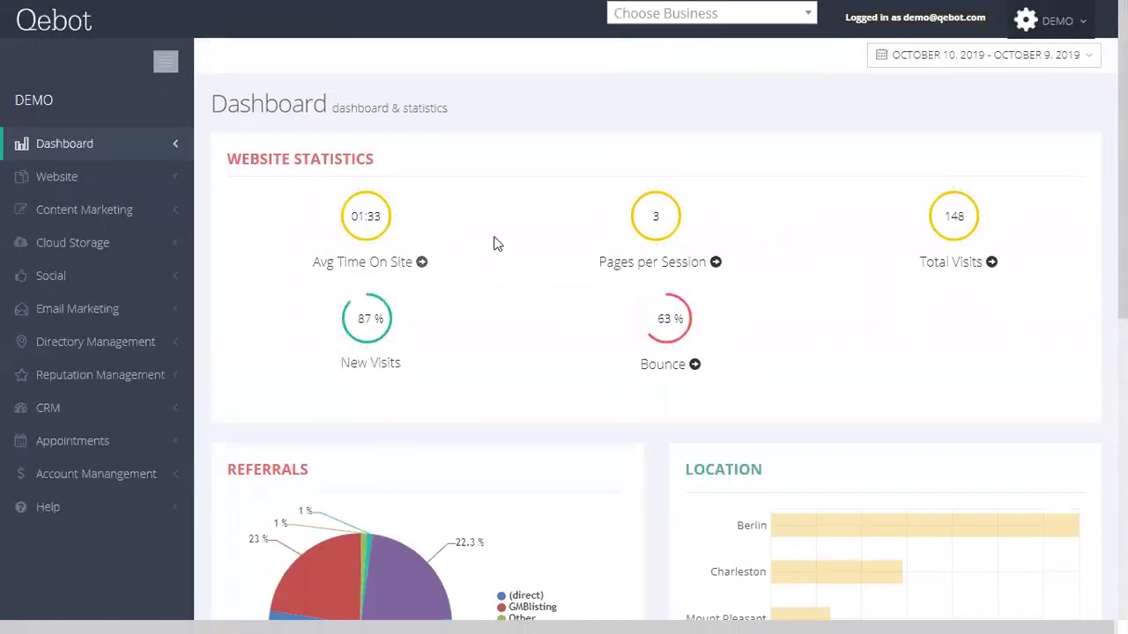
Open the website's Site Editor and look over its main site menu, returning to the page being edited
click(170, 181)
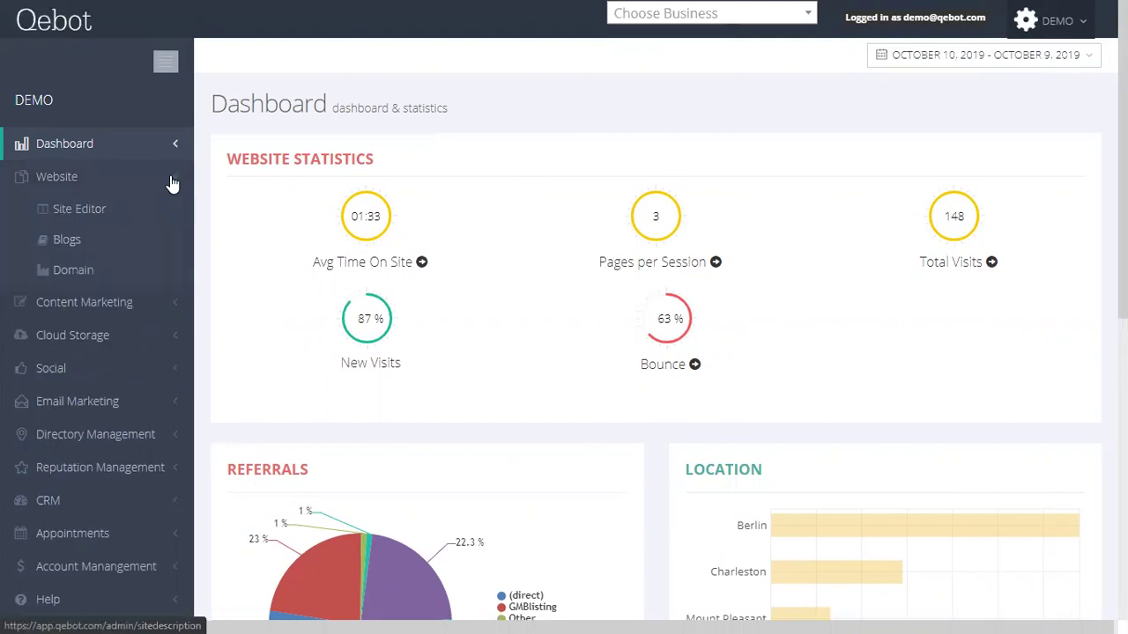
click(102, 210)
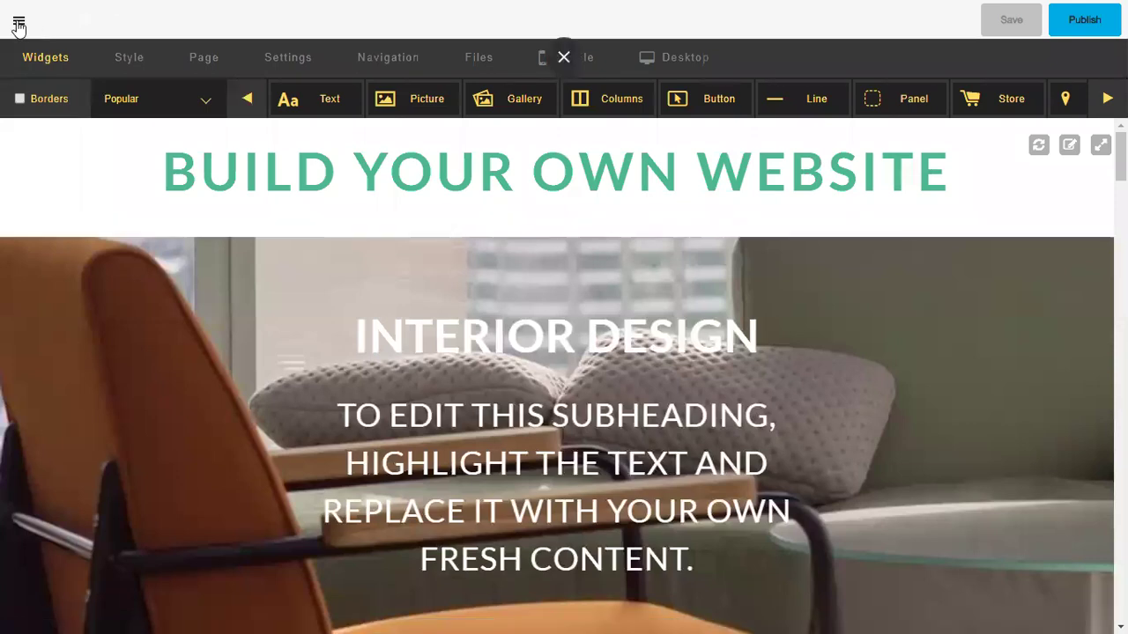
click(19, 20)
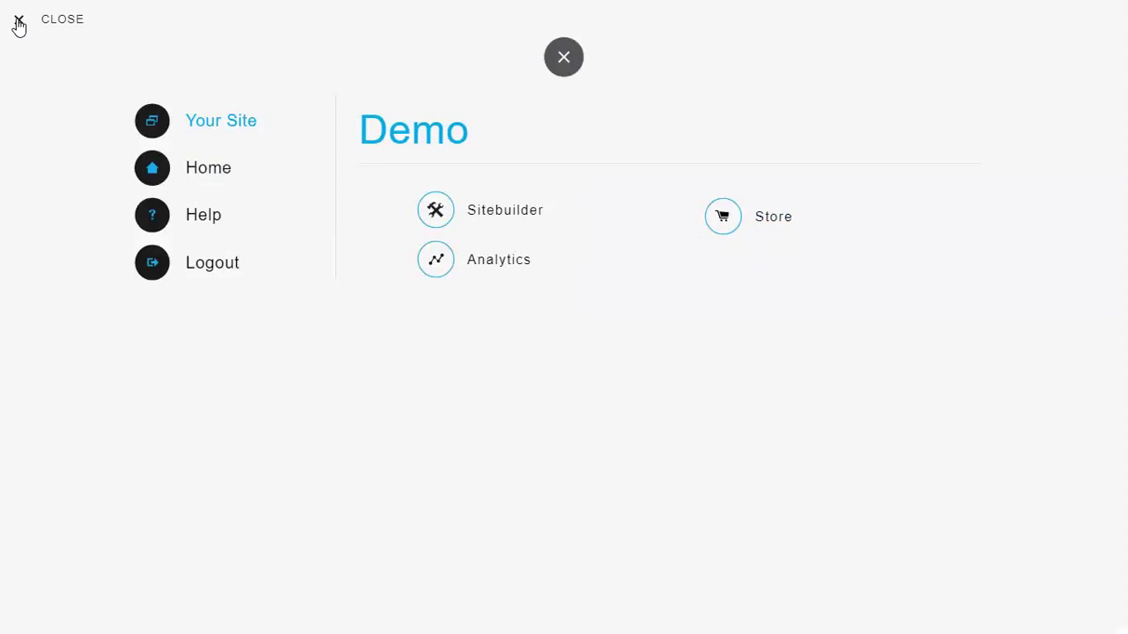
click(19, 22)
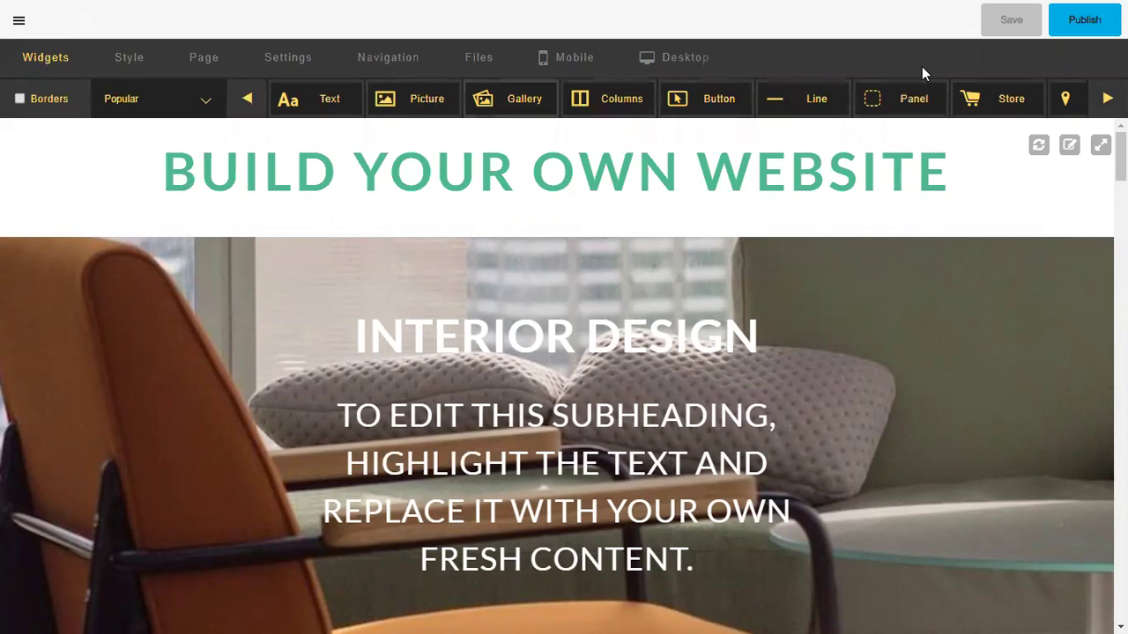
Browse the remaining Popular widgets, the Style tools and the responsive templates in the site editor
click(1107, 98)
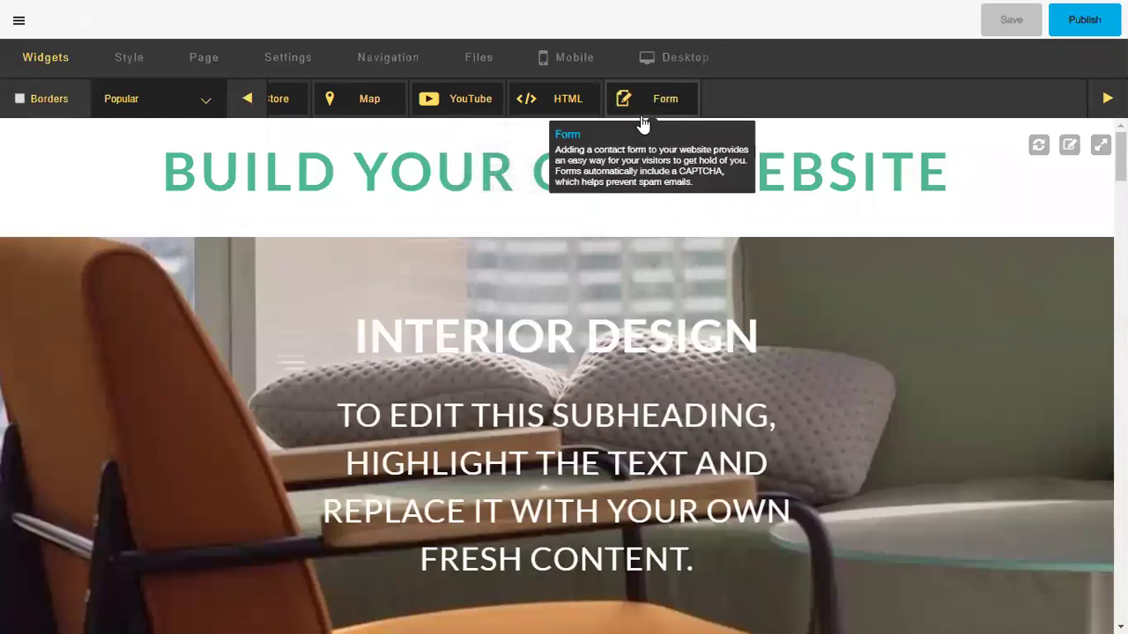
click(122, 58)
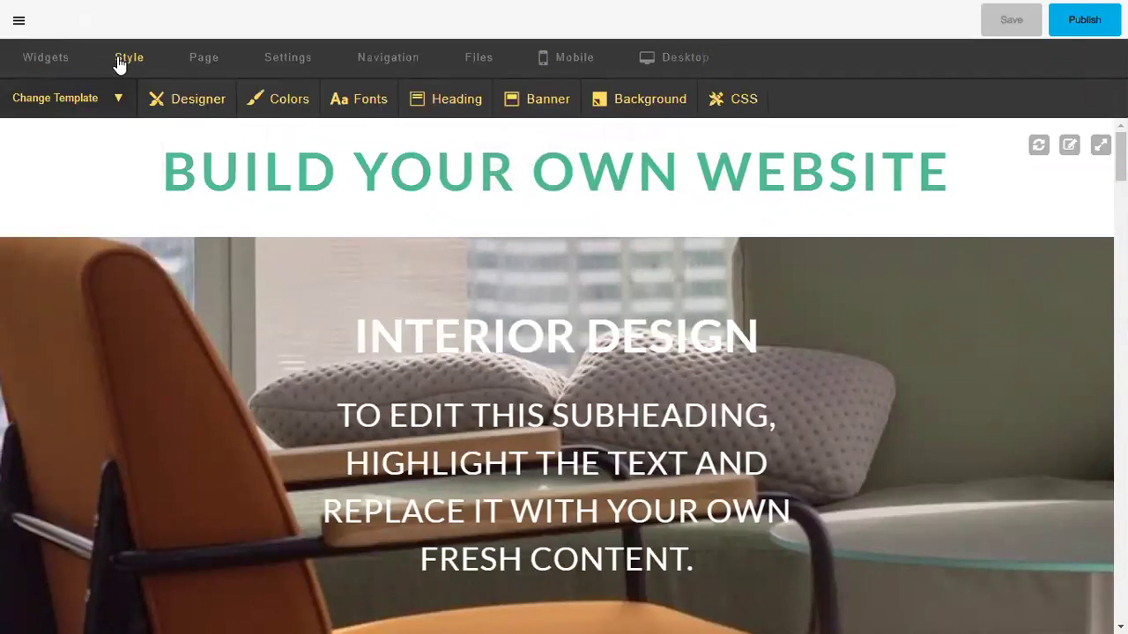
click(116, 100)
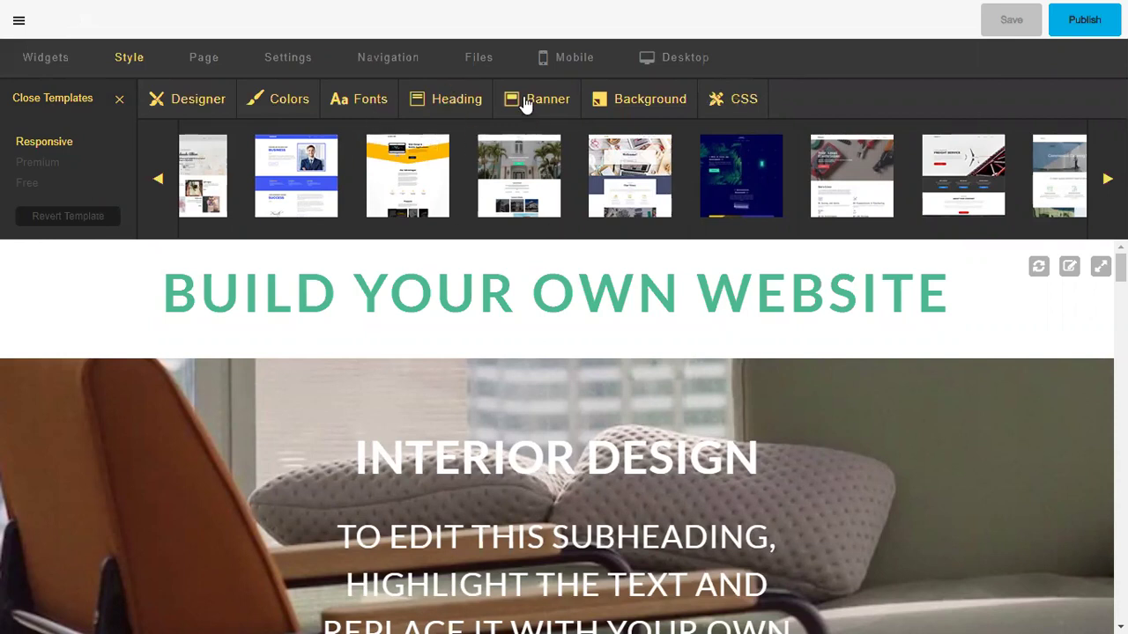
Examine the page tools and the New Page form with its Display in navigation option, closing the form without saving
click(212, 56)
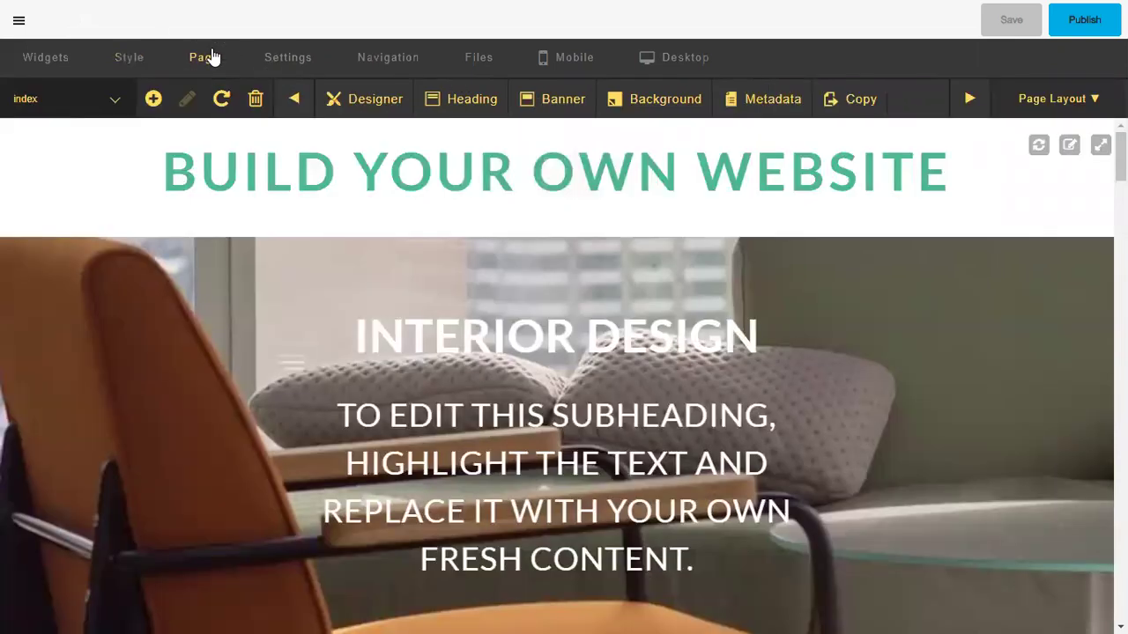
click(153, 100)
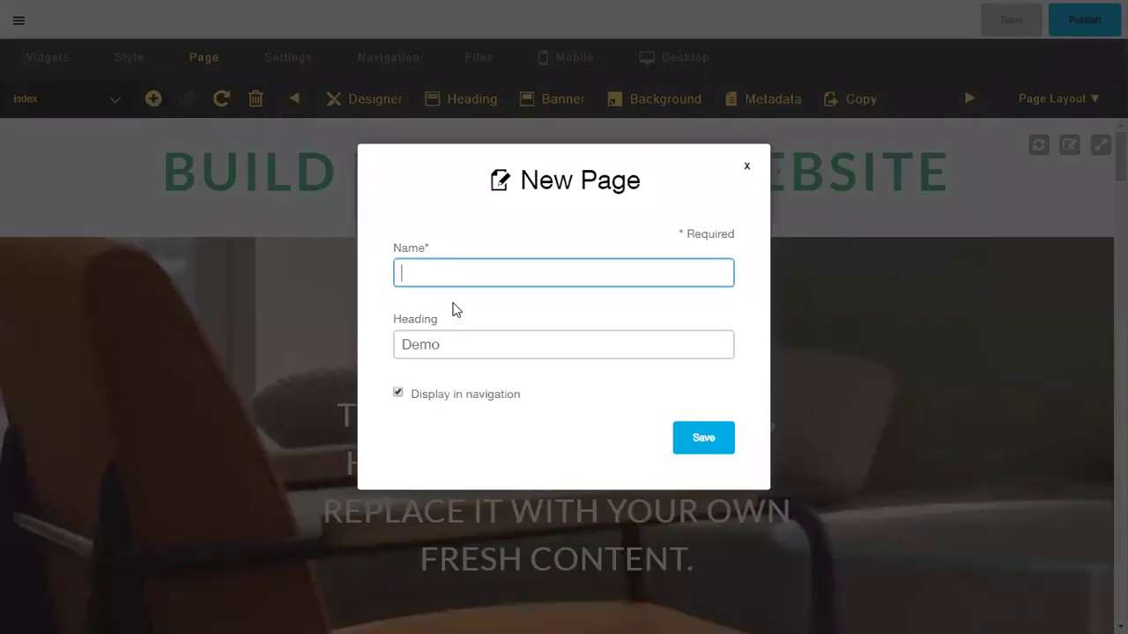
click(398, 393)
click(399, 394)
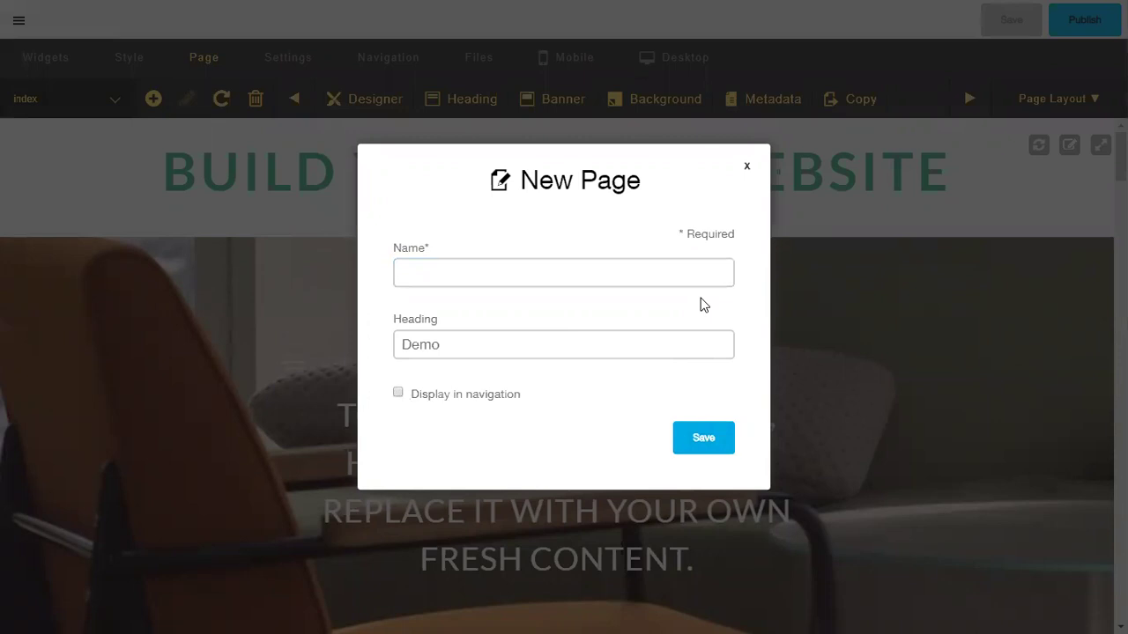
click(747, 166)
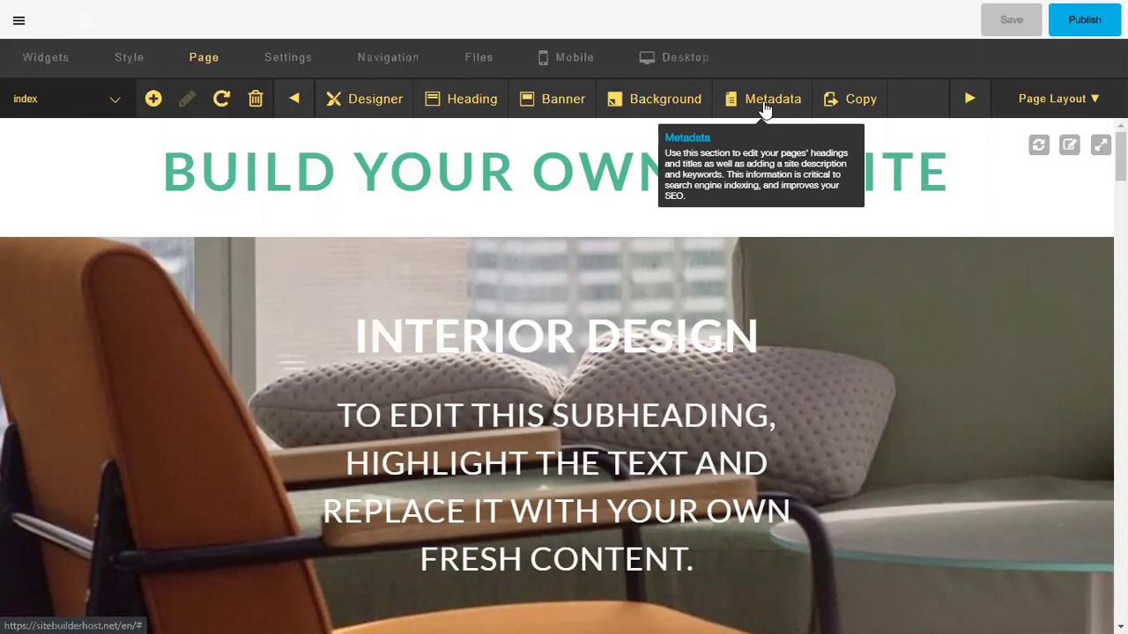
Review the site's Tracking settings, including the footer code, Google Analytics and Google Webmaster fields
click(280, 57)
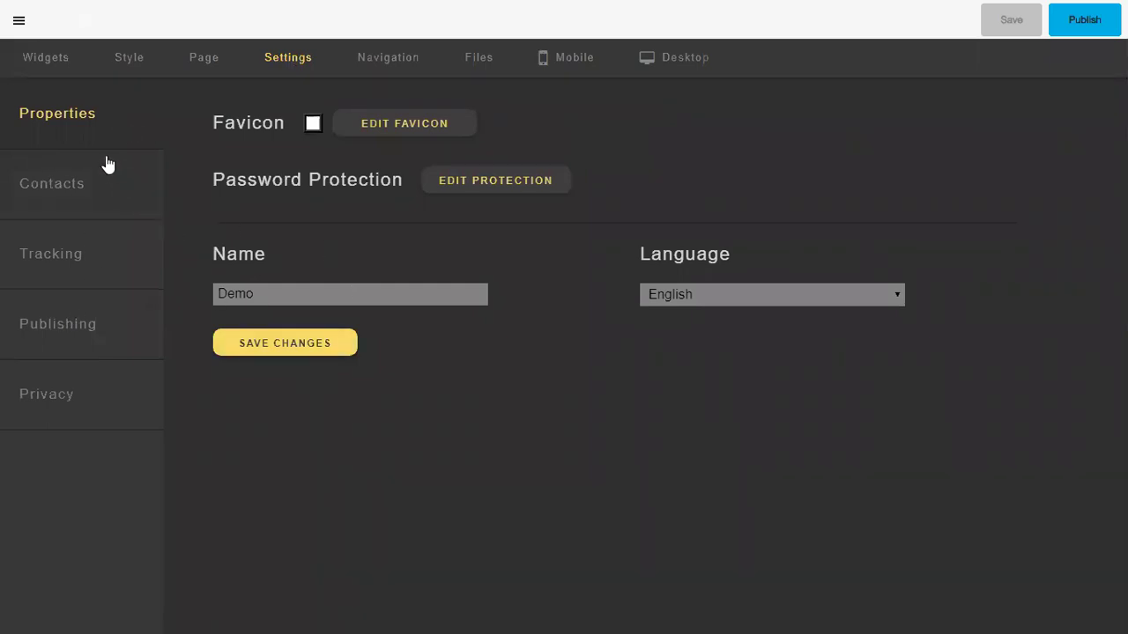
click(91, 265)
scroll(229, 464, down, 2)
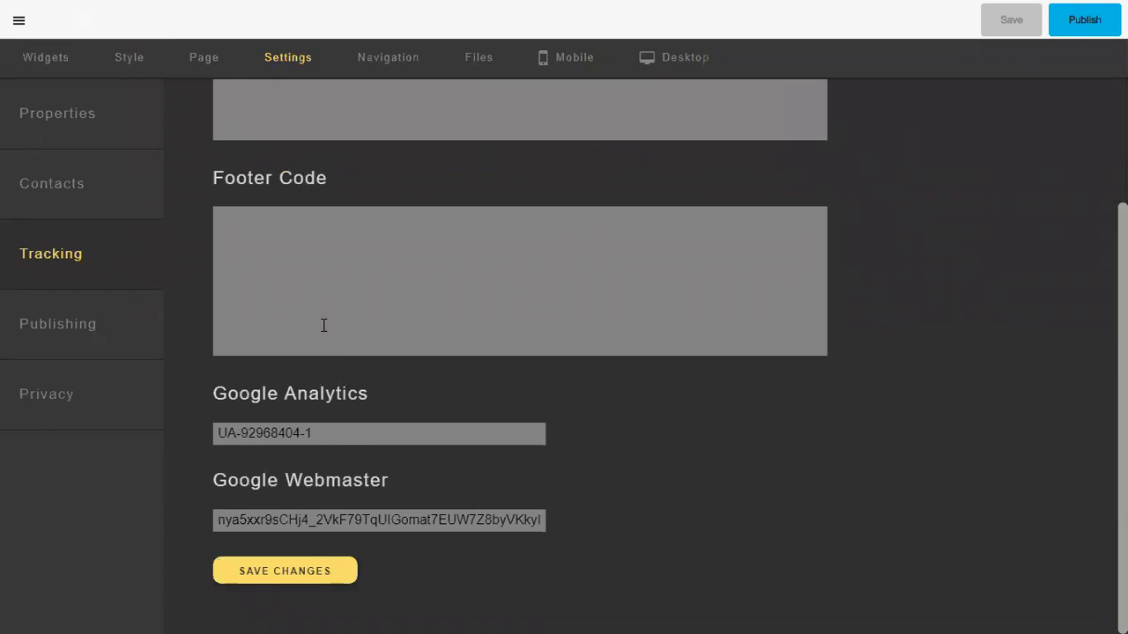
scroll(323, 325, up, 2)
scroll(671, 265, up, 1)
scroll(657, 264, down, 2)
Return to the site editor's widgets and look through the home page's content sections
click(48, 59)
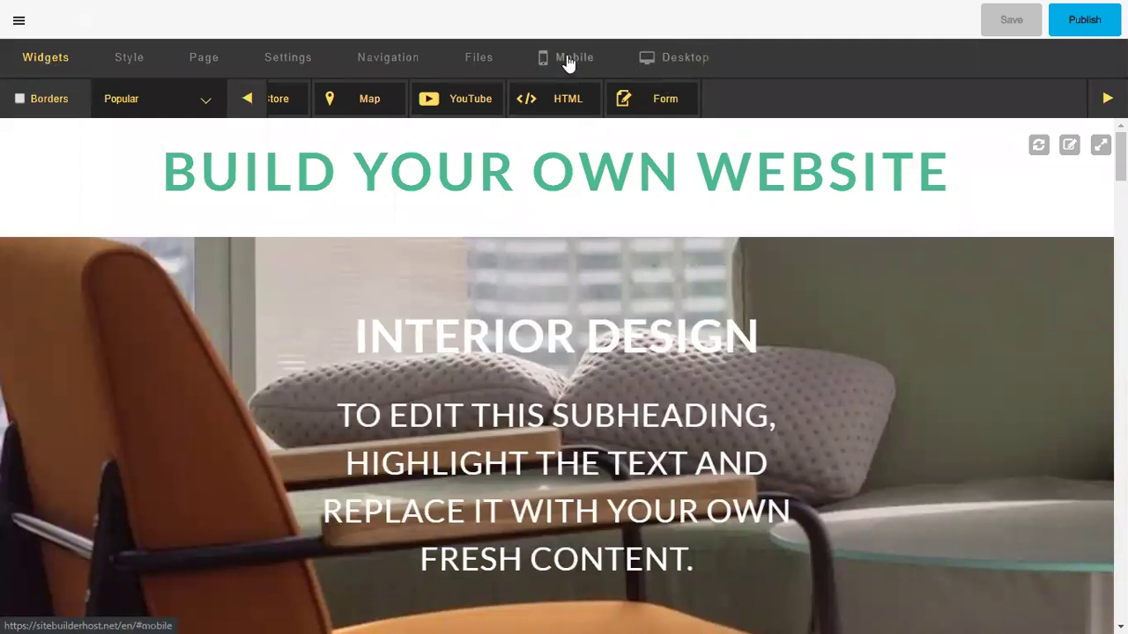
scroll(319, 340, down, 7)
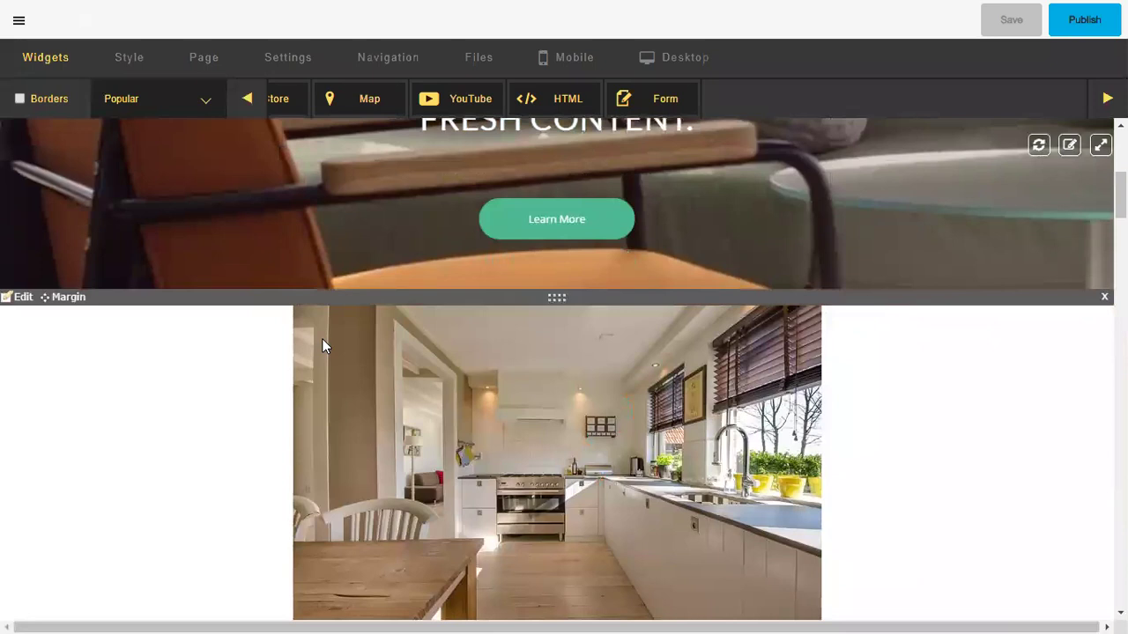
scroll(286, 350, down, 9)
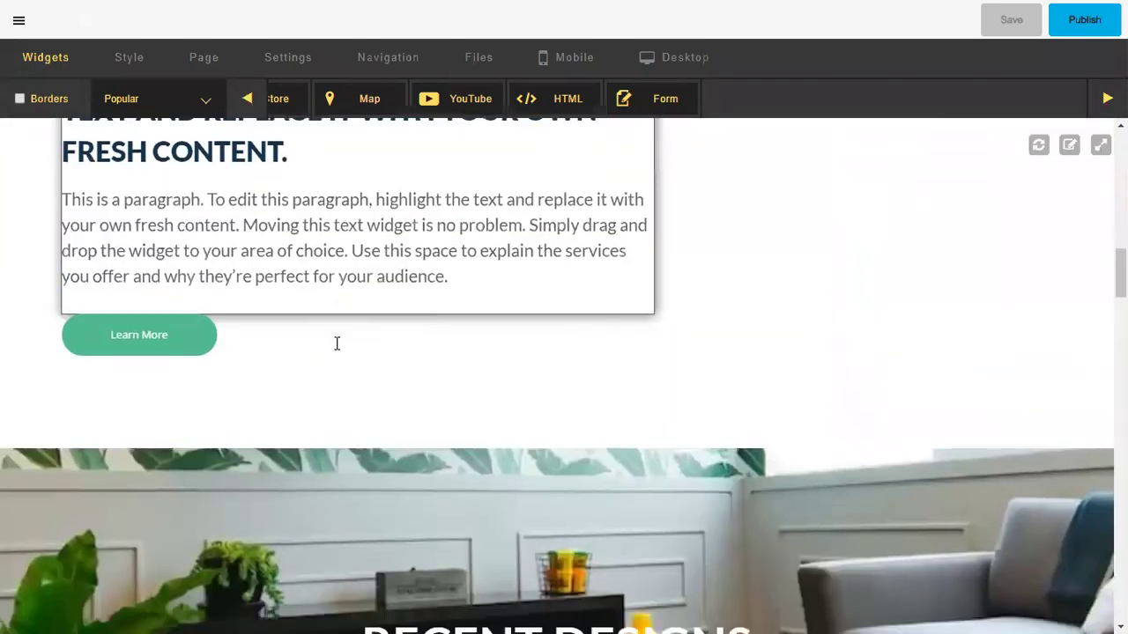
scroll(477, 362, down, 10)
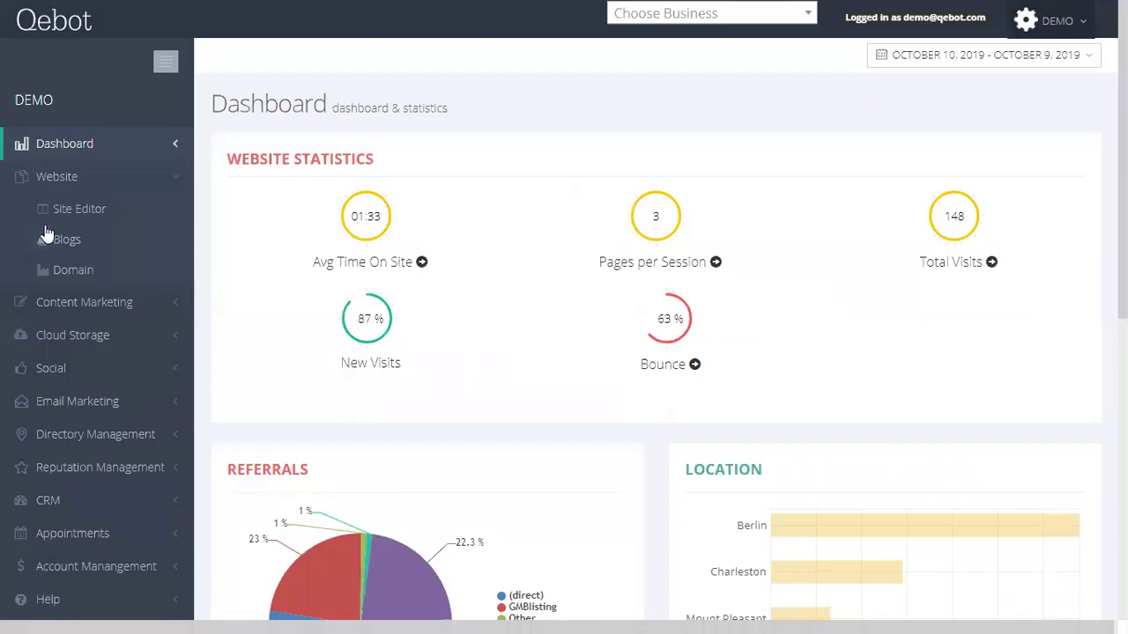
Return to Qebot's main navigation and open the Content Marketing dashboard to view its tasks and ideas
click(180, 183)
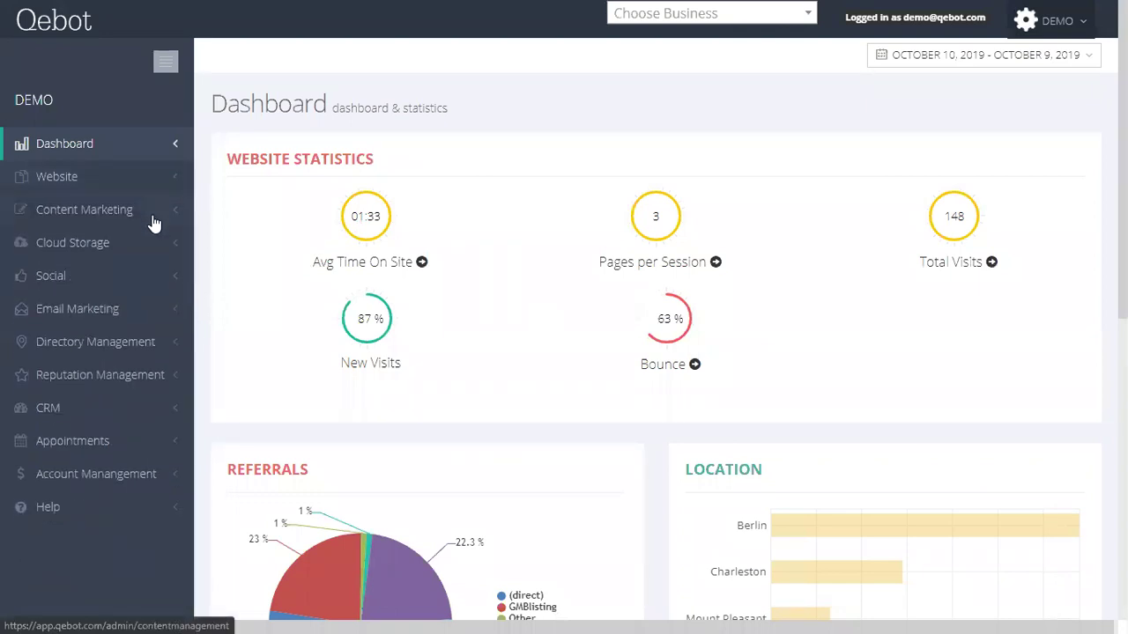
click(153, 219)
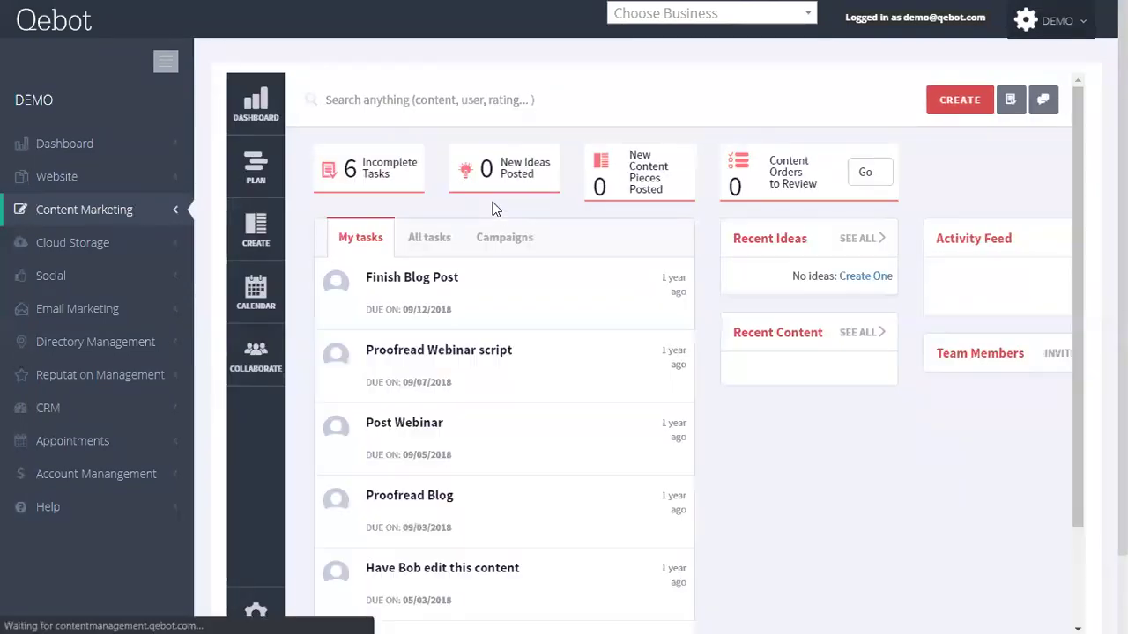
click(370, 174)
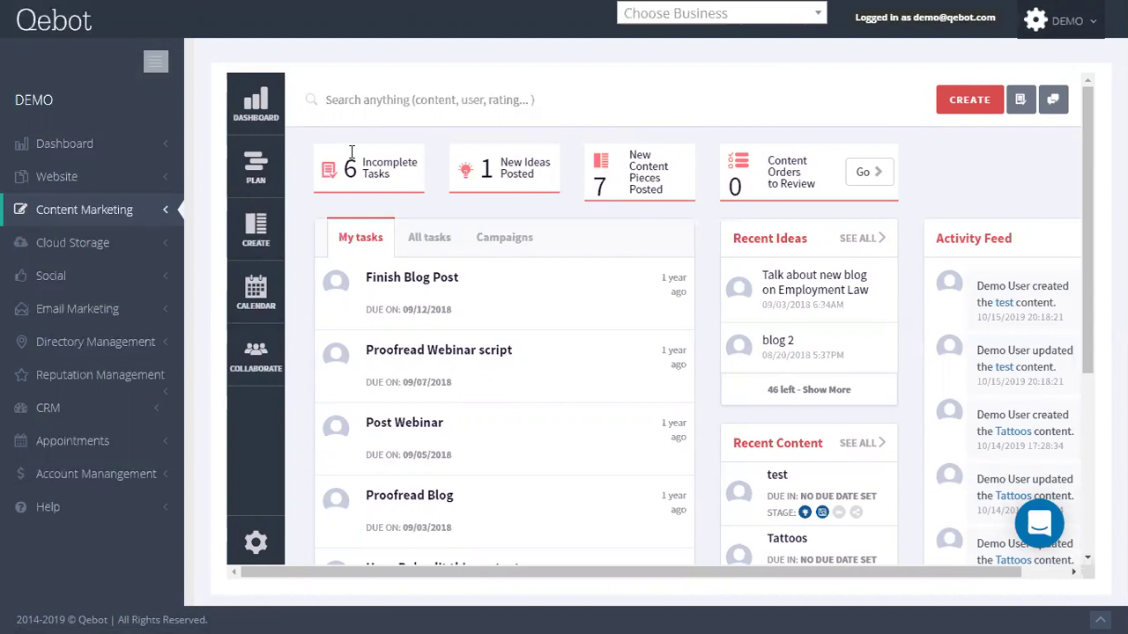
Search the content planner's Topic Generator for keyword phrases on "attorney"
click(263, 169)
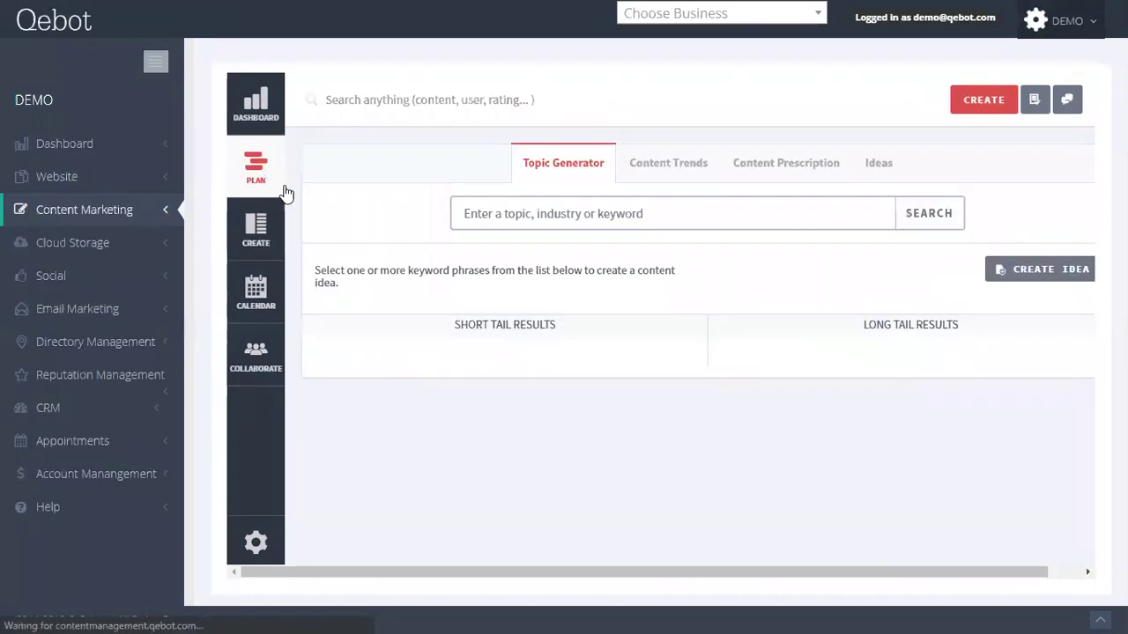
click(591, 215)
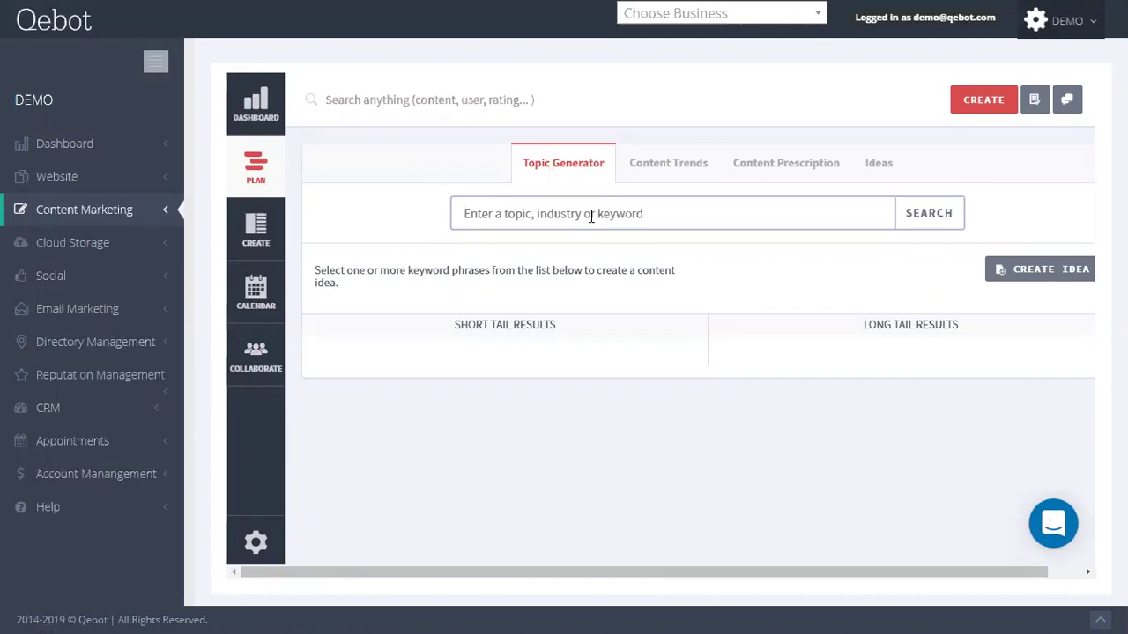
text(attor)
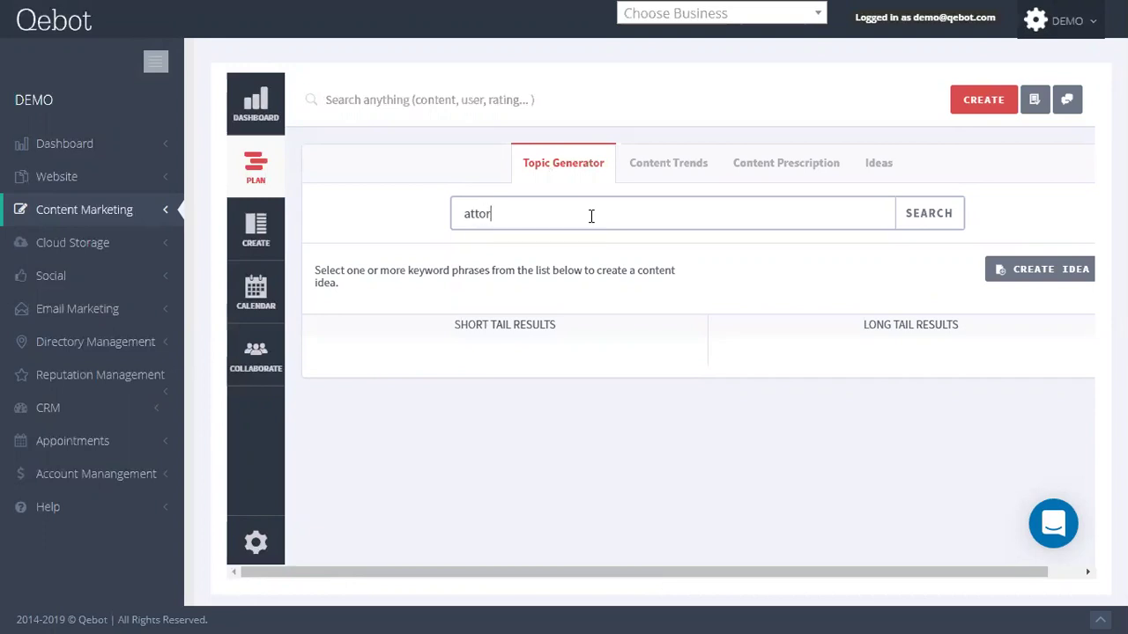
text(ney)
key(Return)
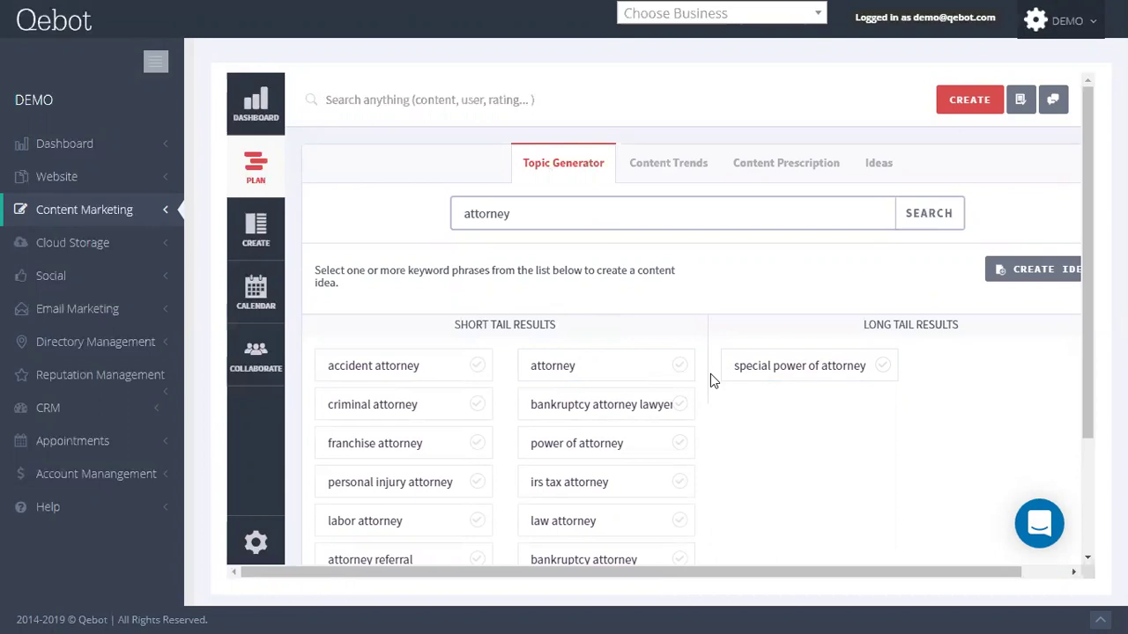
Select the keyword phrases "bankruptcy attorney lawyer", "franchise attorney" and "special power of attorney" from the topic results
scroll(712, 379, down, 1)
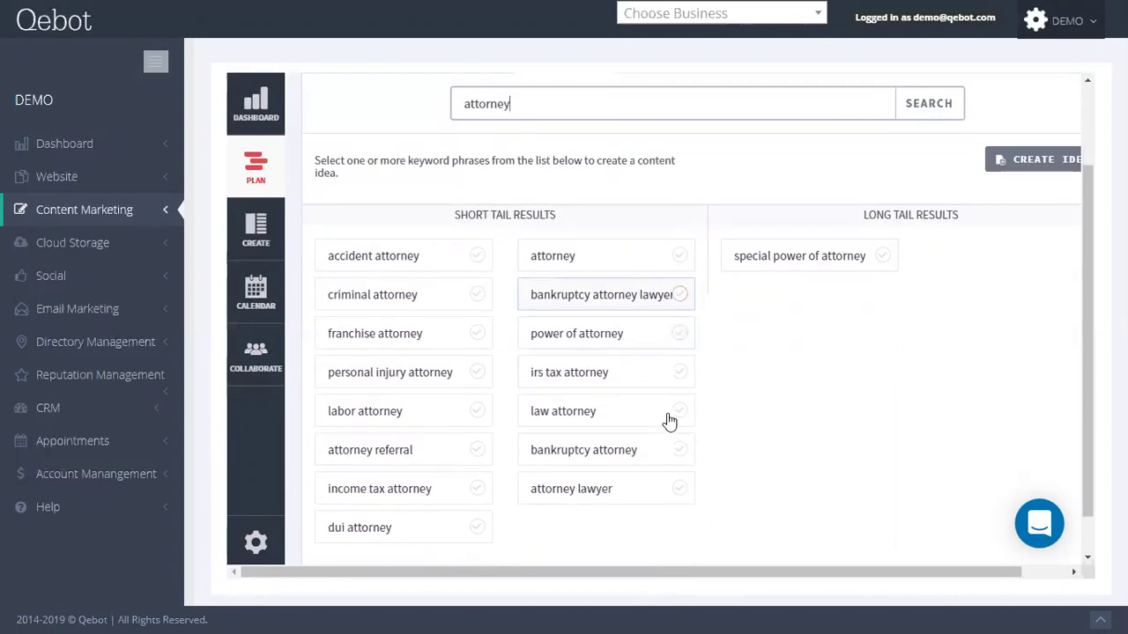
click(682, 298)
click(478, 335)
click(877, 265)
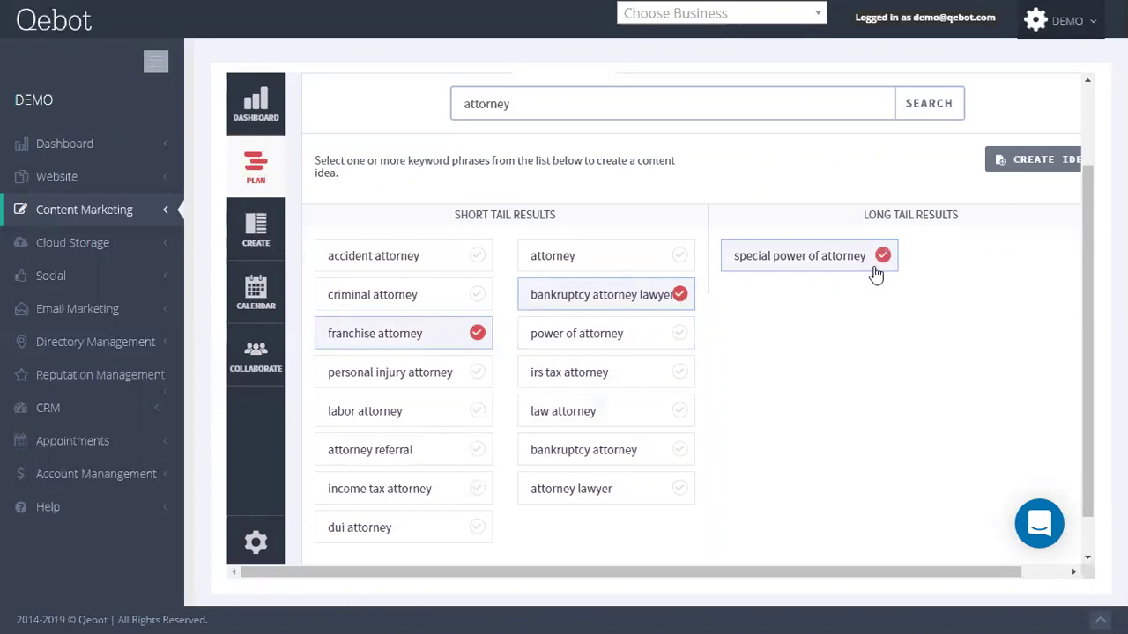
scroll(774, 300, up, 1)
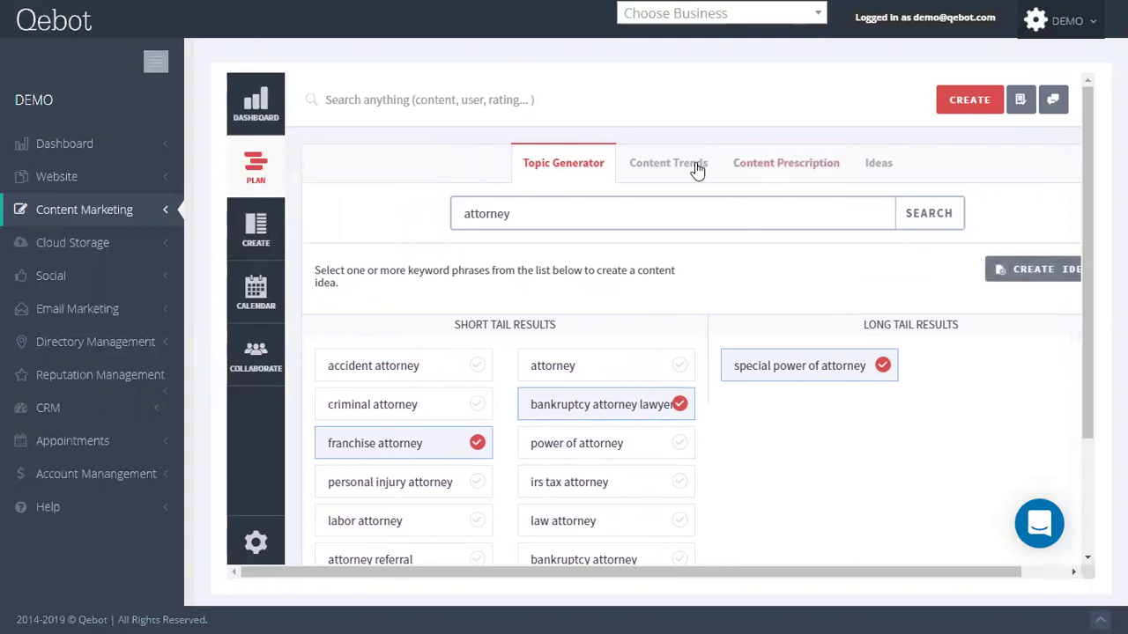
Search Content Trends for "attorney" and look through the trending articles and their share counts
click(688, 165)
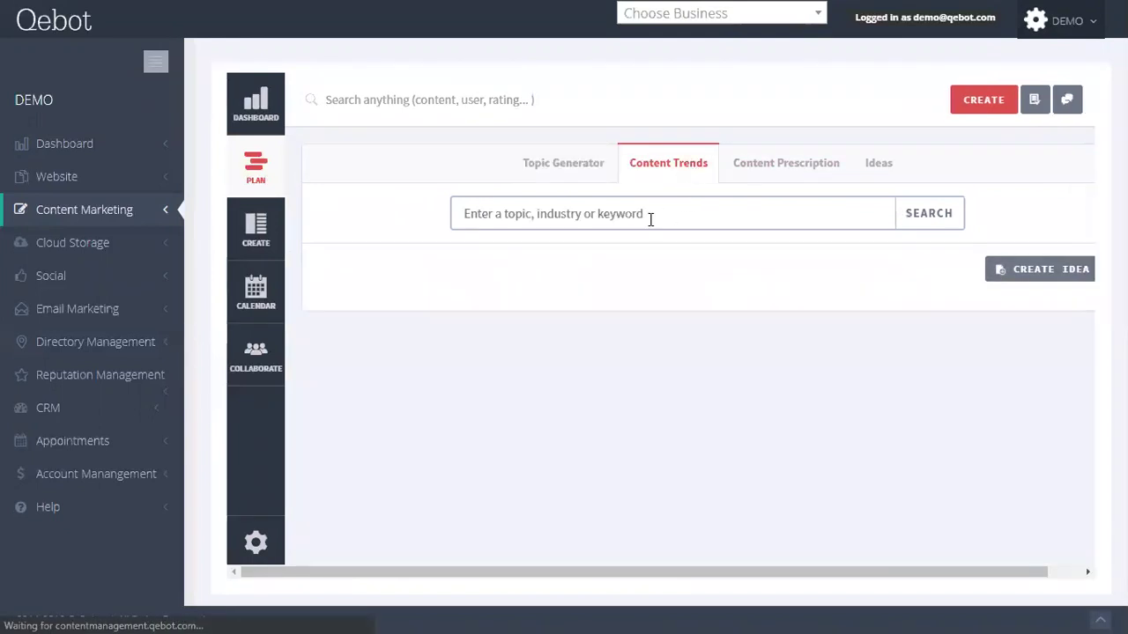
click(650, 213)
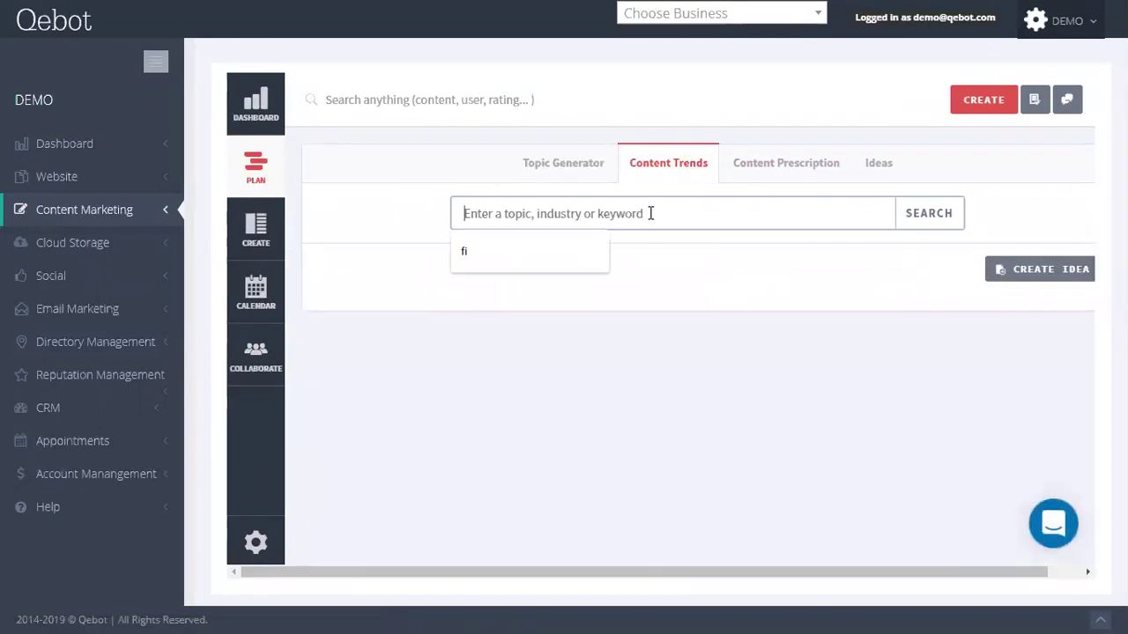
text(attorney)
key(Return)
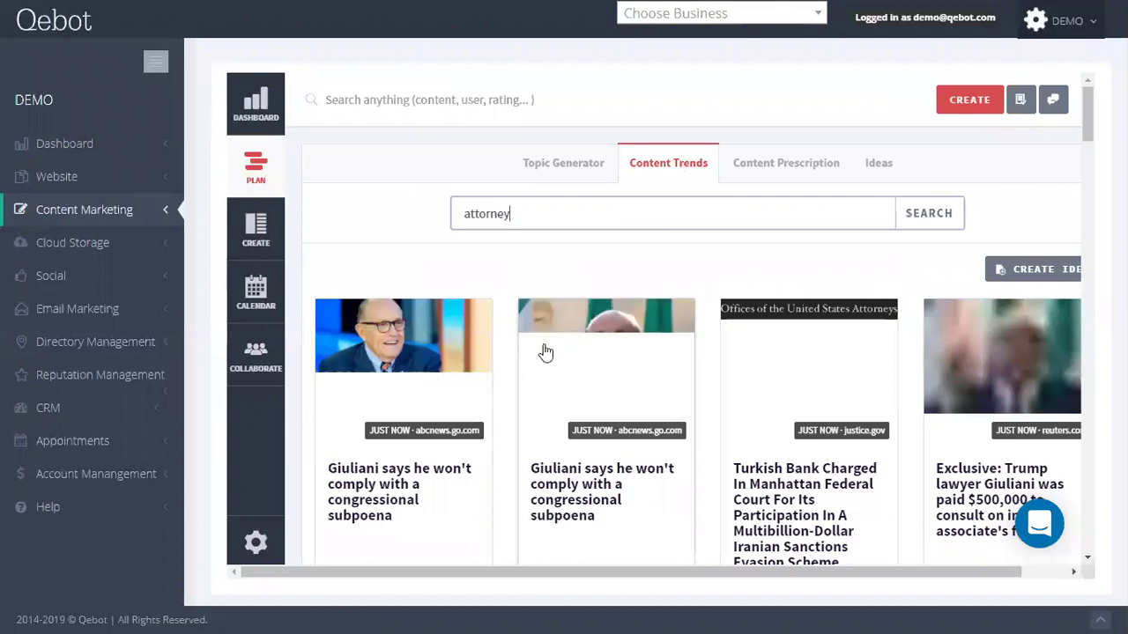
scroll(495, 370, down, 4)
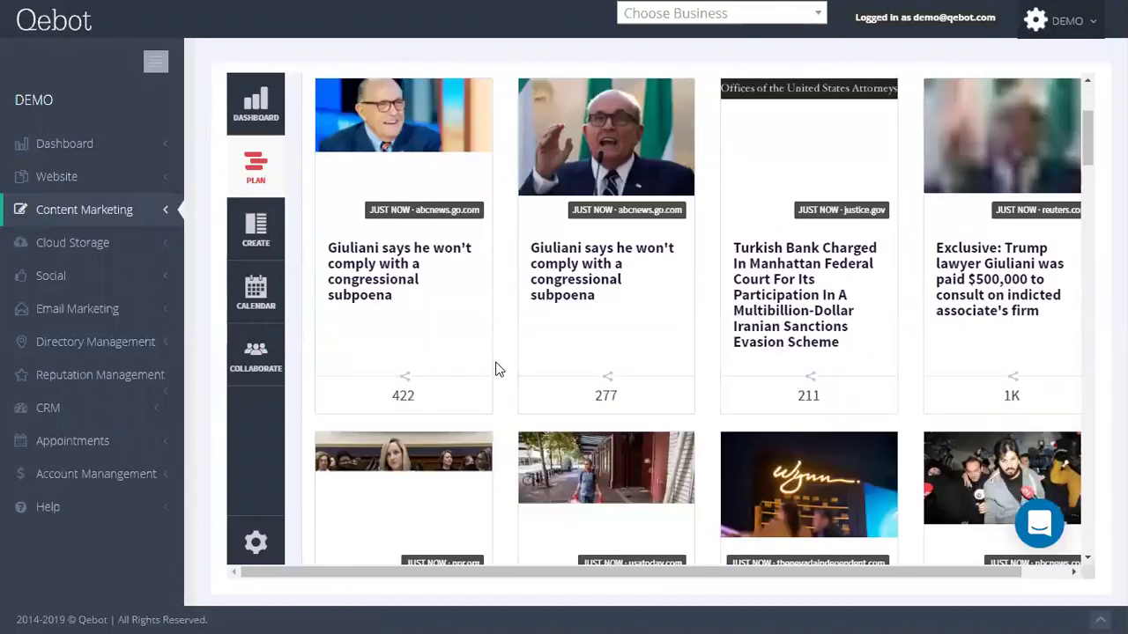
scroll(495, 369, down, 4)
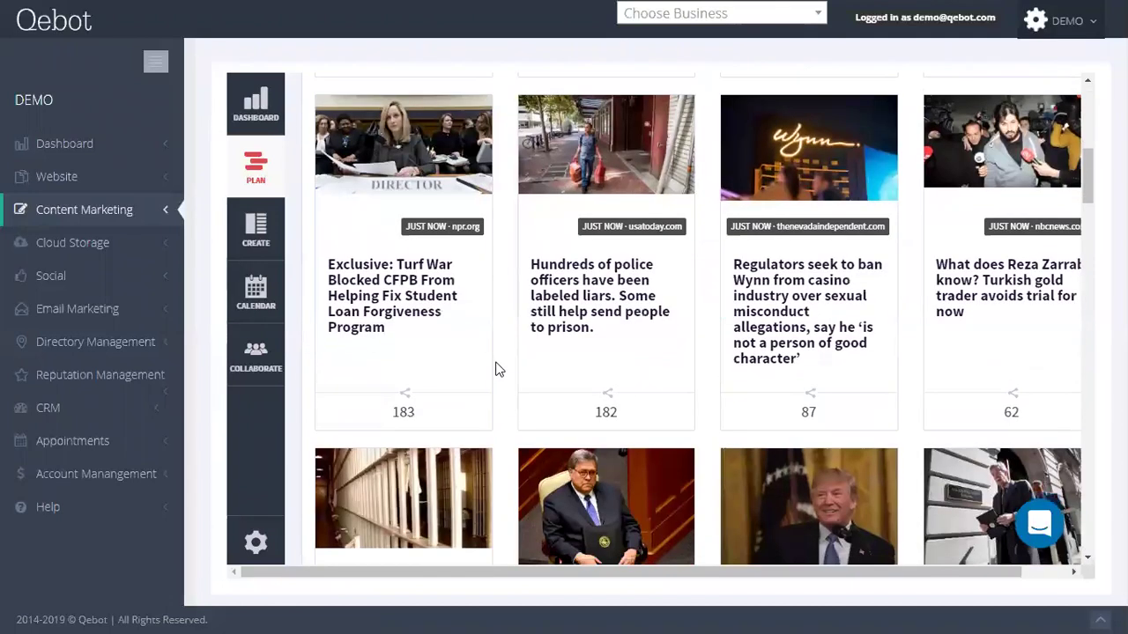
scroll(495, 369, down, 1)
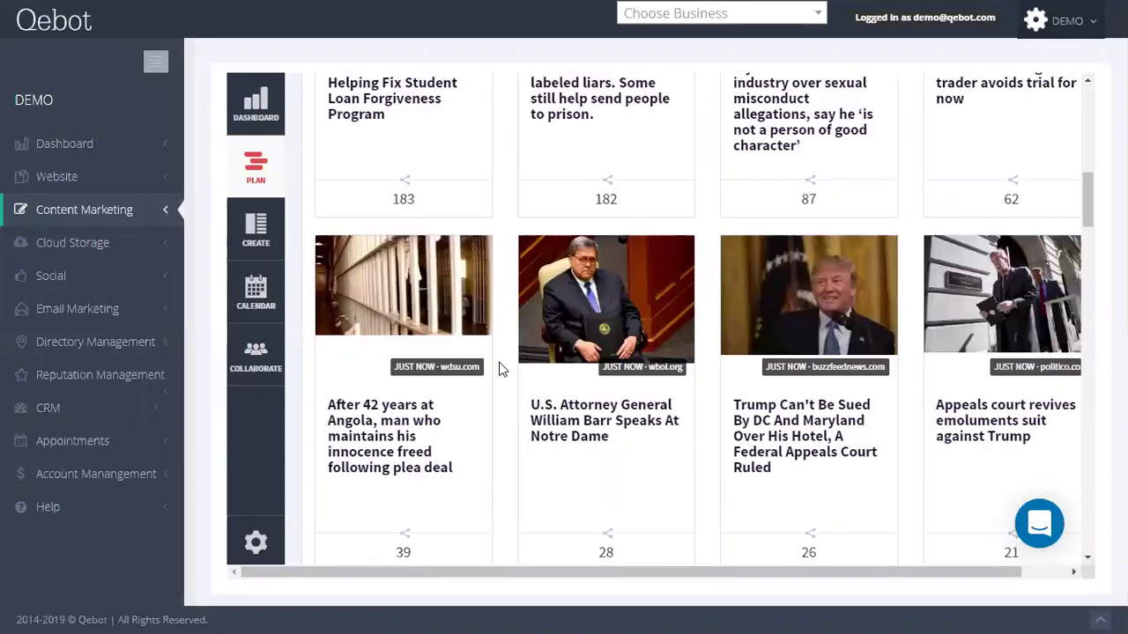
scroll(500, 369, down, 4)
scroll(508, 357, up, 5)
scroll(509, 362, up, 6)
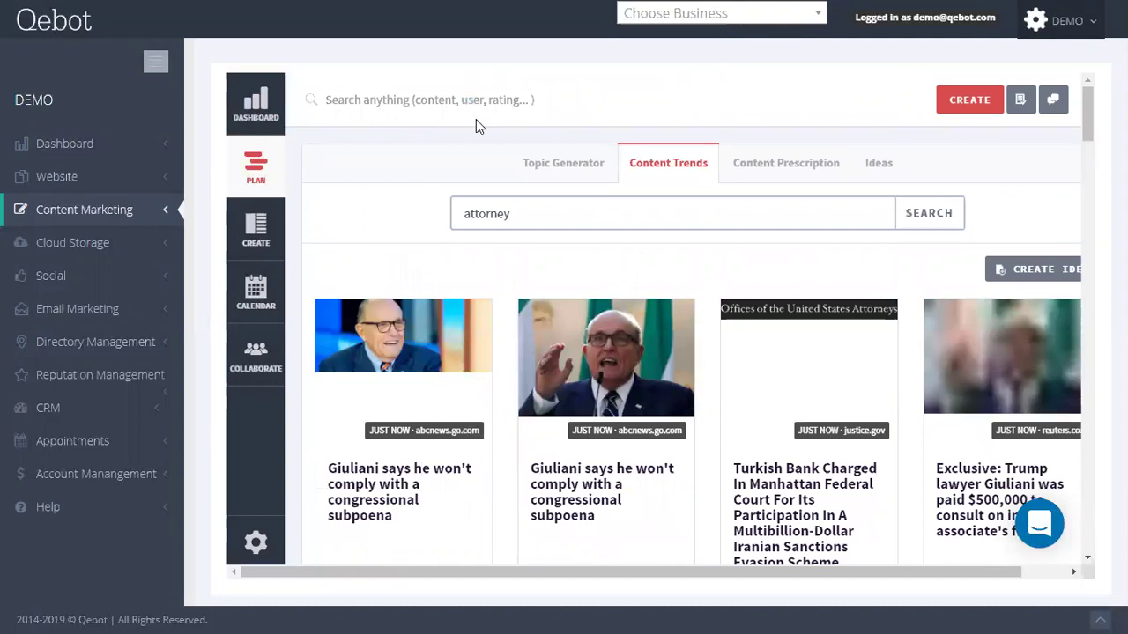
Start creating a new content piece and view the available ways to produce it
click(971, 104)
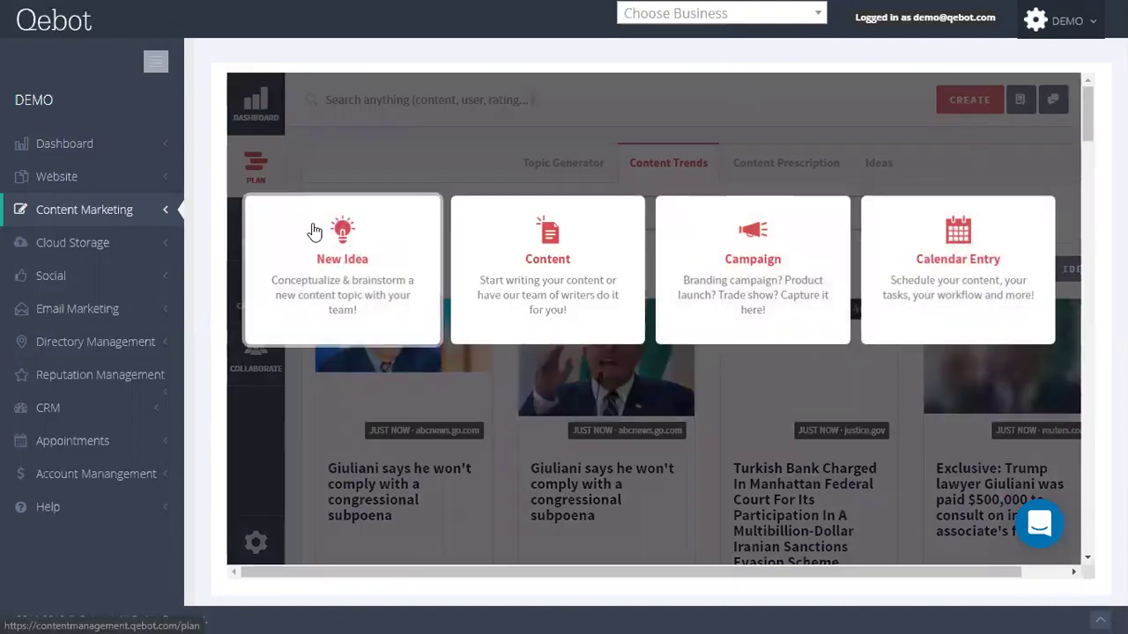
click(539, 264)
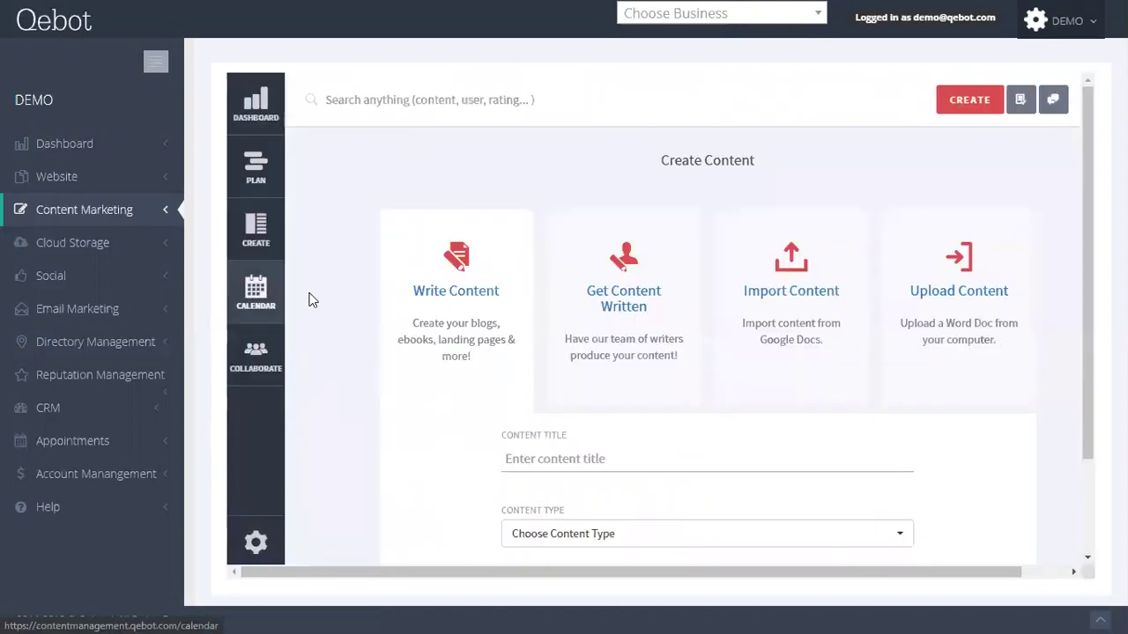
scroll(619, 432, down, 2)
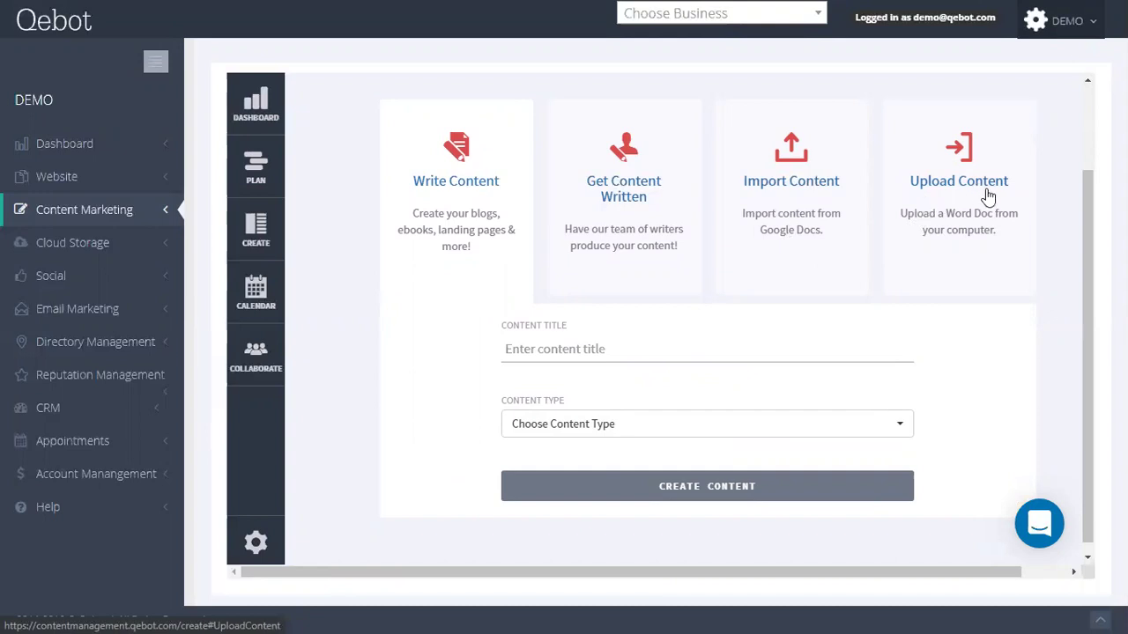
Examine the Get Content Written order form, including its content type, word count and writer level choices
click(633, 187)
scroll(352, 433, down, 2)
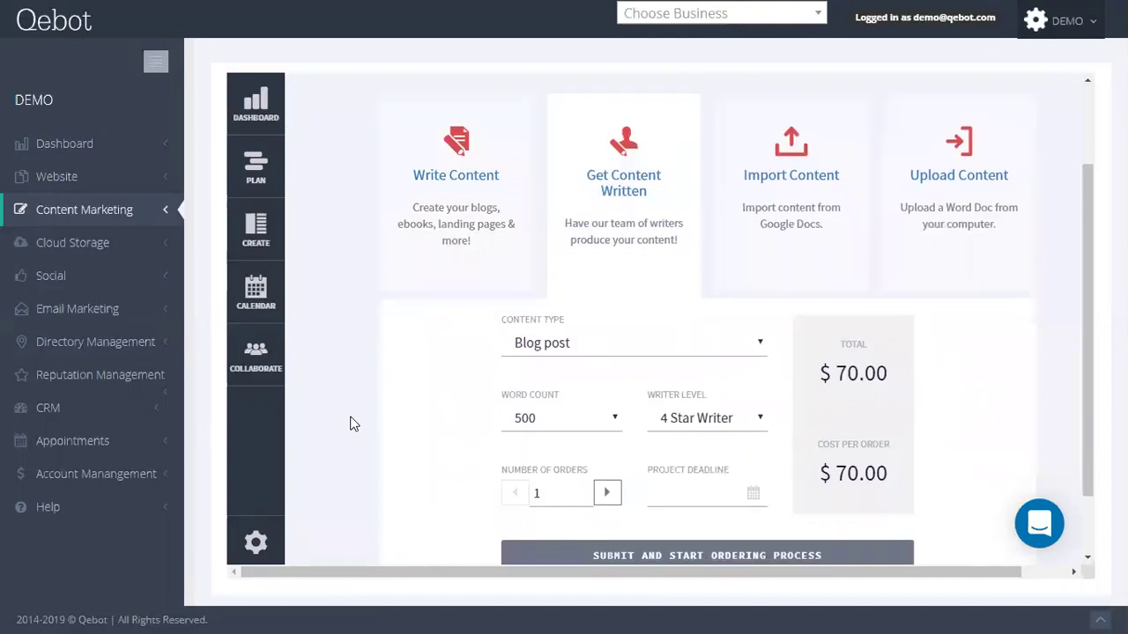
scroll(370, 414, down, 1)
click(588, 264)
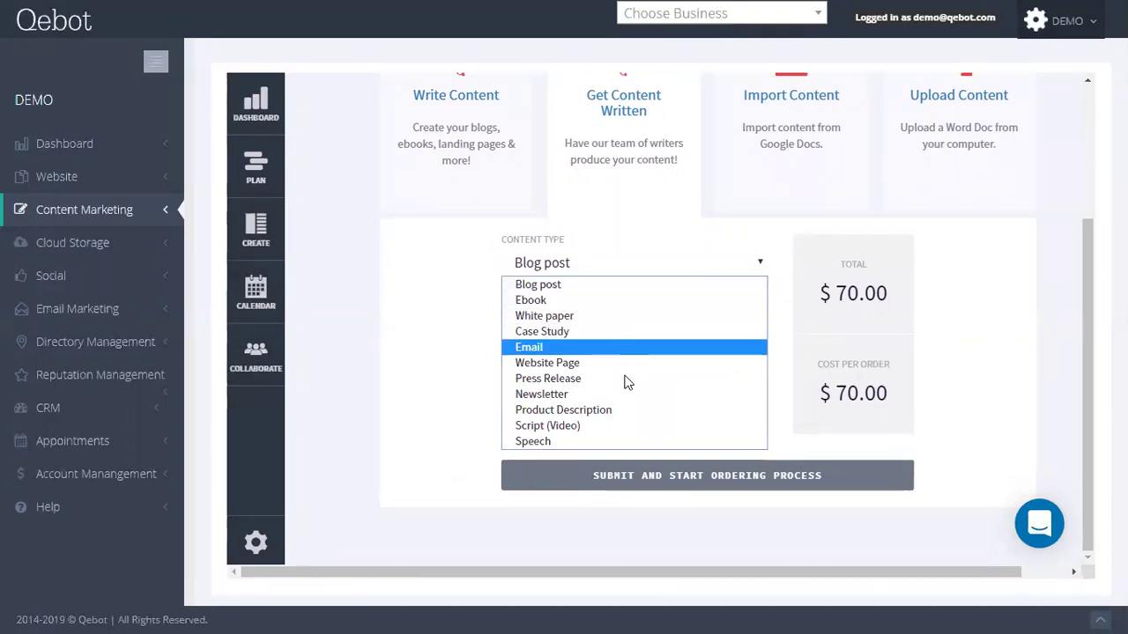
click(372, 316)
click(573, 346)
click(574, 345)
click(732, 340)
click(728, 338)
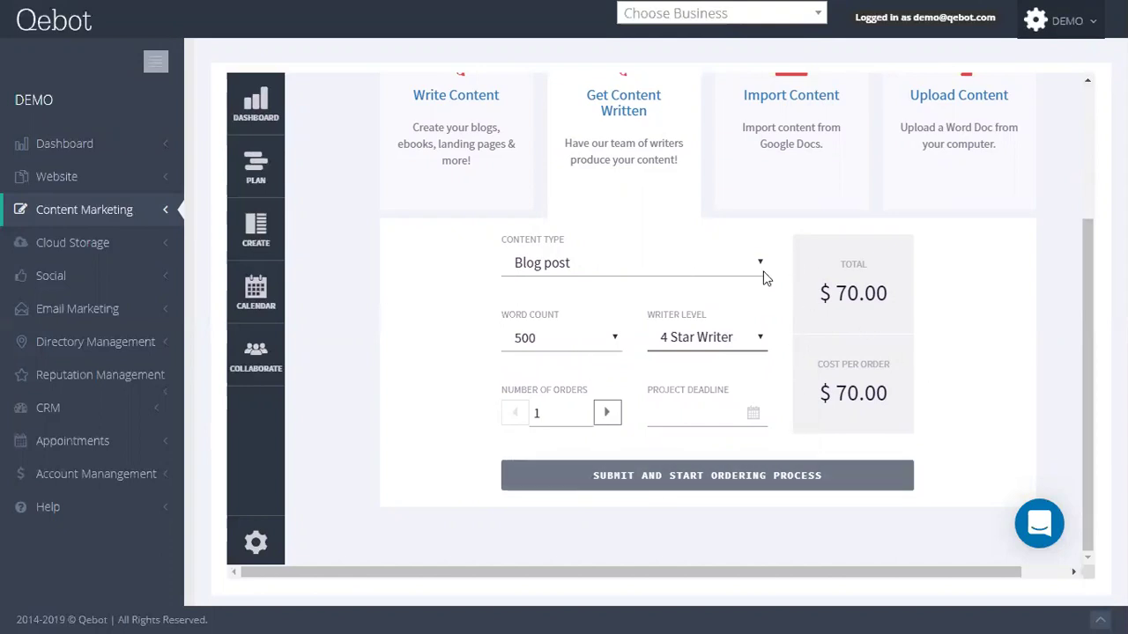
scroll(370, 351, up, 2)
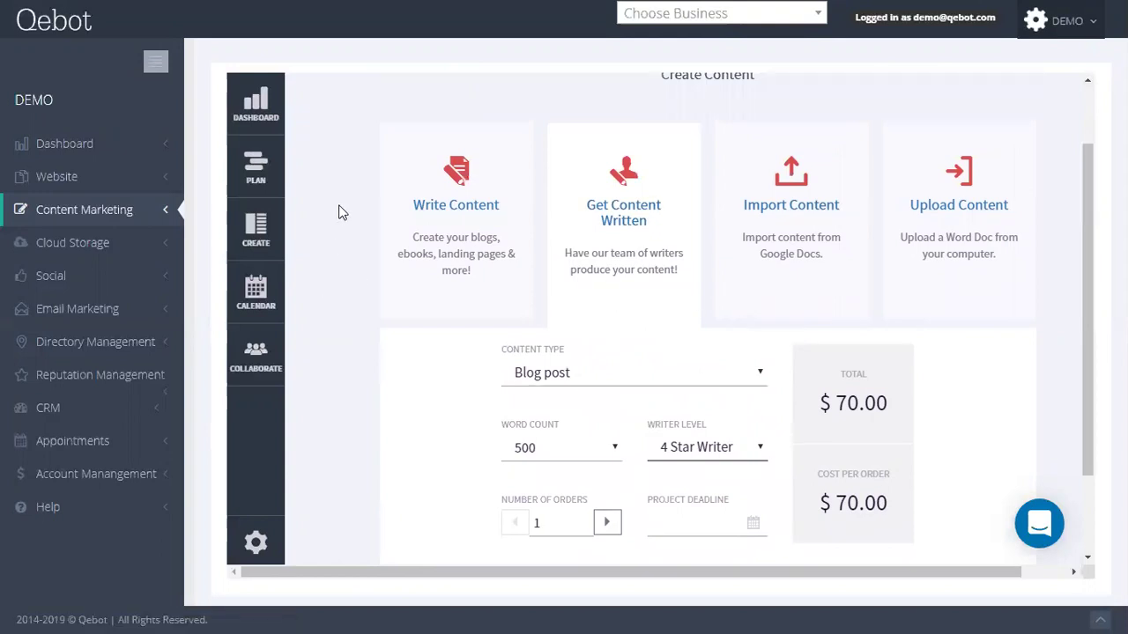
Create a self-written content piece titled "testing" with the content type Blog Post
click(447, 207)
scroll(378, 335, down, 2)
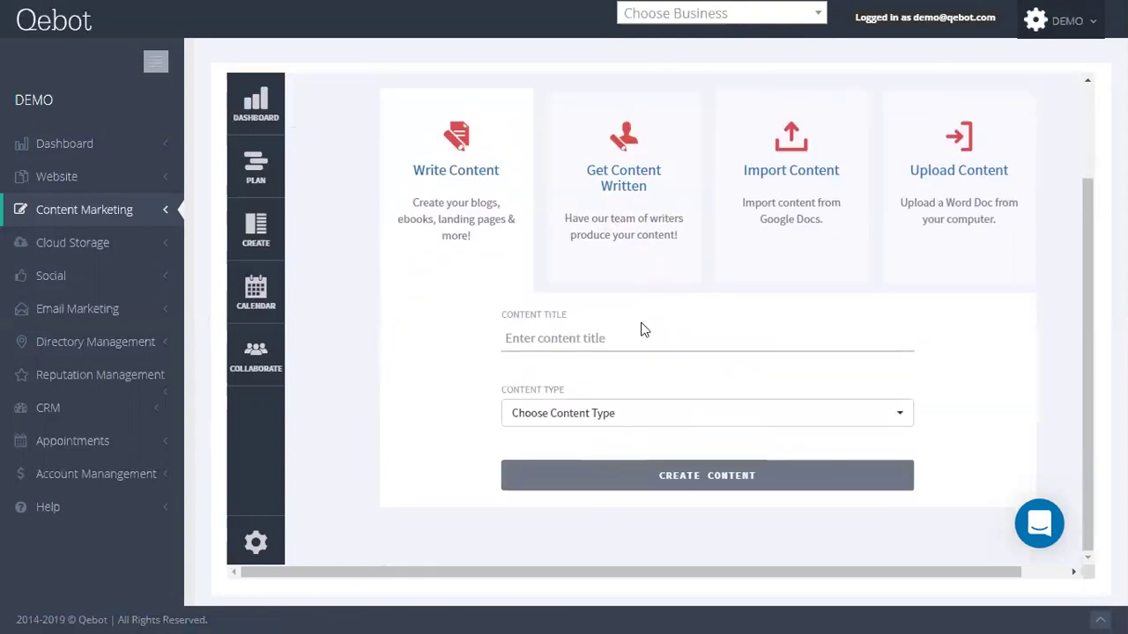
click(631, 342)
text(testing)
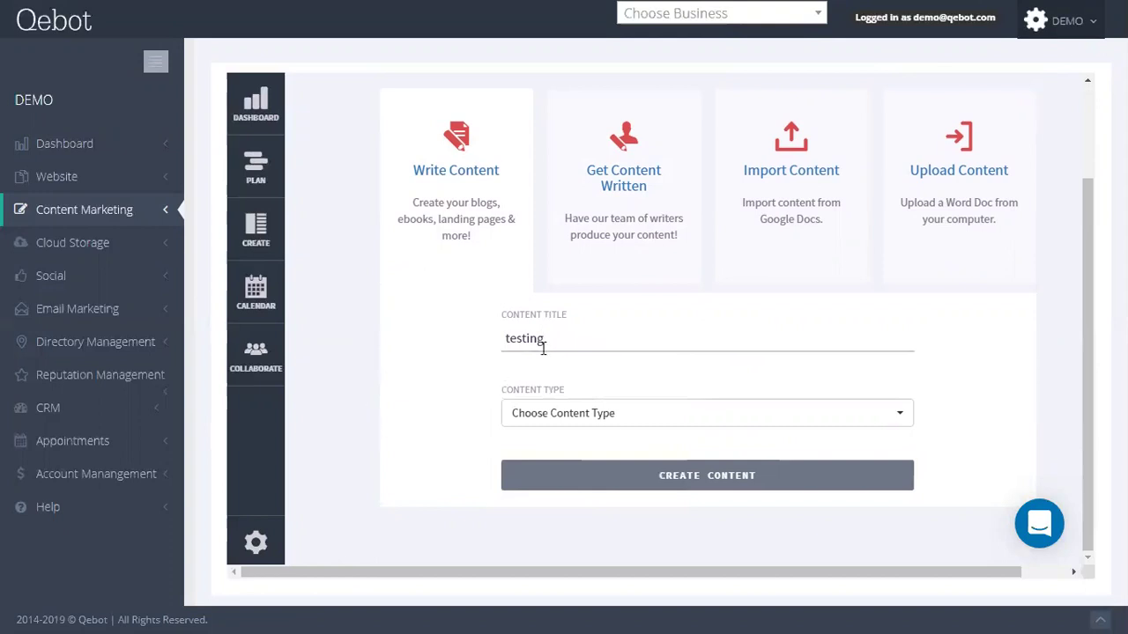
click(570, 423)
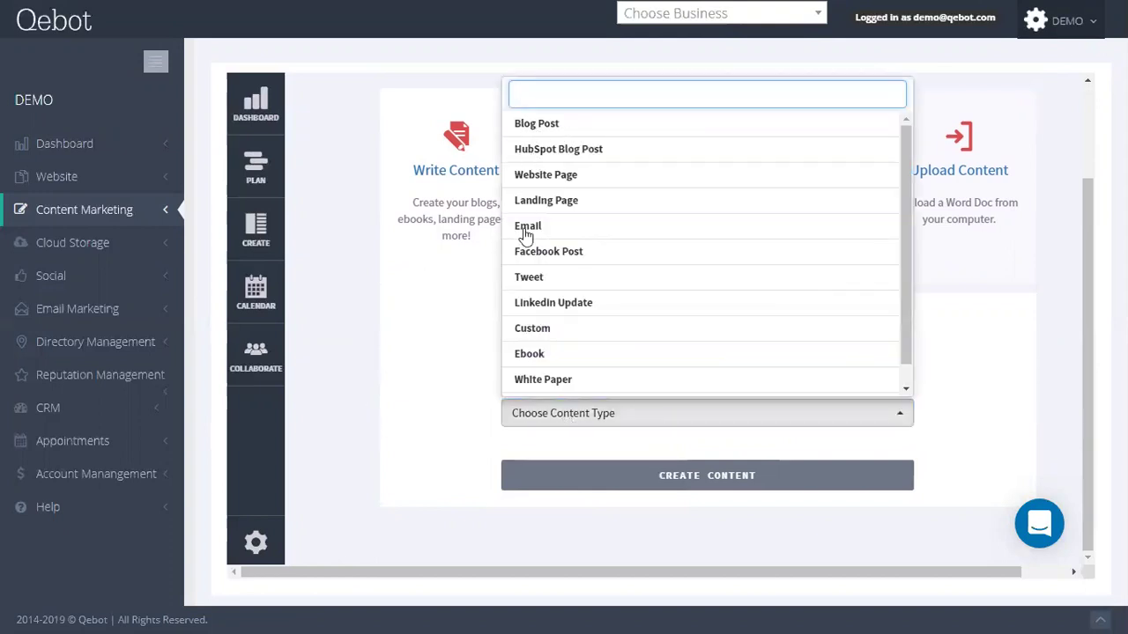
click(536, 123)
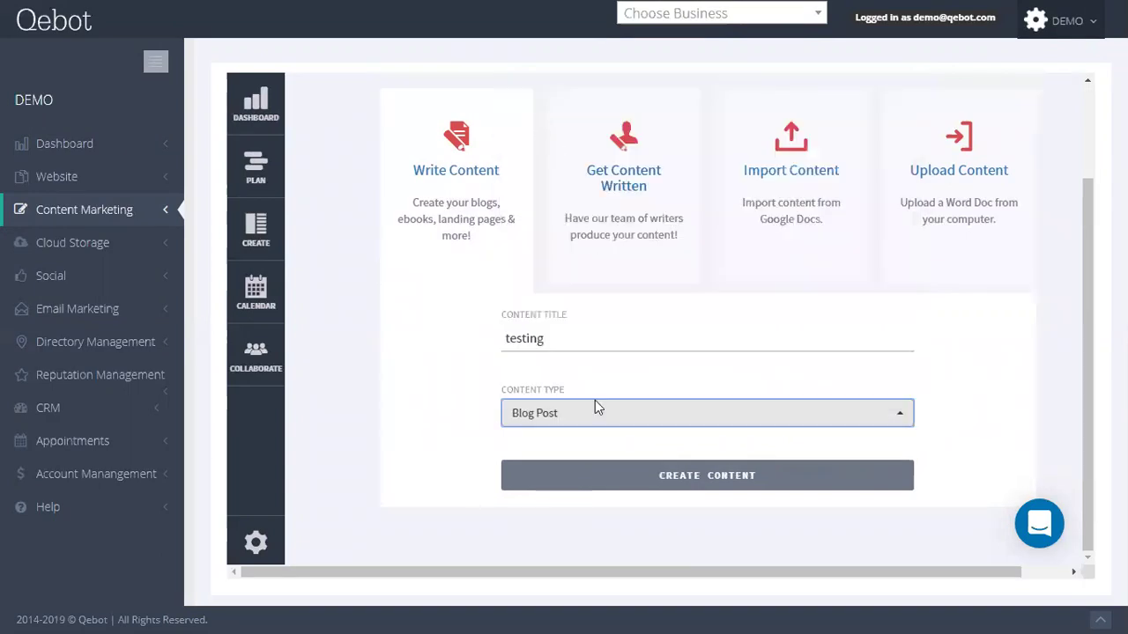
click(689, 480)
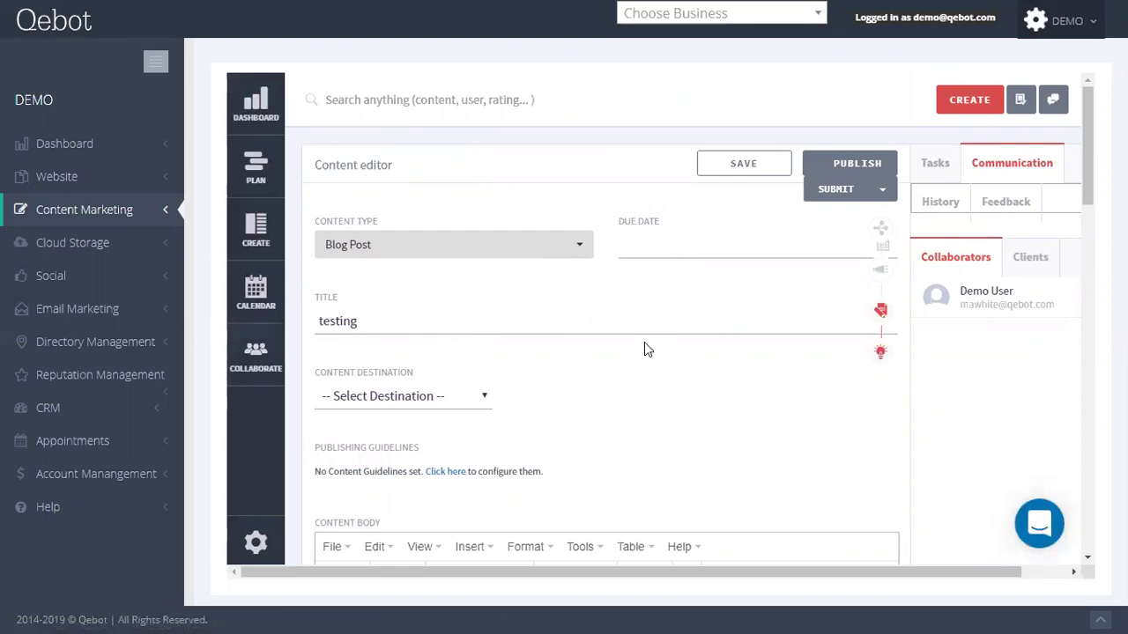
Examine the blog post's content editor, from the body and calendar assignment to attachments, campaign stage, SEO information and images
scroll(644, 342, down, 6)
scroll(452, 253, up, 3)
scroll(574, 339, down, 5)
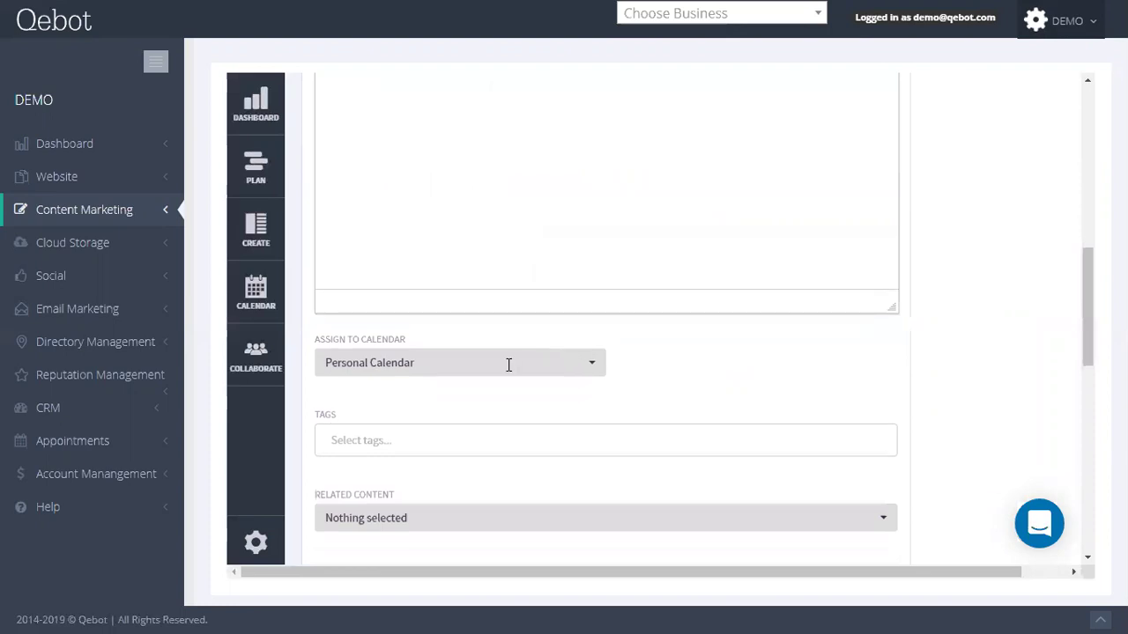
scroll(508, 365, down, 1)
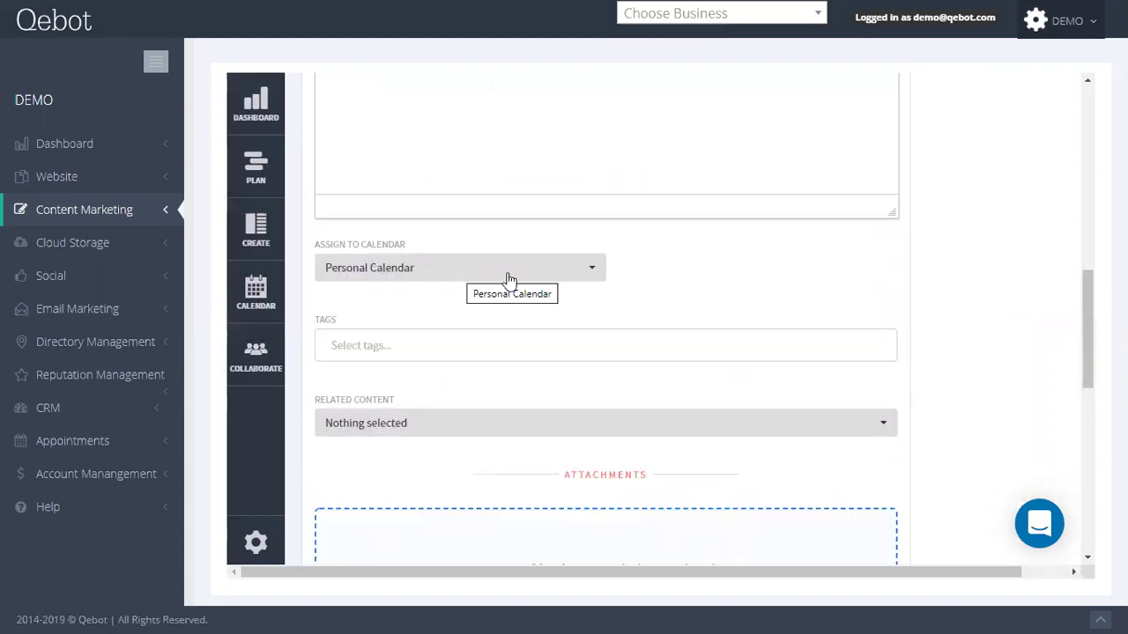
scroll(427, 253, down, 1)
scroll(511, 423, down, 1)
scroll(572, 406, down, 2)
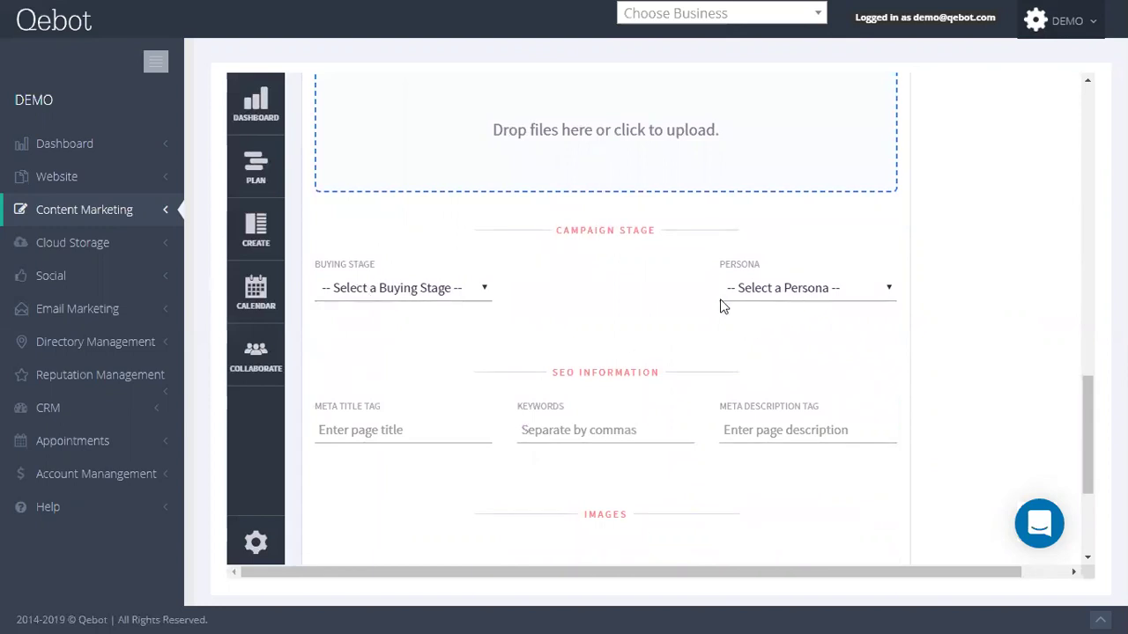
scroll(608, 319, down, 1)
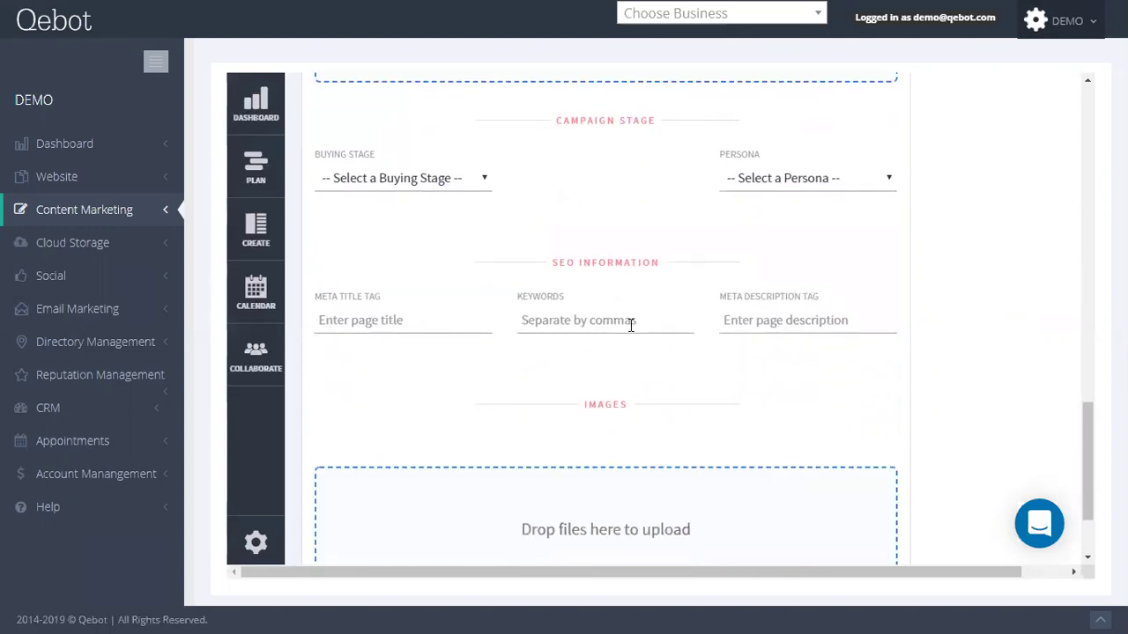
scroll(531, 370, down, 1)
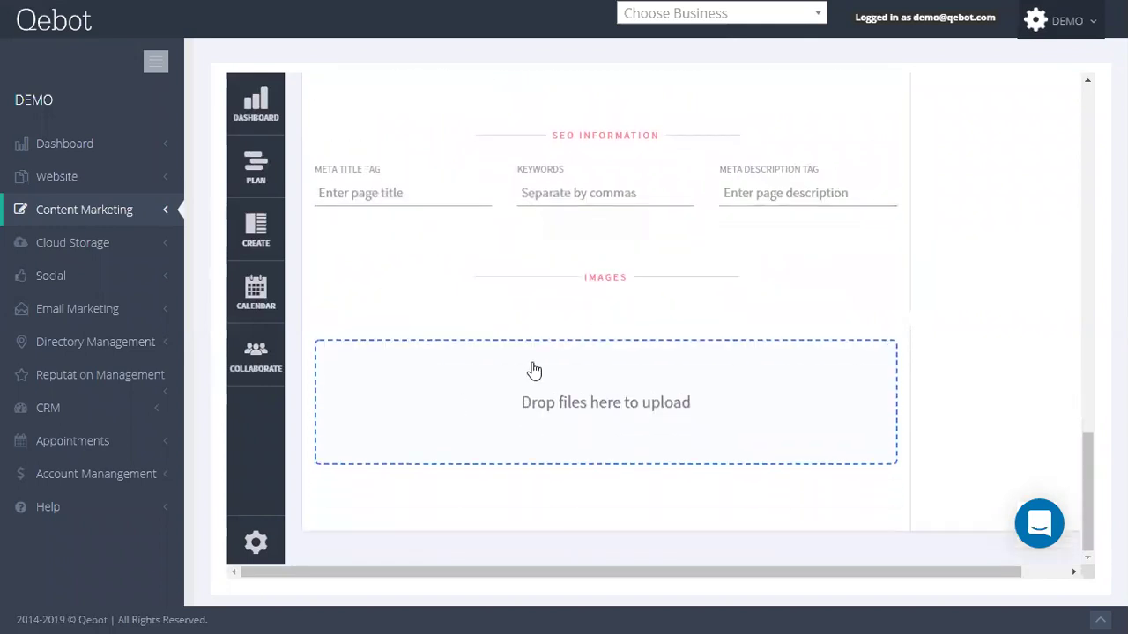
scroll(611, 412, up, 10)
scroll(588, 354, up, 5)
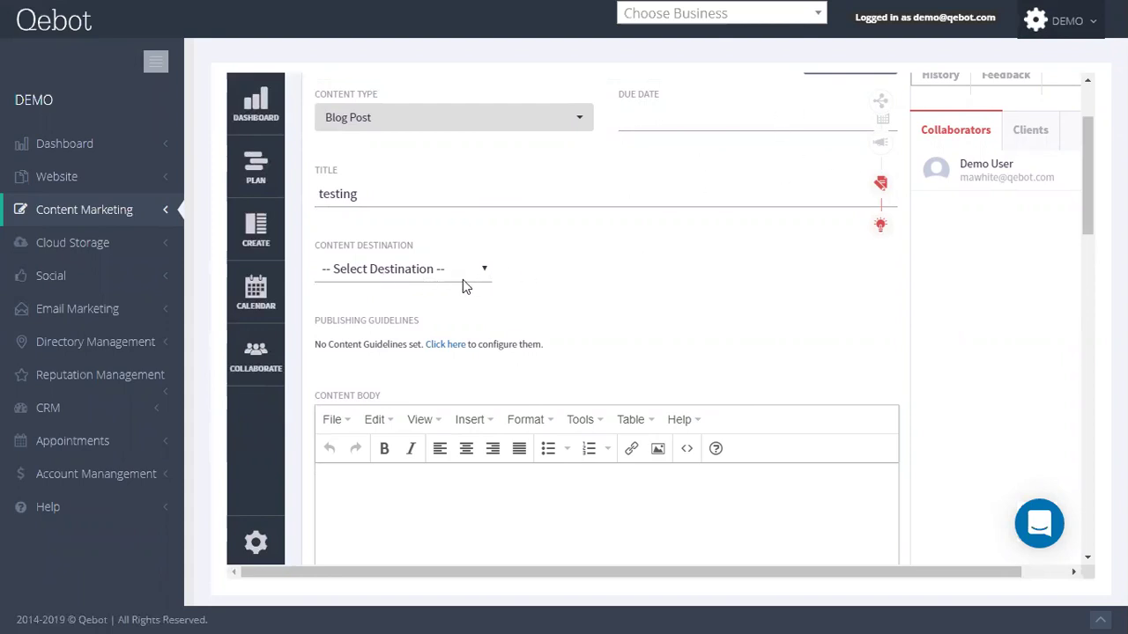
scroll(466, 286, up, 3)
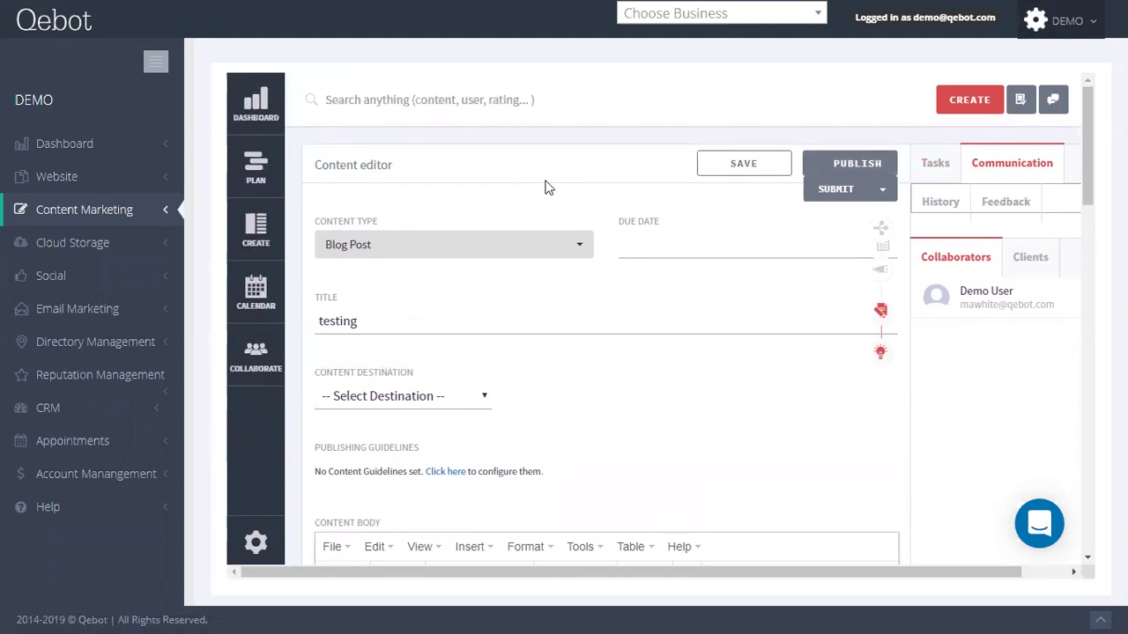
Open the content marketing calendar and look through the entries scheduled for the month
click(246, 297)
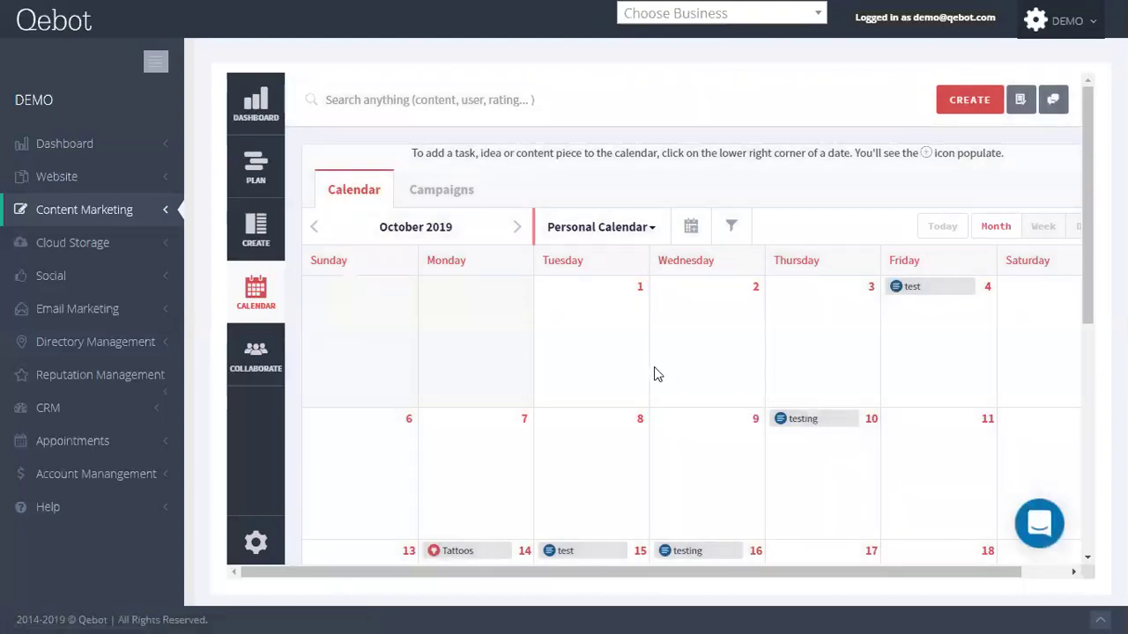
scroll(653, 370, down, 2)
scroll(568, 377, up, 2)
Open the Social section to view its message dashboard
click(77, 280)
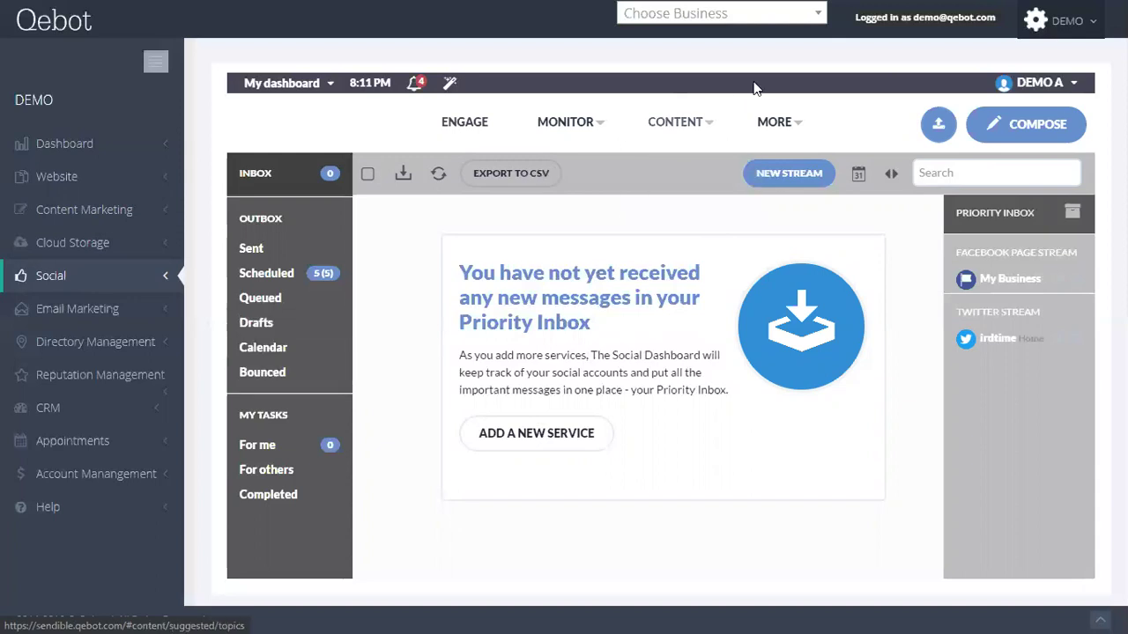
Open the page for adding social services and look through the popular services on offer
mouse_move(775, 122)
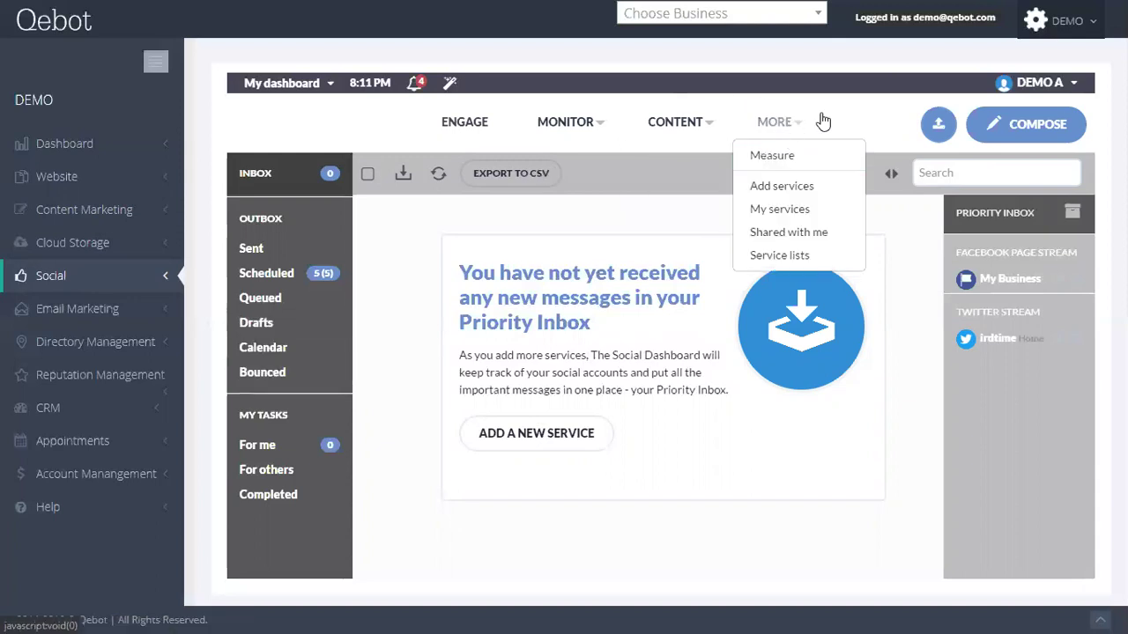
click(751, 176)
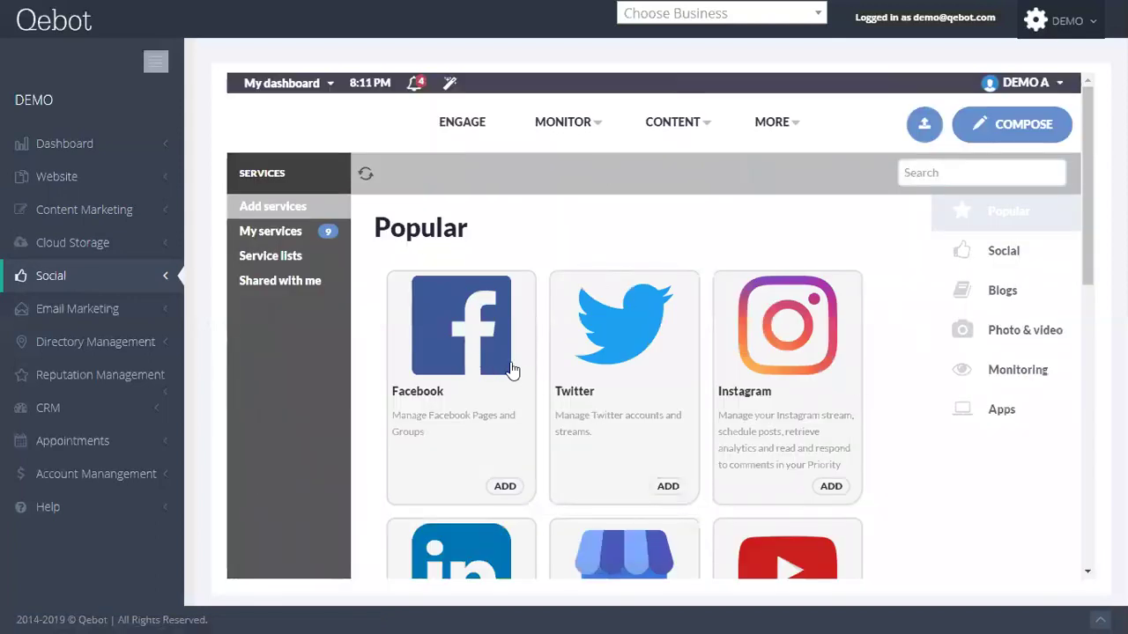
scroll(682, 364, down, 3)
scroll(873, 379, down, 2)
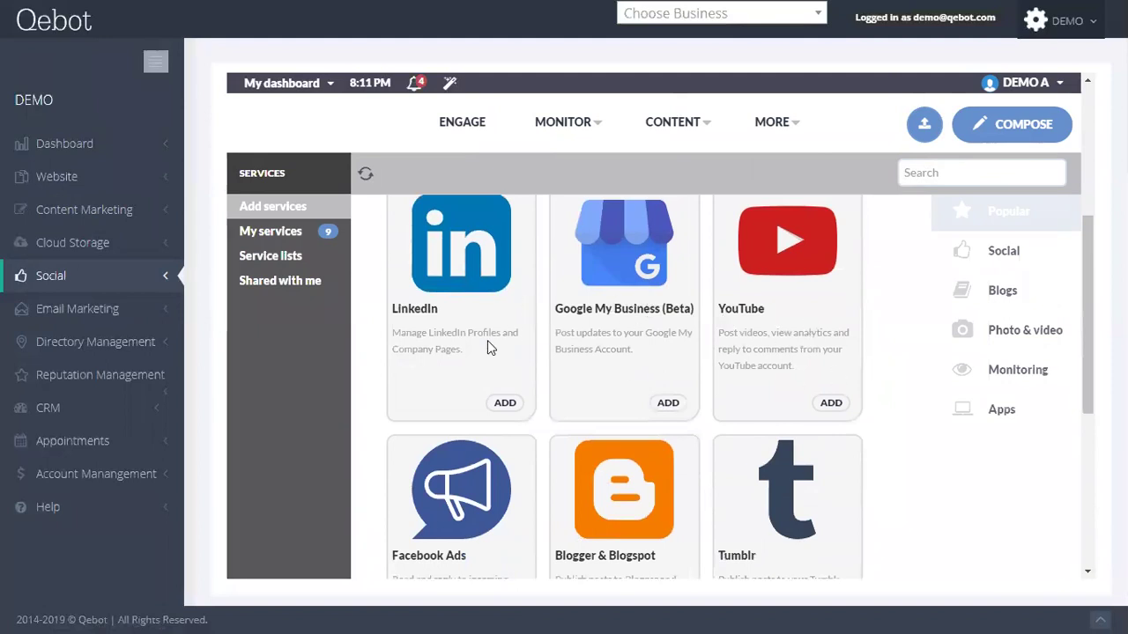
scroll(487, 345, down, 2)
scroll(461, 467, down, 3)
scroll(587, 377, up, 1)
scroll(584, 491, down, 2)
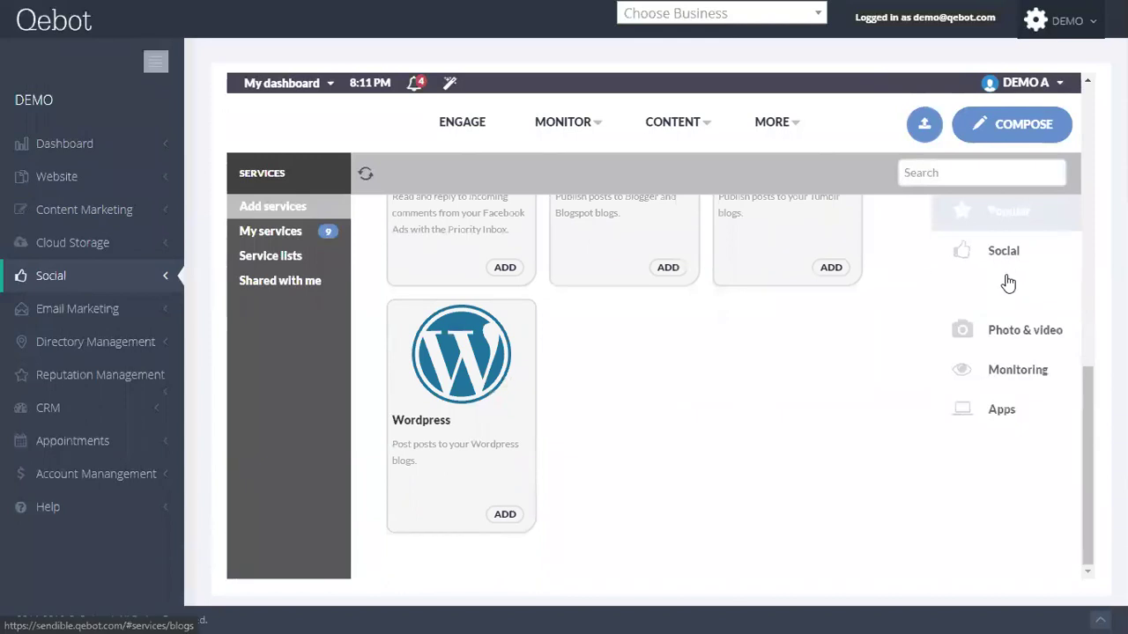
Look through the photo and video services that can be added
click(1007, 326)
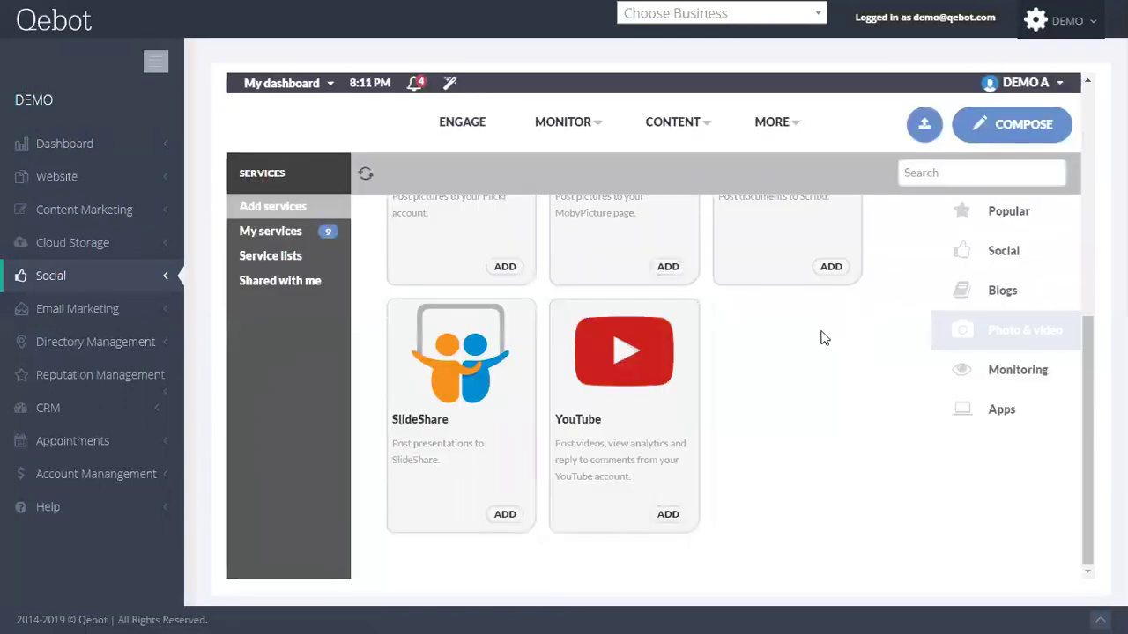
scroll(428, 411, up, 3)
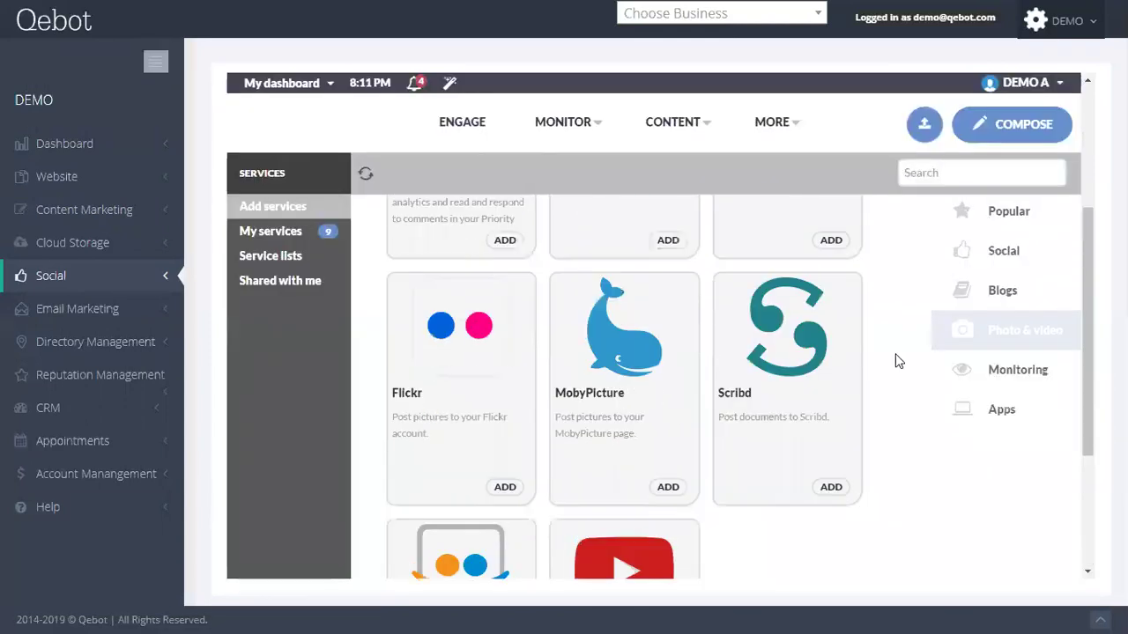
scroll(896, 361, up, 3)
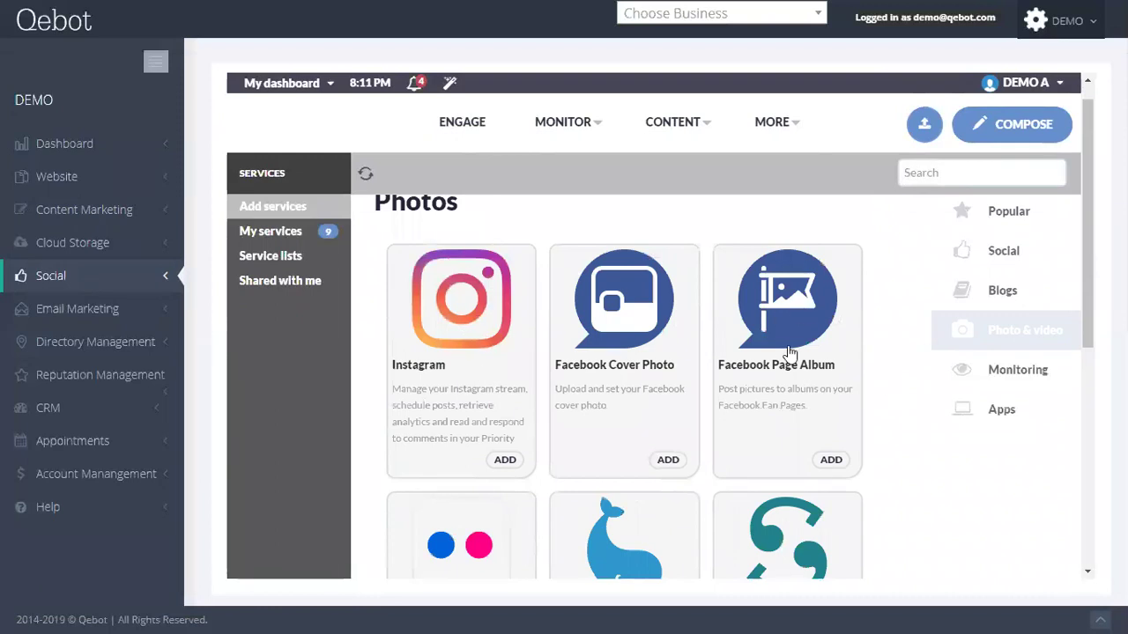
scroll(889, 320, up, 1)
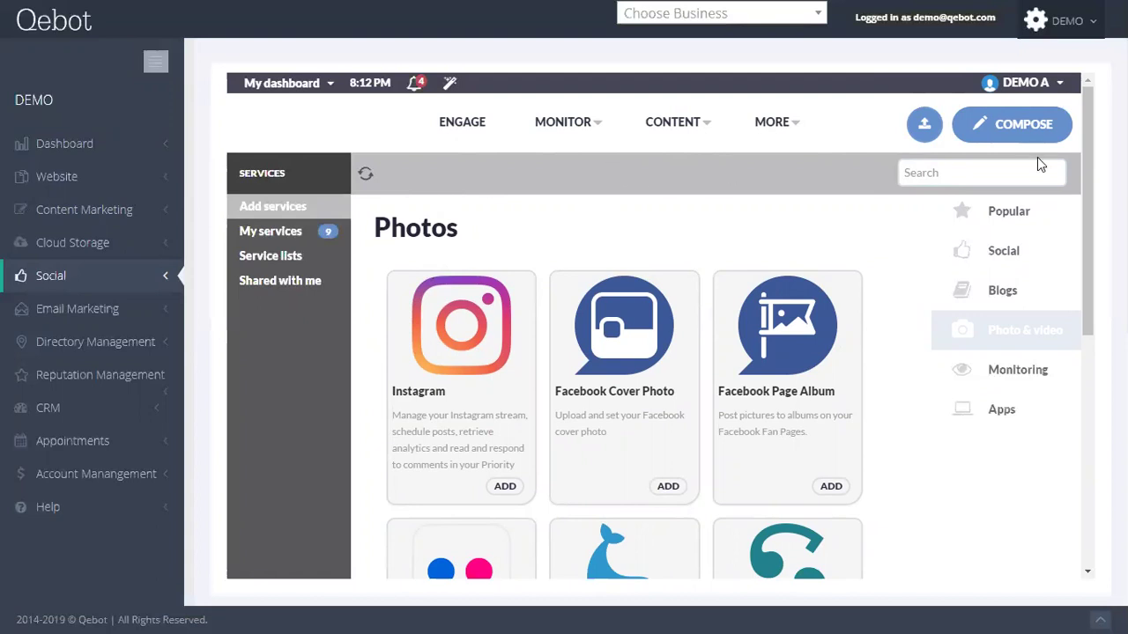
Start a new social message addressed to the My Business Facebook page and the connected Twitter account
click(988, 137)
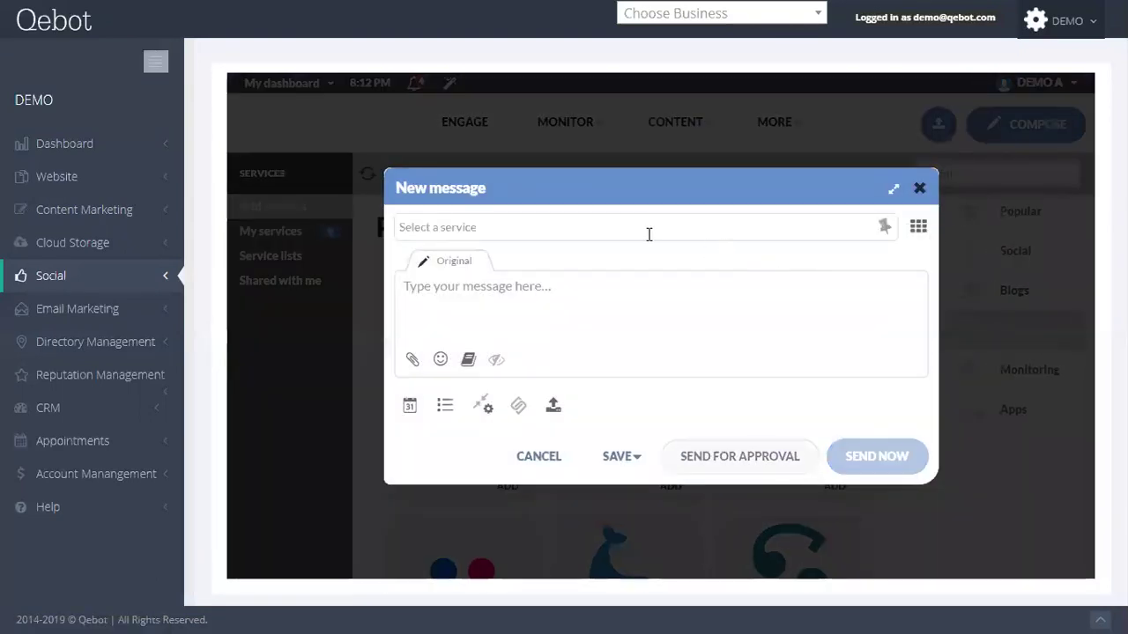
click(918, 228)
click(491, 243)
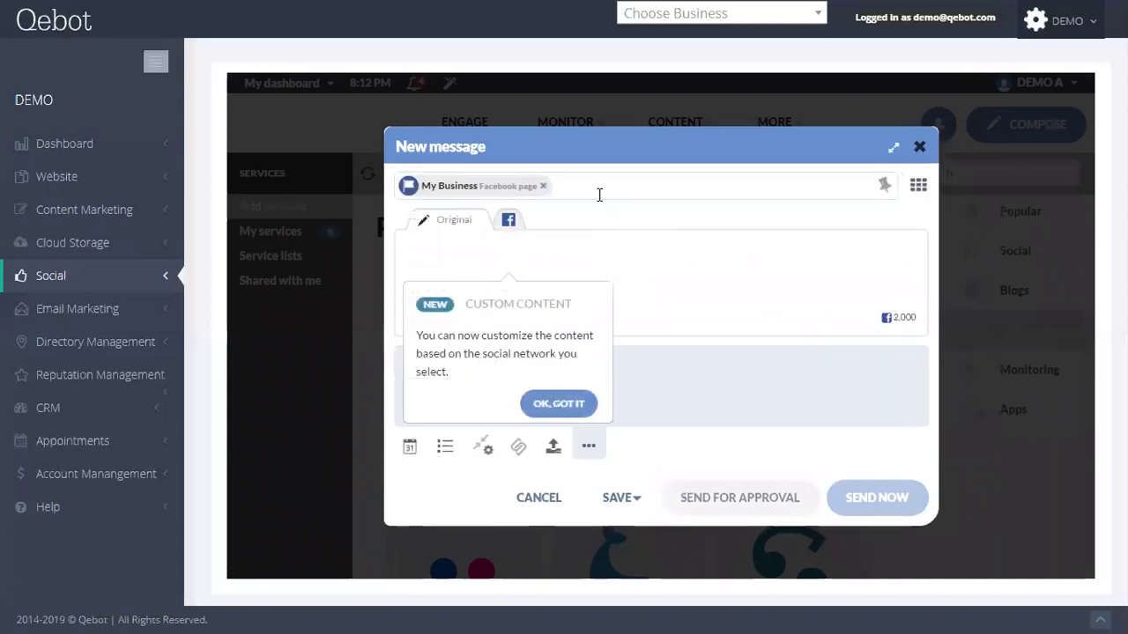
click(599, 189)
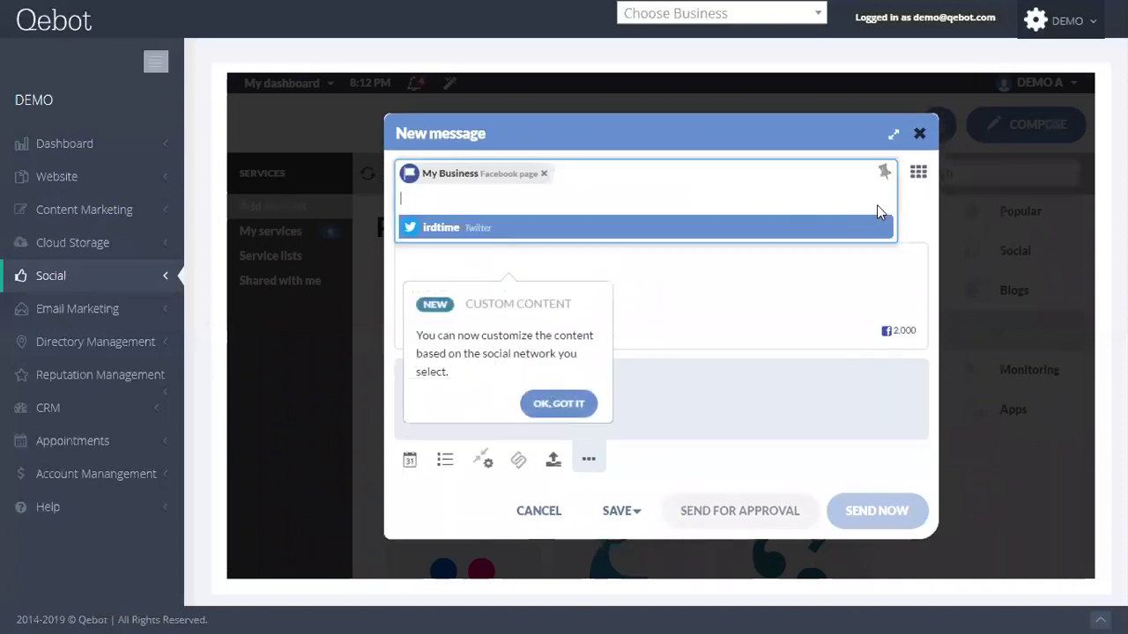
click(552, 236)
click(558, 404)
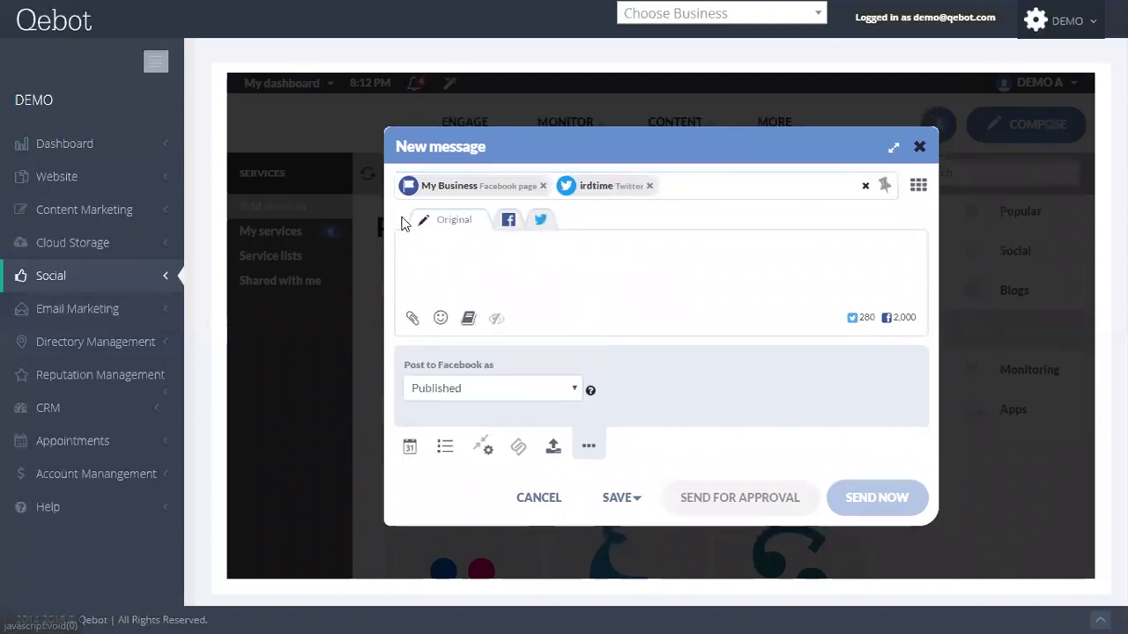
Write "original" as the shared message text and customize the Facebook version to read "original content"
text(original)
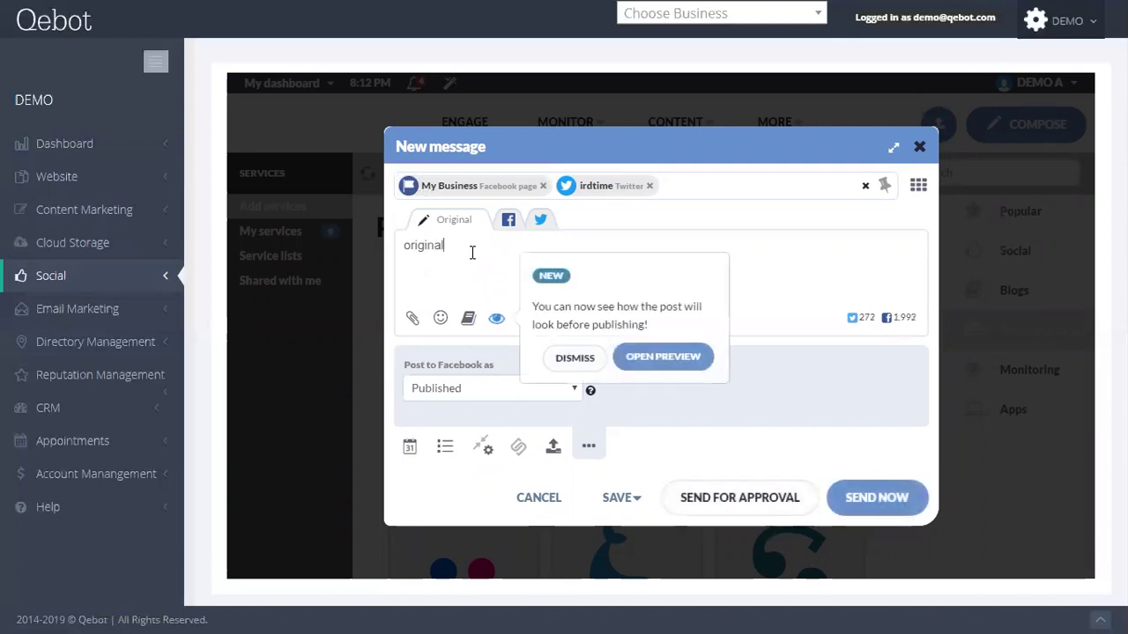
click(575, 360)
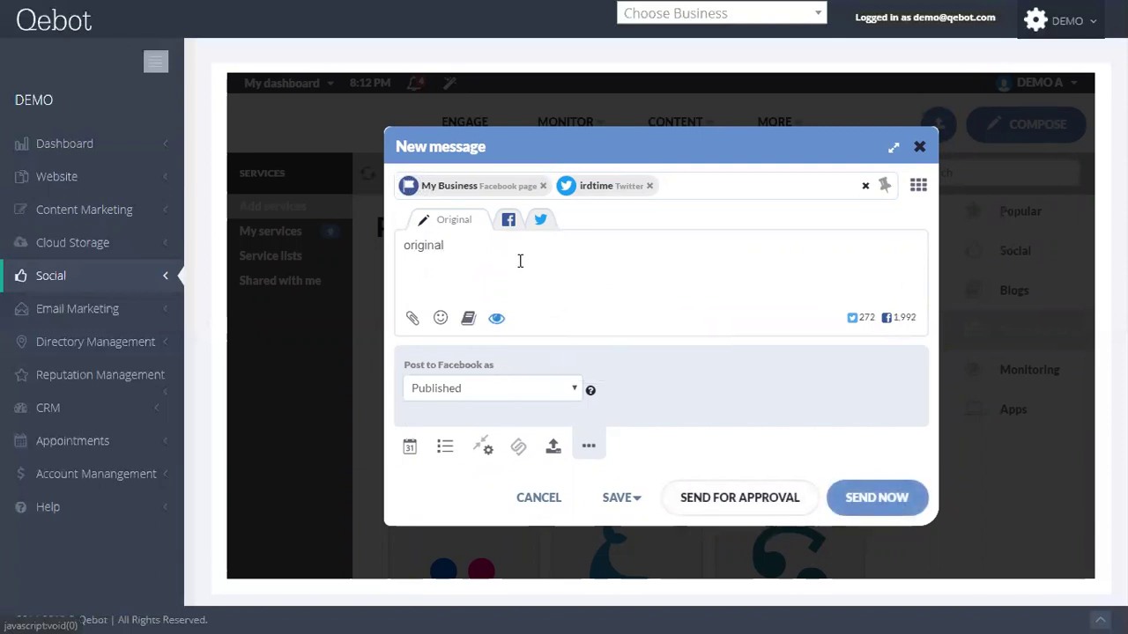
click(507, 228)
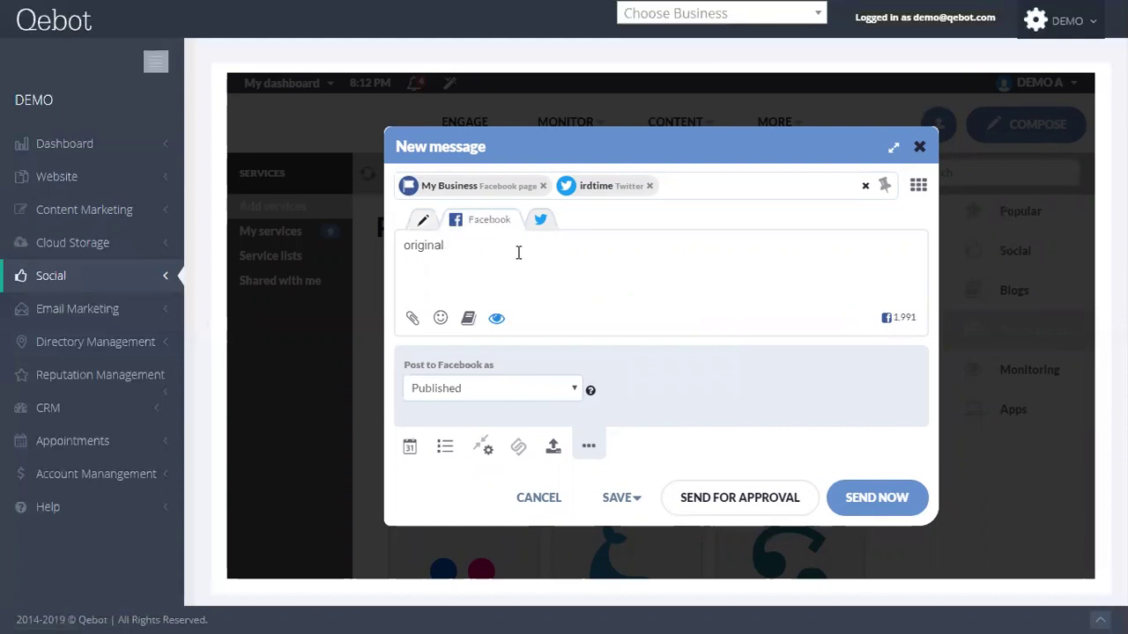
text(content)
Customize the Twitter version of the message to read "original #hashtag"
click(550, 224)
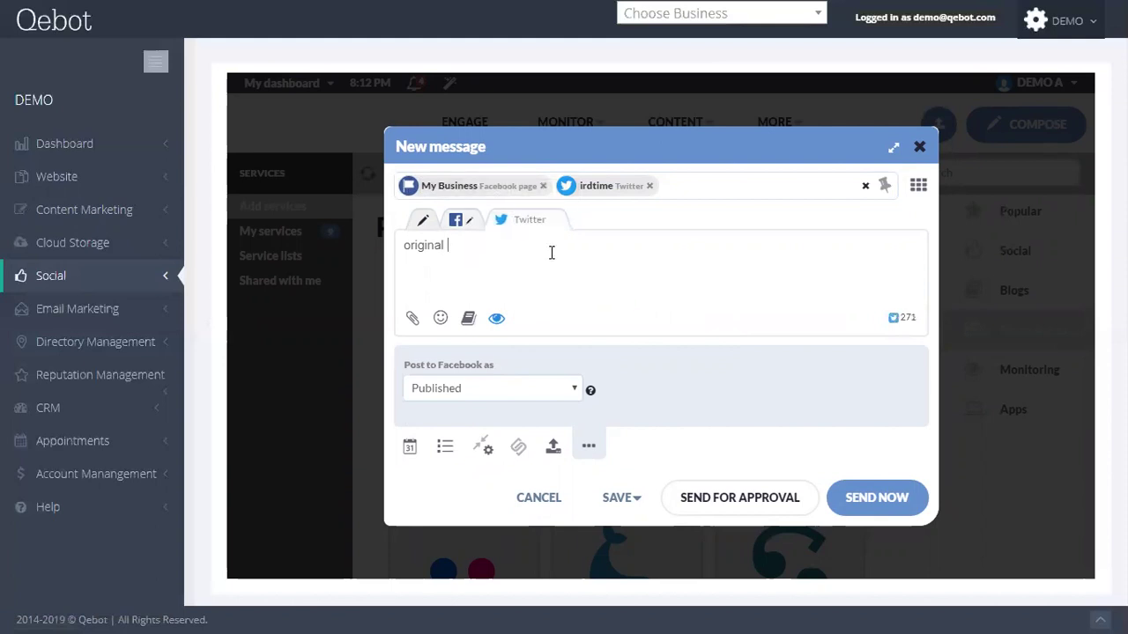
text(#hash)
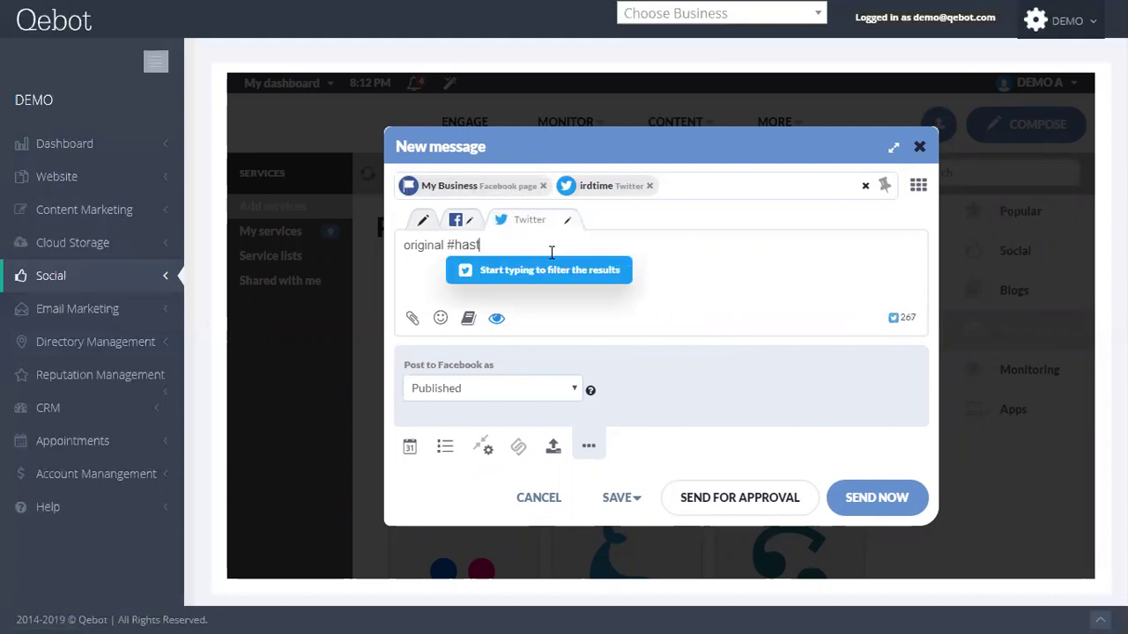
text(tag)
click(685, 252)
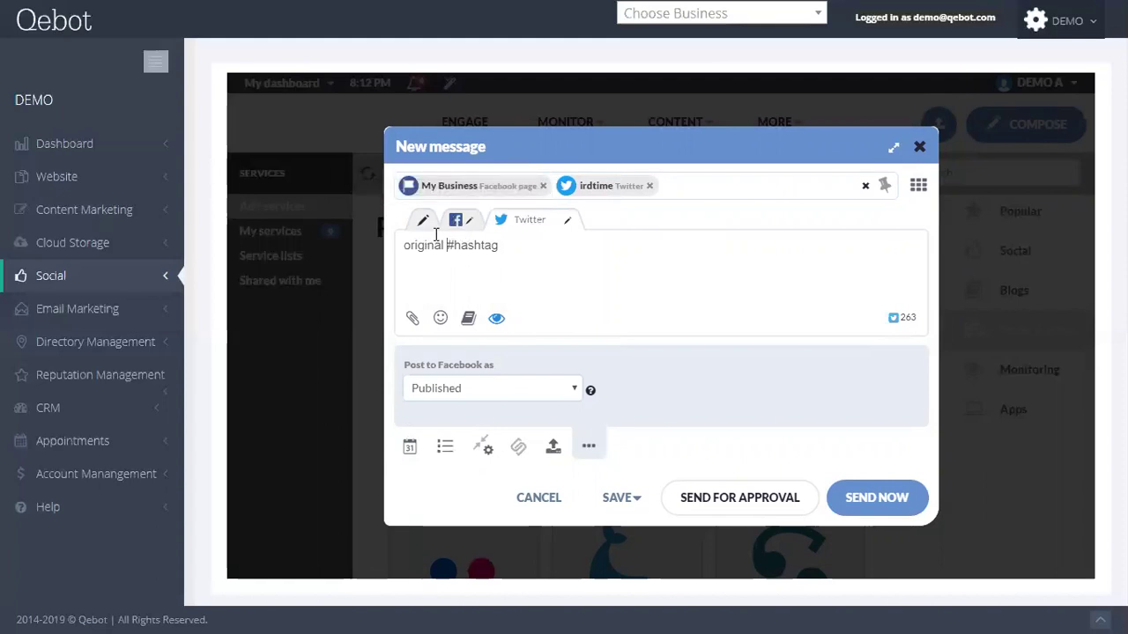
Attach the first image in the media library, the photo of network cables, to the Twitter version
click(414, 319)
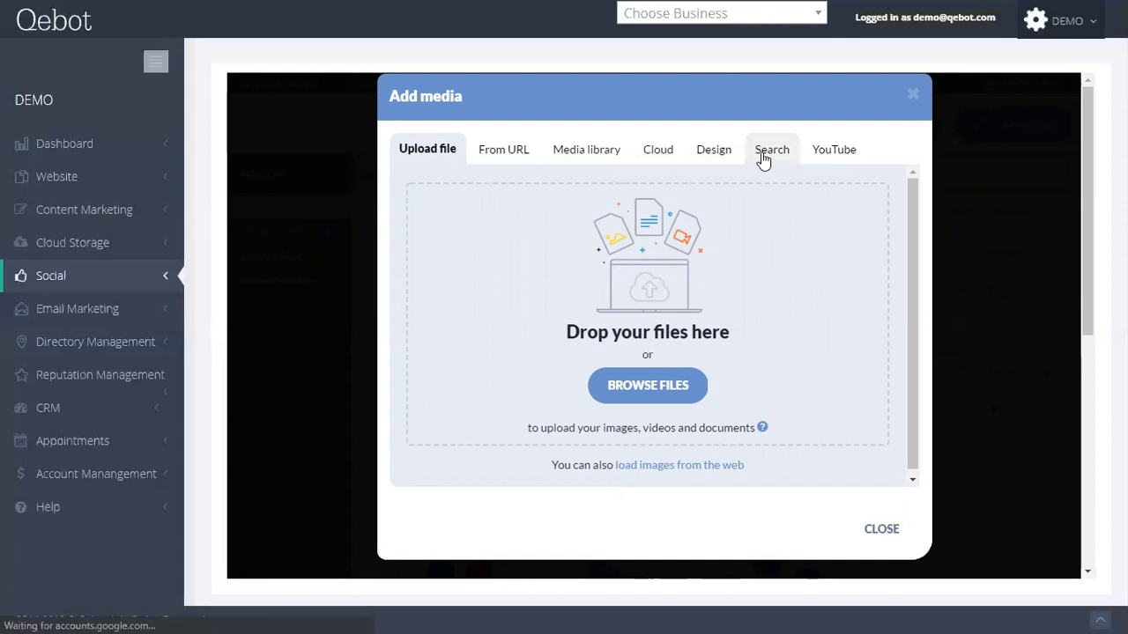
click(587, 155)
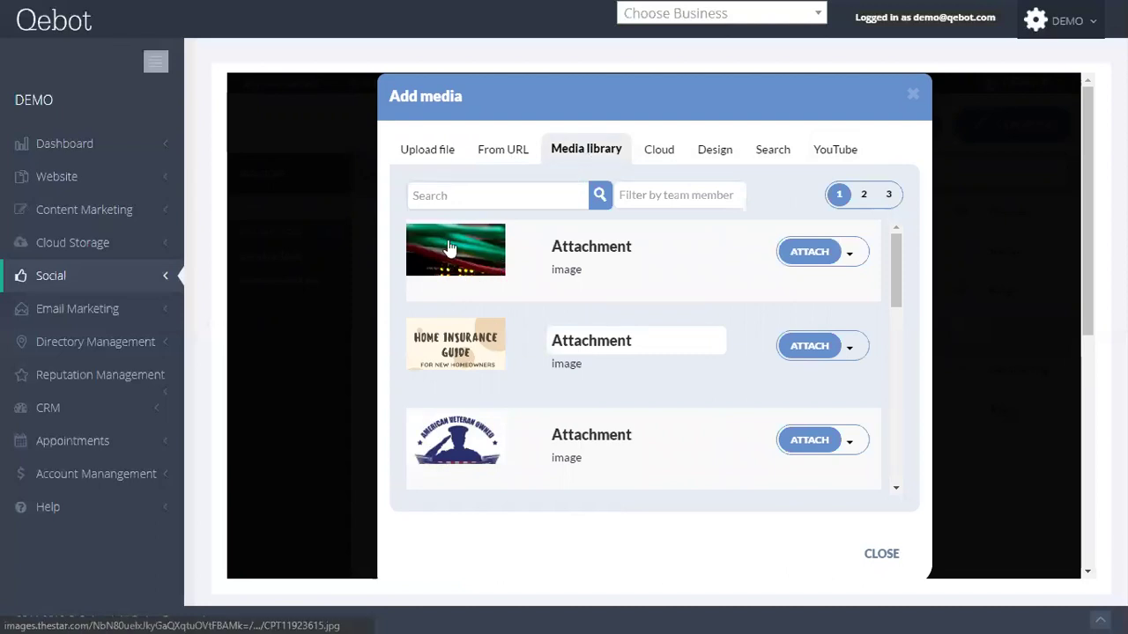
click(803, 261)
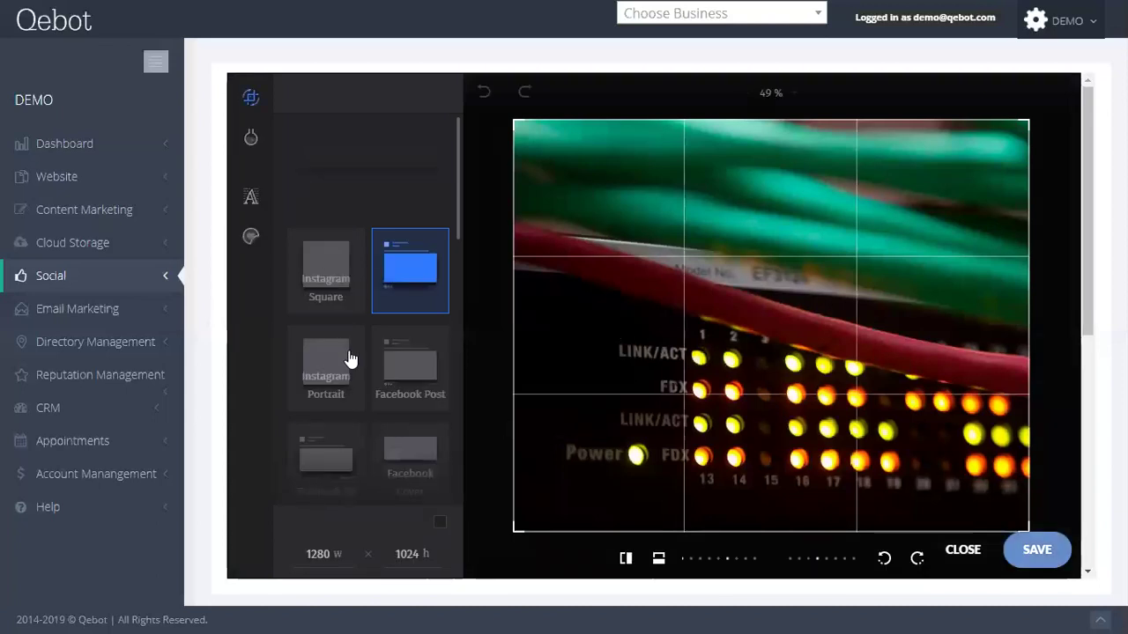
Try the Instagram Square, Instagram Portrait and Facebook Post formats on the attached image in the image editor
click(320, 279)
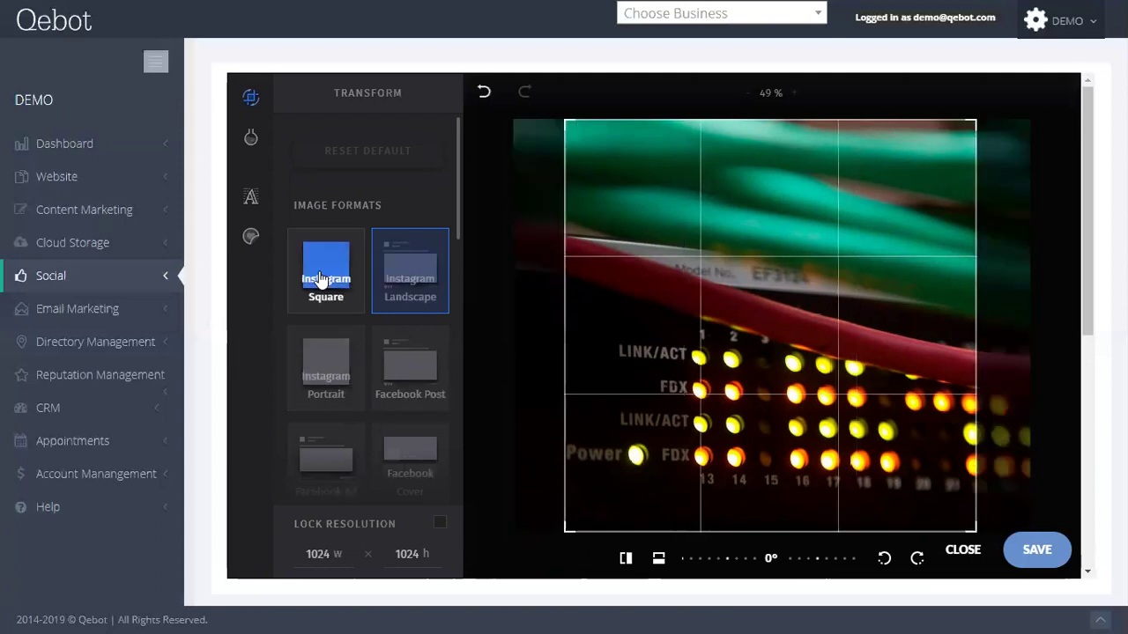
click(322, 372)
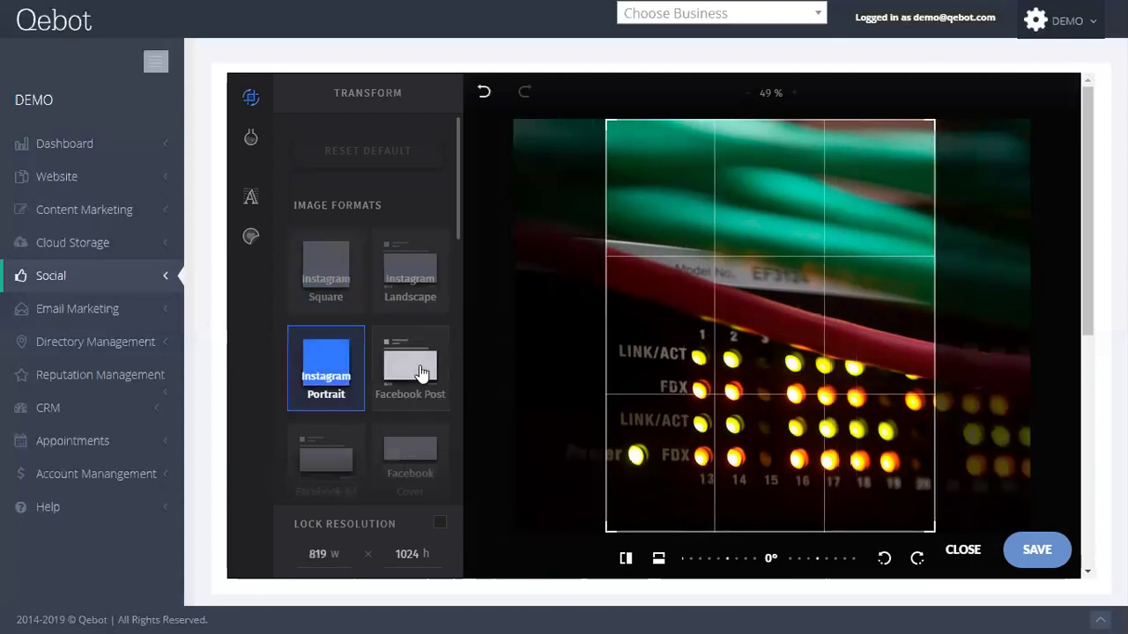
click(420, 369)
scroll(360, 378, down, 3)
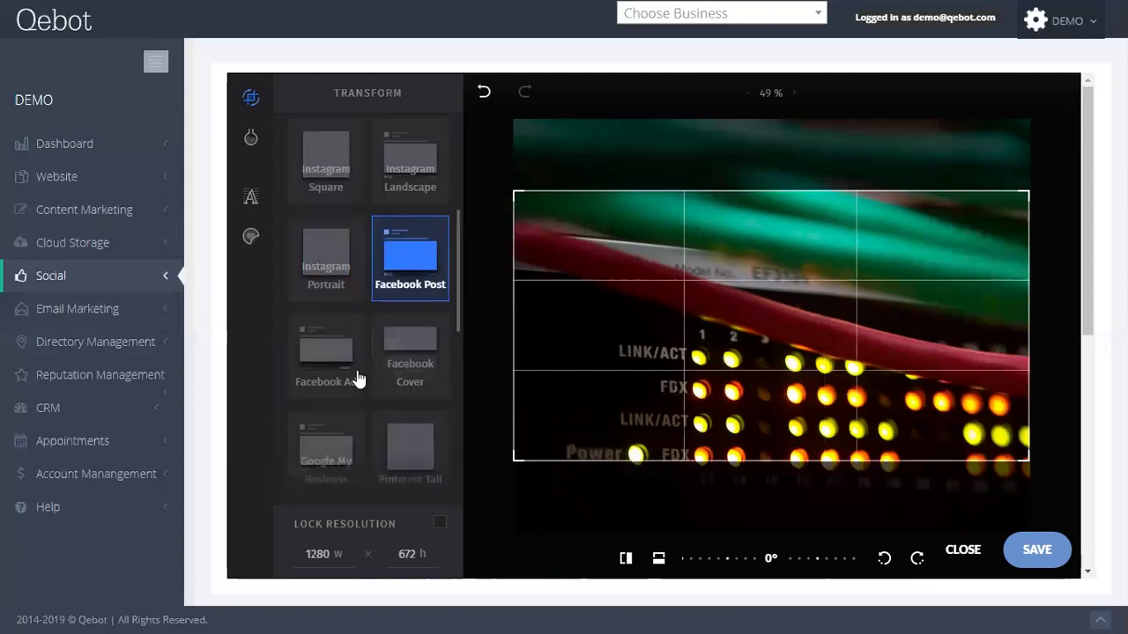
scroll(360, 404, down, 2)
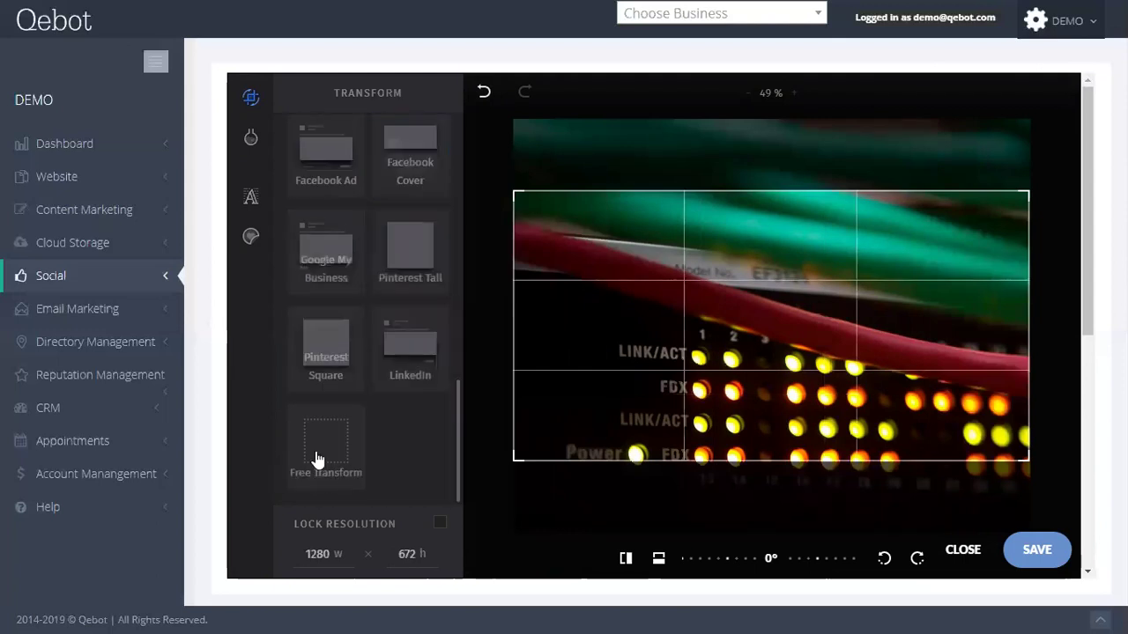
Try the Free Transform format on the attached image and close the image editor without saving
click(314, 458)
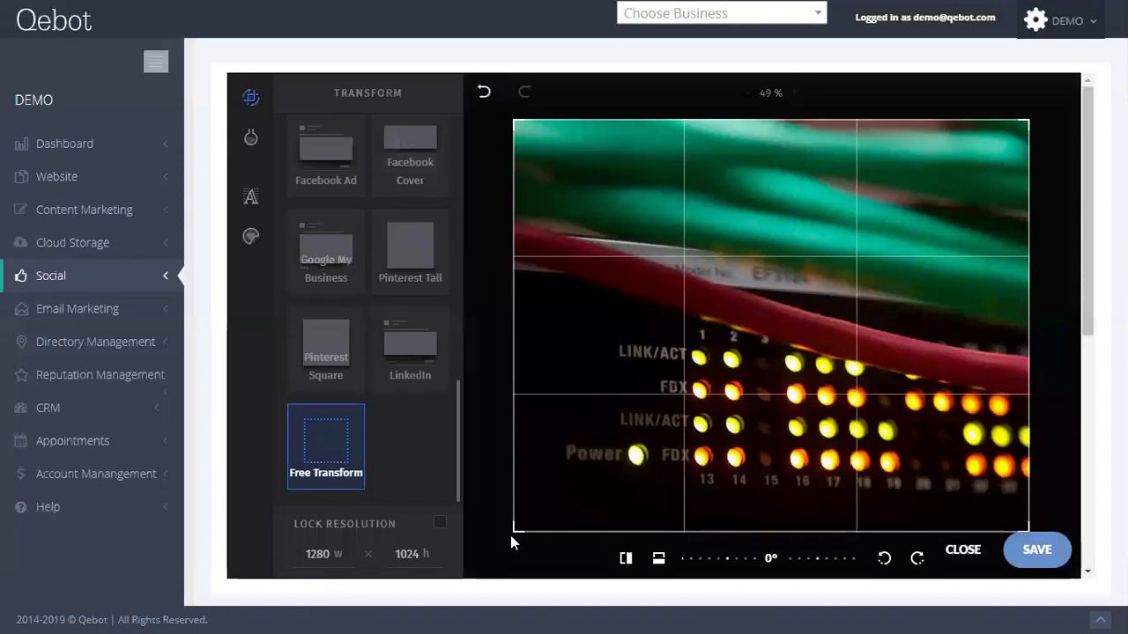
drag(517, 534, 481, 572)
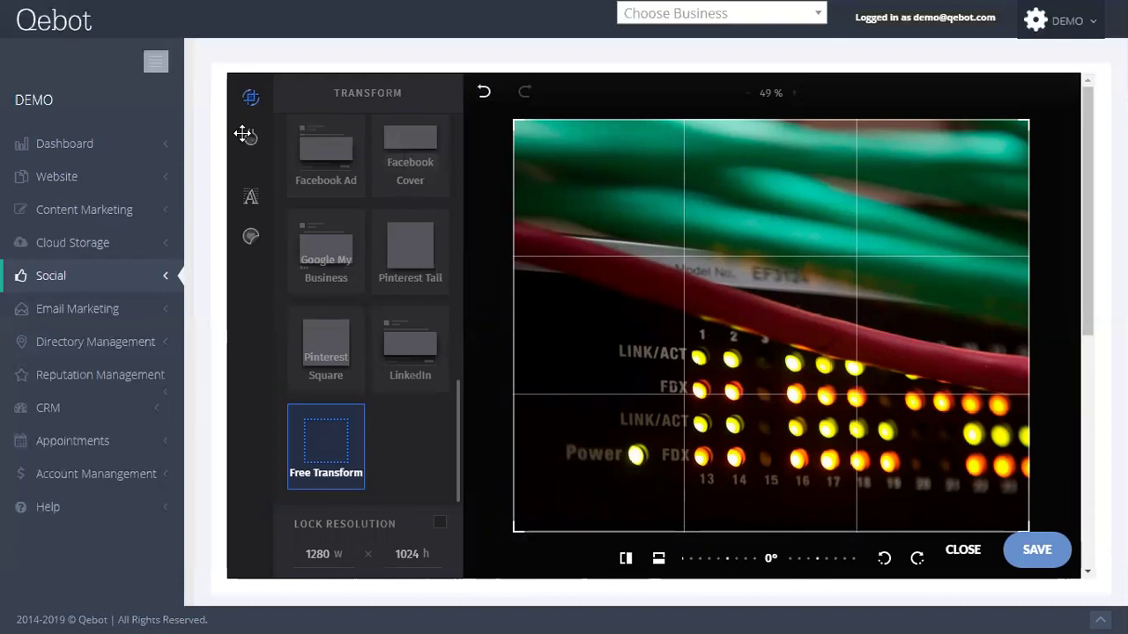
mouse_move(253, 137)
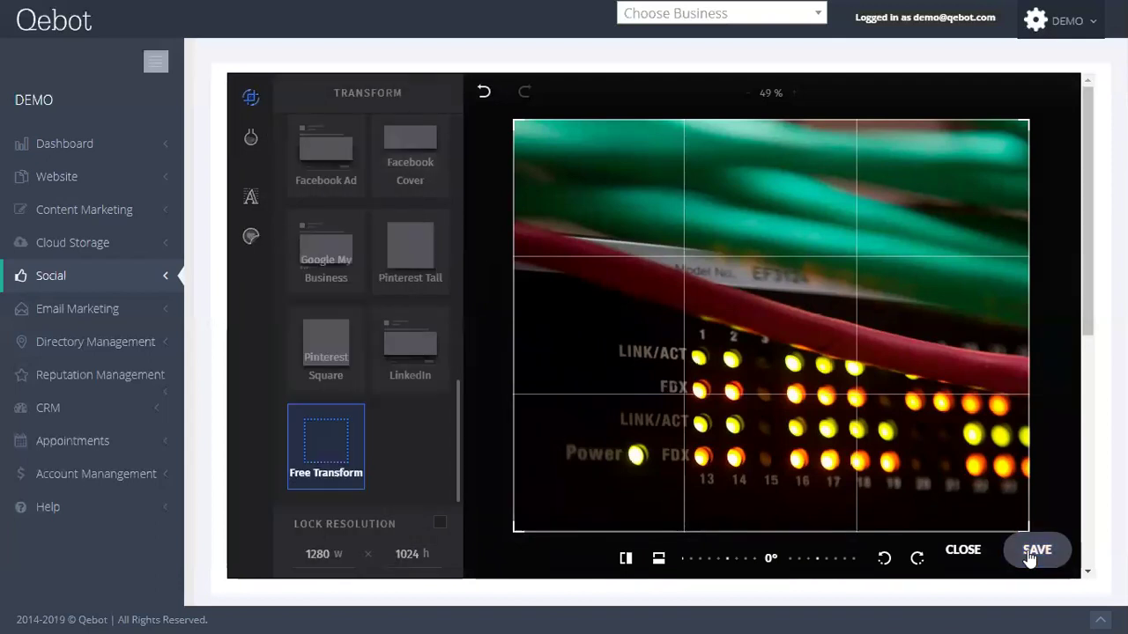
click(969, 559)
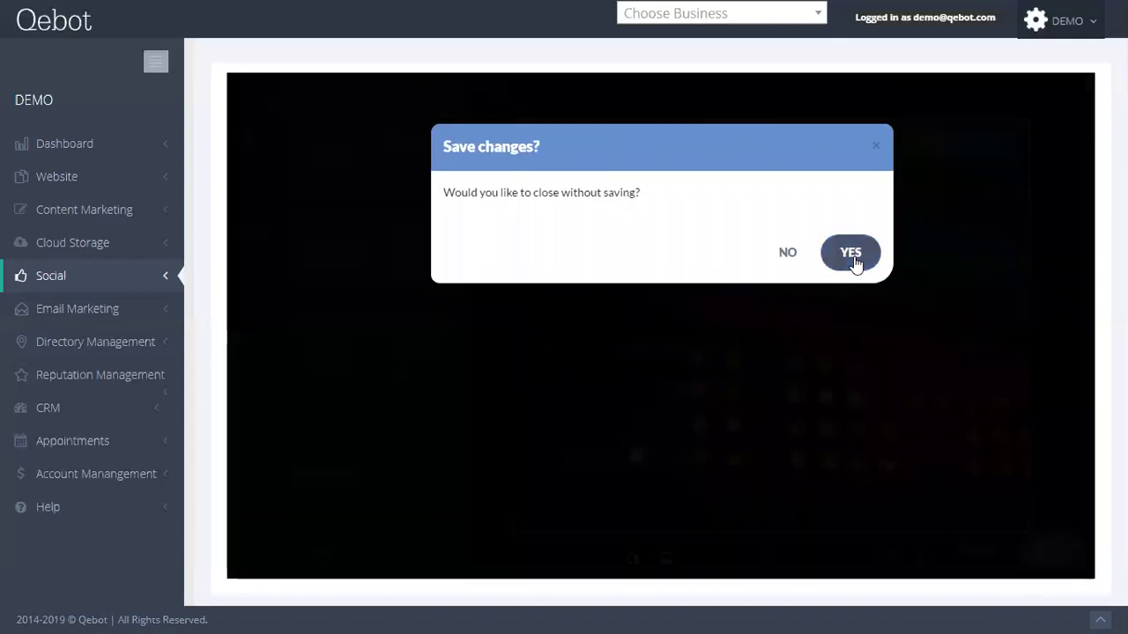
click(851, 256)
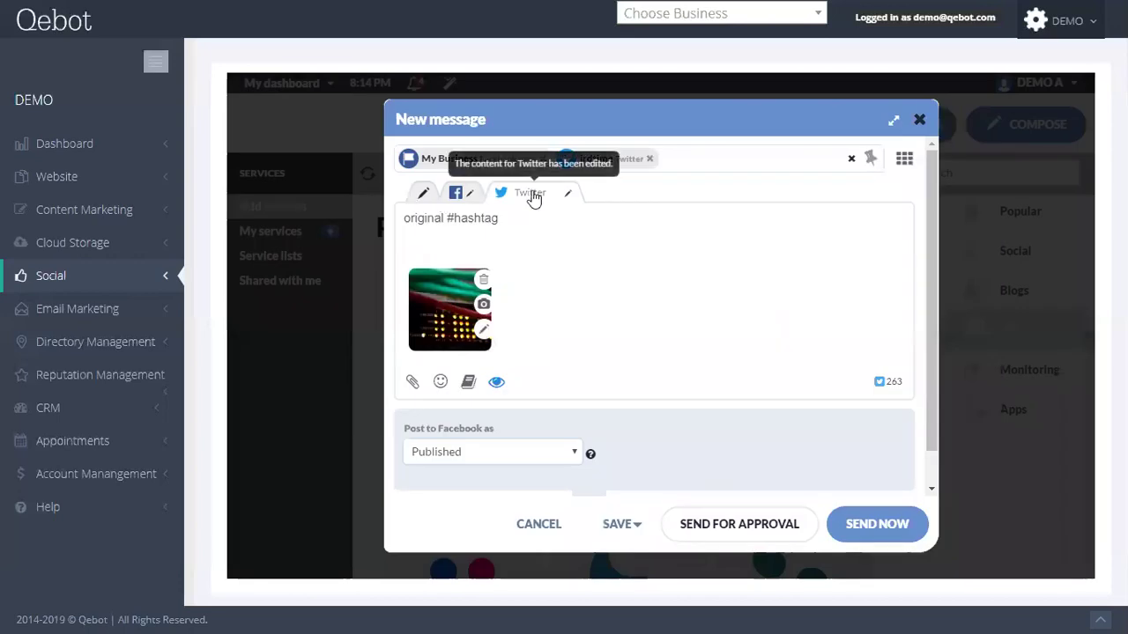
Compare the Facebook, original and Twitter versions of the message
click(455, 194)
click(421, 221)
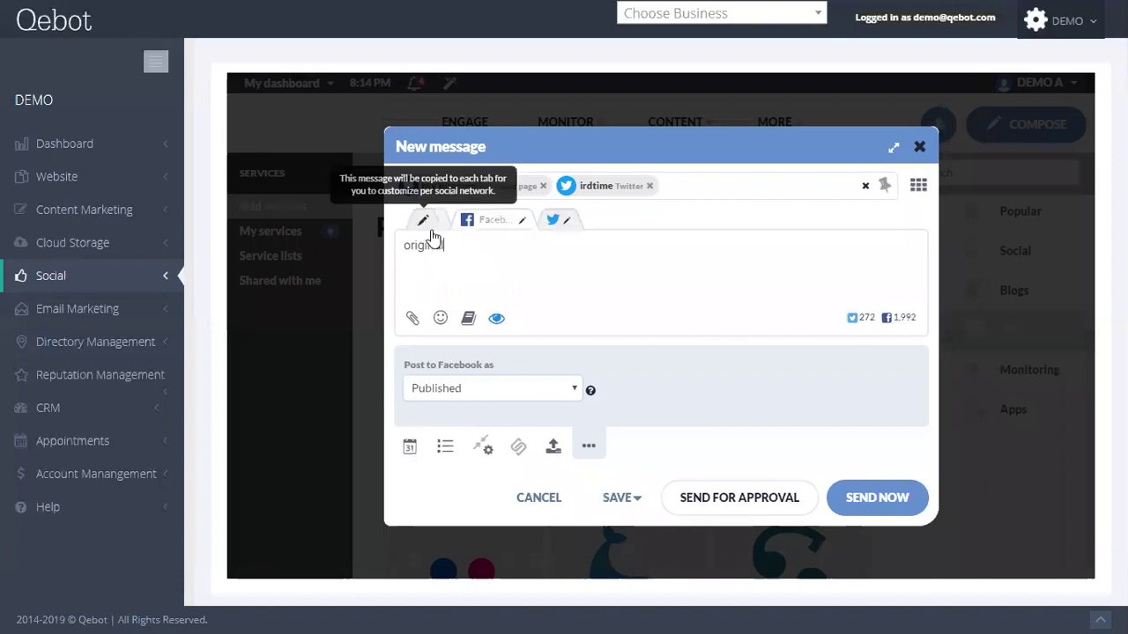
click(553, 222)
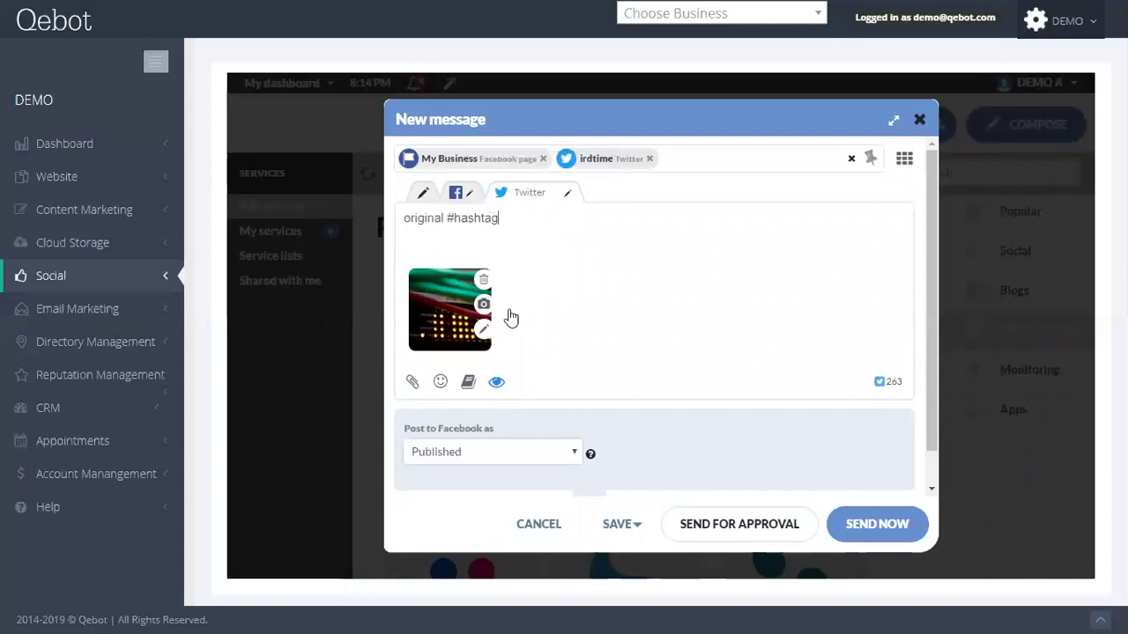
Preview how the Twitter and Facebook posts will look, and close the preview
click(496, 382)
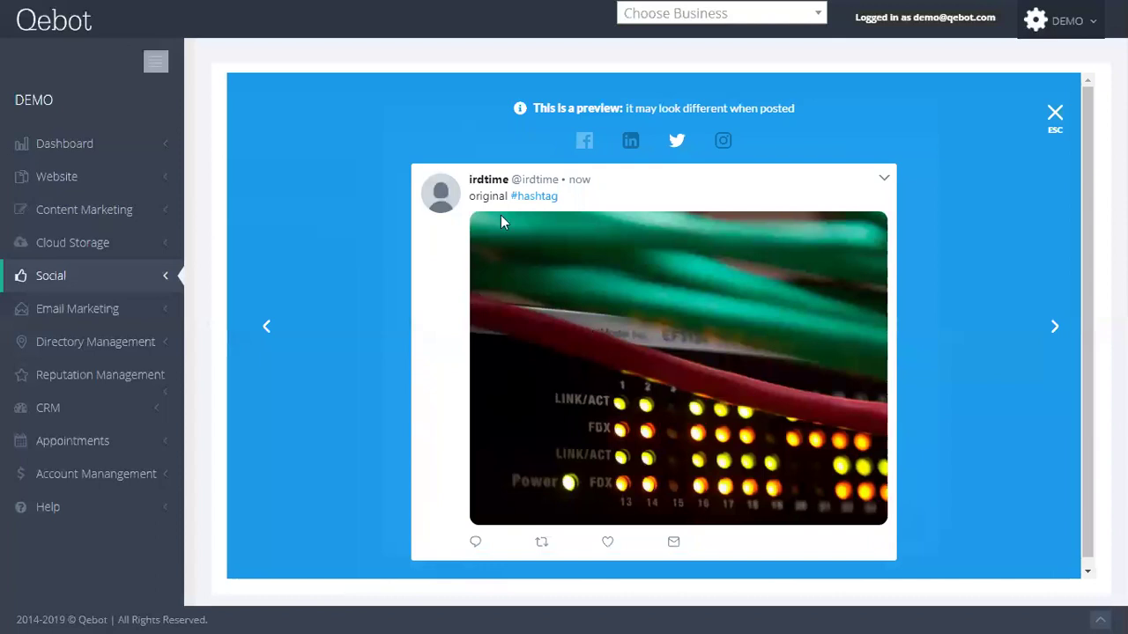
click(1048, 327)
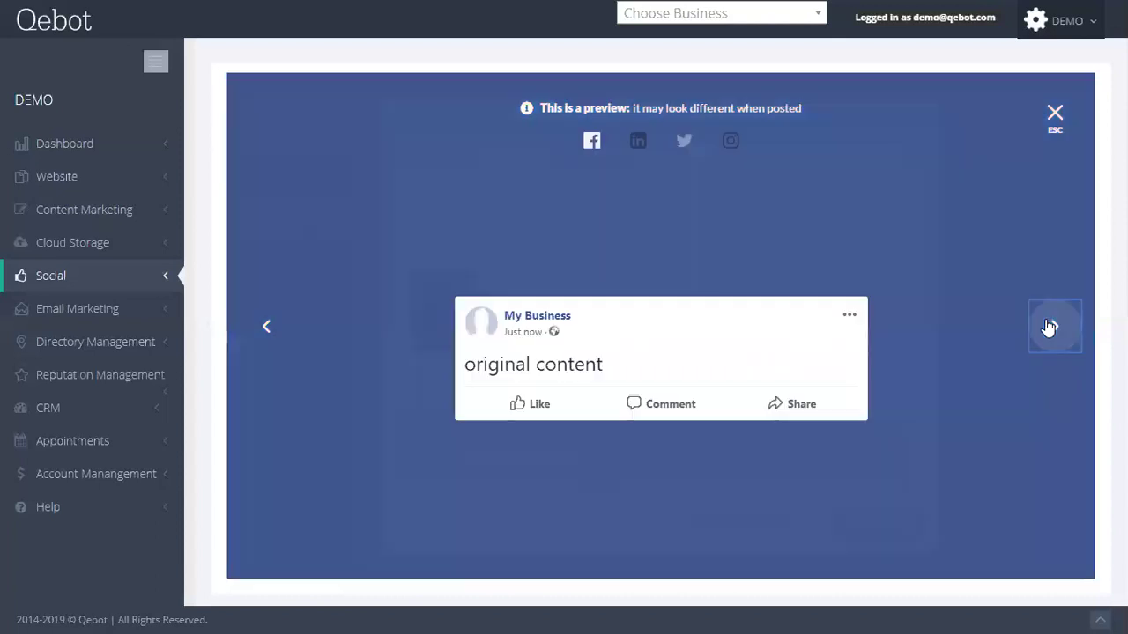
click(1054, 115)
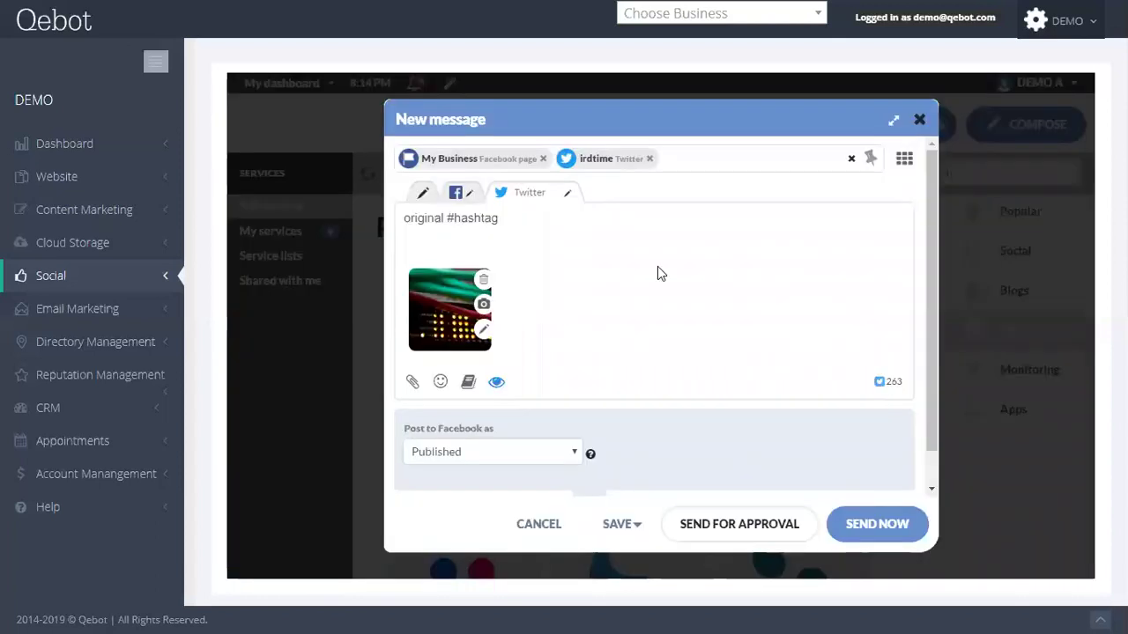
Set the message's schedule to 2019/10/17 at 08:40 pm, and close the message, discarding its unsaved changes
scroll(620, 298, down, 1)
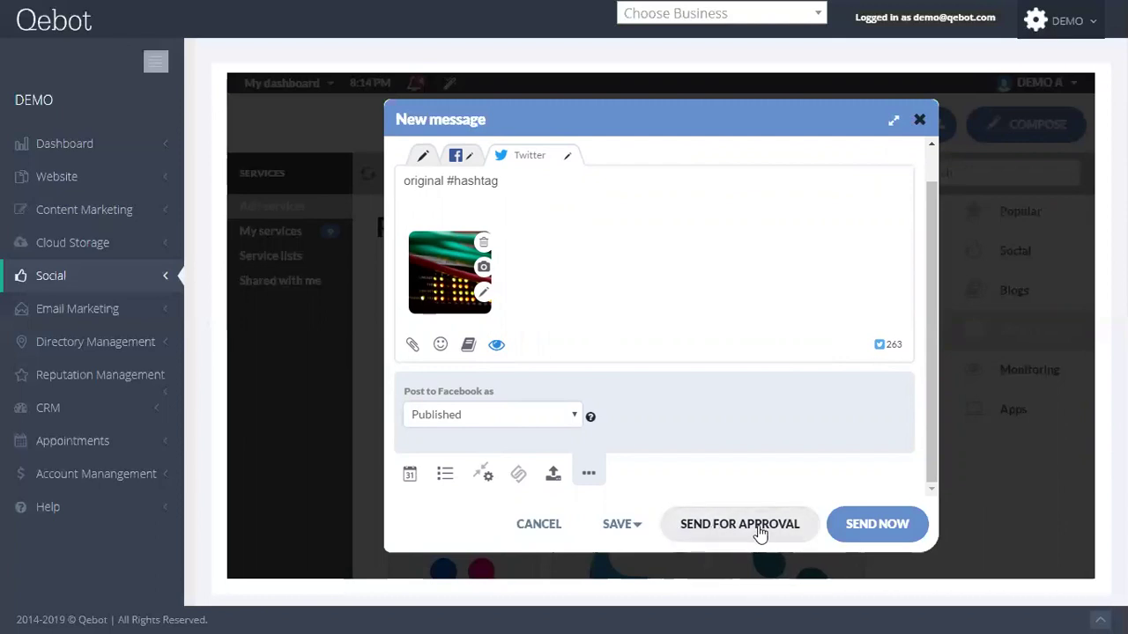
click(411, 474)
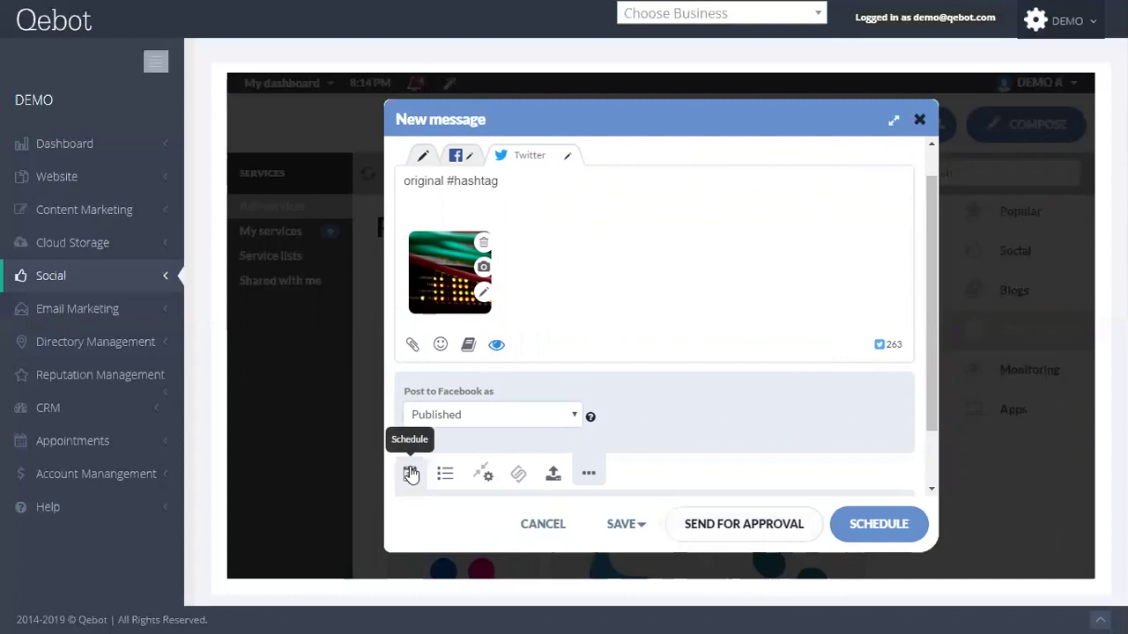
click(466, 451)
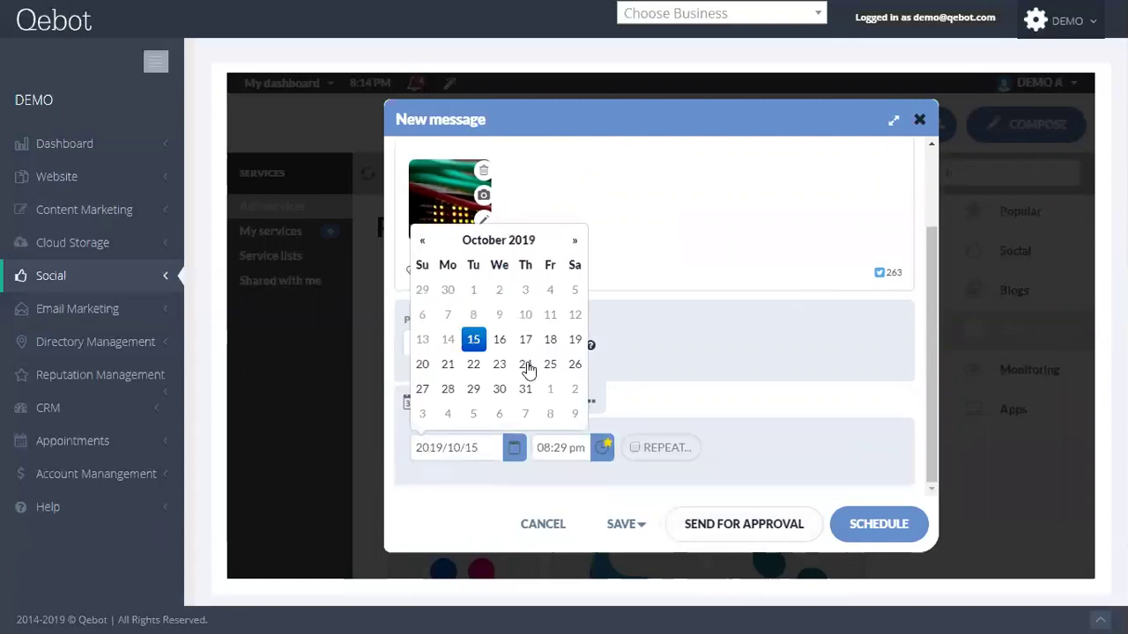
click(522, 338)
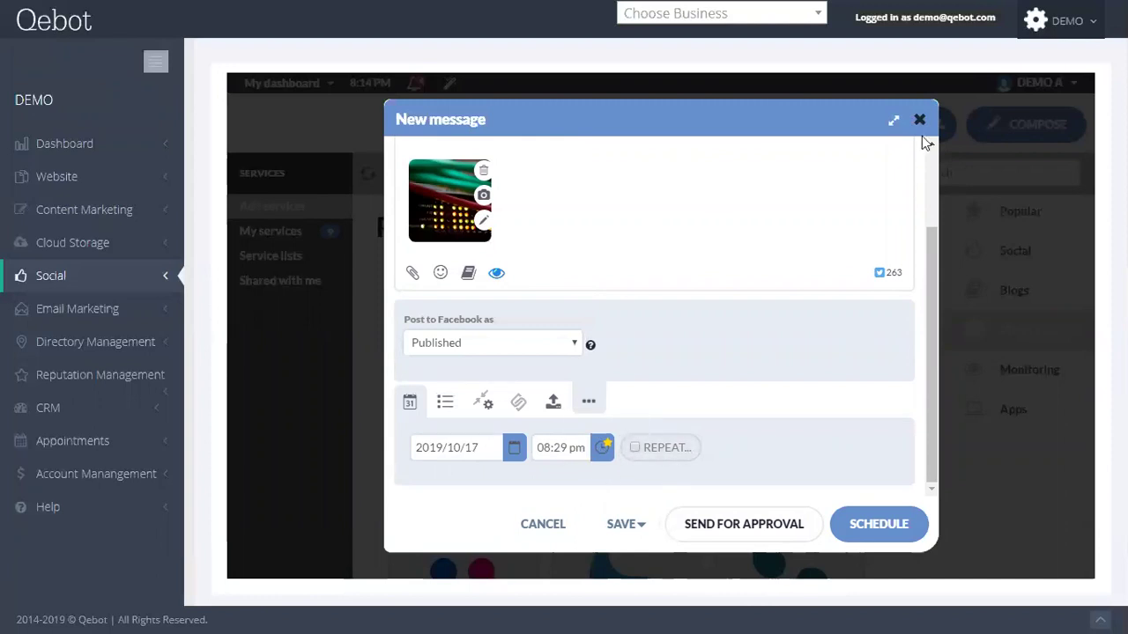
click(558, 449)
click(574, 390)
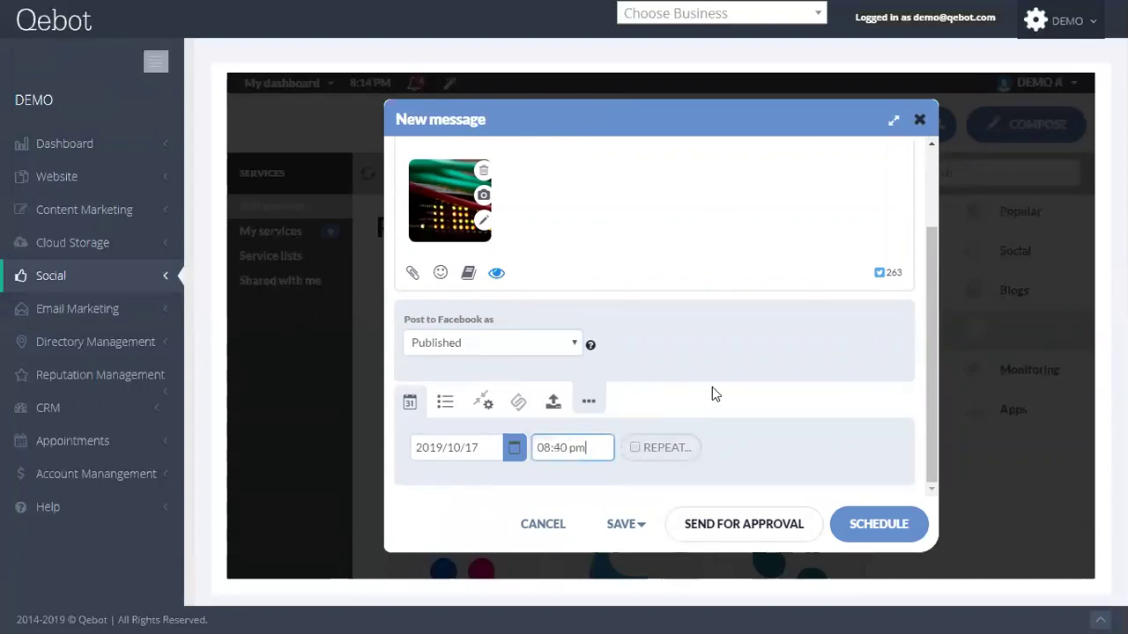
click(923, 125)
click(814, 258)
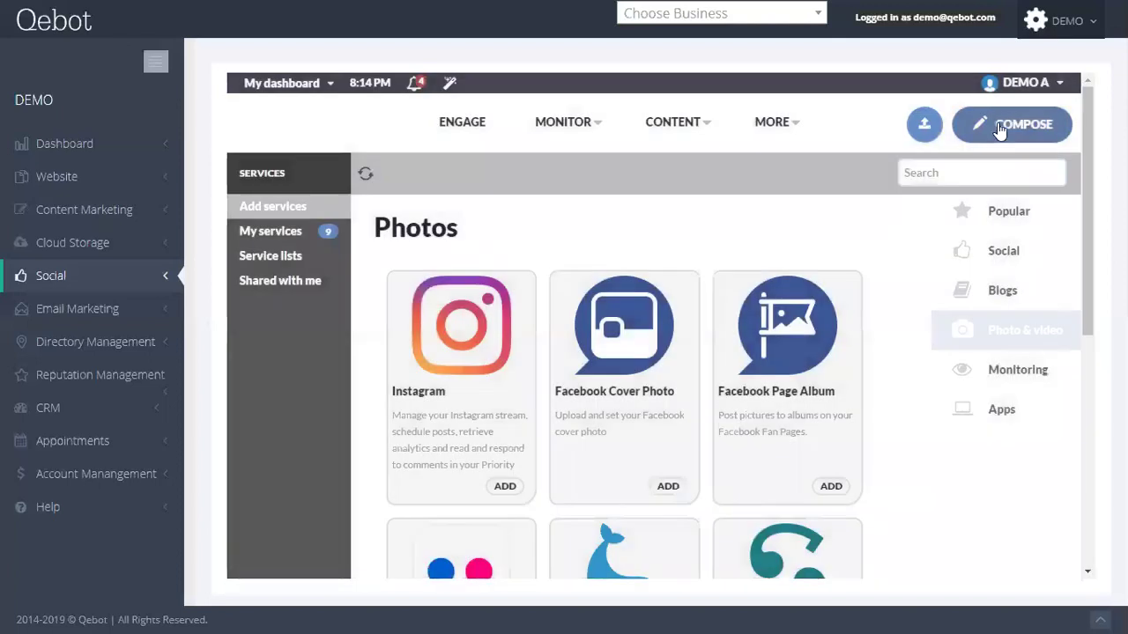
Open the content suggestions and show the articles for the saved Craft Beer topic
mouse_move(669, 132)
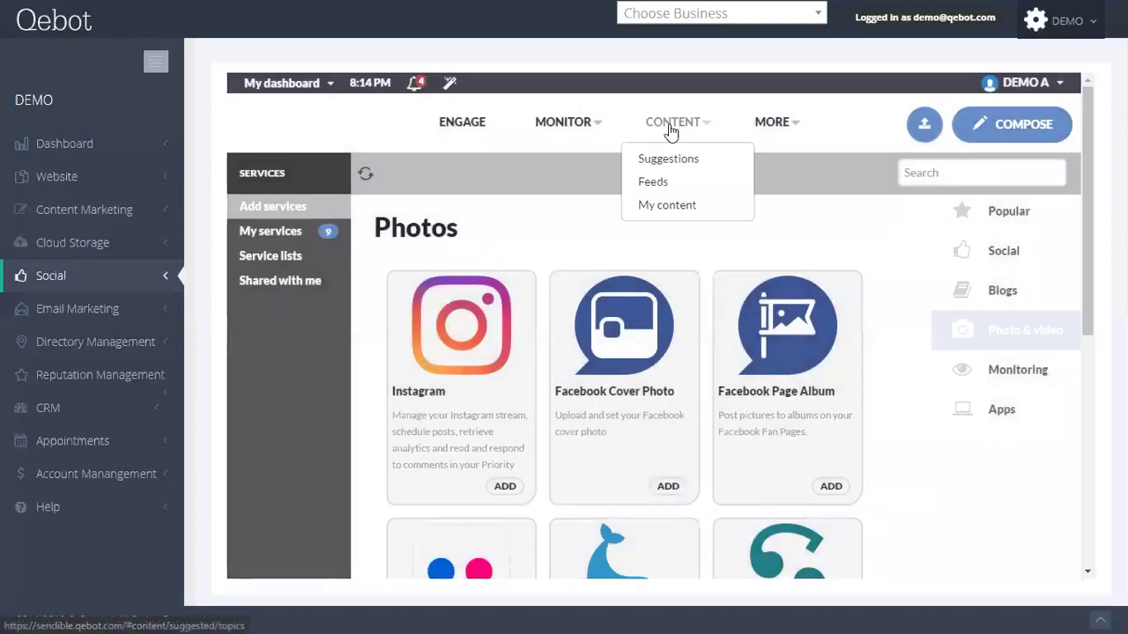
click(680, 162)
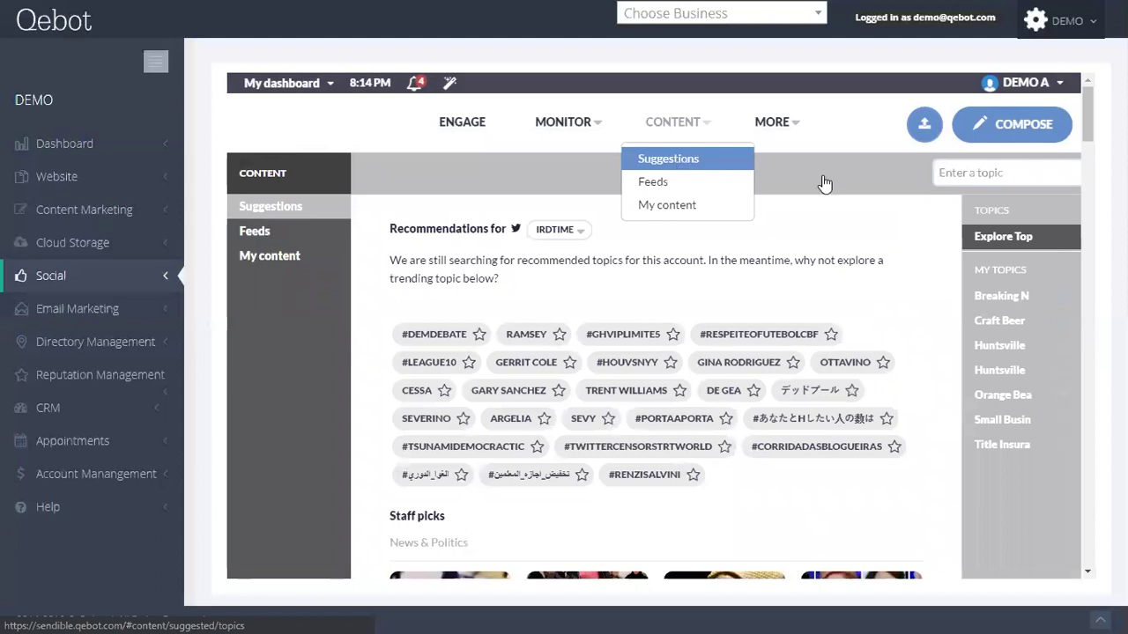
click(692, 135)
click(669, 130)
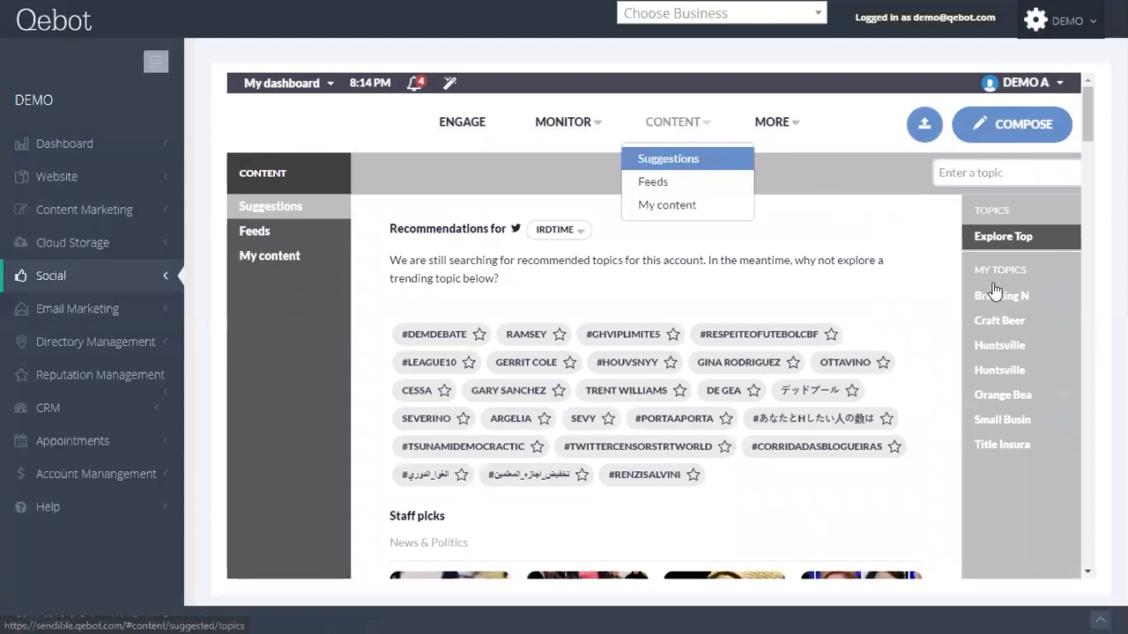
click(953, 173)
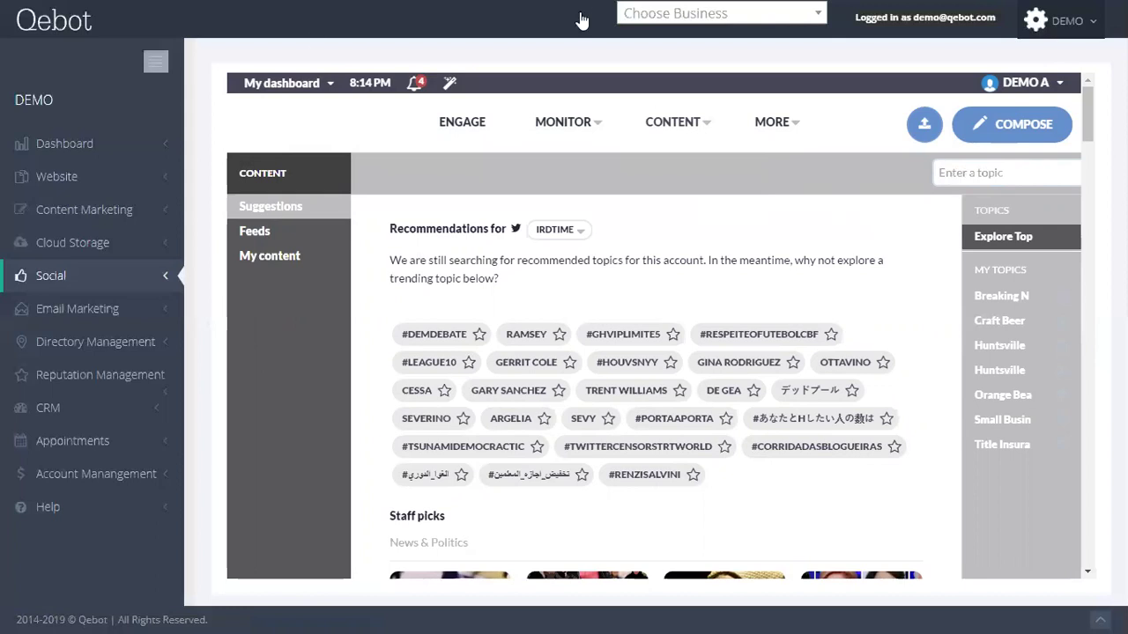
click(996, 321)
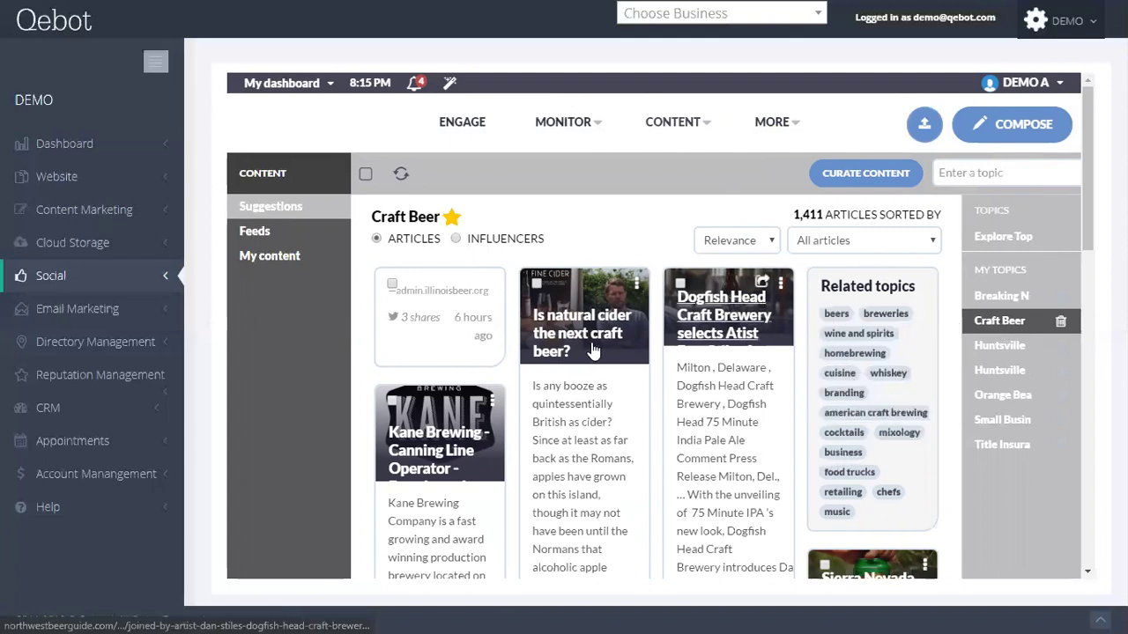
Draft a message from the "Real Ale Craft Beer on Instagram" article with "dajflkdj" appended to its text, and discard the draft
scroll(617, 374, down, 4)
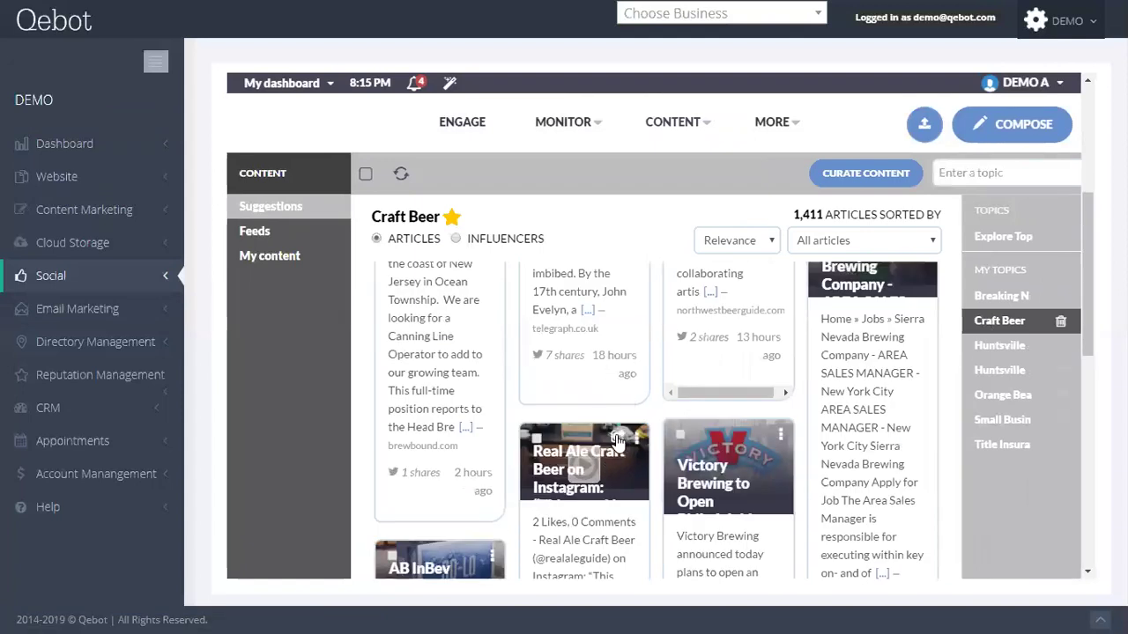
click(616, 434)
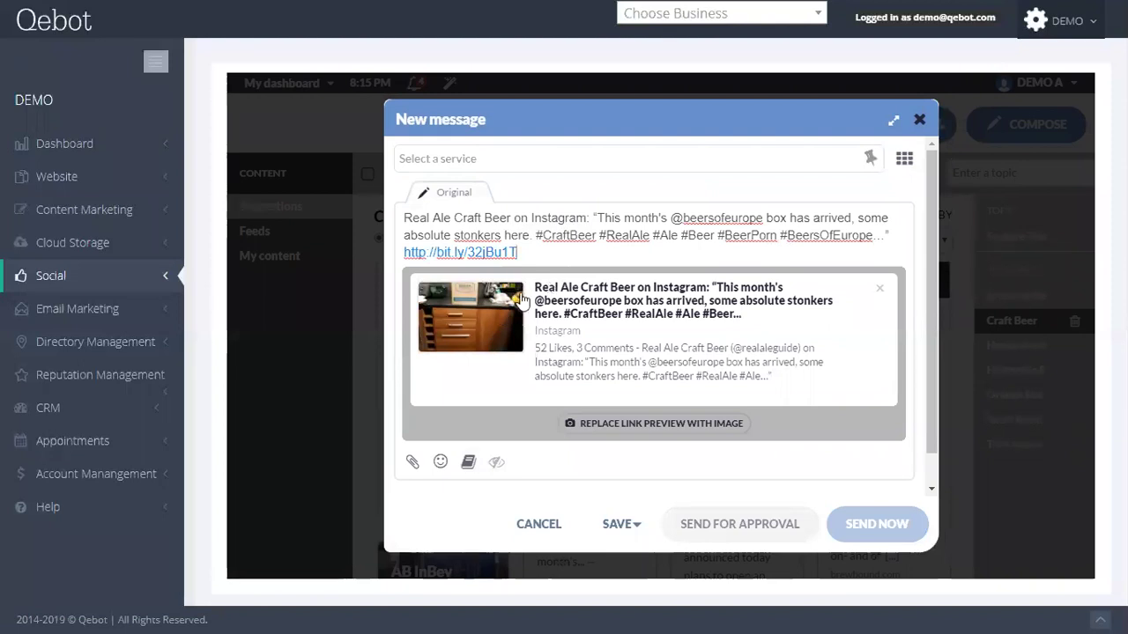
click(904, 160)
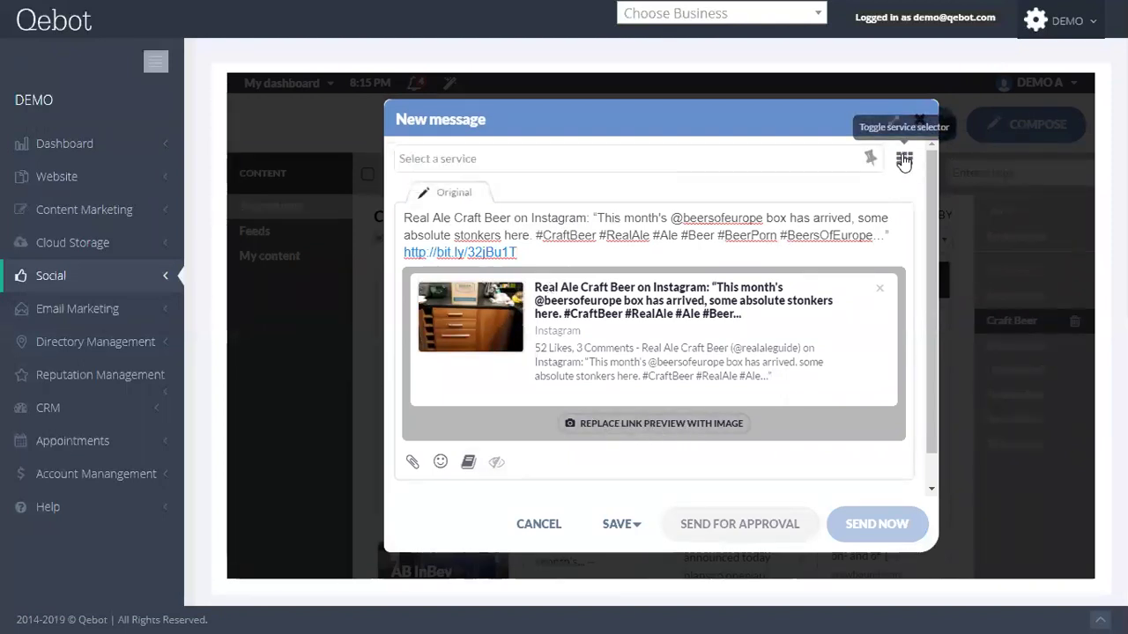
click(904, 161)
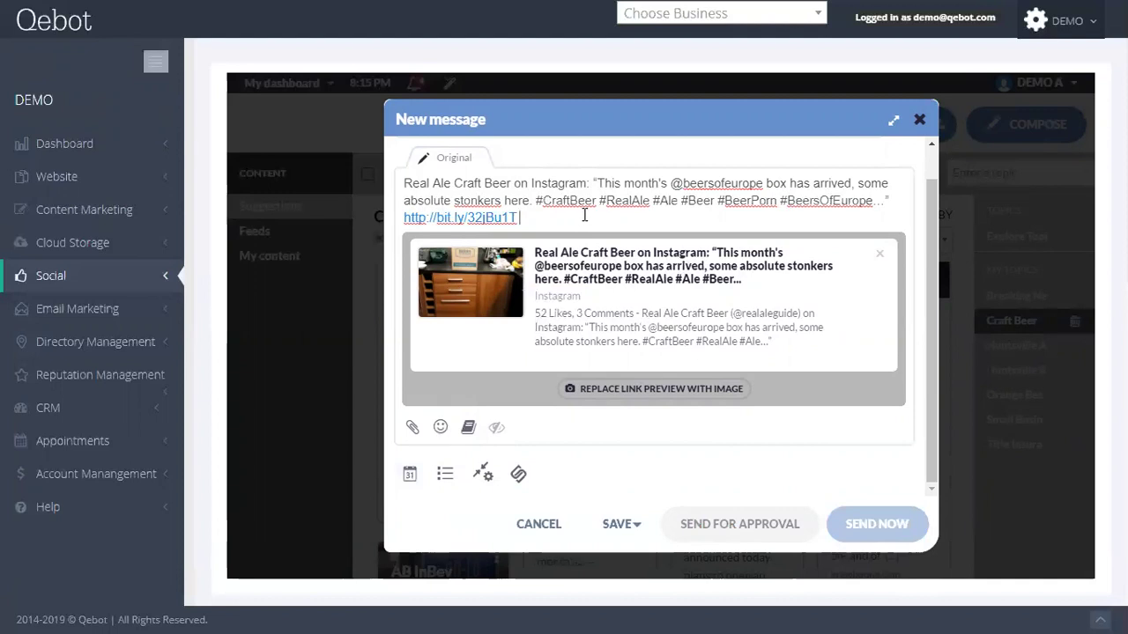
text(dajflkdj)
scroll(699, 291, up, 1)
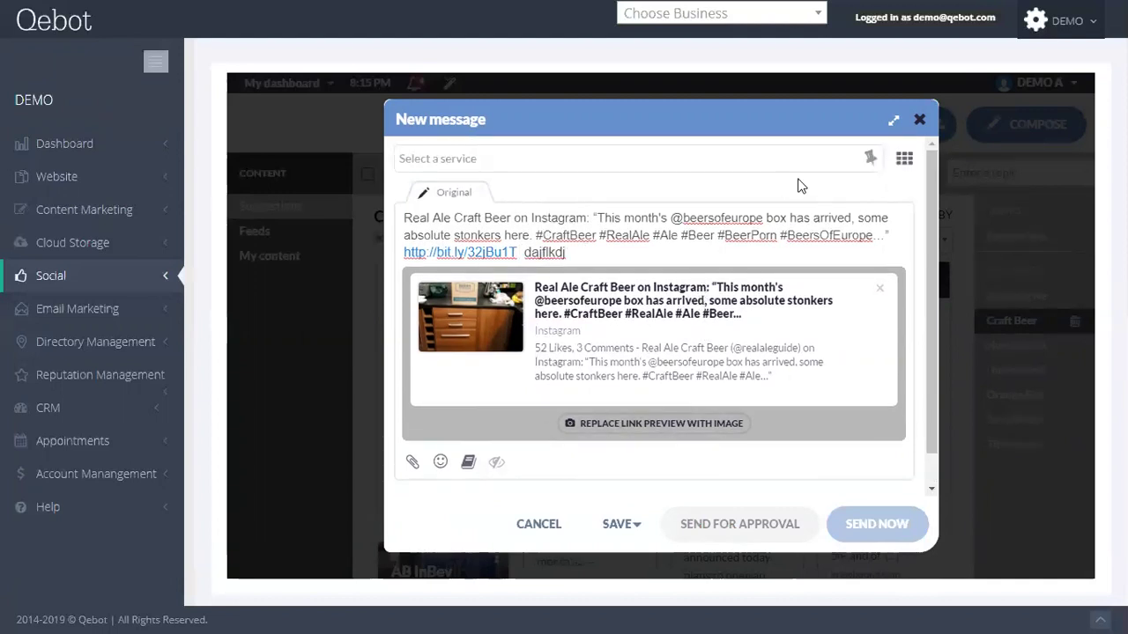
click(920, 121)
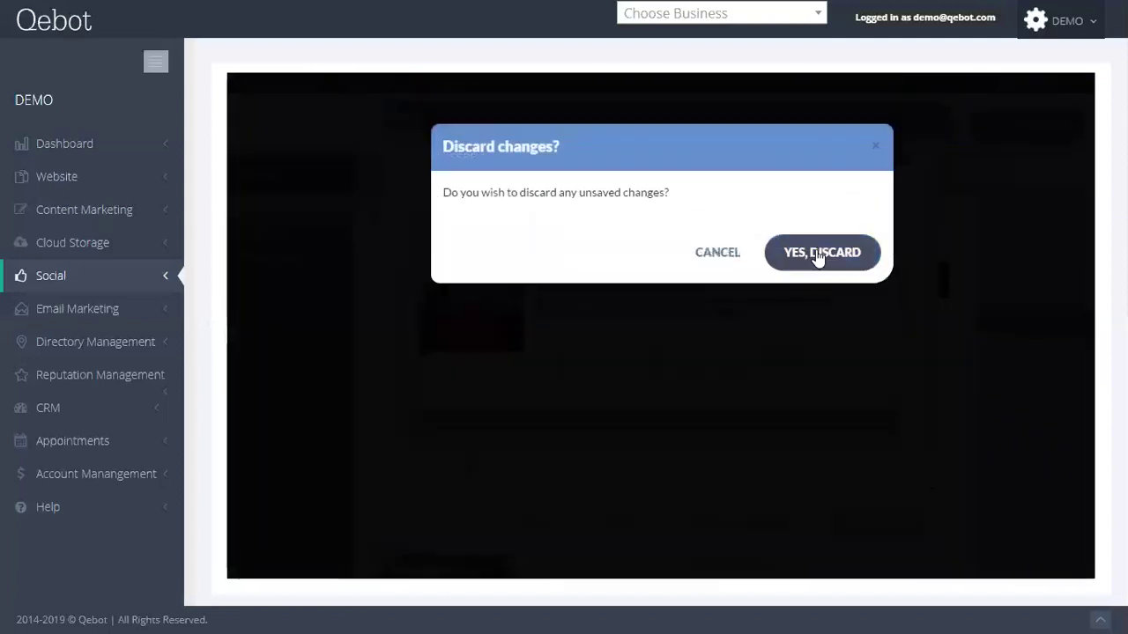
click(818, 254)
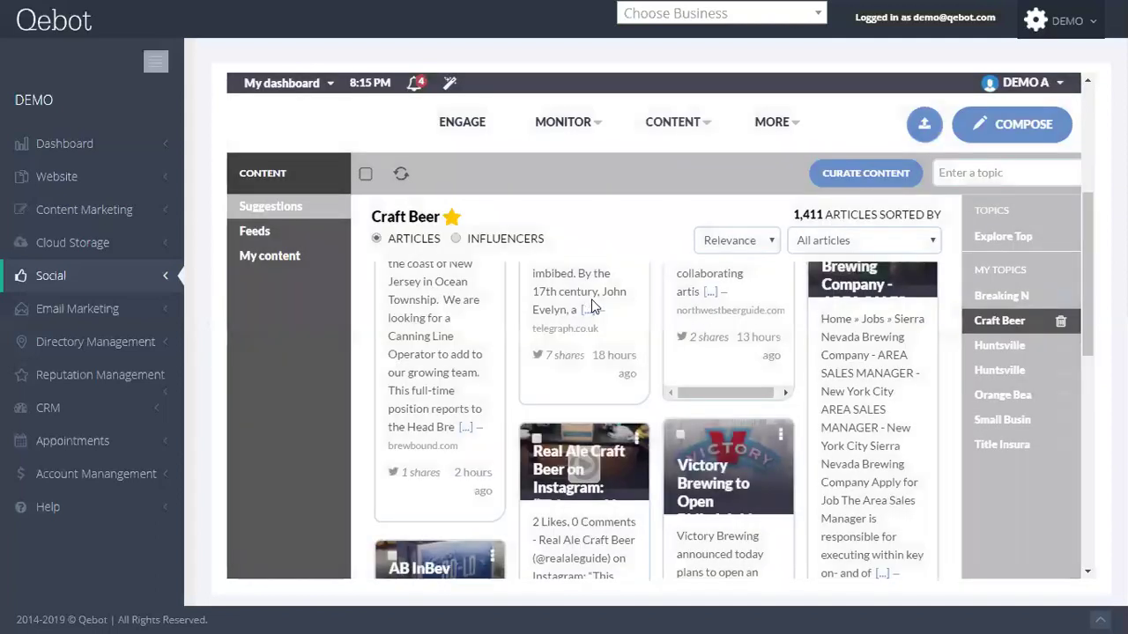
Switch the Craft Beer topic from articles to influencers and look through the list
click(467, 249)
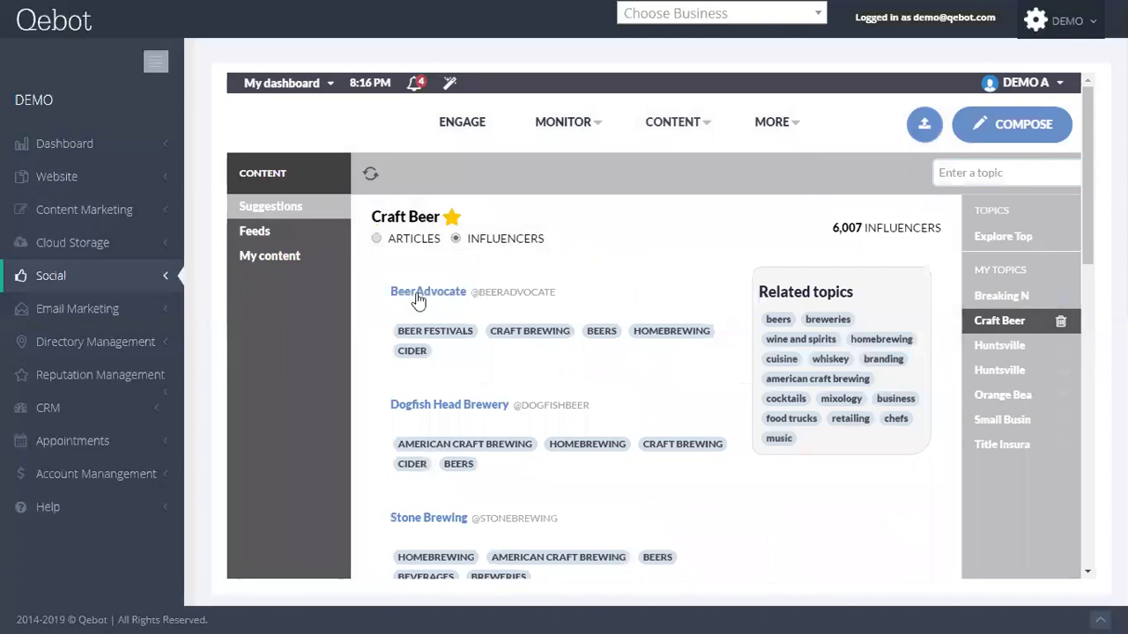
scroll(395, 366, down, 3)
scroll(414, 406, down, 3)
scroll(428, 438, up, 6)
Open the Measure section's reports hub and look over the available report types
click(766, 123)
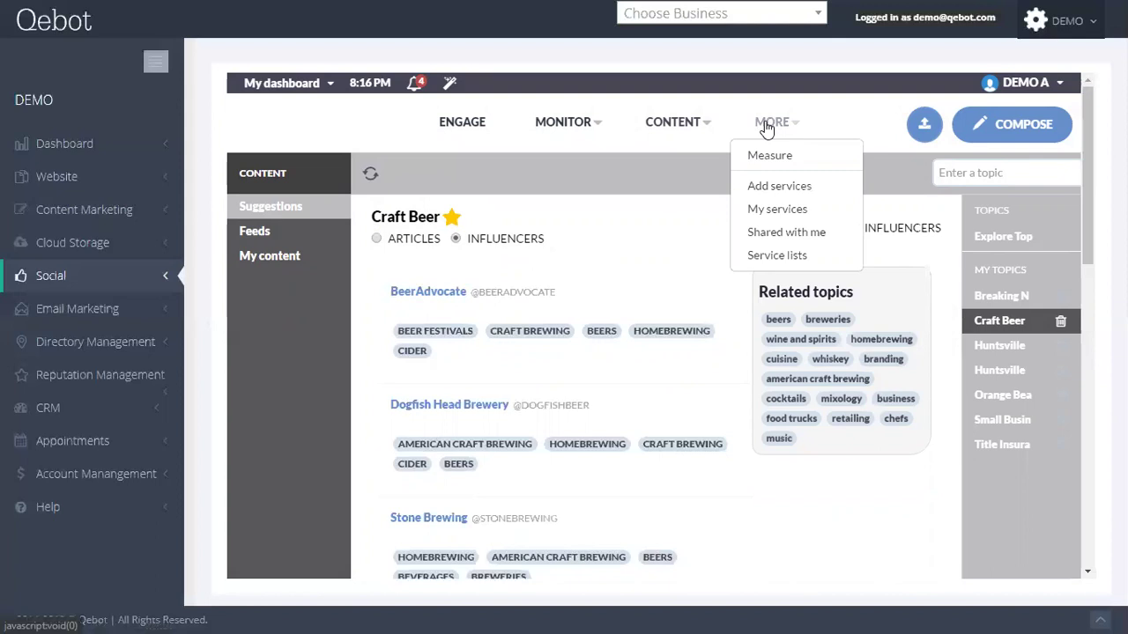
click(765, 158)
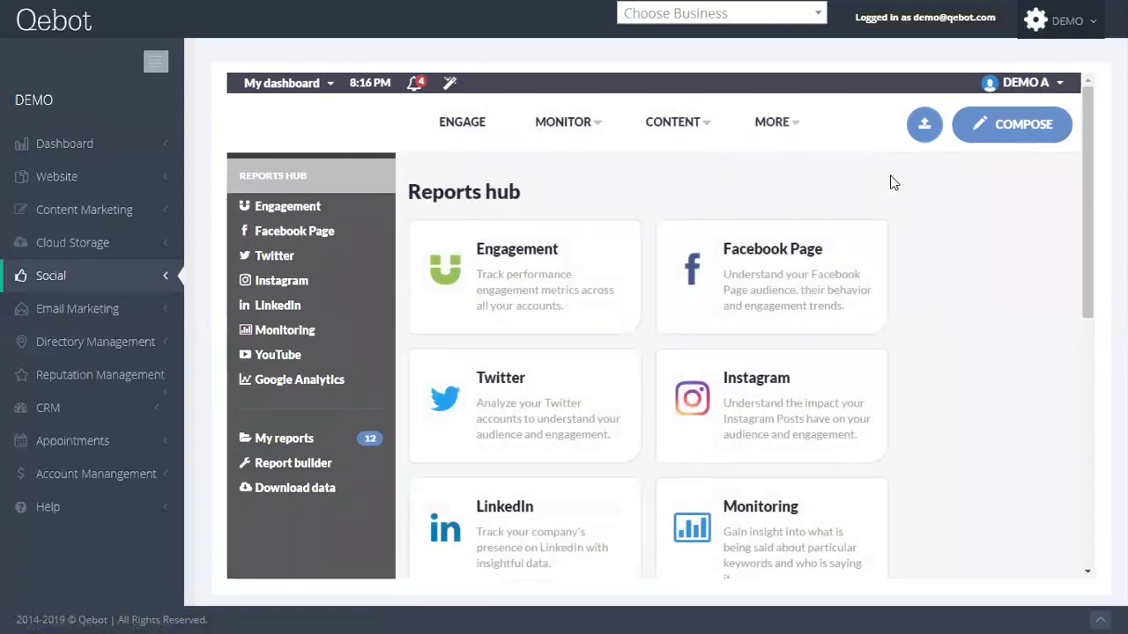
click(798, 113)
scroll(748, 360, down, 1)
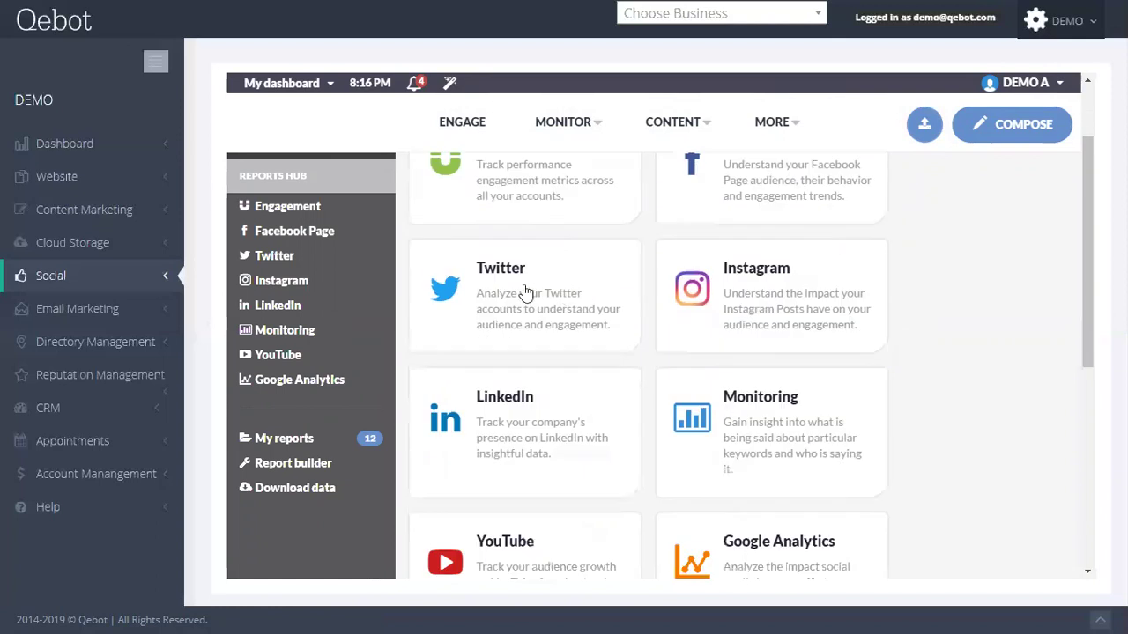
scroll(528, 335, down, 3)
scroll(617, 282, up, 4)
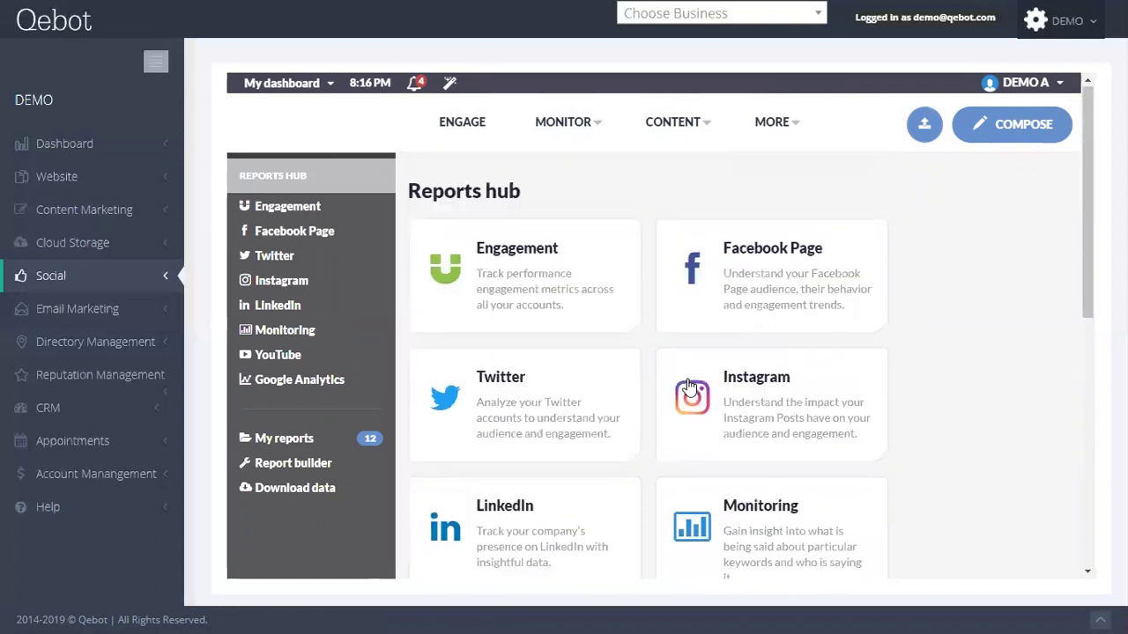
Generate a Facebook Page report for the My Business account
click(787, 278)
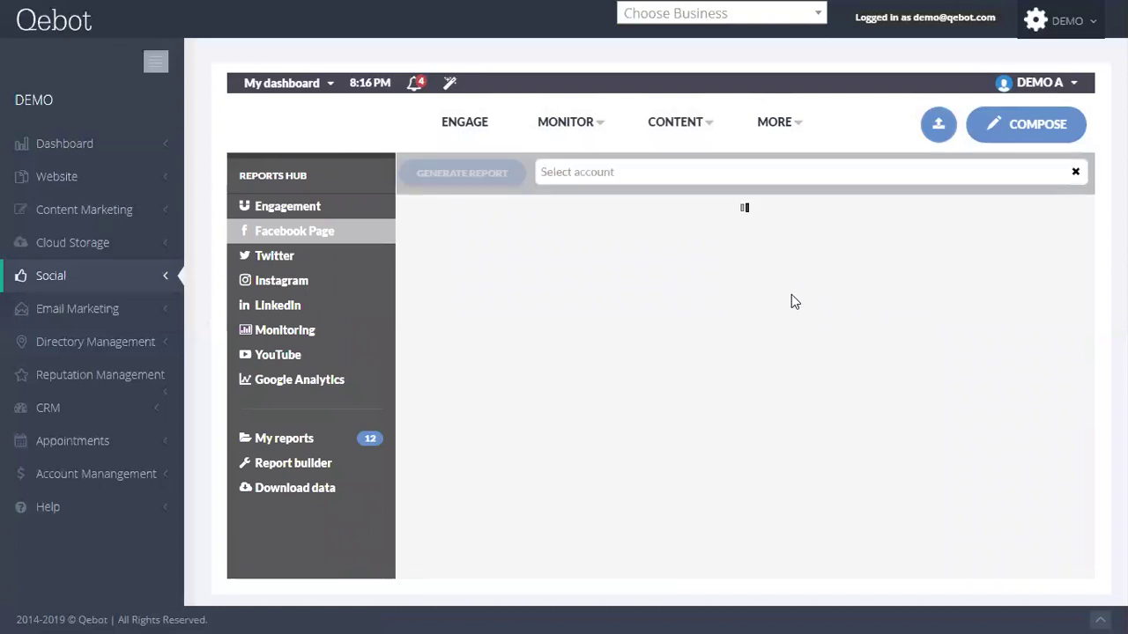
click(509, 280)
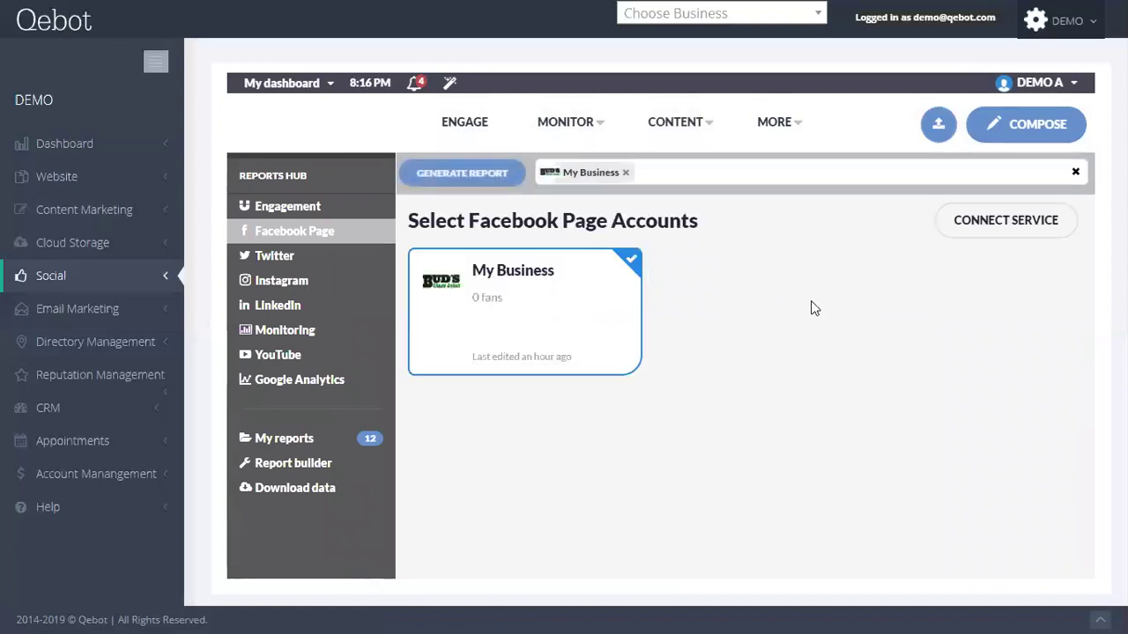
click(441, 176)
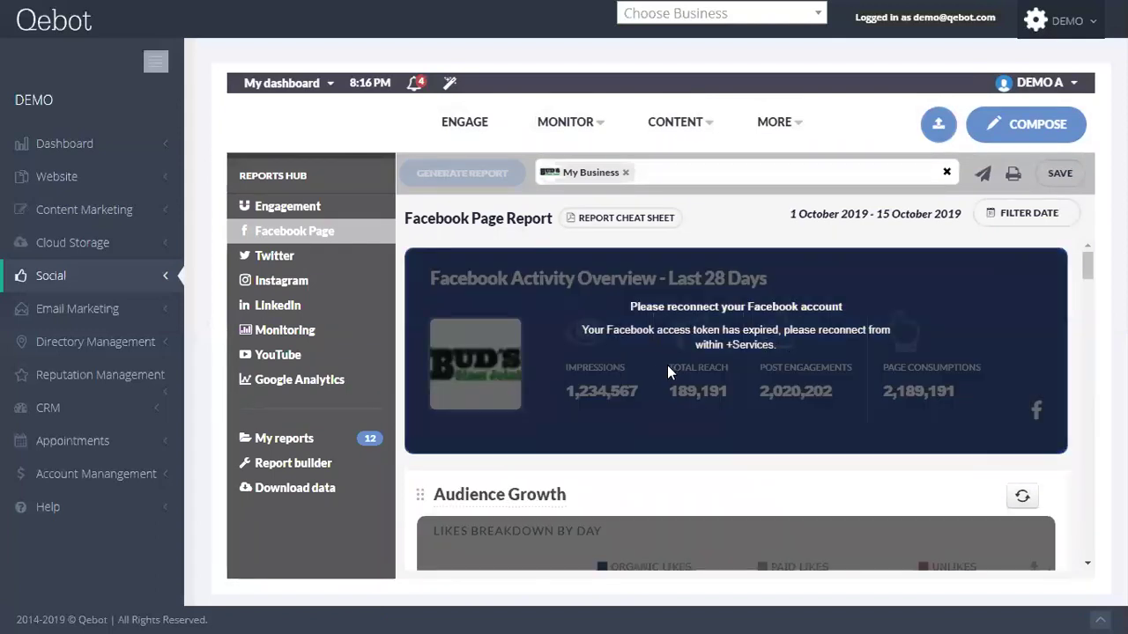
Examine the Facebook Page report's sections, from the activity overview and audience growth through publishing behavior and impressions to engaged users
scroll(646, 396, down, 1)
scroll(646, 396, down, 1)
scroll(507, 317, up, 1)
scroll(511, 304, down, 1)
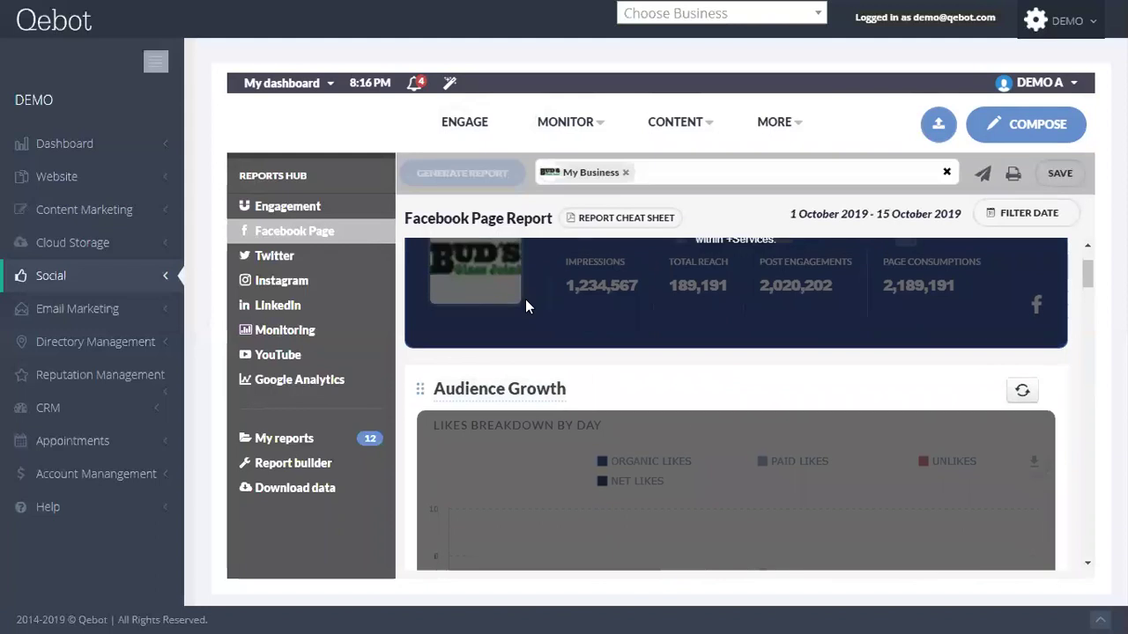
scroll(521, 291, up, 2)
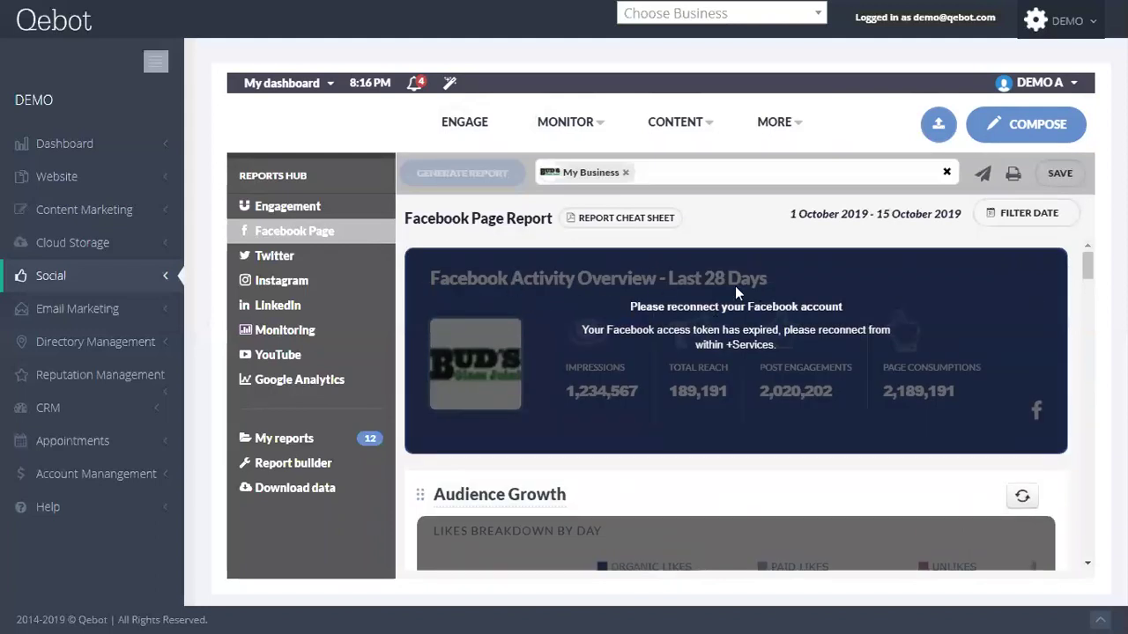
scroll(639, 400, down, 3)
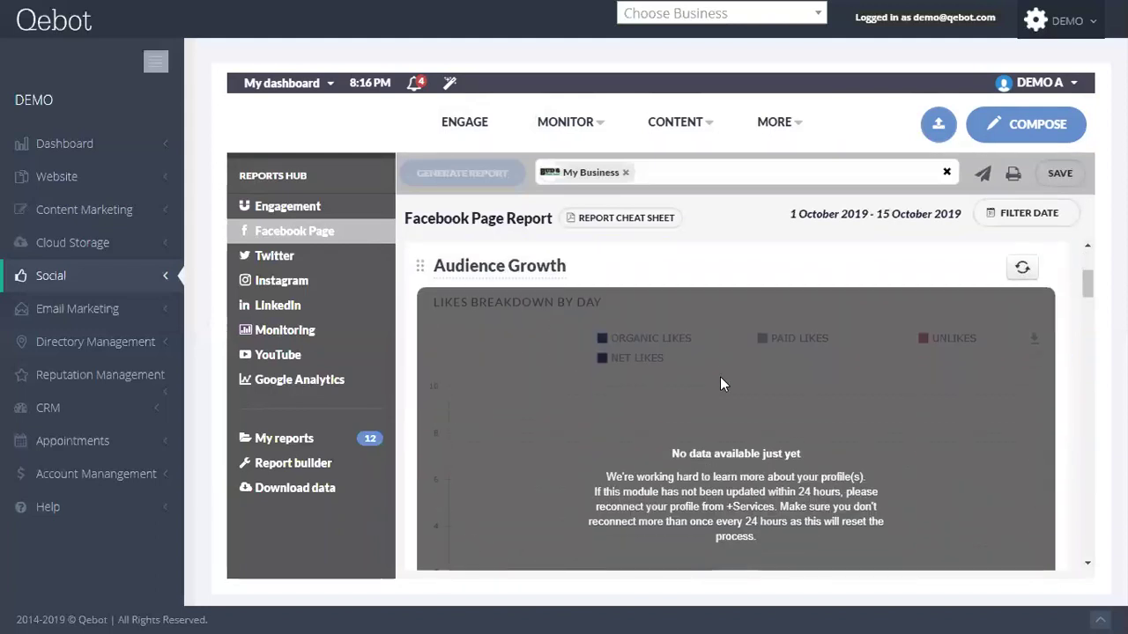
scroll(720, 384, down, 4)
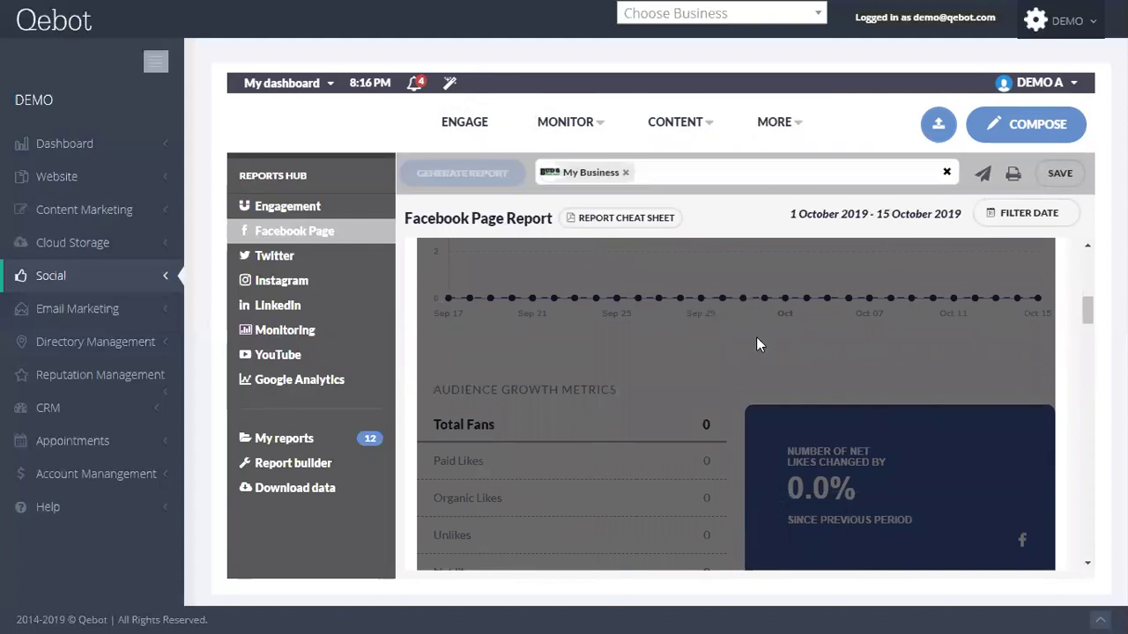
scroll(638, 434, down, 5)
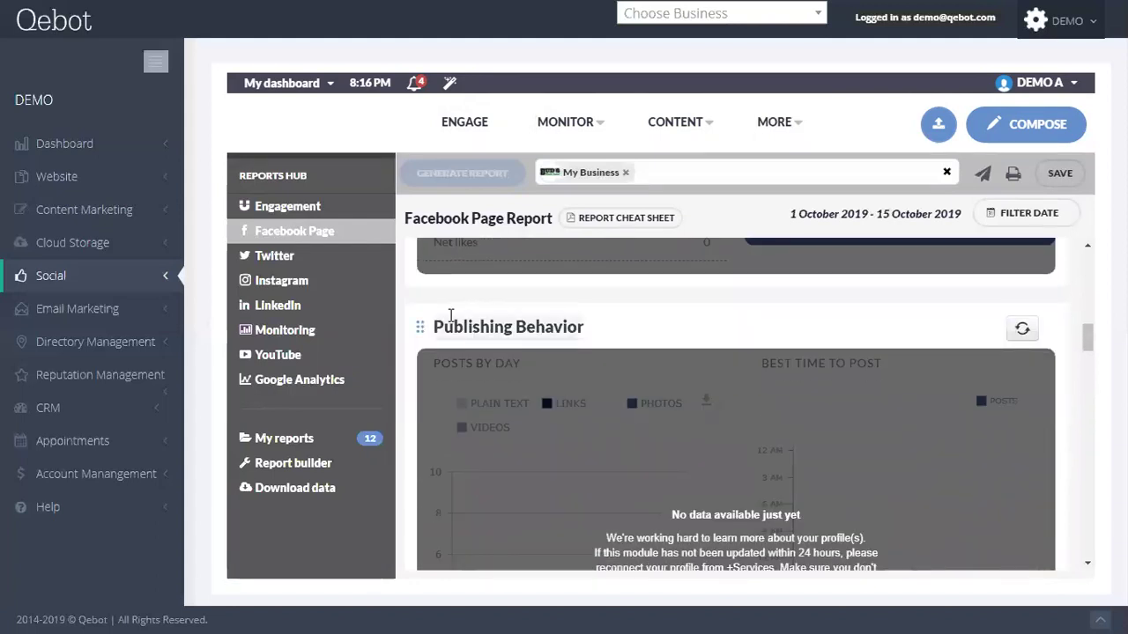
scroll(531, 364, down, 8)
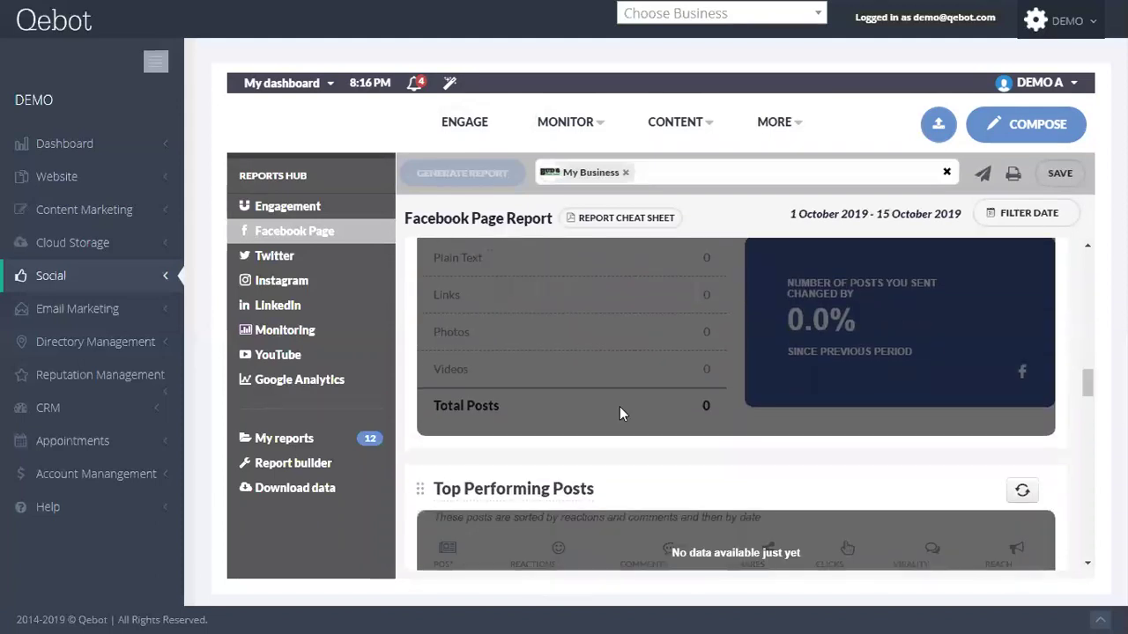
scroll(619, 411, down, 4)
scroll(617, 458, down, 6)
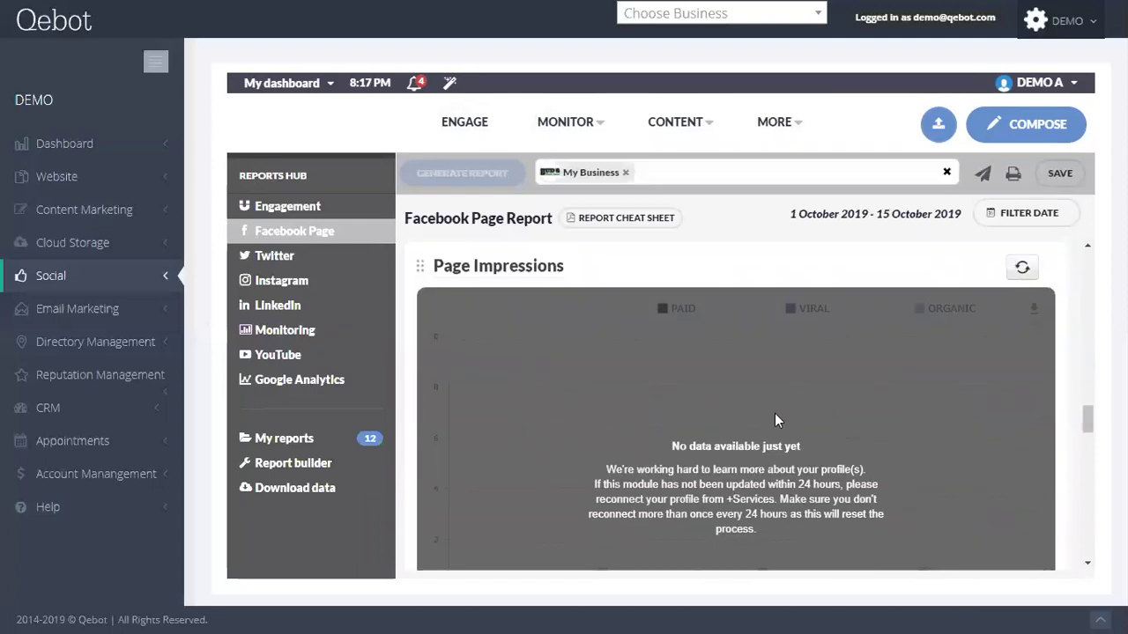
scroll(669, 438, down, 8)
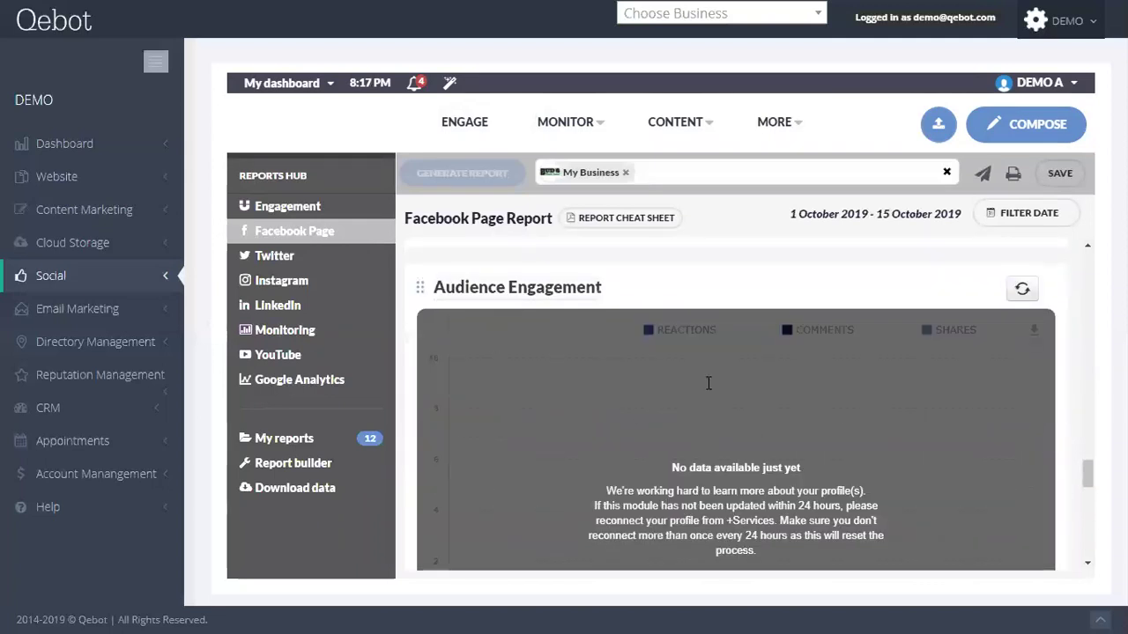
scroll(787, 393, down, 3)
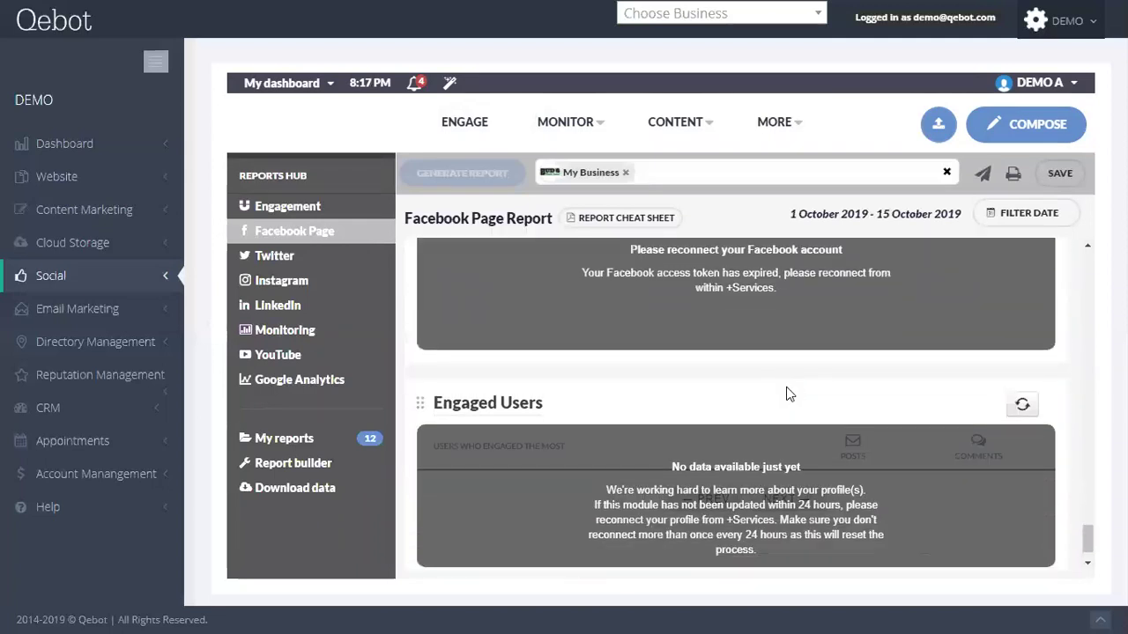
Open the report builder to see the form for a new custom report
scroll(724, 420, up, 15)
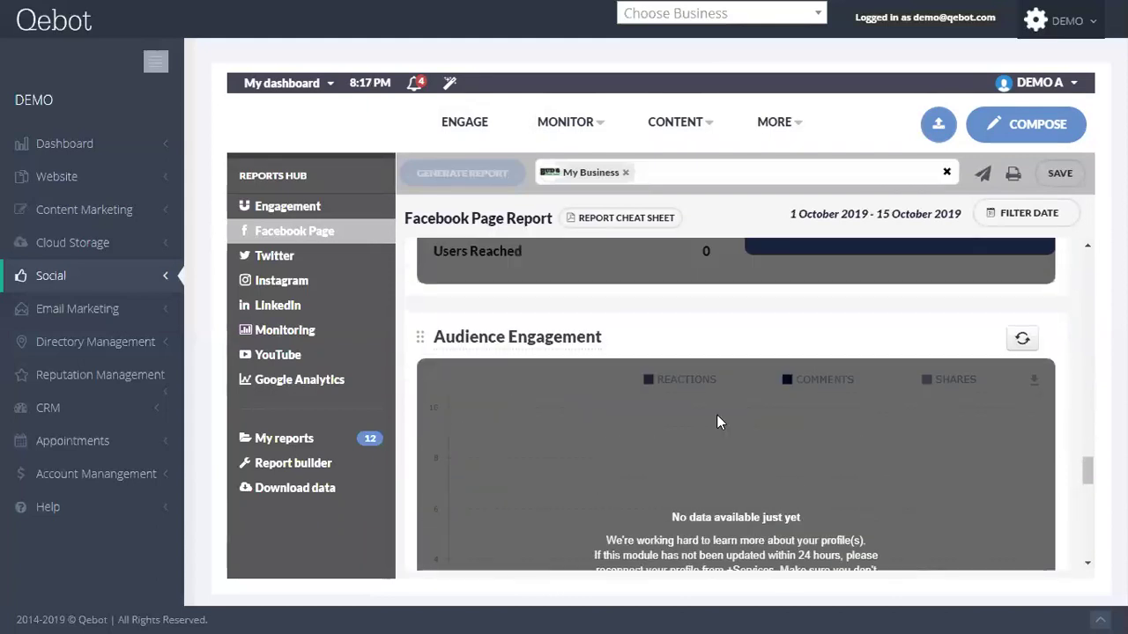
scroll(718, 416, up, 10)
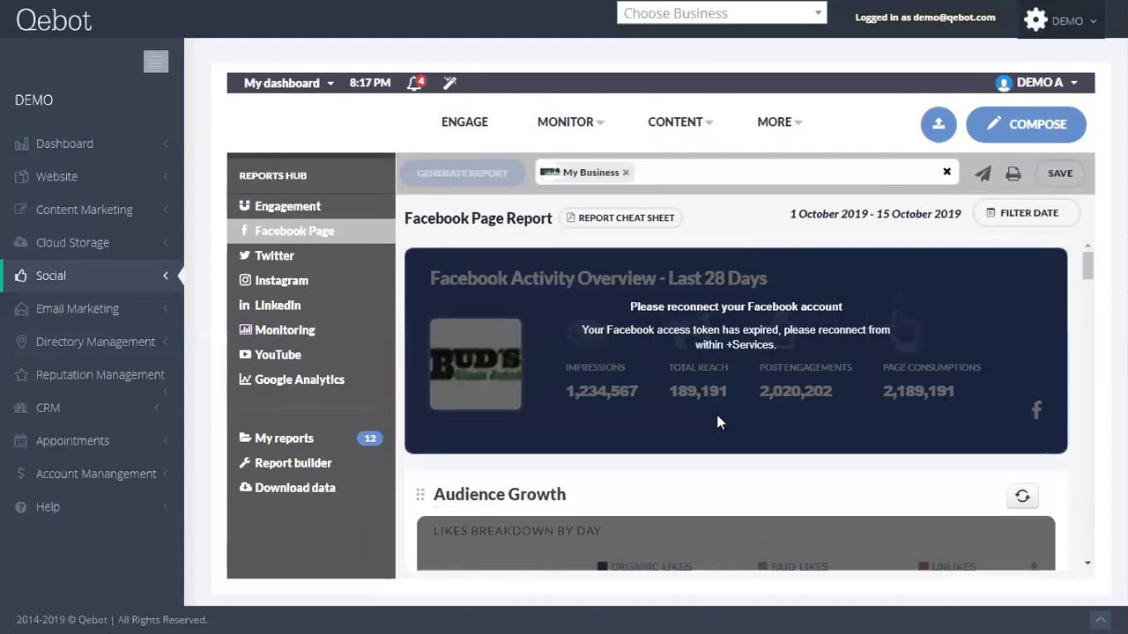
click(293, 465)
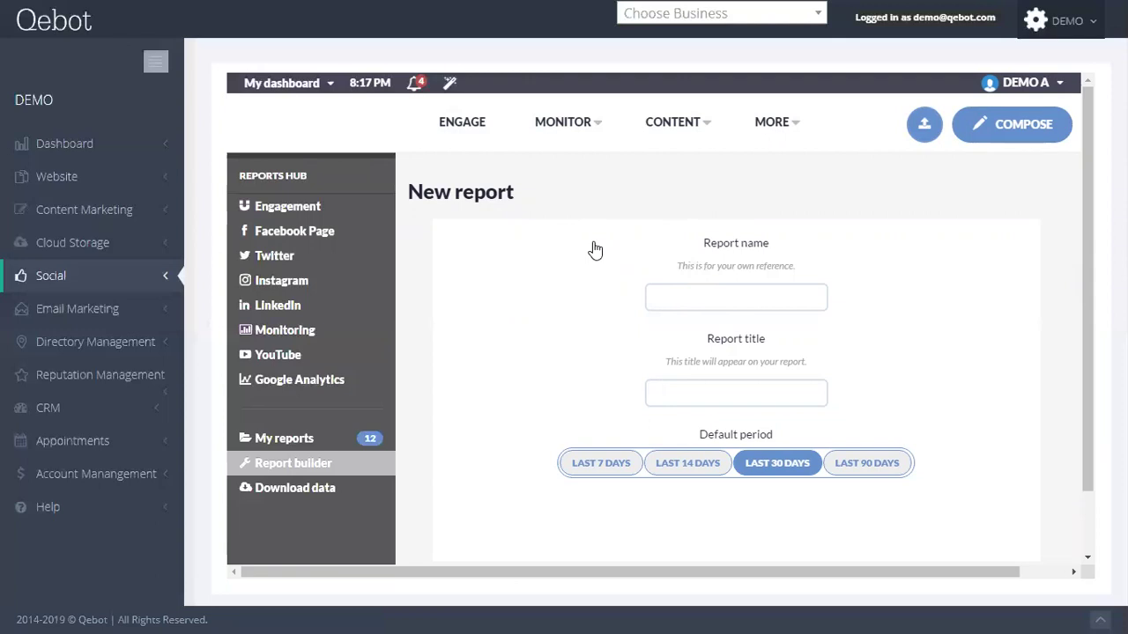
Open the Email Marketing statistics and go on to the list of campaigns
click(160, 312)
click(113, 343)
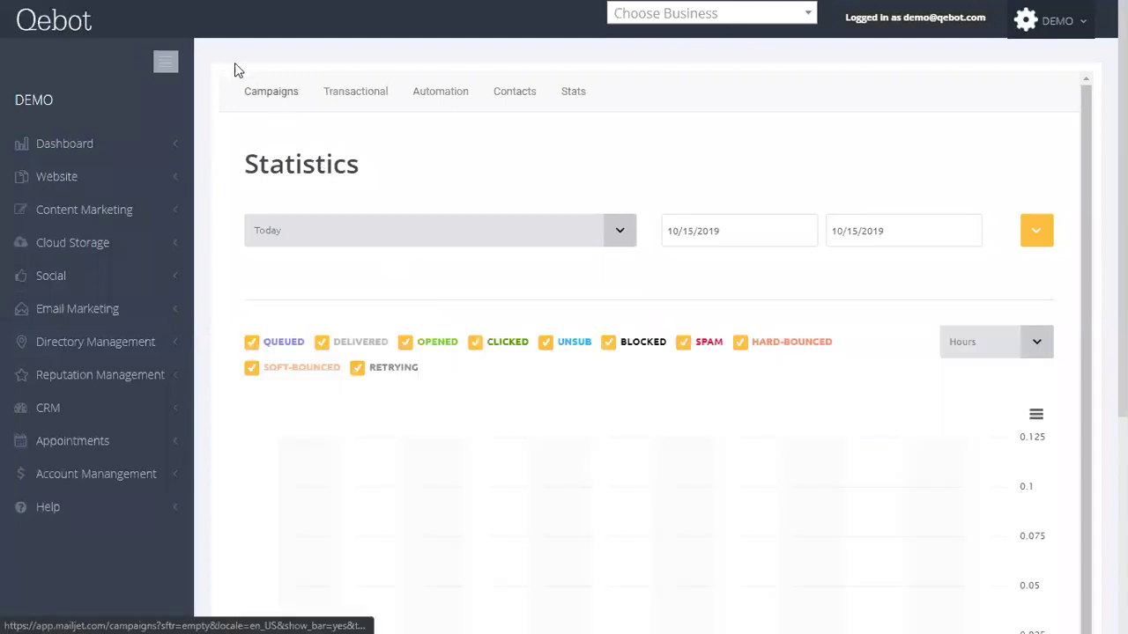
click(273, 95)
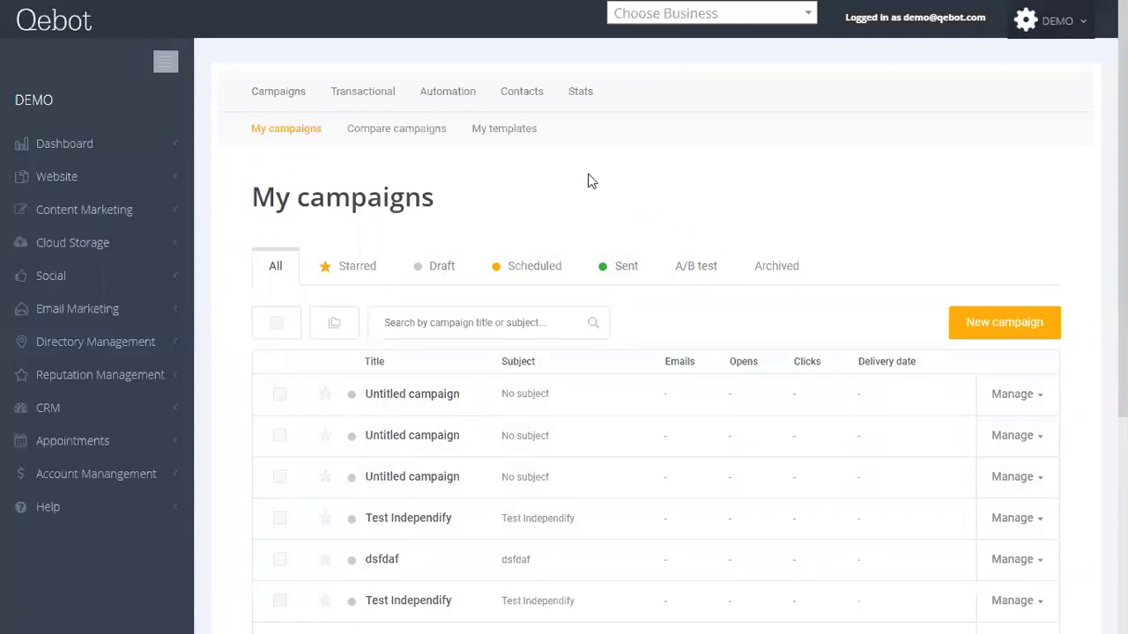
Create a new email campaign and look over its subject, sender, content and contact list settings
click(1008, 324)
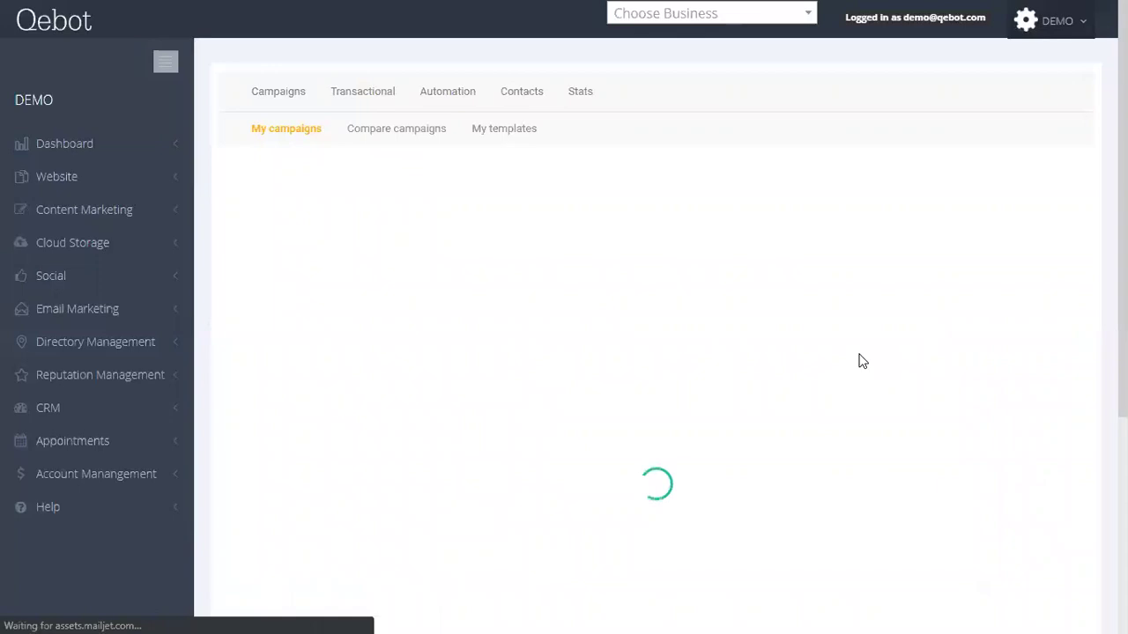
click(388, 131)
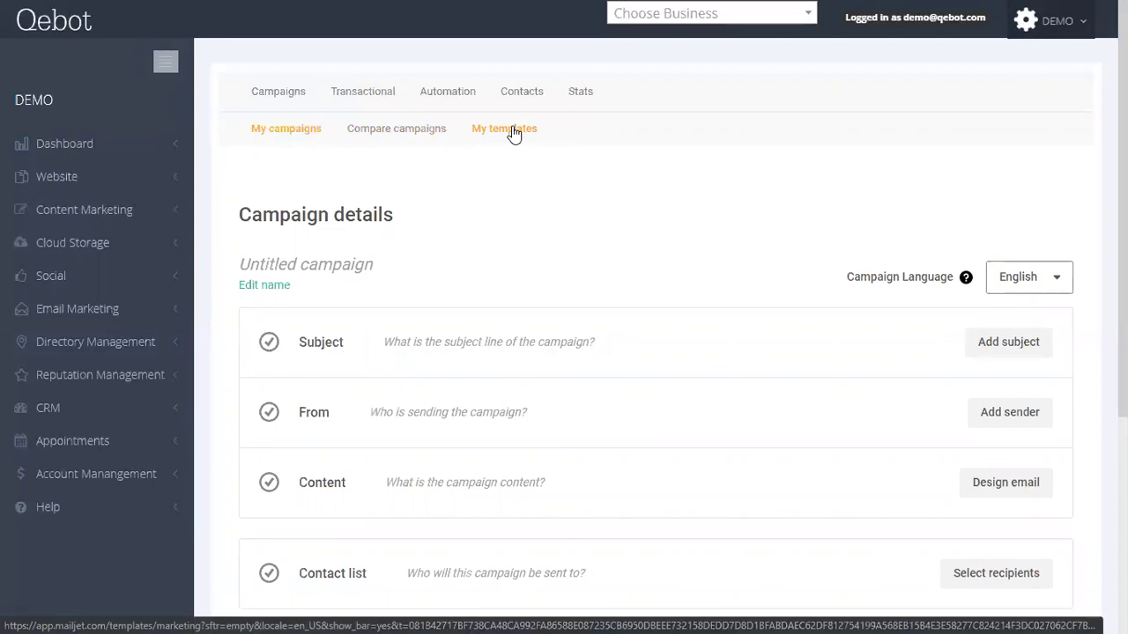
scroll(614, 229, down, 2)
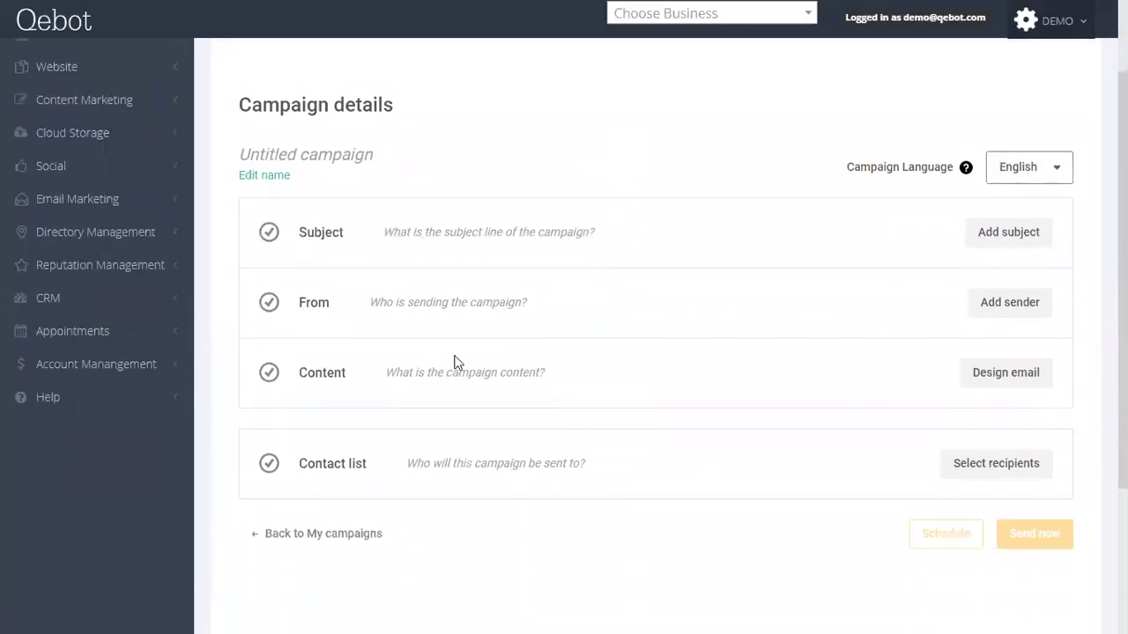
scroll(520, 473, down, 2)
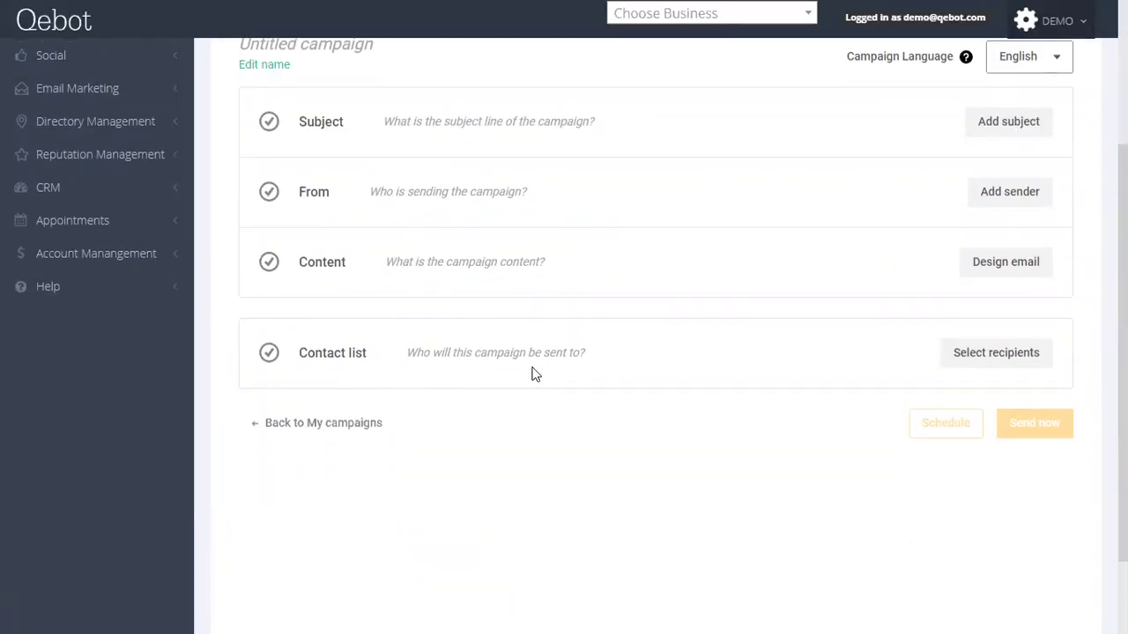
scroll(720, 360, up, 4)
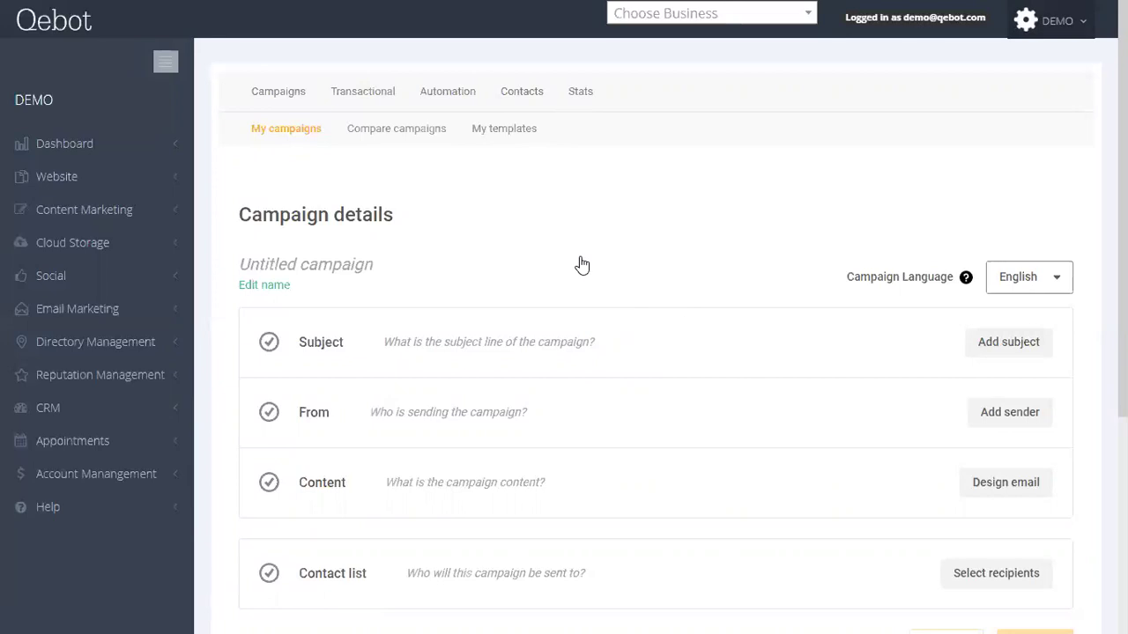
scroll(580, 258, down, 2)
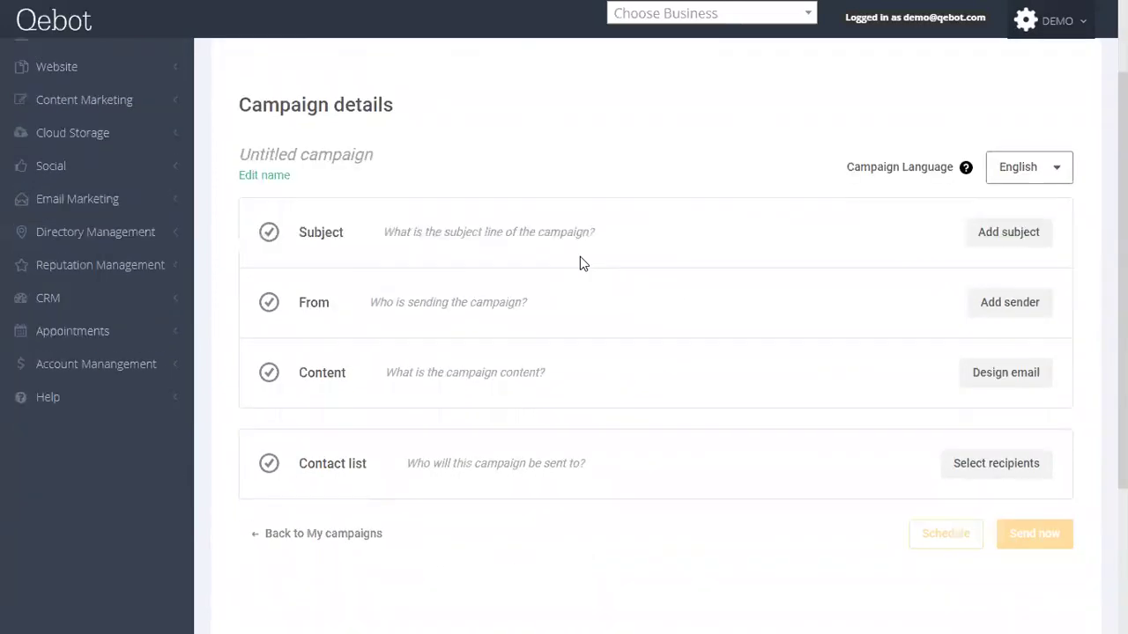
Start the campaign's email design from the Zoom 2 newsletter template in the template gallery
click(994, 379)
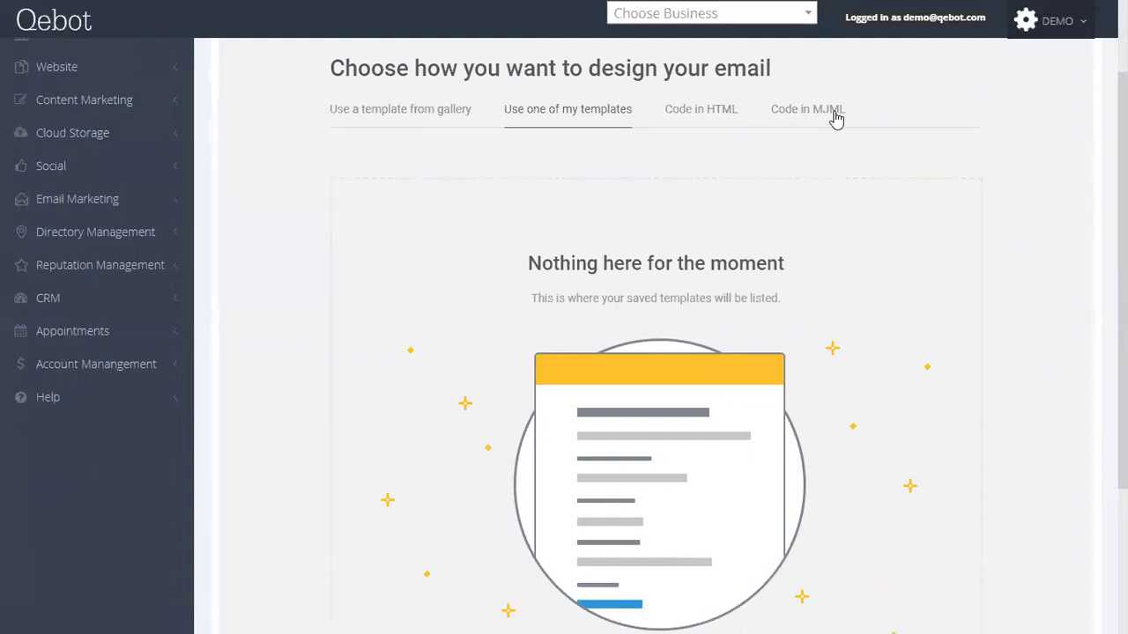
click(405, 127)
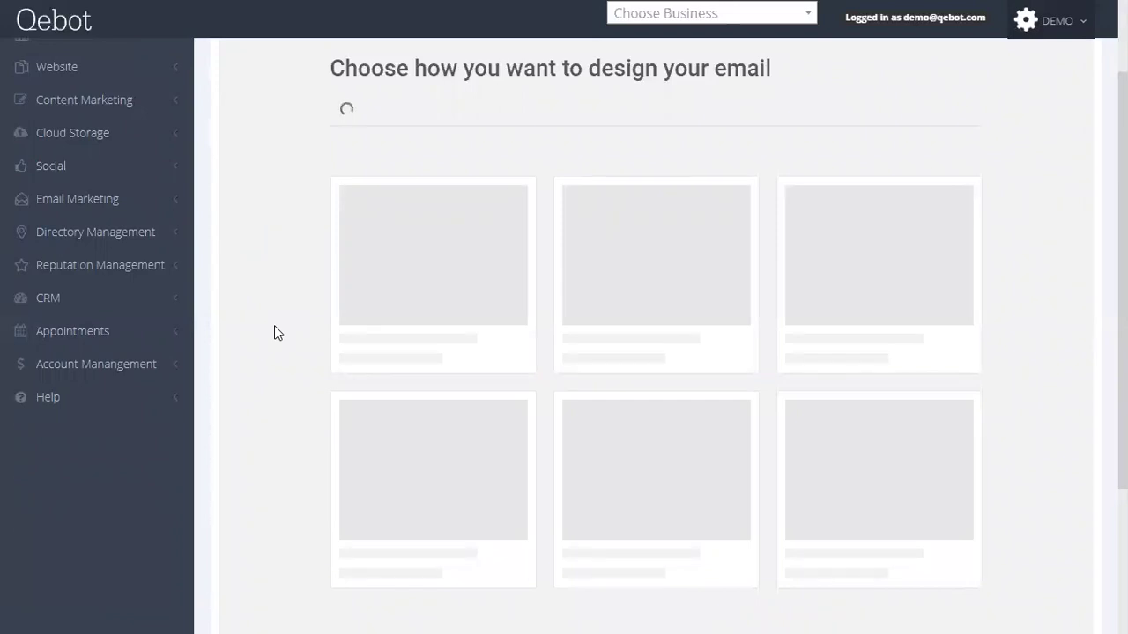
scroll(274, 331, down, 3)
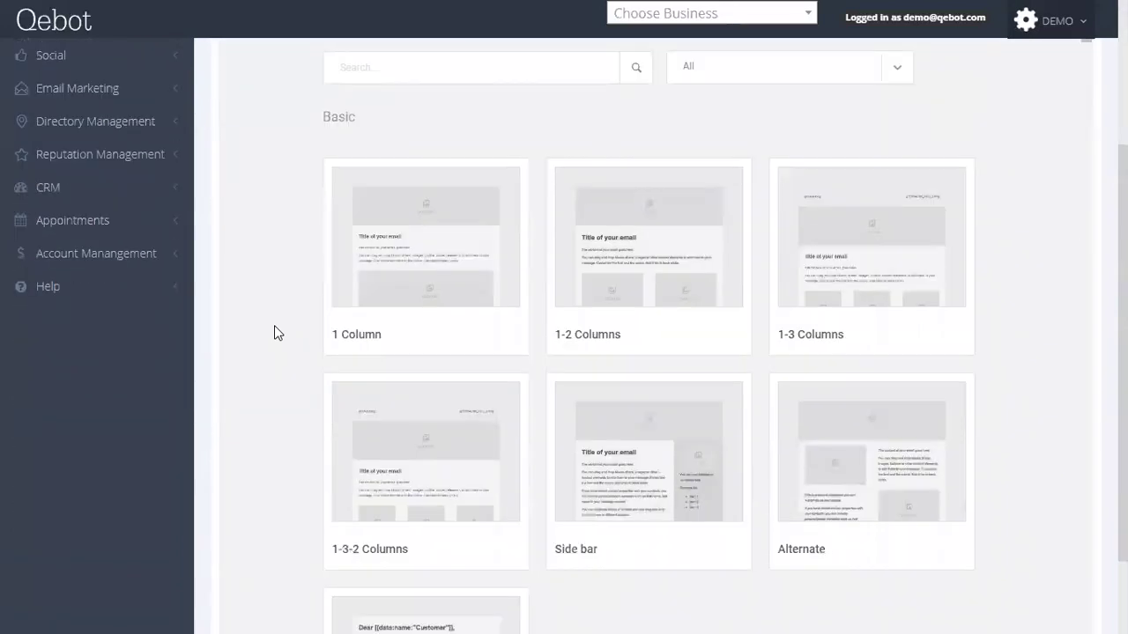
scroll(291, 379, down, 6)
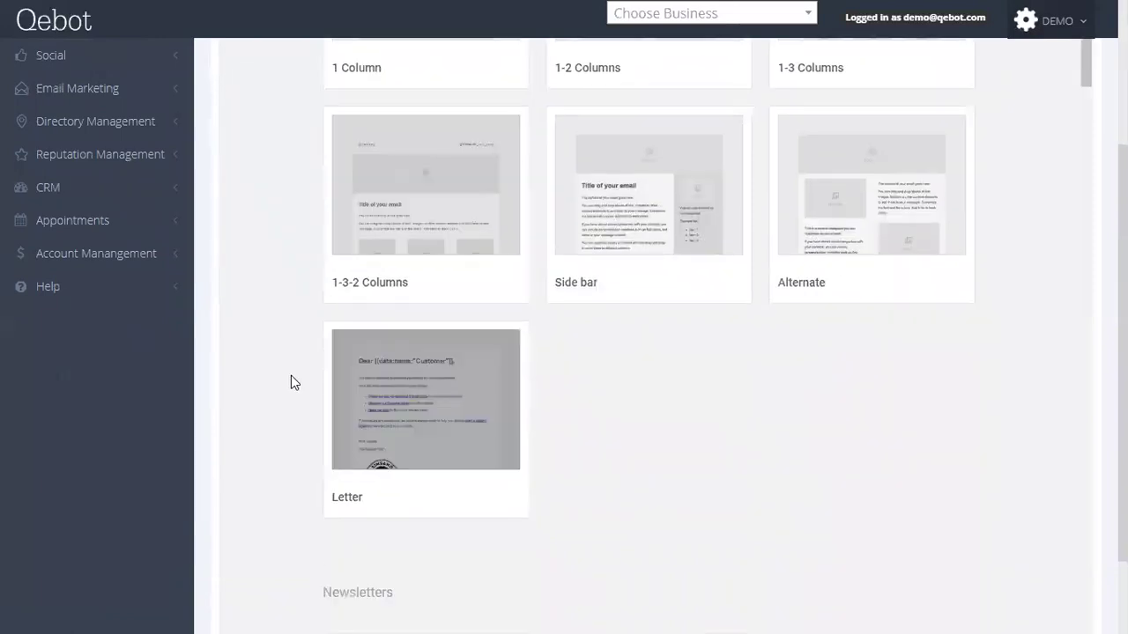
scroll(564, 342, down, 4)
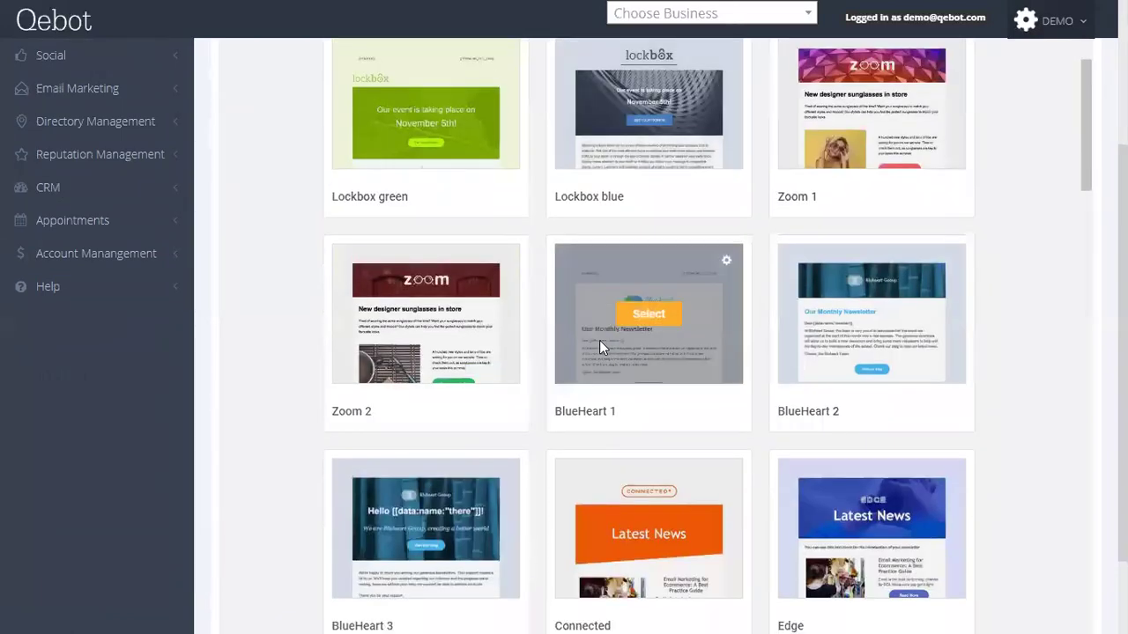
scroll(487, 337, down, 6)
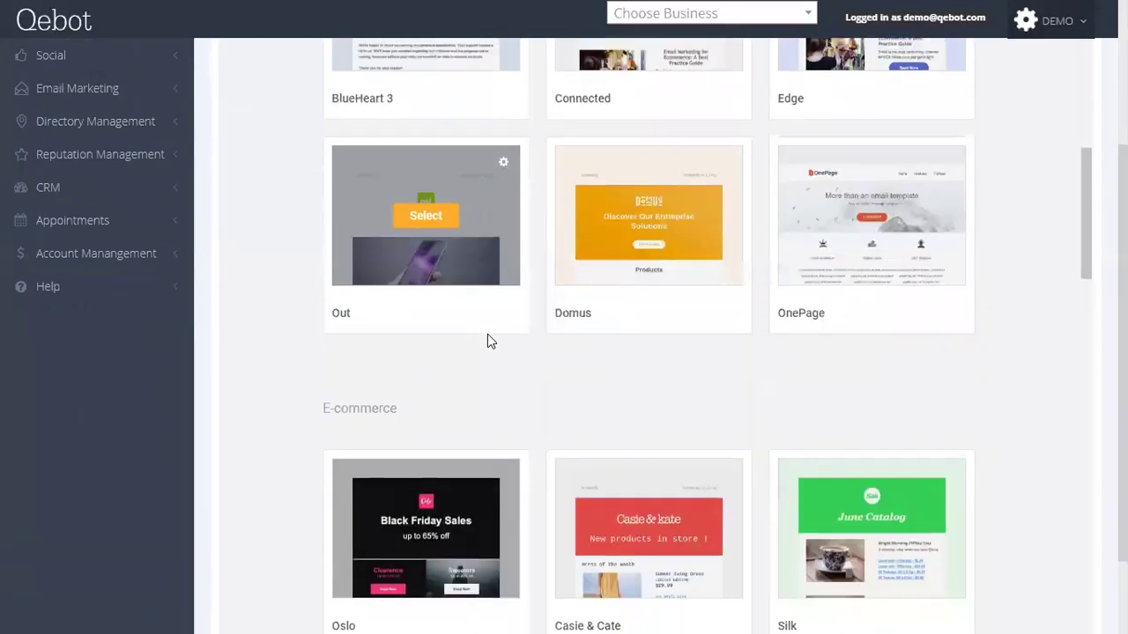
scroll(511, 370, down, 9)
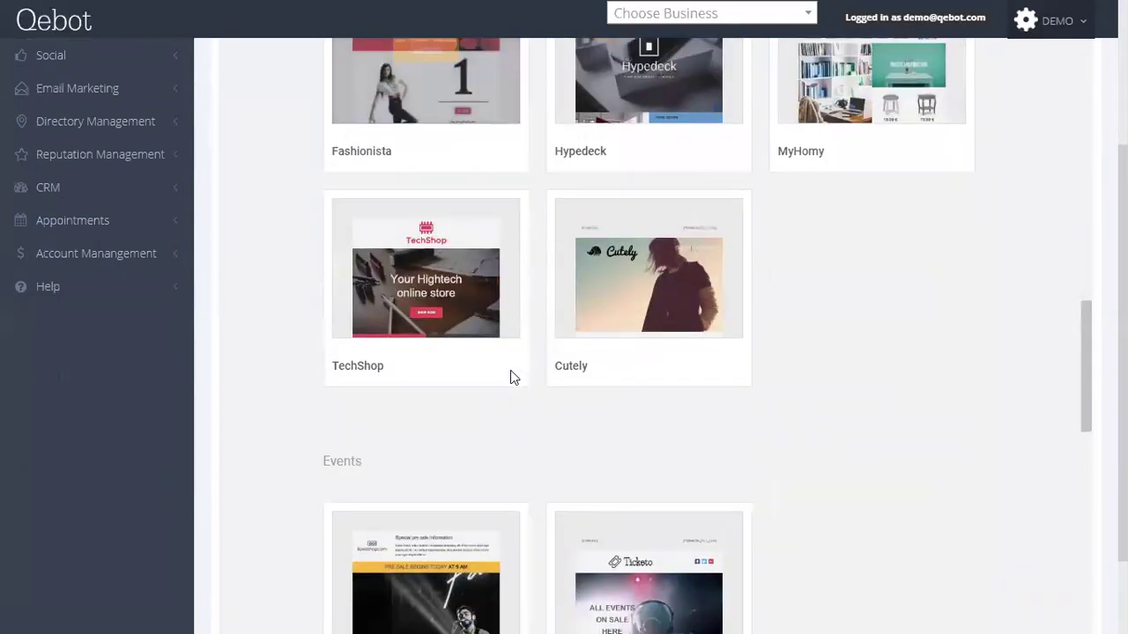
scroll(511, 372, up, 6)
scroll(511, 368, up, 5)
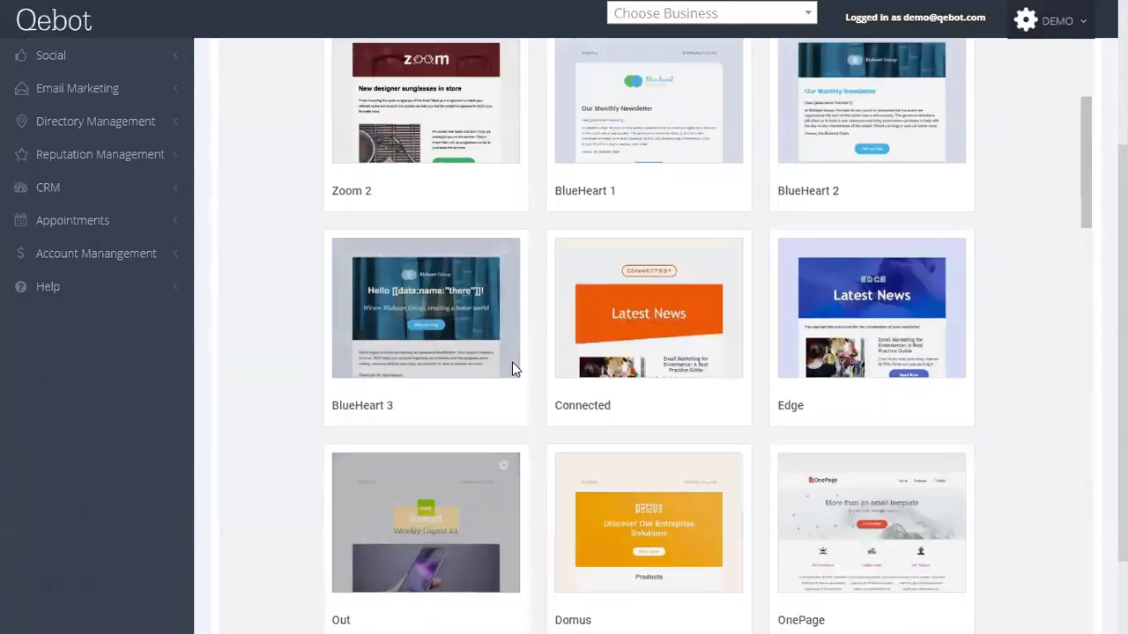
scroll(512, 362, up, 3)
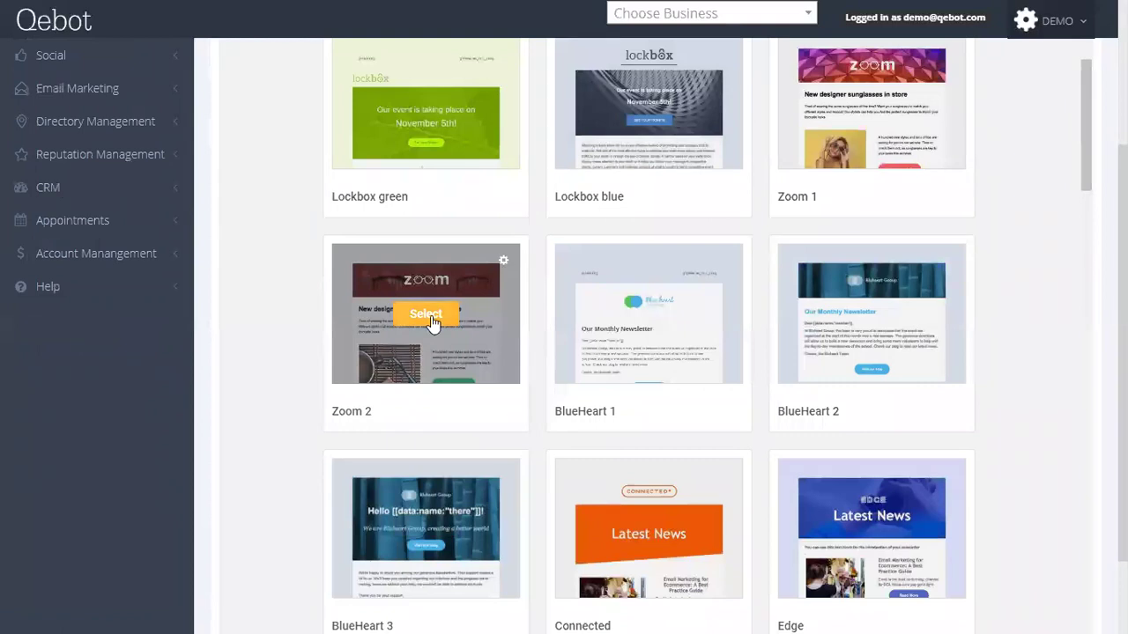
click(424, 315)
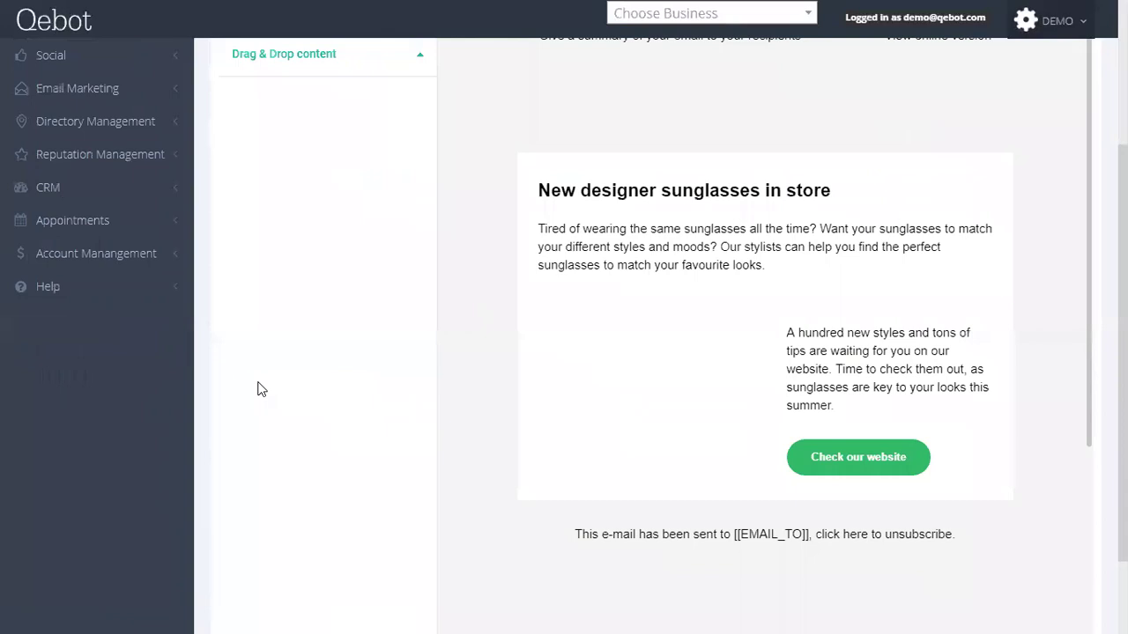
Look over the email layout down to the unsubscribe footer and open the paragraph beside the coffee photo for editing
scroll(438, 420, up, 3)
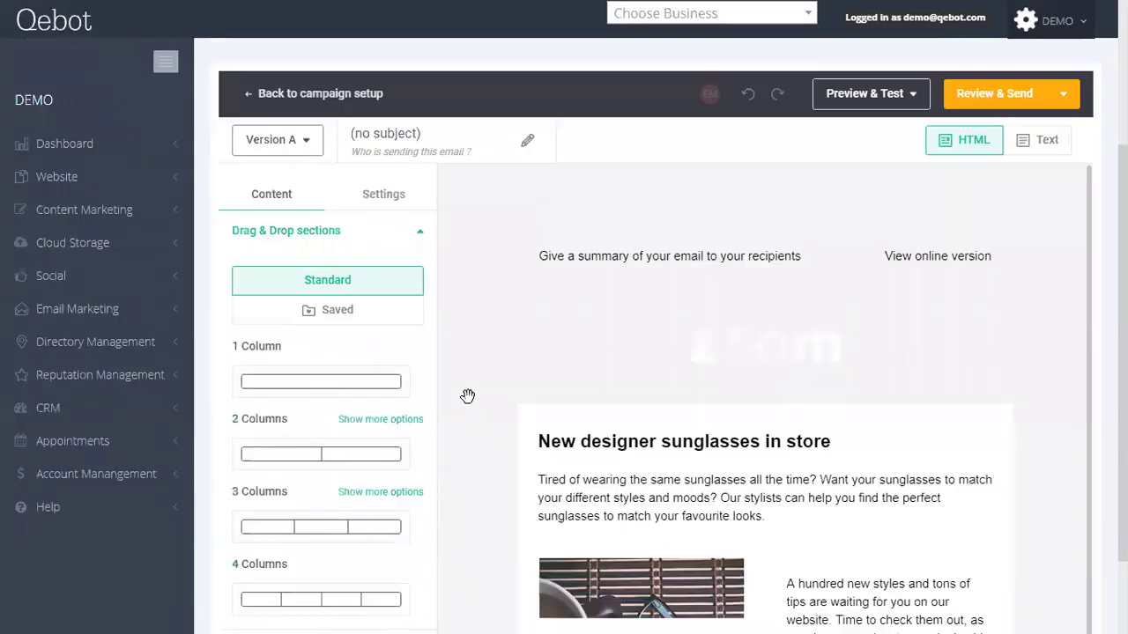
scroll(467, 430, down, 2)
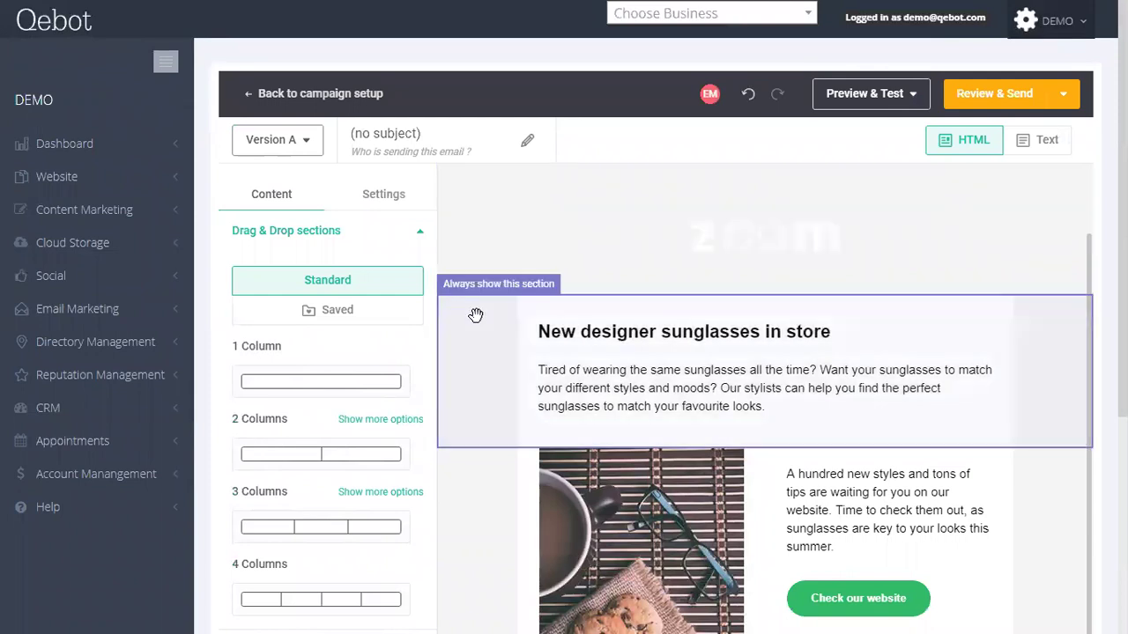
scroll(491, 431, down, 2)
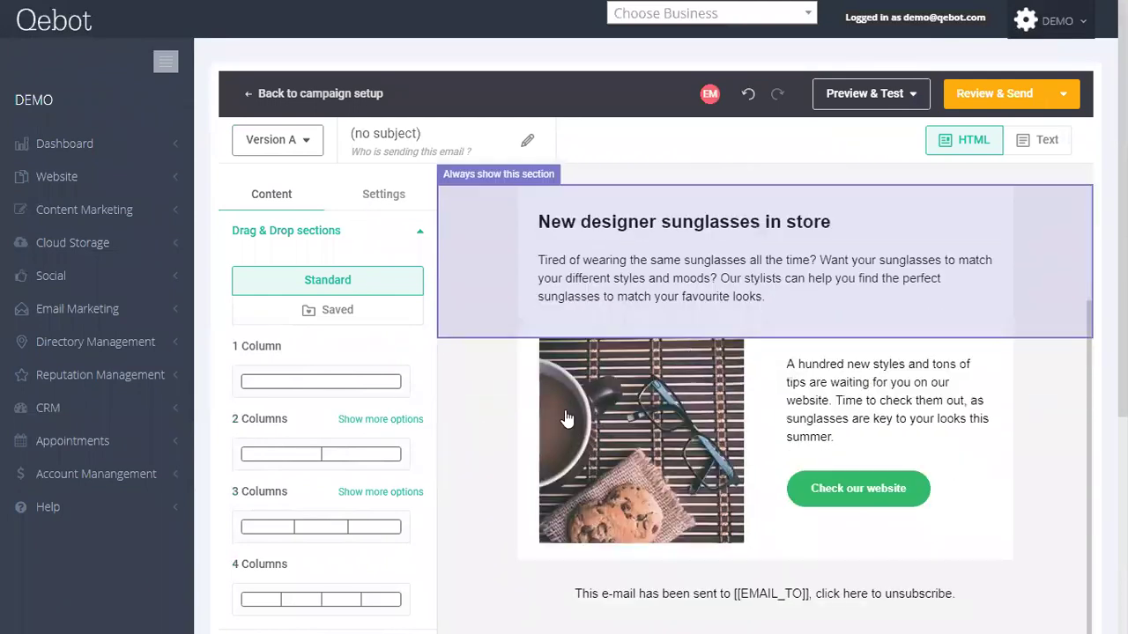
scroll(625, 511, down, 3)
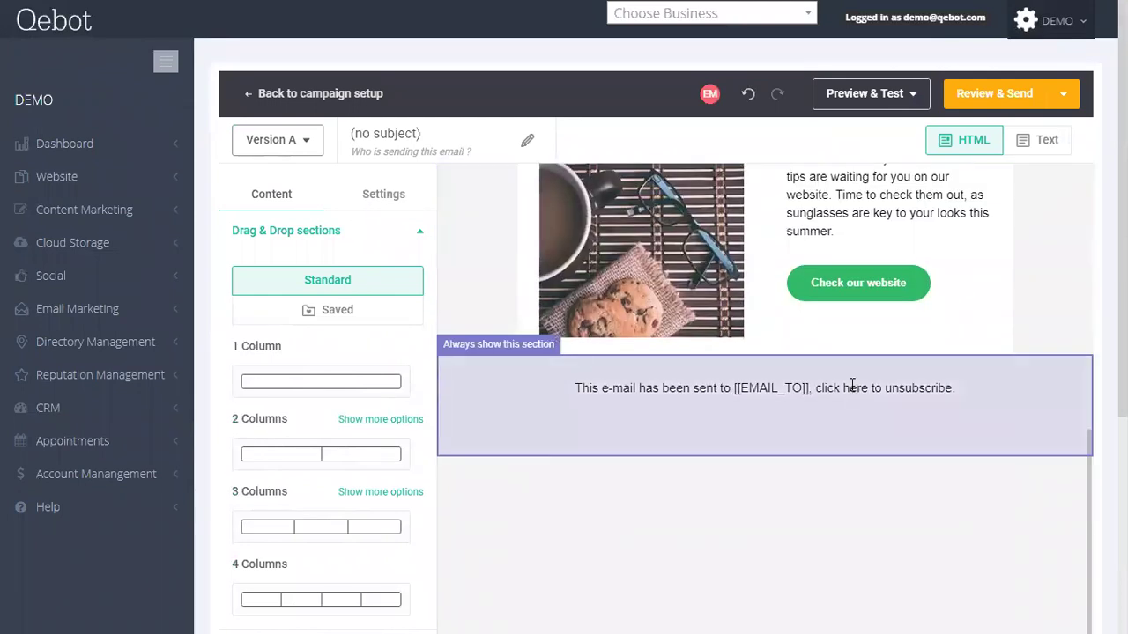
scroll(853, 385, up, 2)
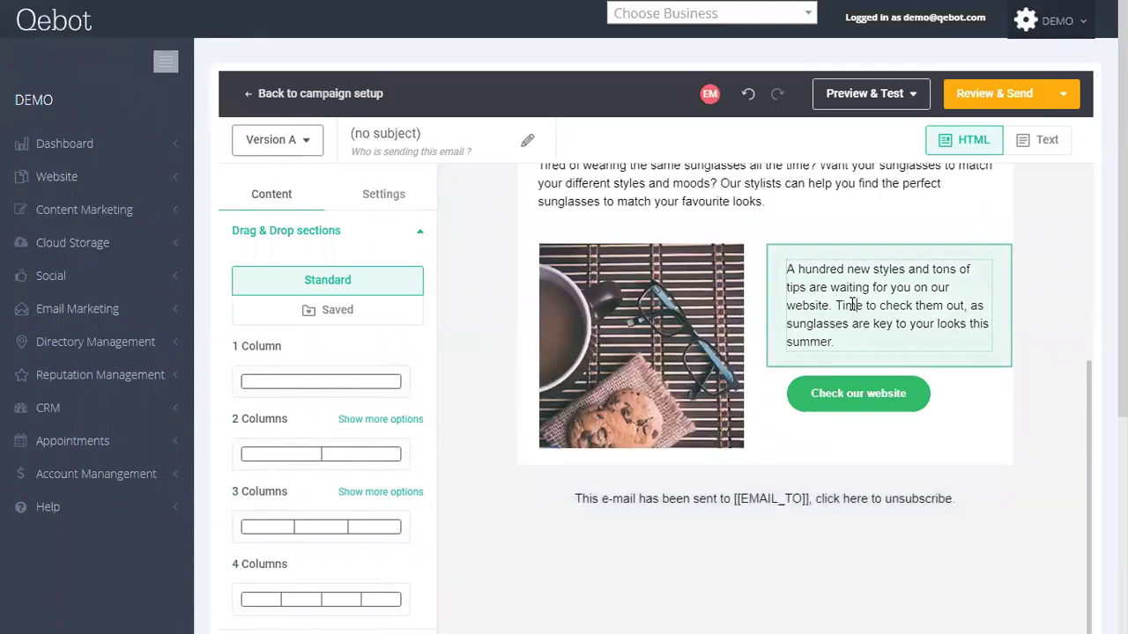
triple_click(852, 305)
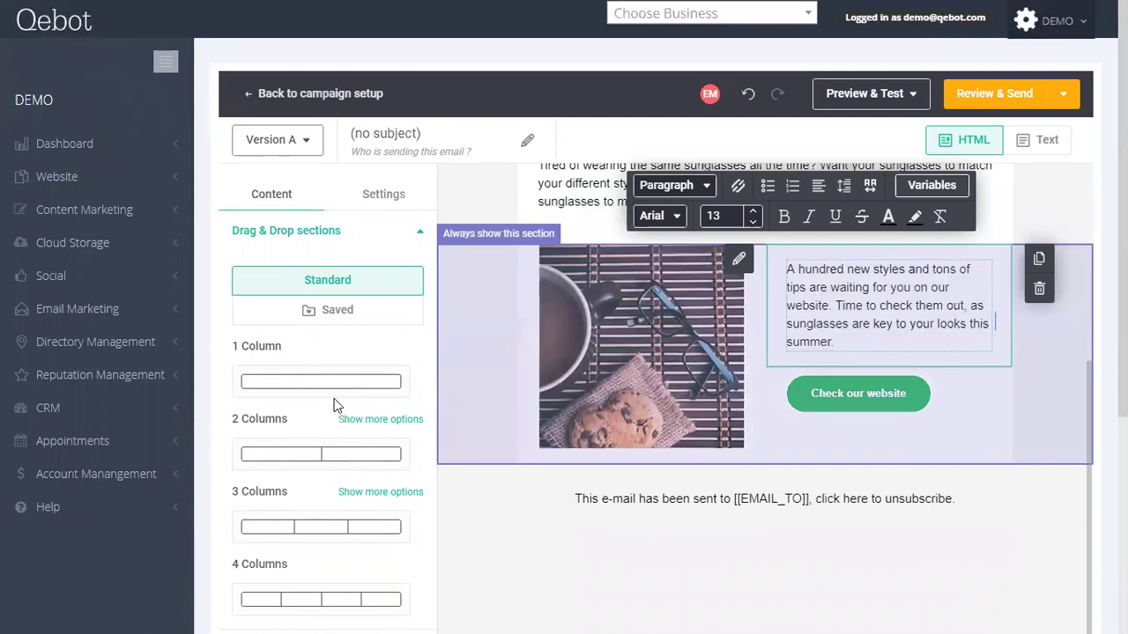
Add an empty two-column section between the coffee photo section and the unsubscribe footer
scroll(324, 446, down, 2)
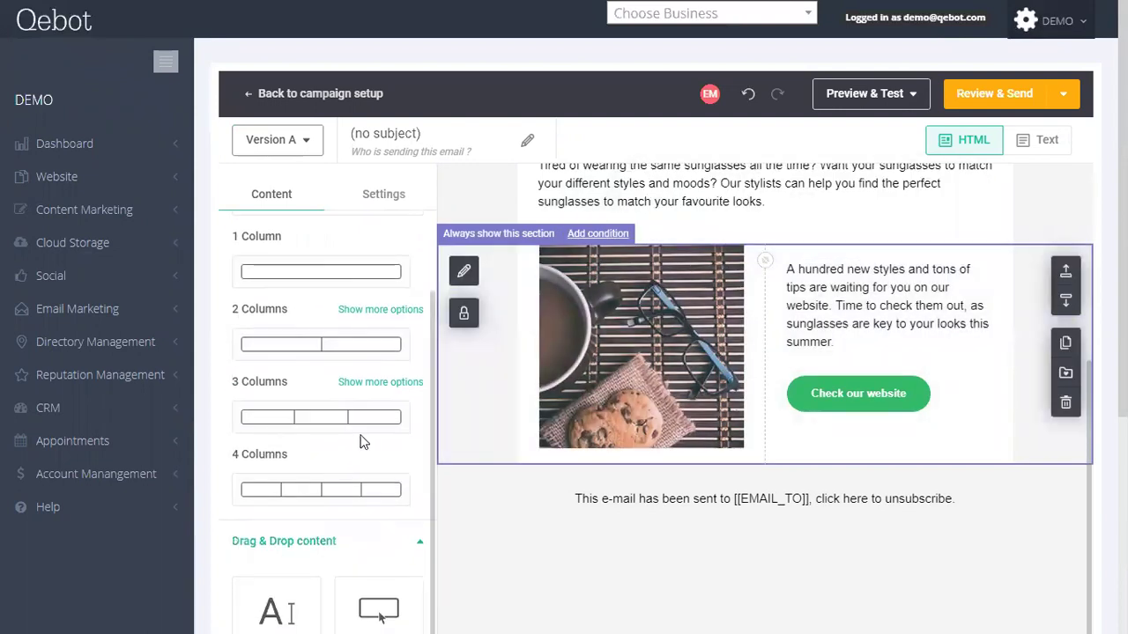
scroll(360, 470, down, 2)
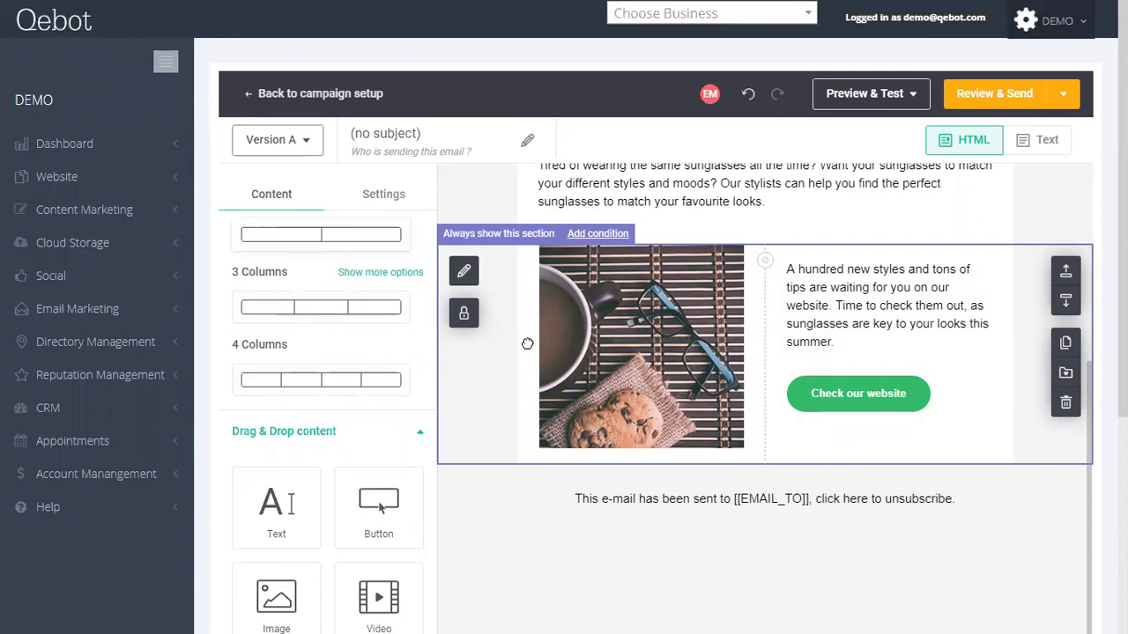
drag(527, 344, 697, 471)
scroll(705, 461, down, 2)
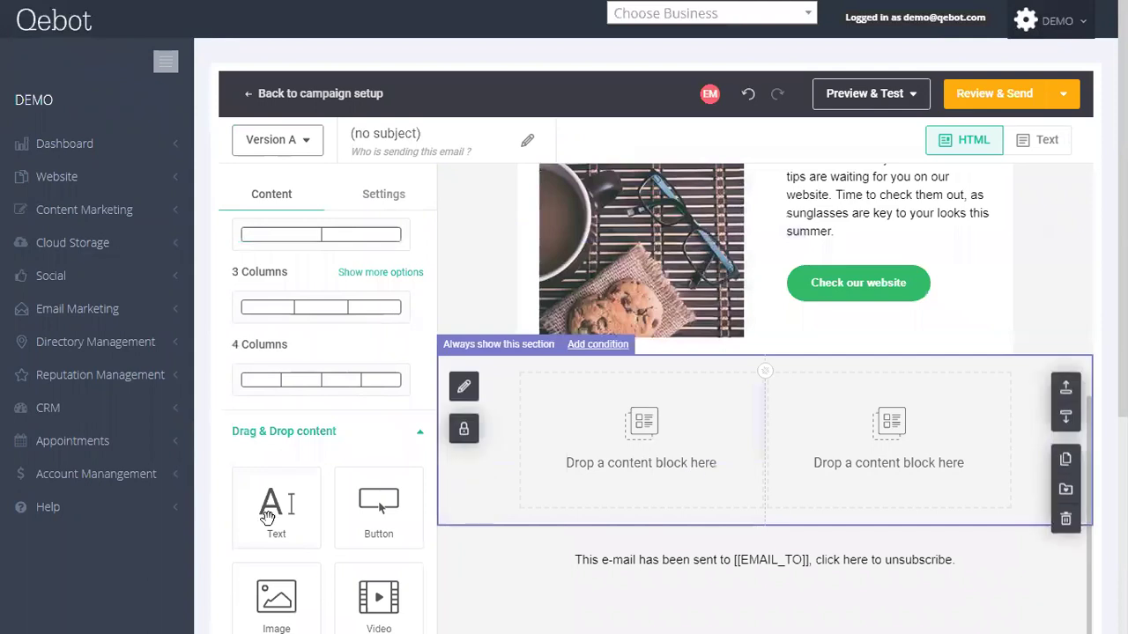
Add a text block reading "asdfdsafa" to the left column of the new section
scroll(267, 518, down, 1)
scroll(428, 429, down, 2)
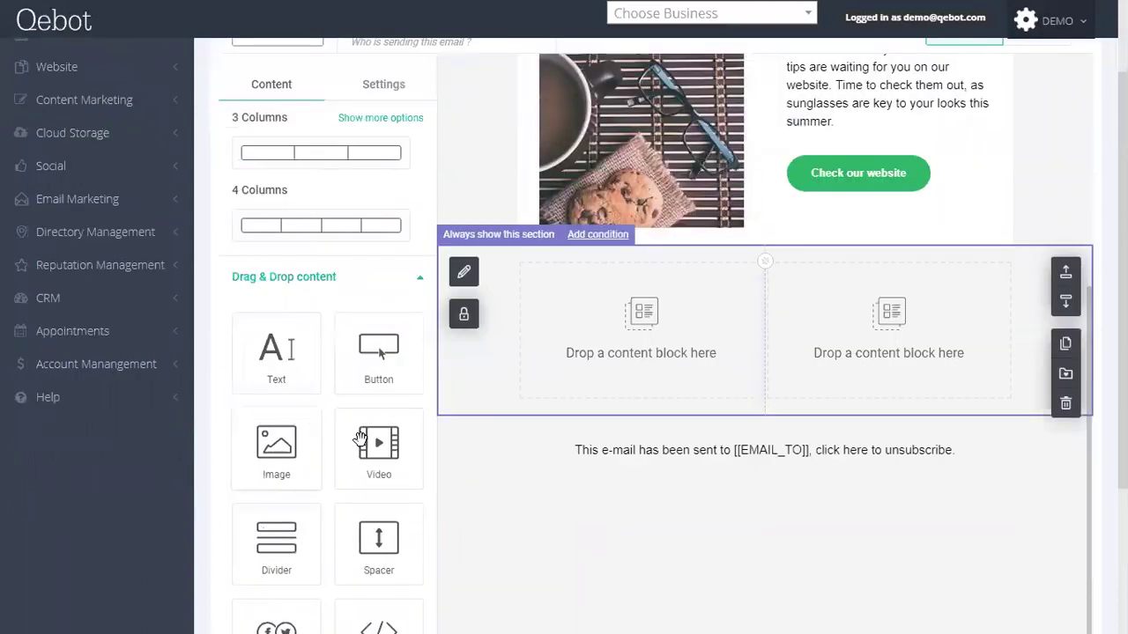
drag(264, 360, 622, 311)
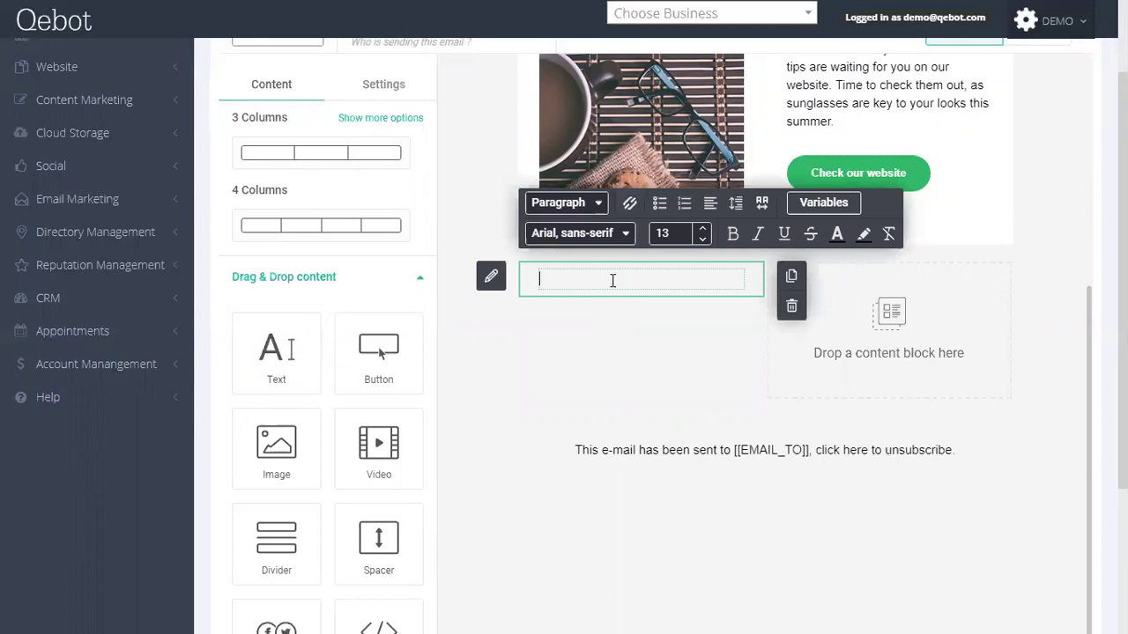
text(asdfdsafa)
click(333, 398)
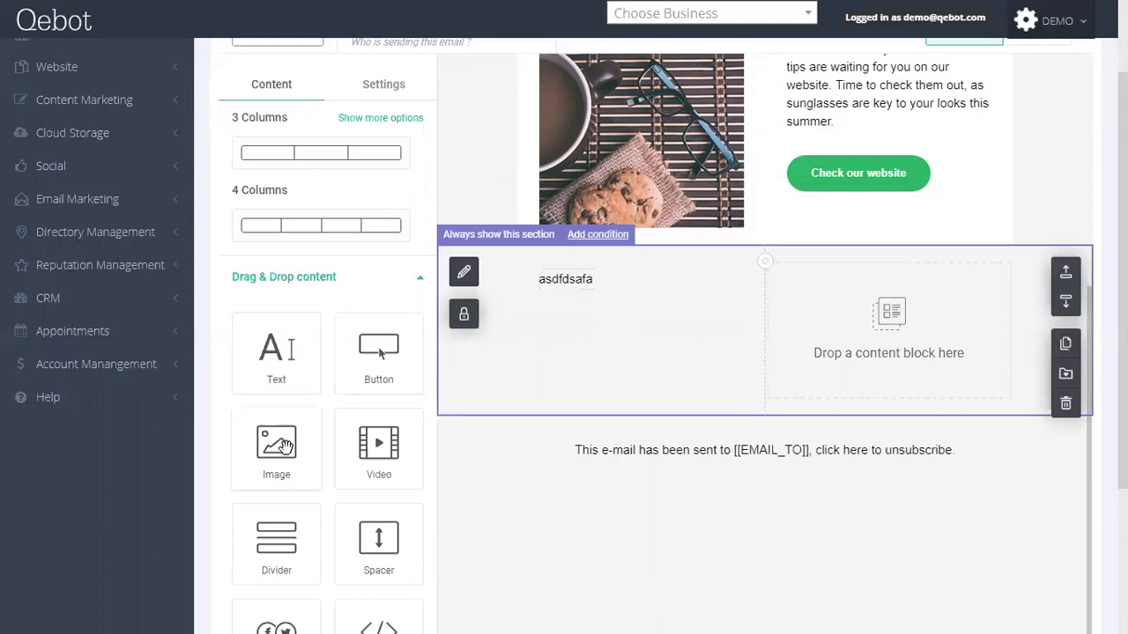
Add an empty image block to the right column of the new section
drag(284, 448, 905, 314)
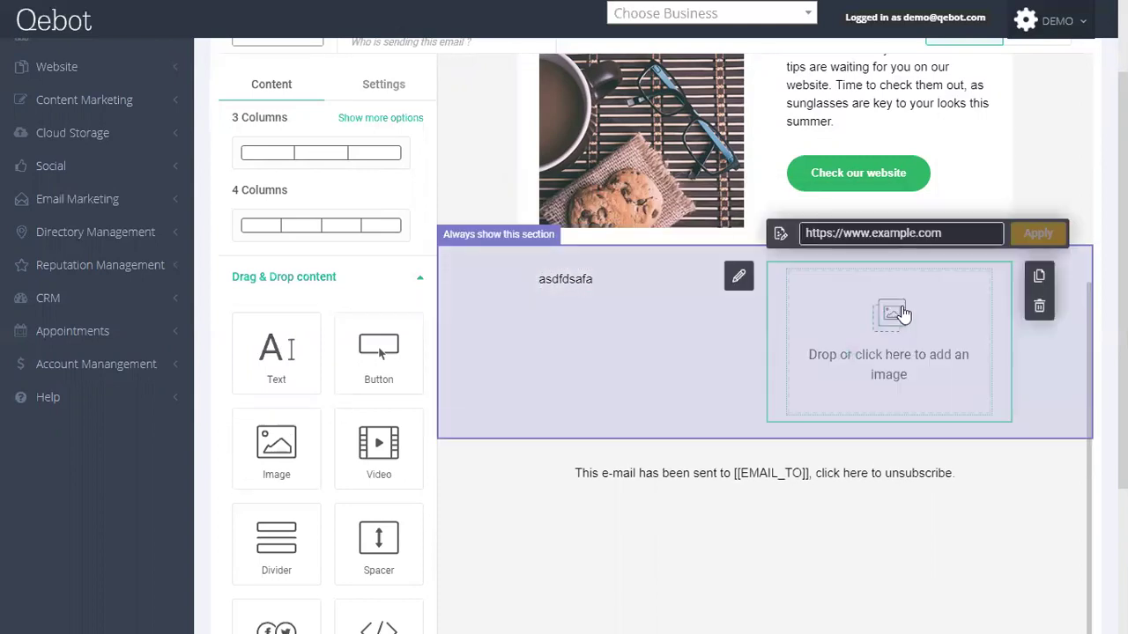
click(954, 296)
click(869, 242)
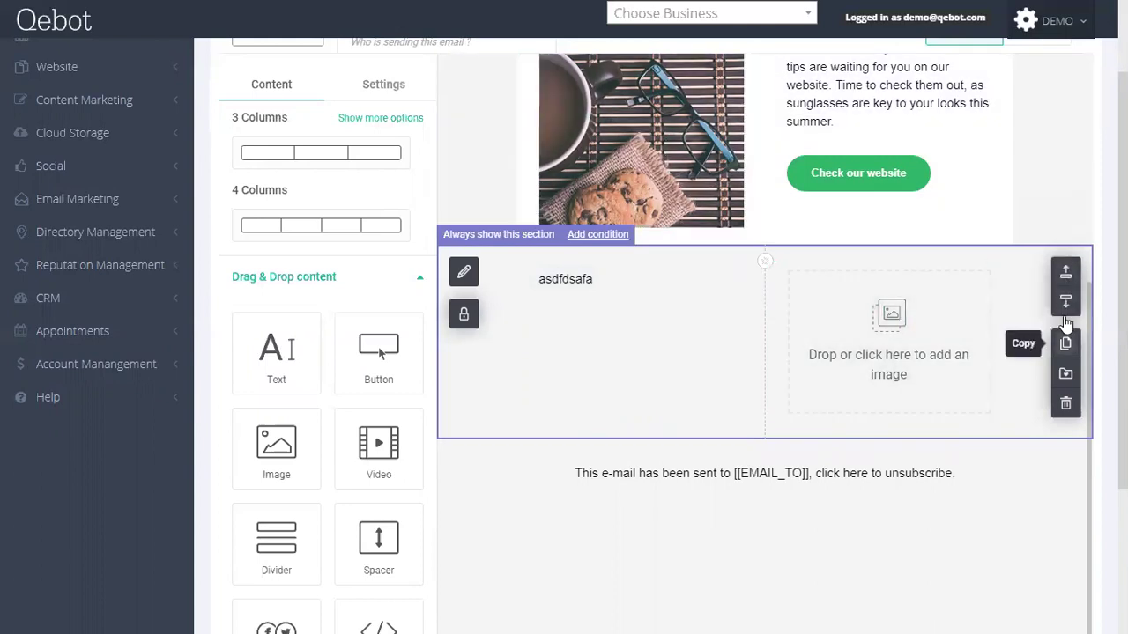
Duplicate the coffee photo section with its paragraph and button above the new two-column section
scroll(1062, 194, up, 1)
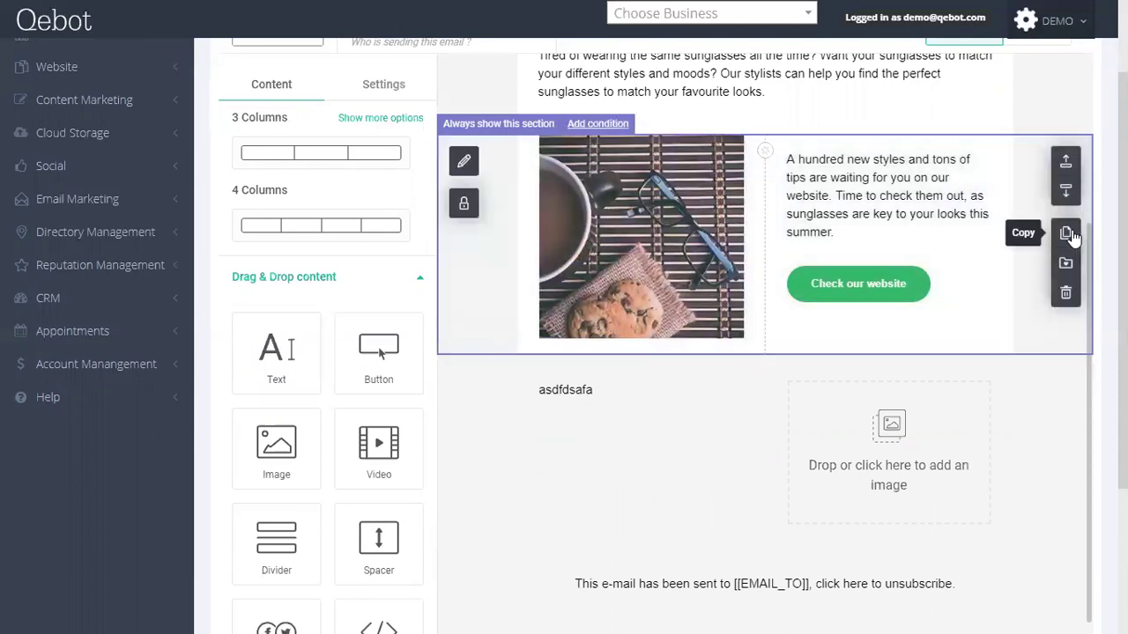
click(1066, 237)
scroll(709, 467, down, 3)
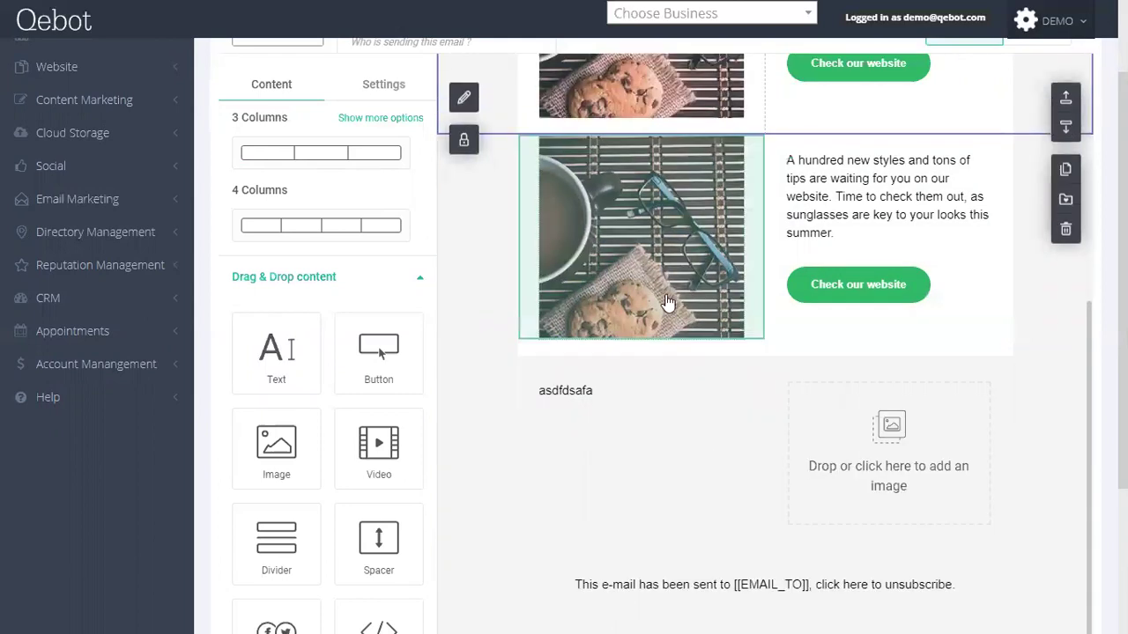
scroll(662, 297, up, 2)
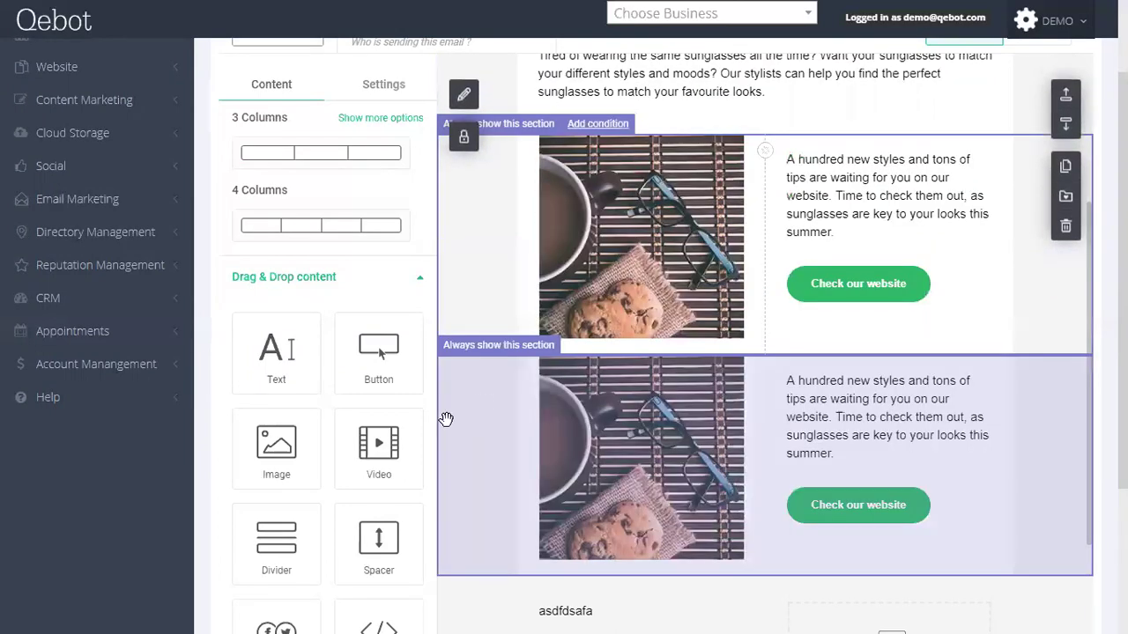
scroll(331, 445, down, 2)
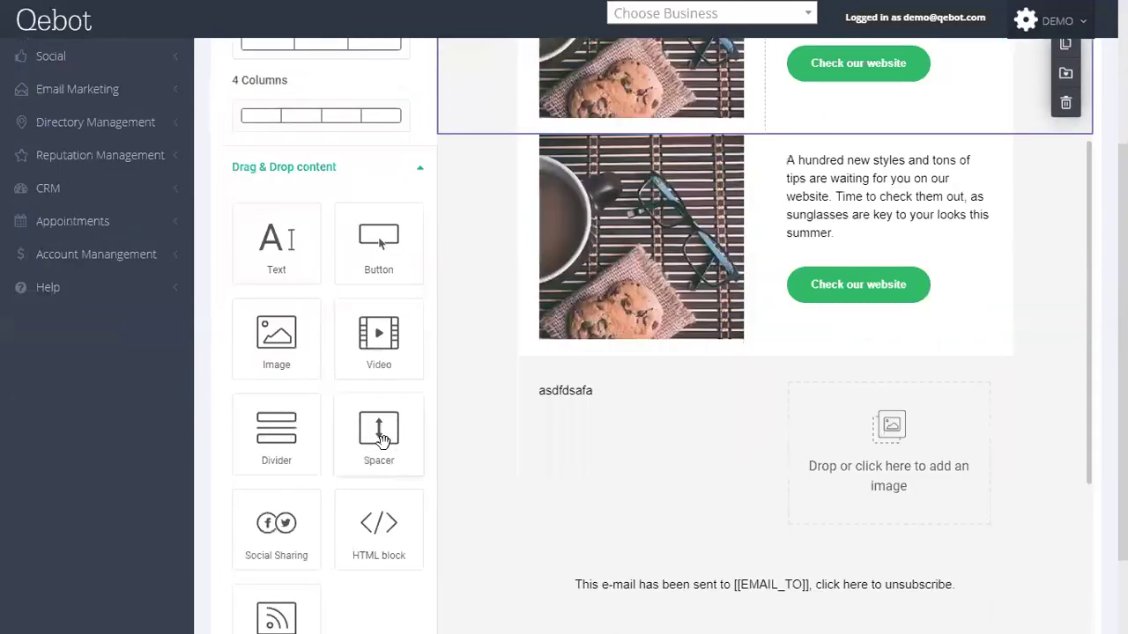
scroll(388, 397, down, 2)
scroll(269, 397, up, 4)
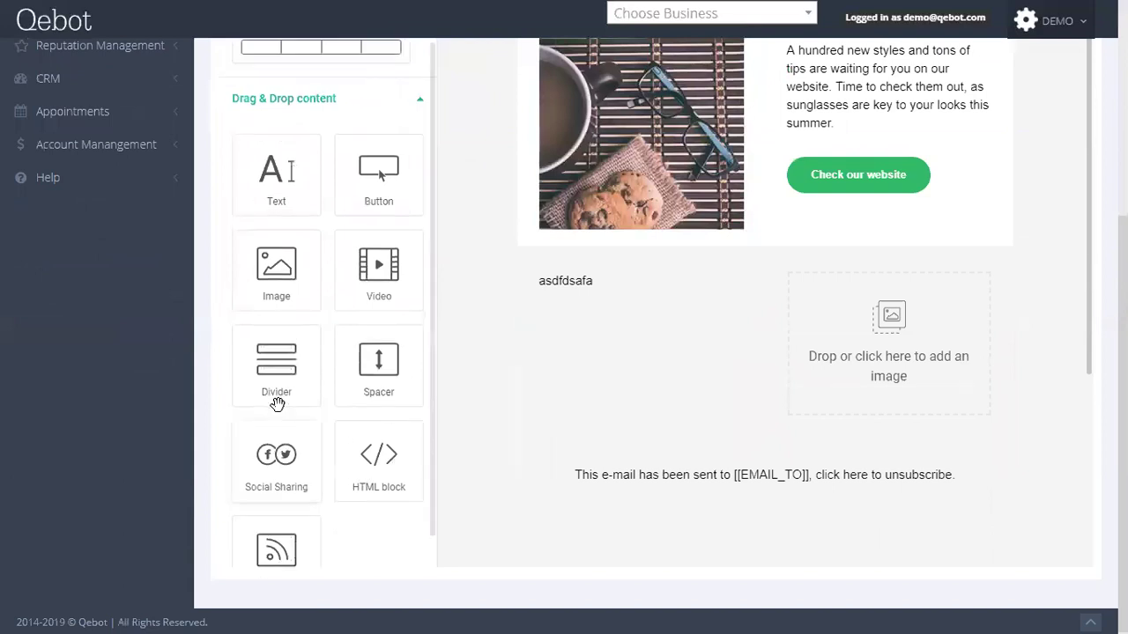
scroll(363, 417, up, 5)
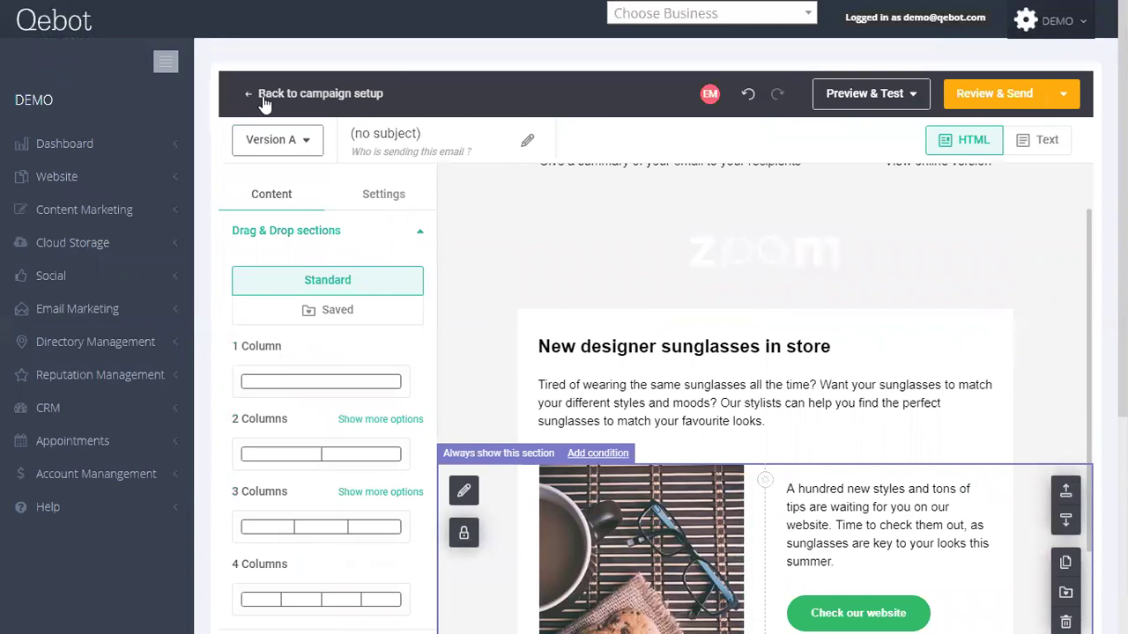
Leave the email editor and view the email marketing statistics, contacts and automated workflows pages
click(78, 308)
scroll(115, 282, down, 1)
click(132, 264)
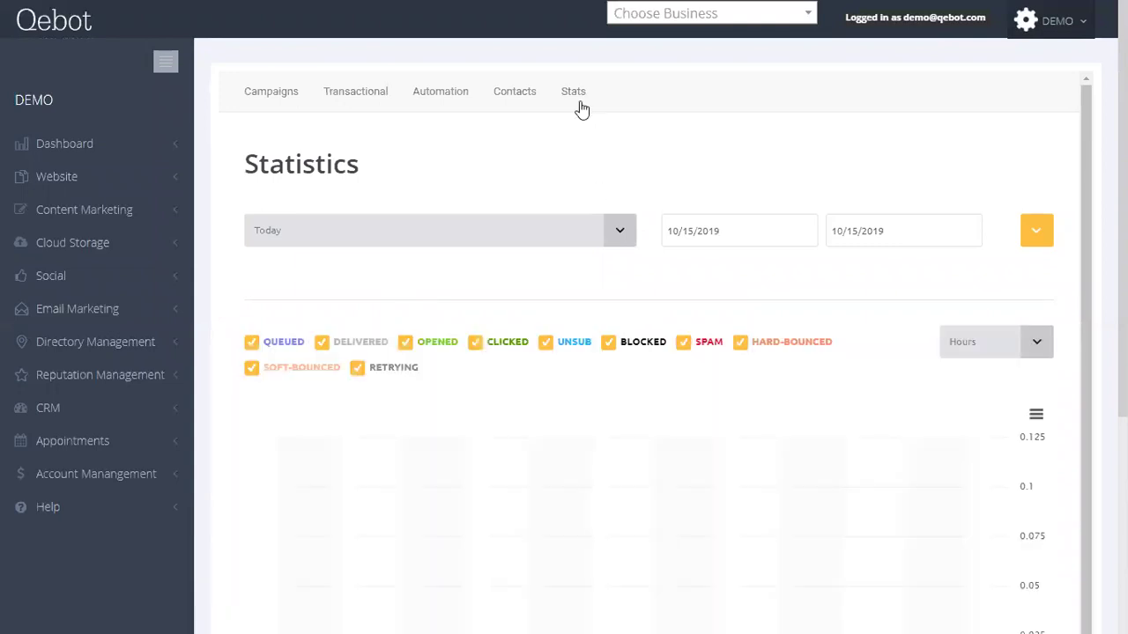
click(574, 100)
click(506, 92)
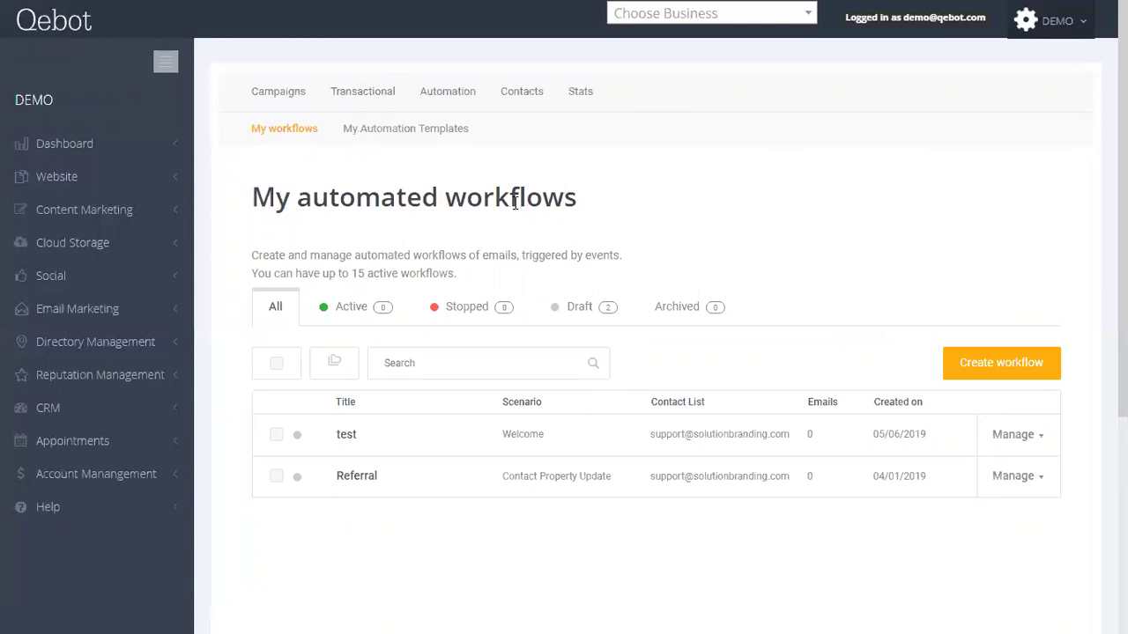
Open Directory Management and look over the location dashboard, from profile completeness and listings down to the Google insights cards
click(85, 344)
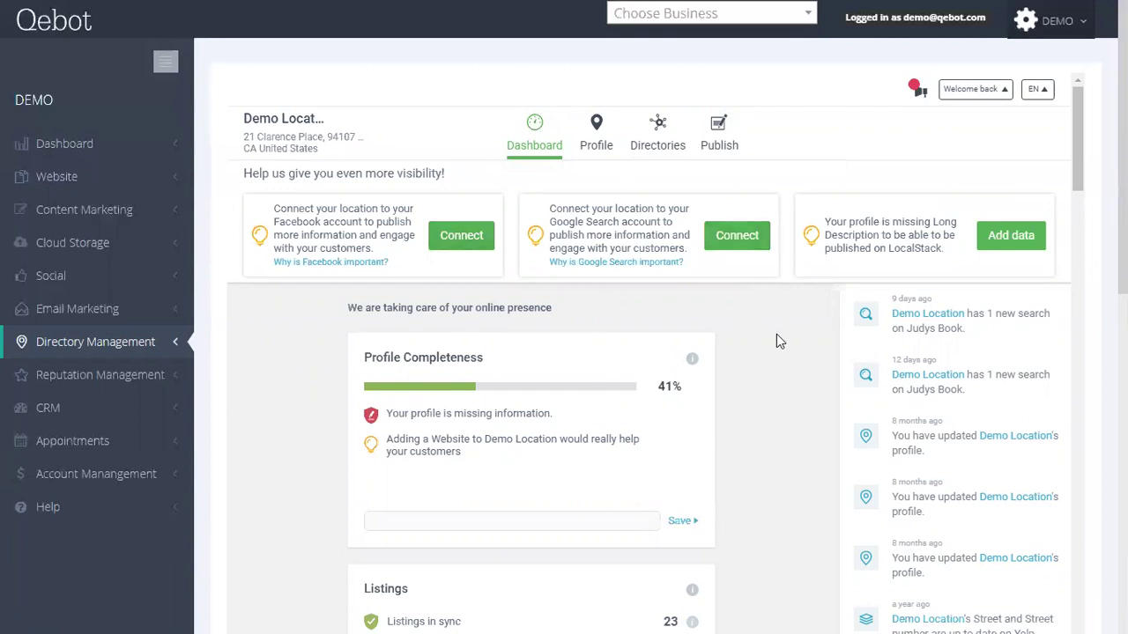
scroll(766, 366, down, 5)
scroll(767, 364, down, 10)
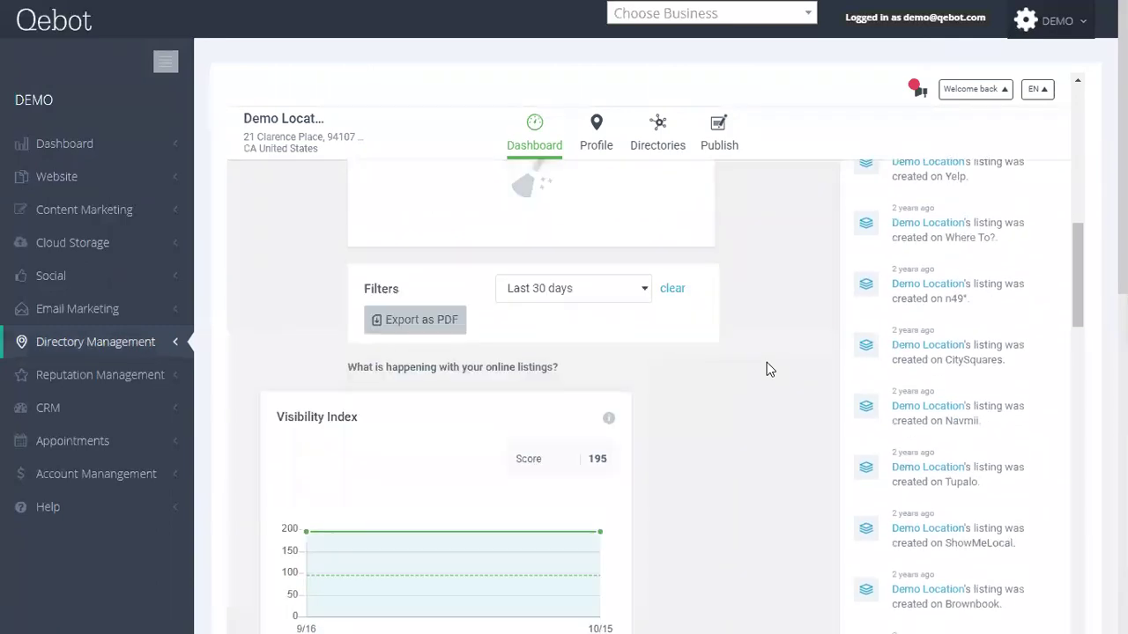
scroll(767, 370, down, 10)
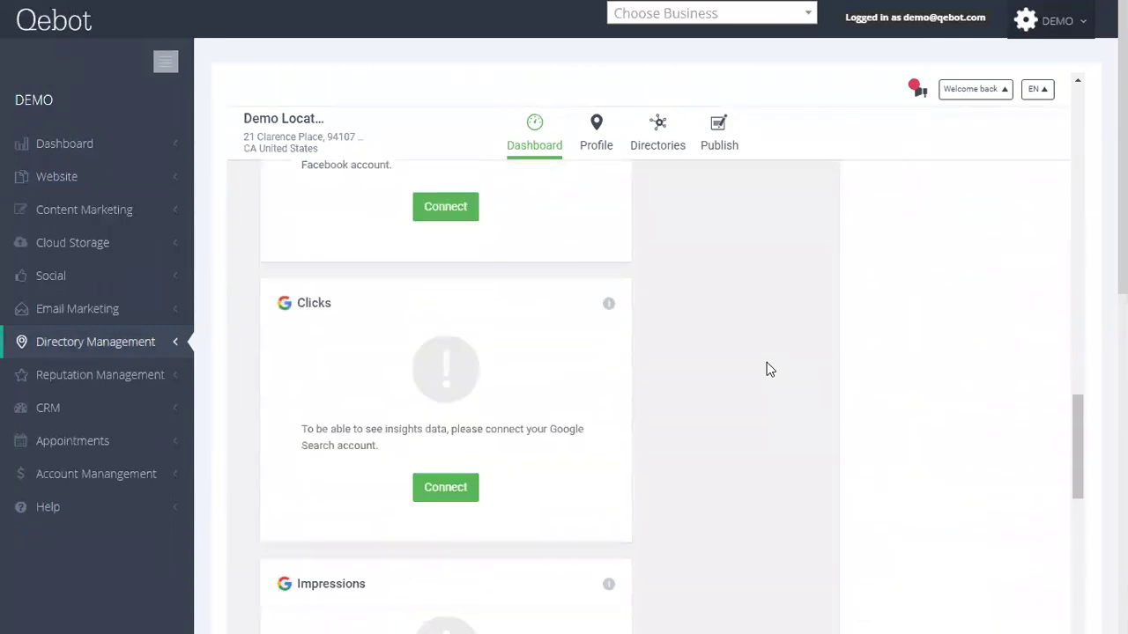
scroll(705, 428, down, 5)
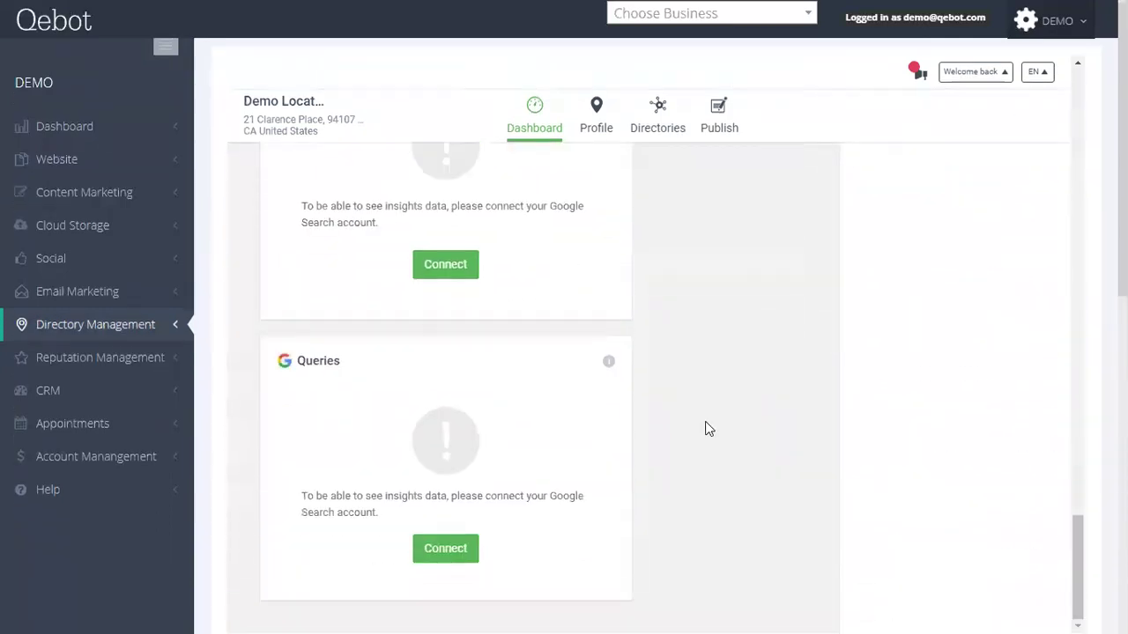
scroll(735, 405, up, 6)
scroll(692, 346, up, 10)
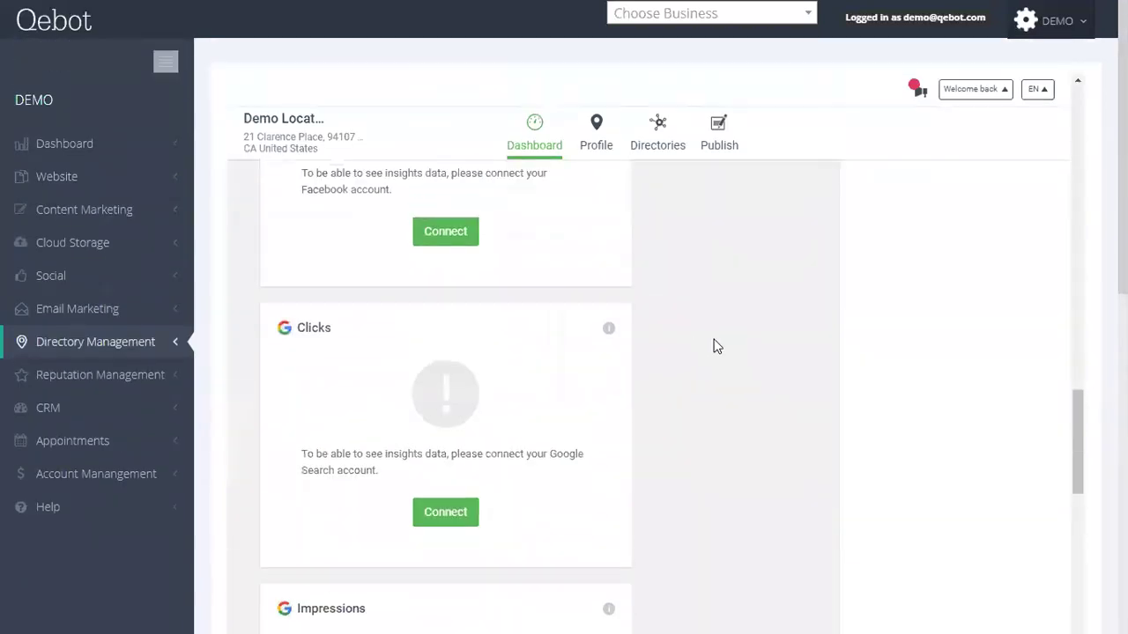
scroll(728, 348, up, 4)
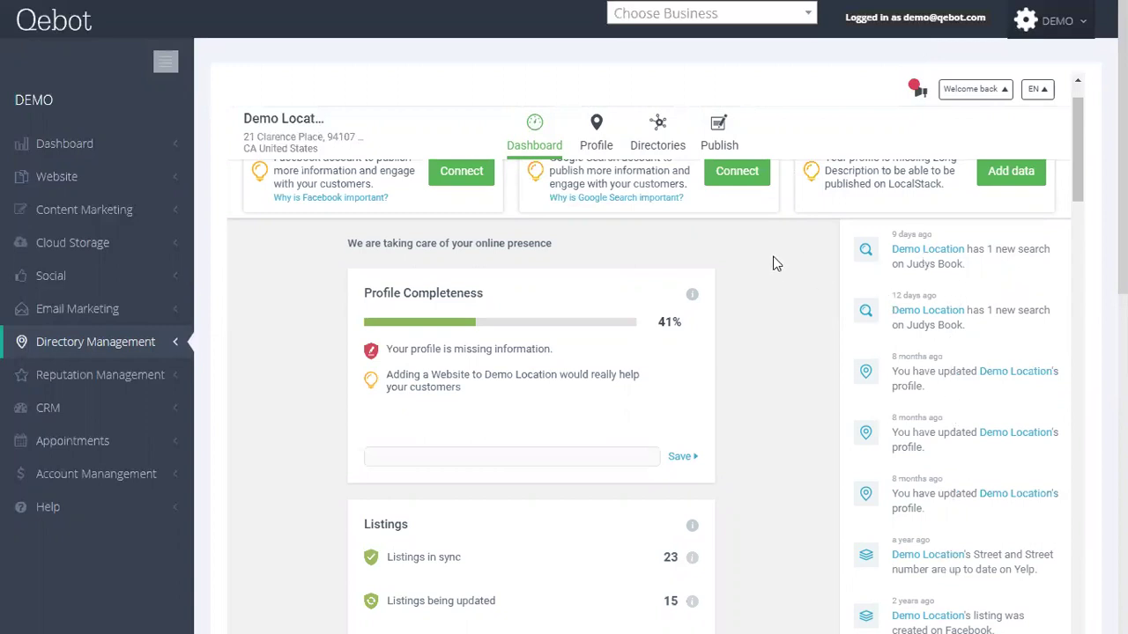
scroll(774, 263, up, 1)
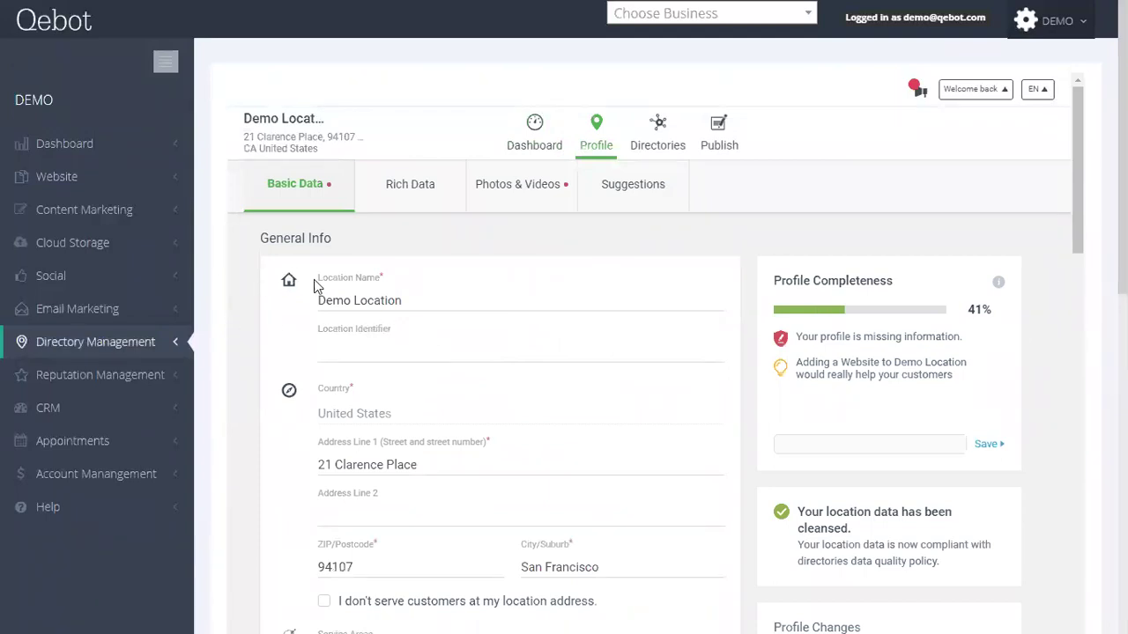
Examine the location profile's basic data, covering general info, contact info, opening hours and business description fields
scroll(476, 385, down, 3)
scroll(406, 348, down, 3)
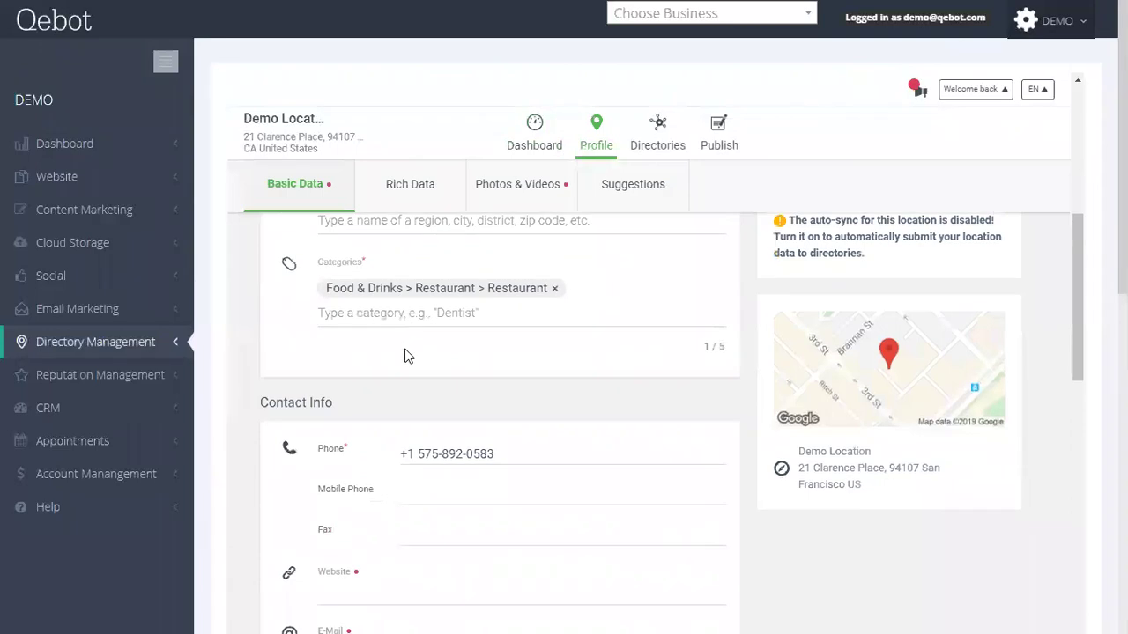
scroll(475, 445, down, 2)
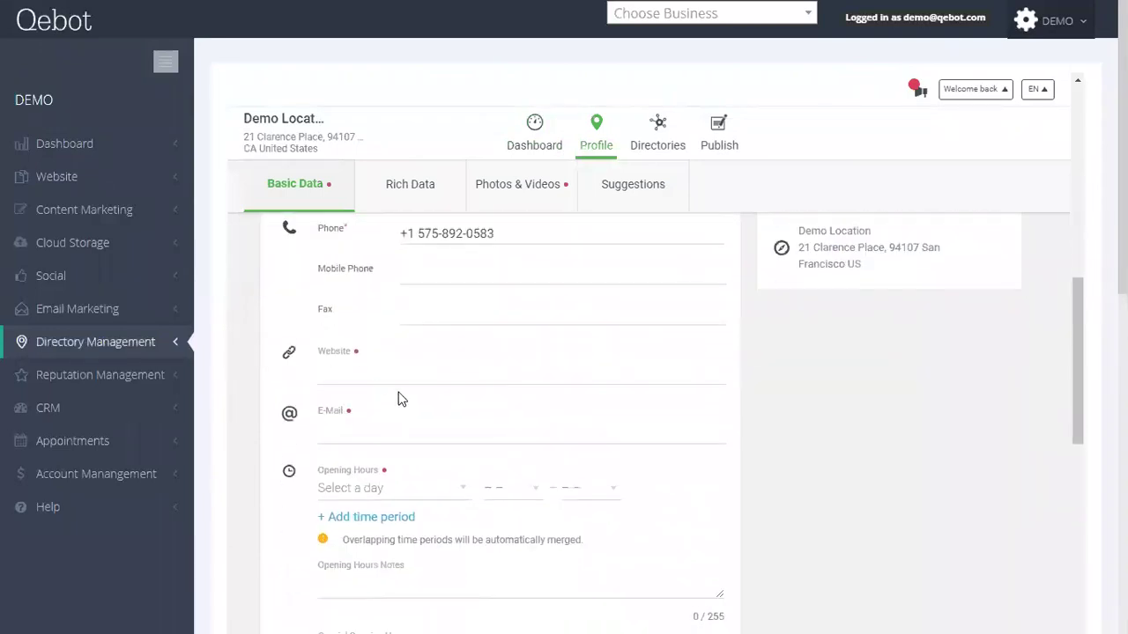
scroll(420, 397, down, 4)
scroll(360, 397, up, 1)
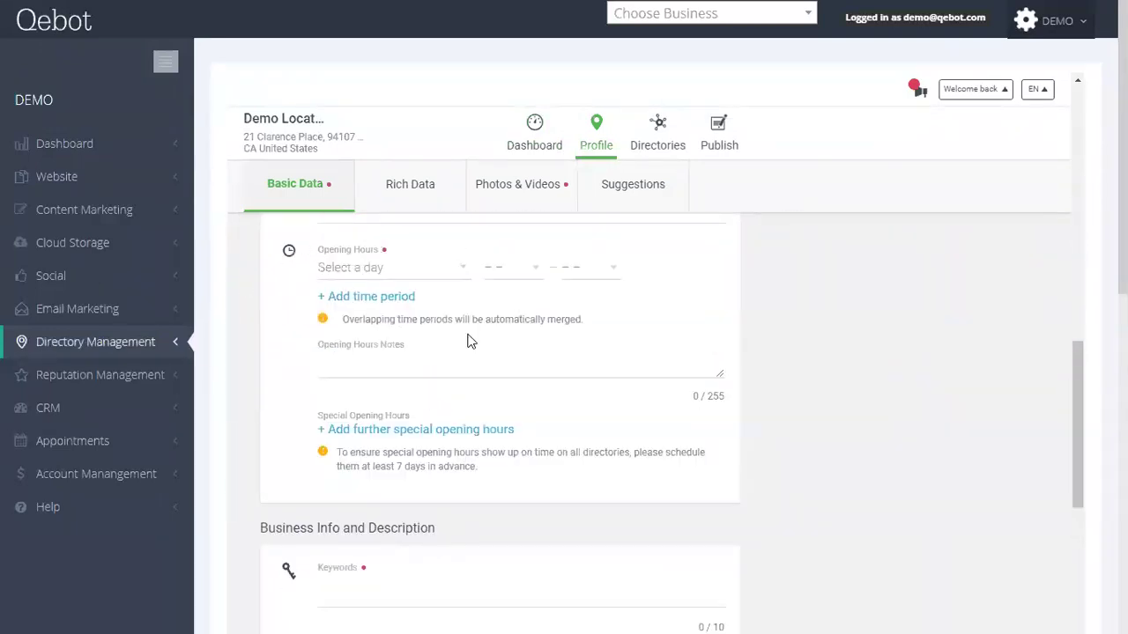
scroll(467, 344, down, 3)
scroll(461, 353, down, 2)
scroll(461, 353, up, 2)
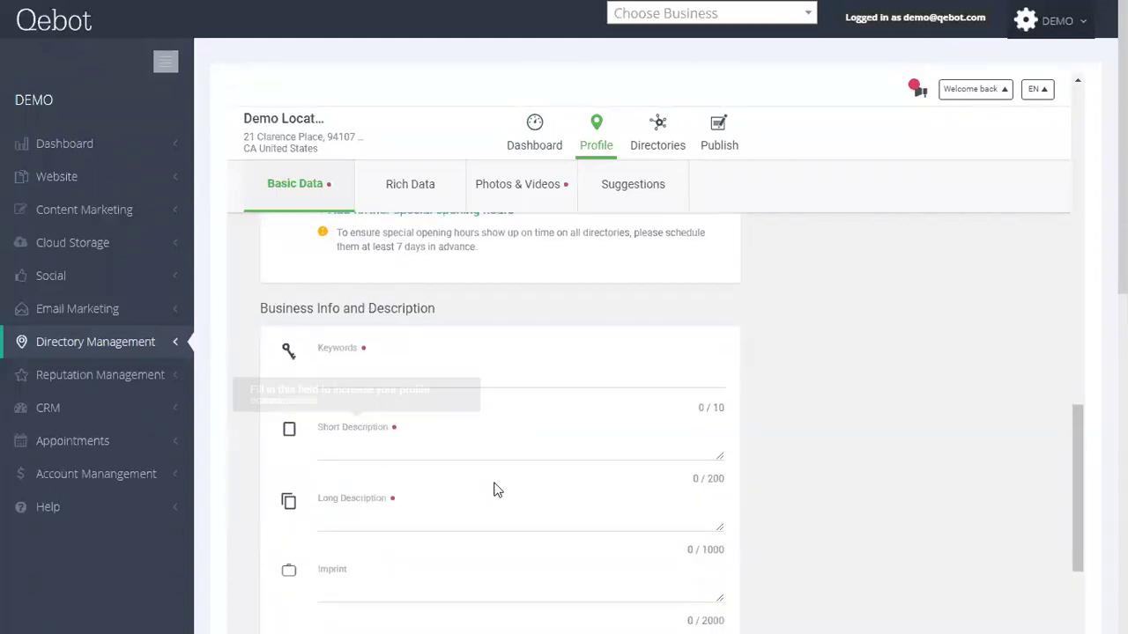
scroll(405, 372, up, 10)
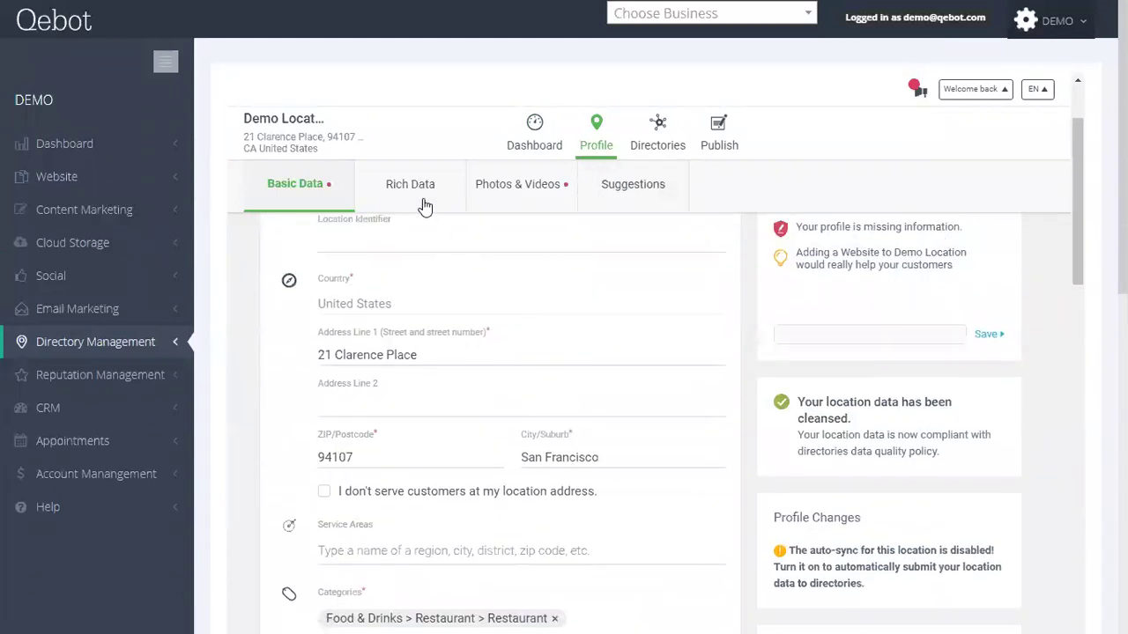
Examine the profile's rich data, covering social media profiles, attributes, payment options, brands and languages
click(424, 206)
scroll(328, 320, up, 2)
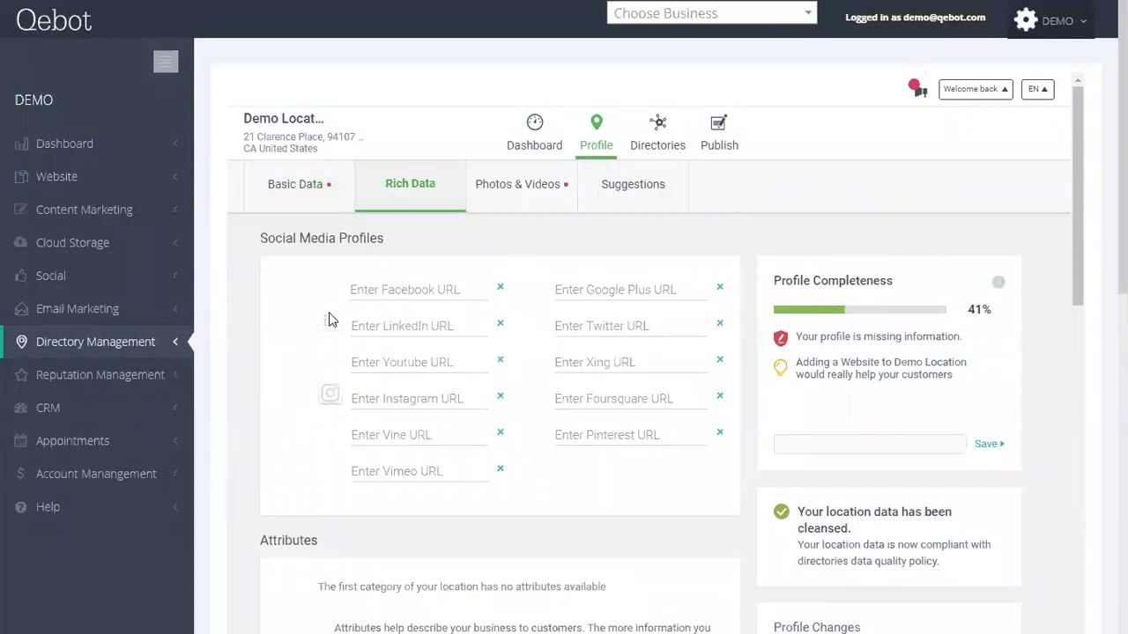
scroll(344, 335, down, 3)
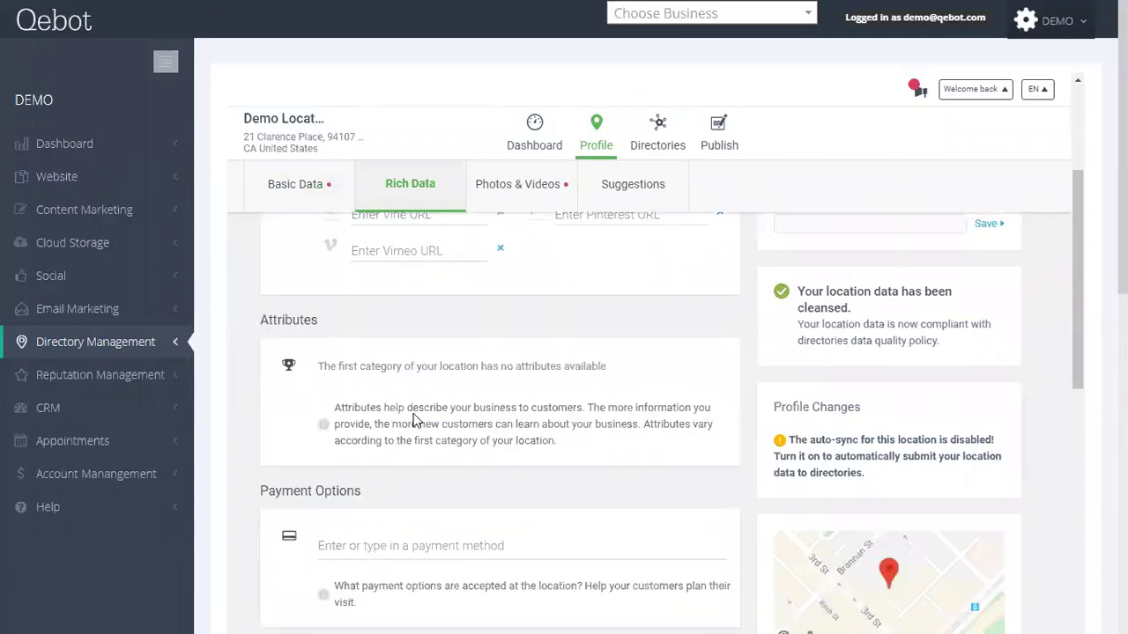
scroll(415, 420, down, 3)
scroll(378, 408, down, 5)
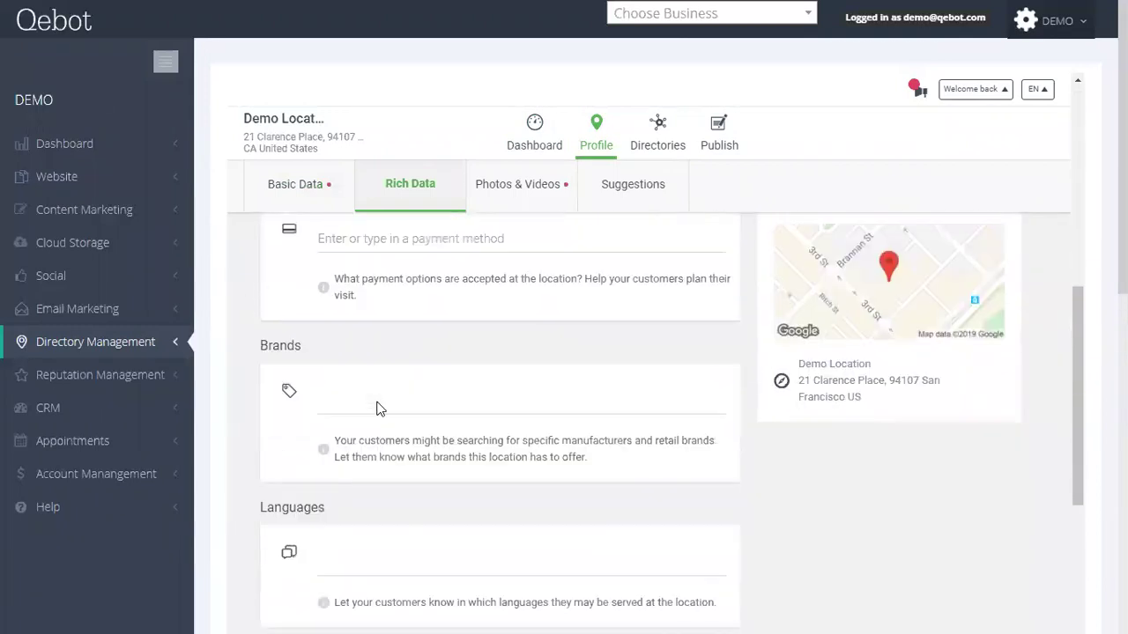
scroll(368, 408, up, 8)
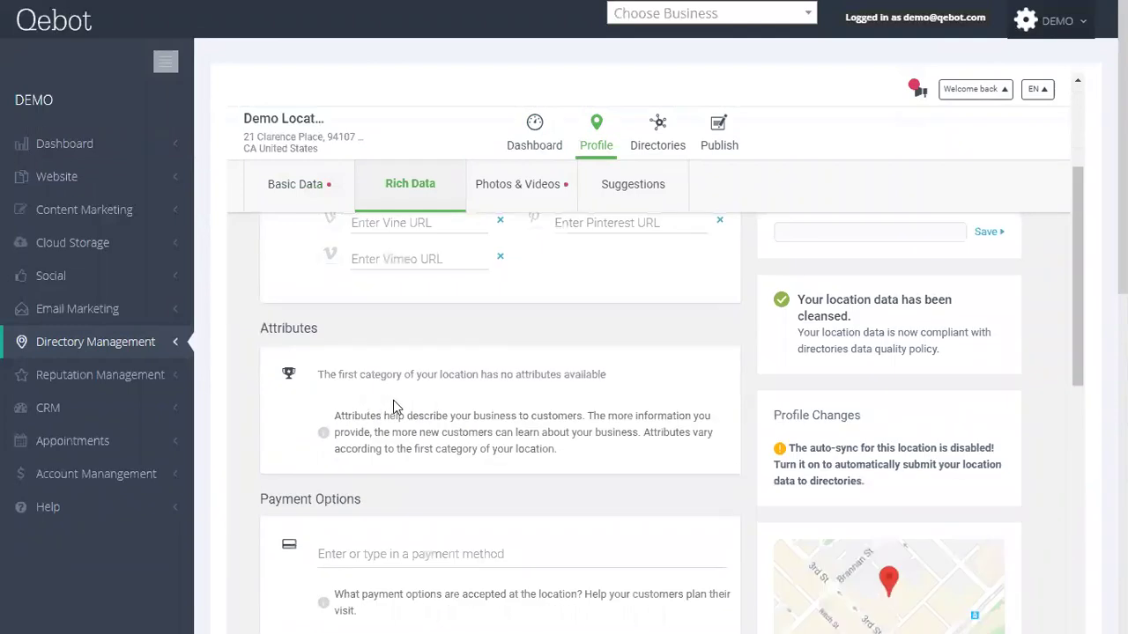
scroll(394, 407, up, 3)
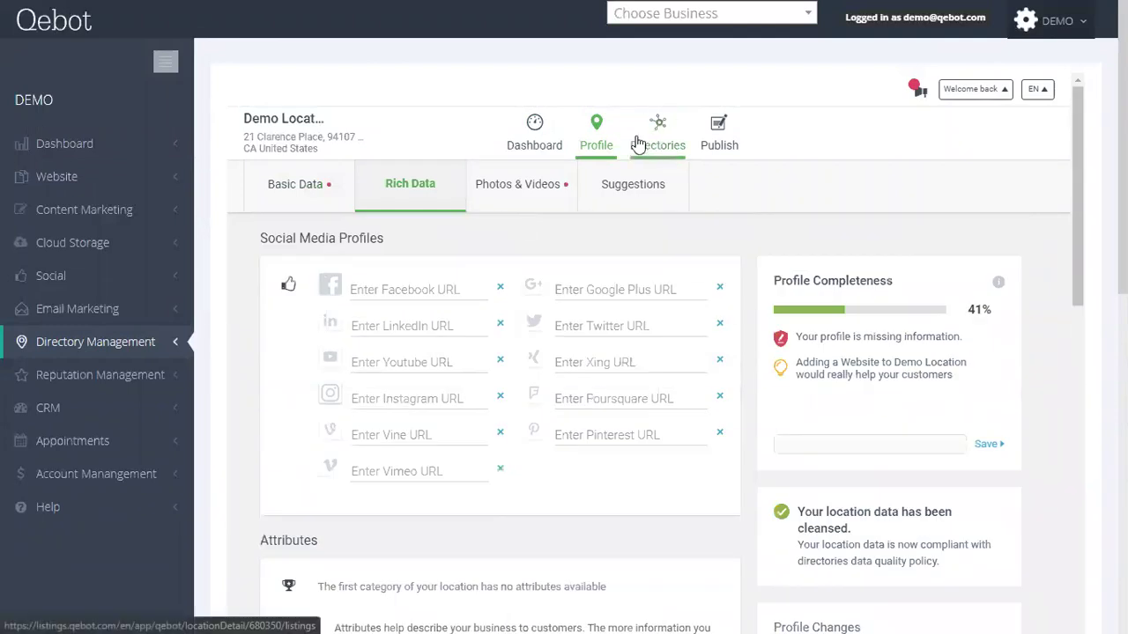
Review the profile's logo, photo and video fields and its suggestions, and return to the basic data
click(503, 196)
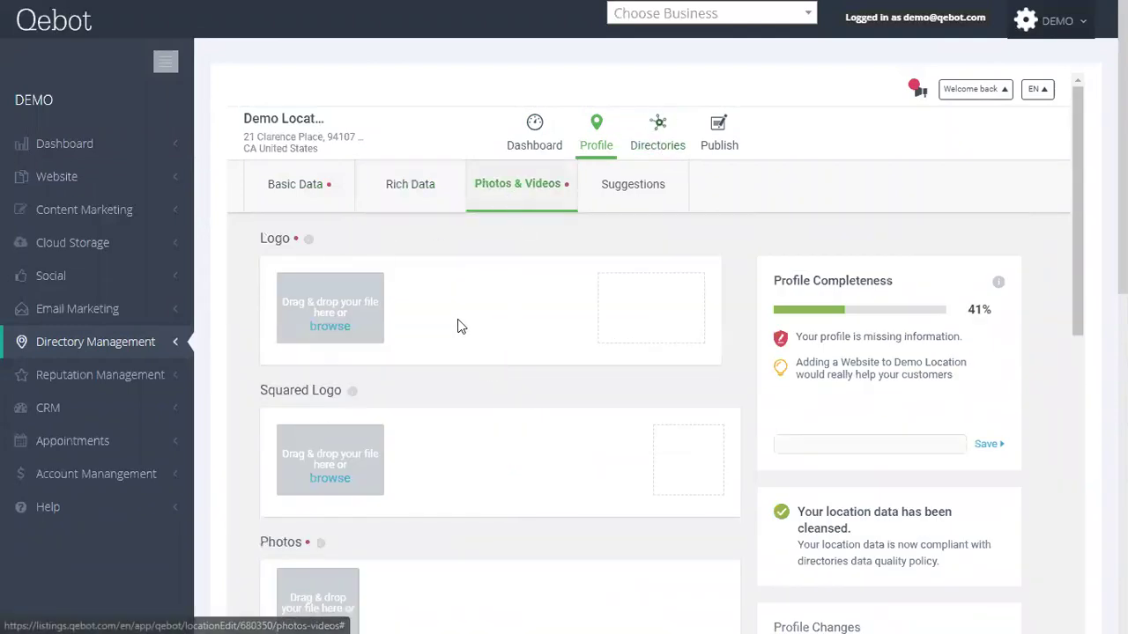
scroll(411, 403, down, 4)
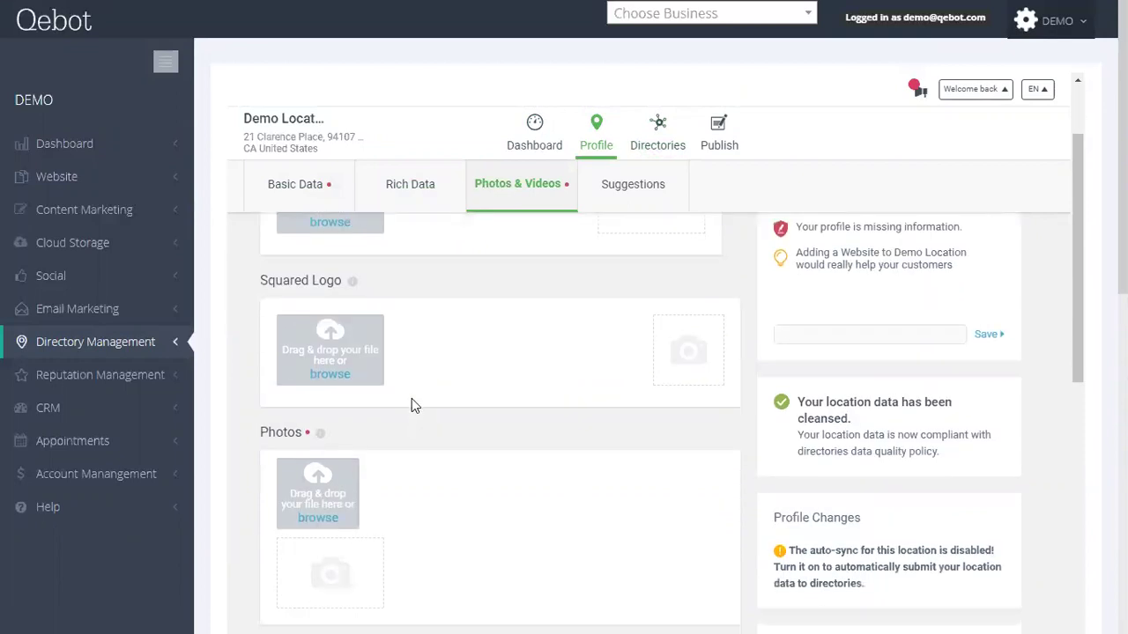
scroll(368, 388, down, 4)
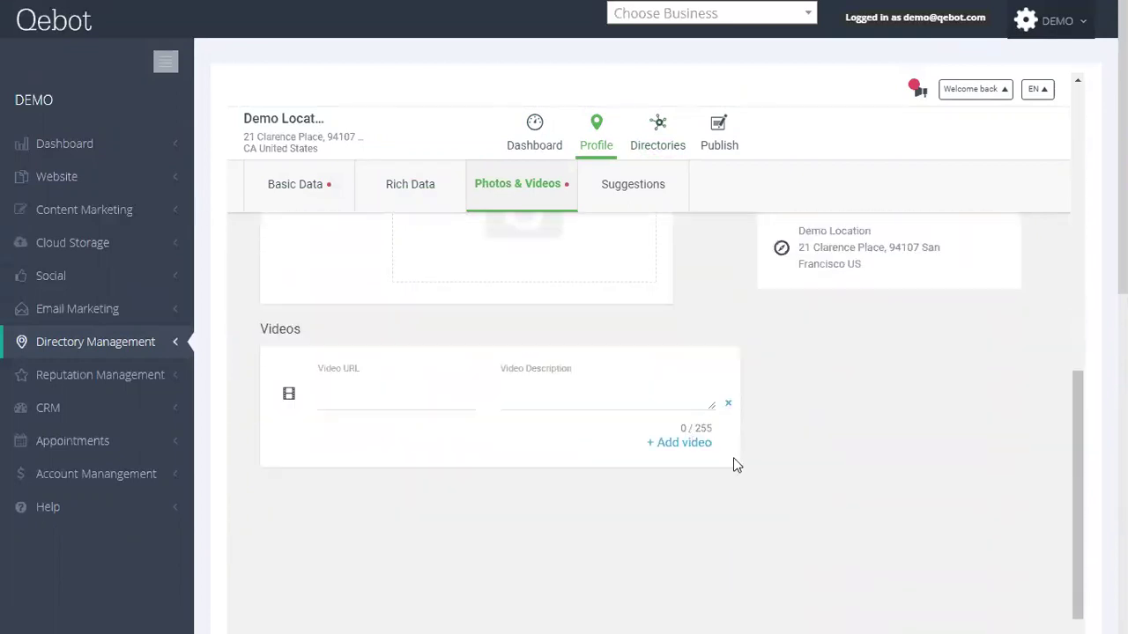
drag(725, 424, 666, 420)
click(576, 444)
scroll(555, 393, up, 4)
scroll(555, 393, up, 2)
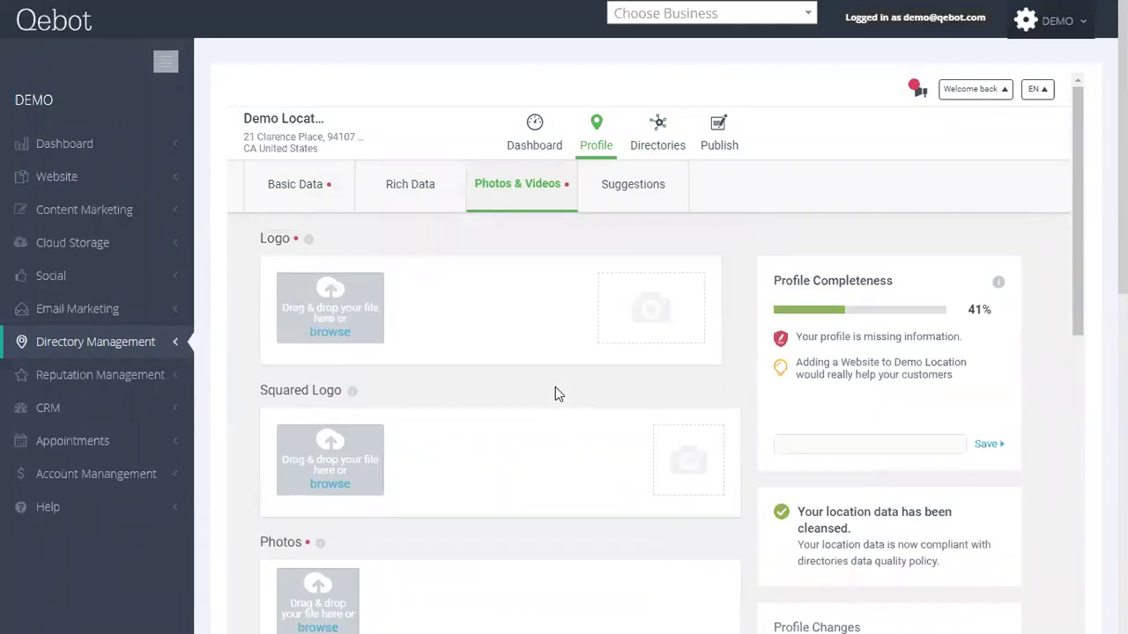
click(614, 194)
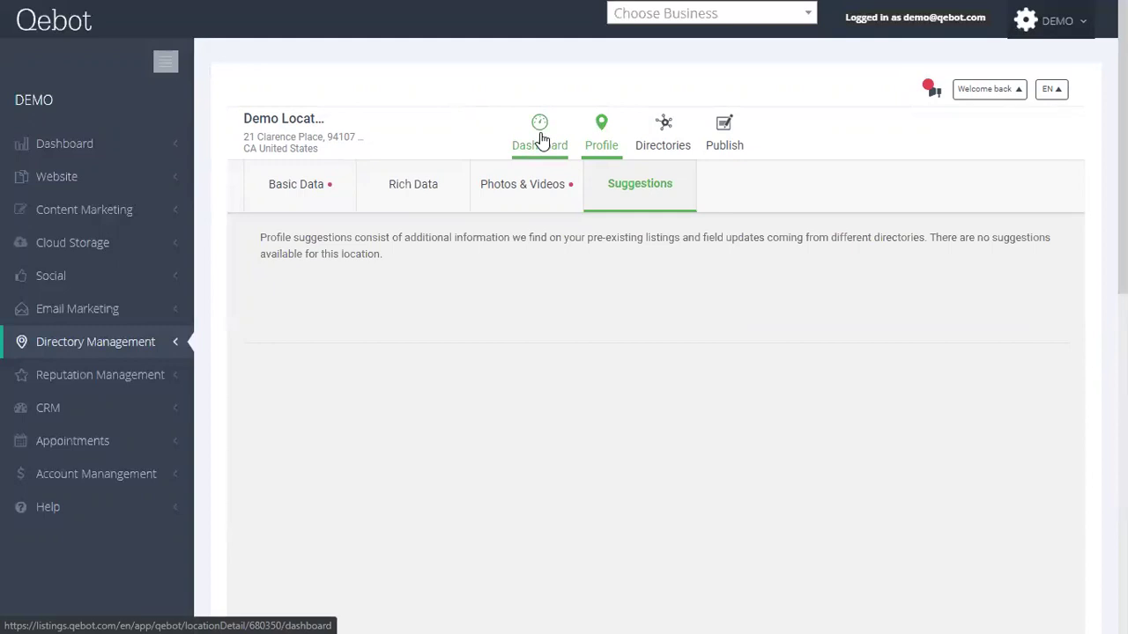
click(316, 195)
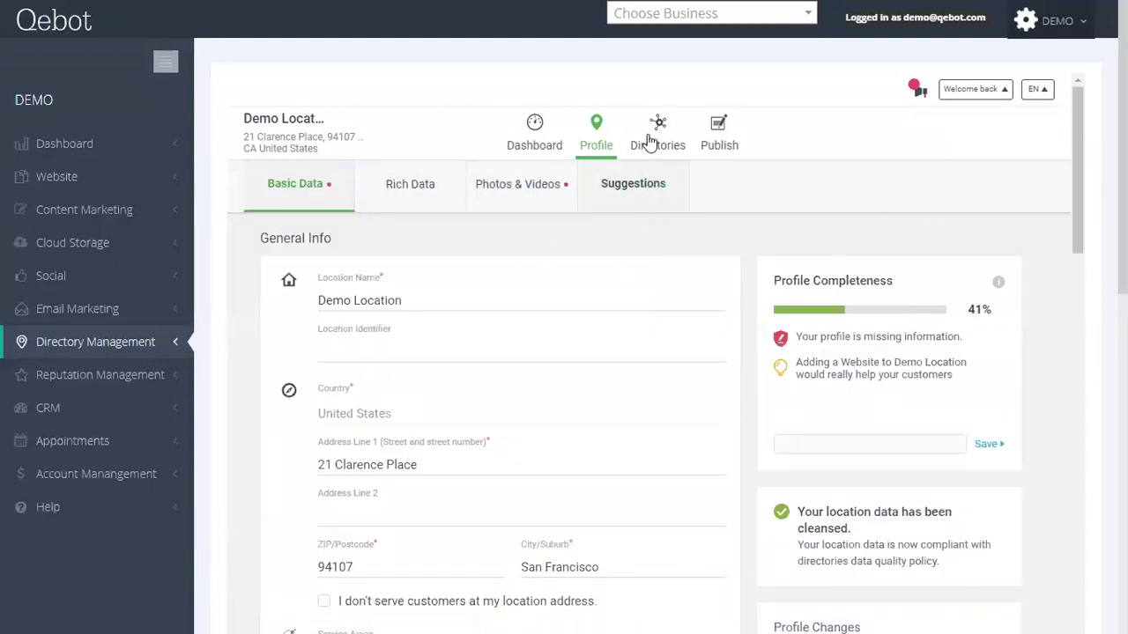
Look over the location's directory listings, from pending actions through search, social, maps and general publishers to the manually updated listings
click(658, 136)
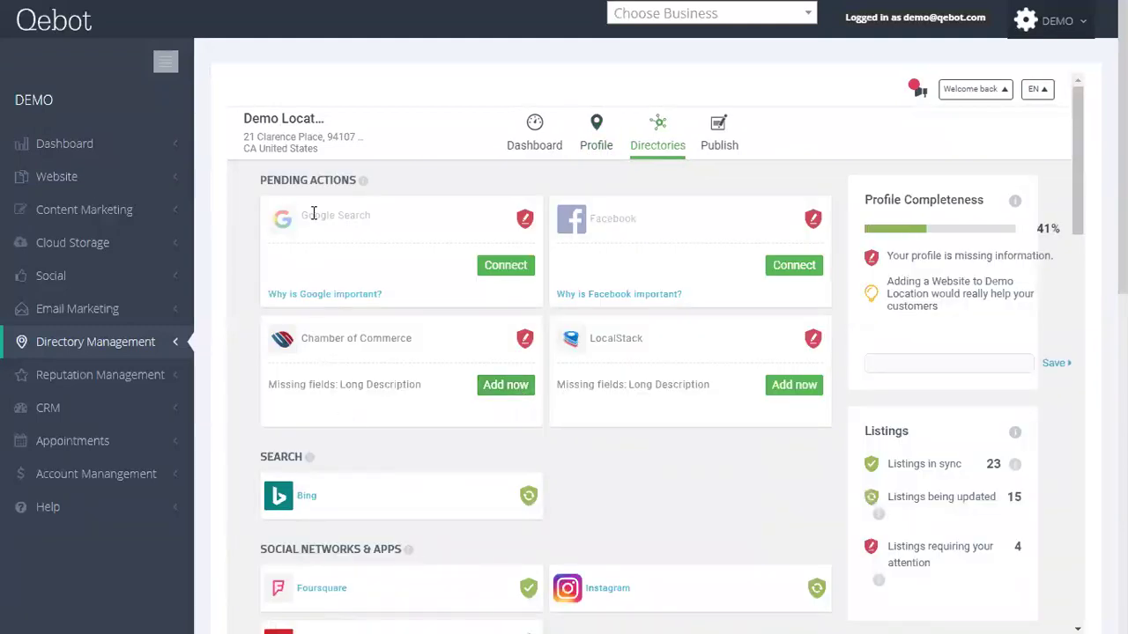
scroll(534, 403, down, 1)
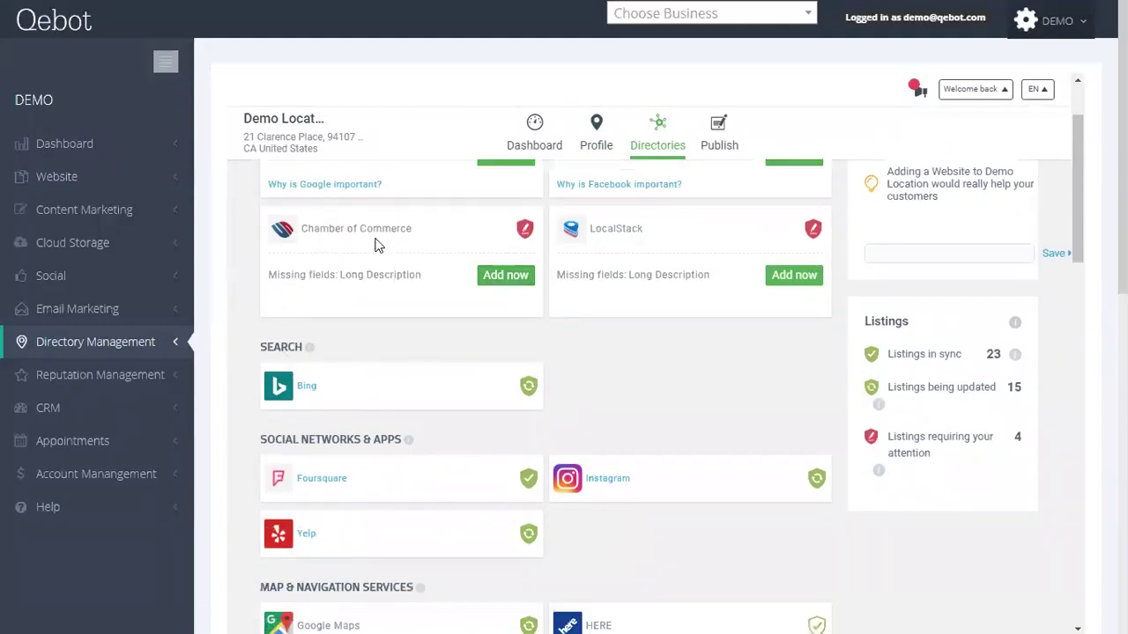
scroll(589, 385, down, 1)
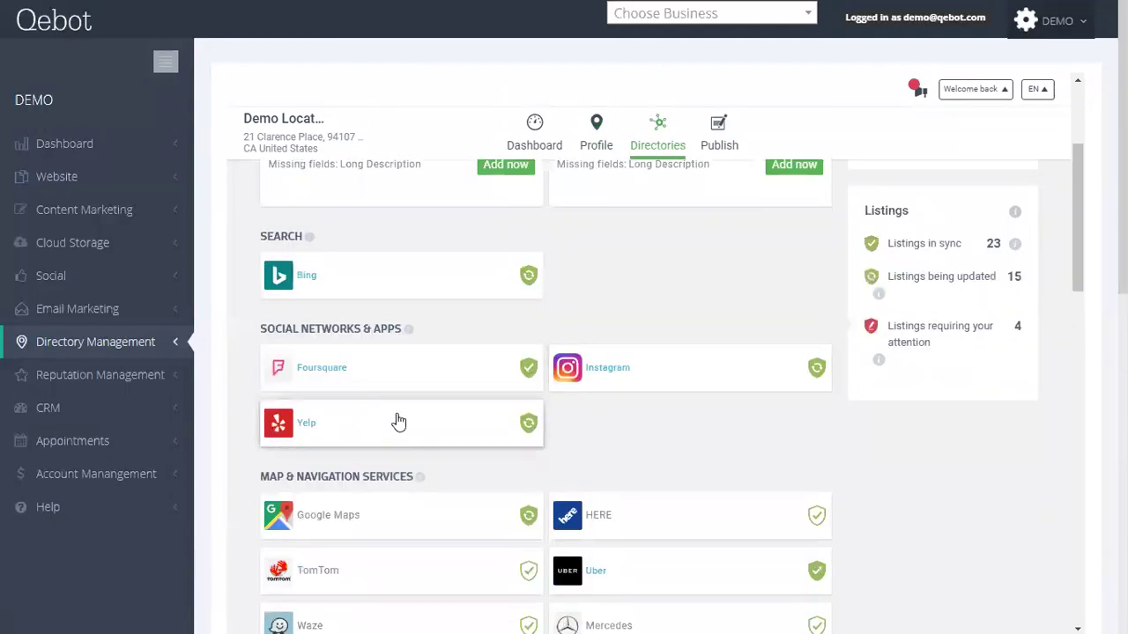
scroll(621, 500, down, 2)
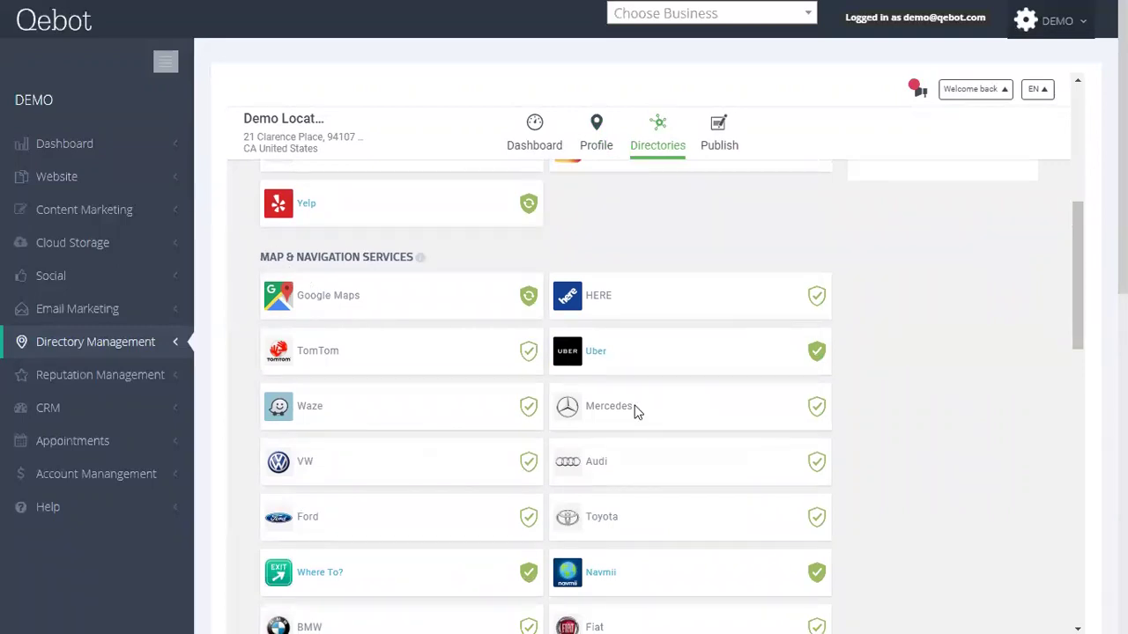
scroll(520, 499, down, 2)
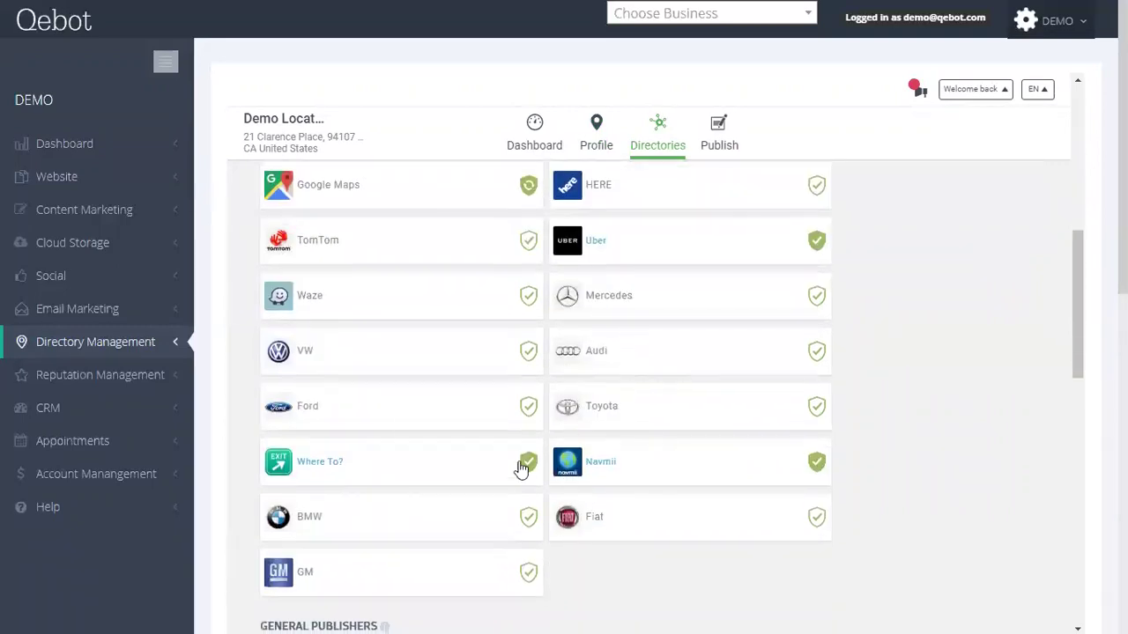
scroll(516, 467, down, 3)
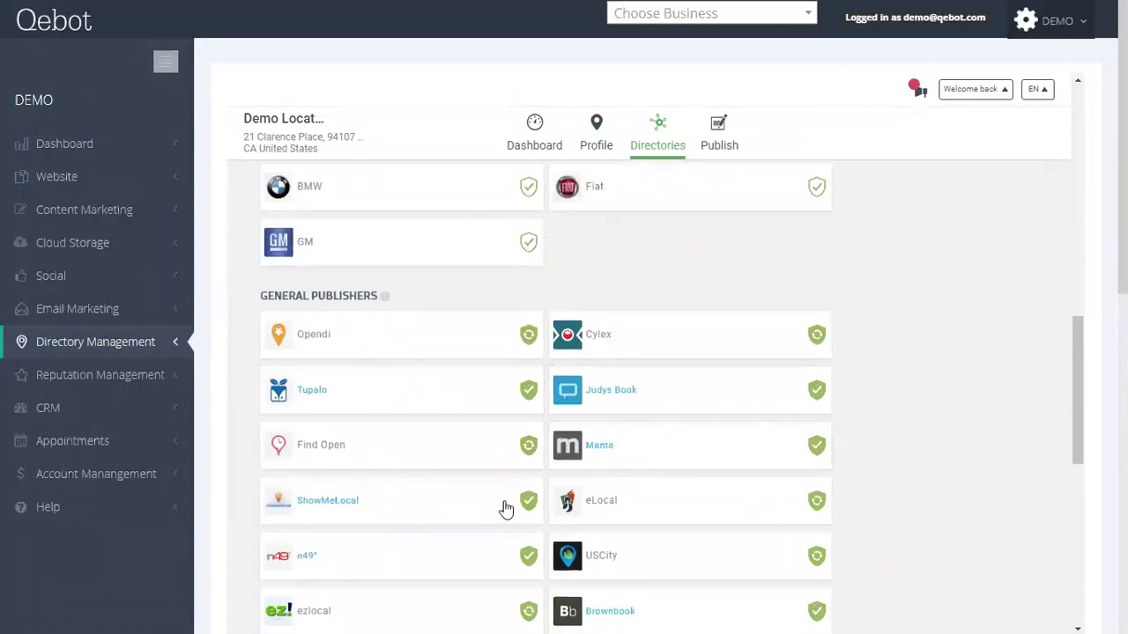
scroll(504, 494, down, 1)
scroll(617, 415, down, 5)
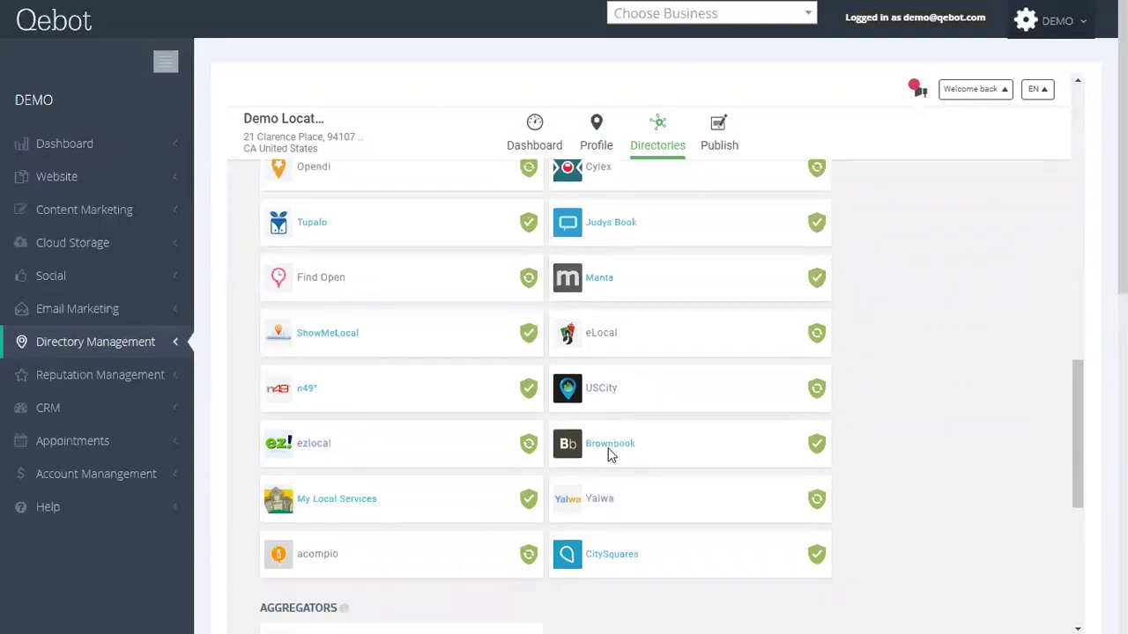
scroll(529, 463, up, 1)
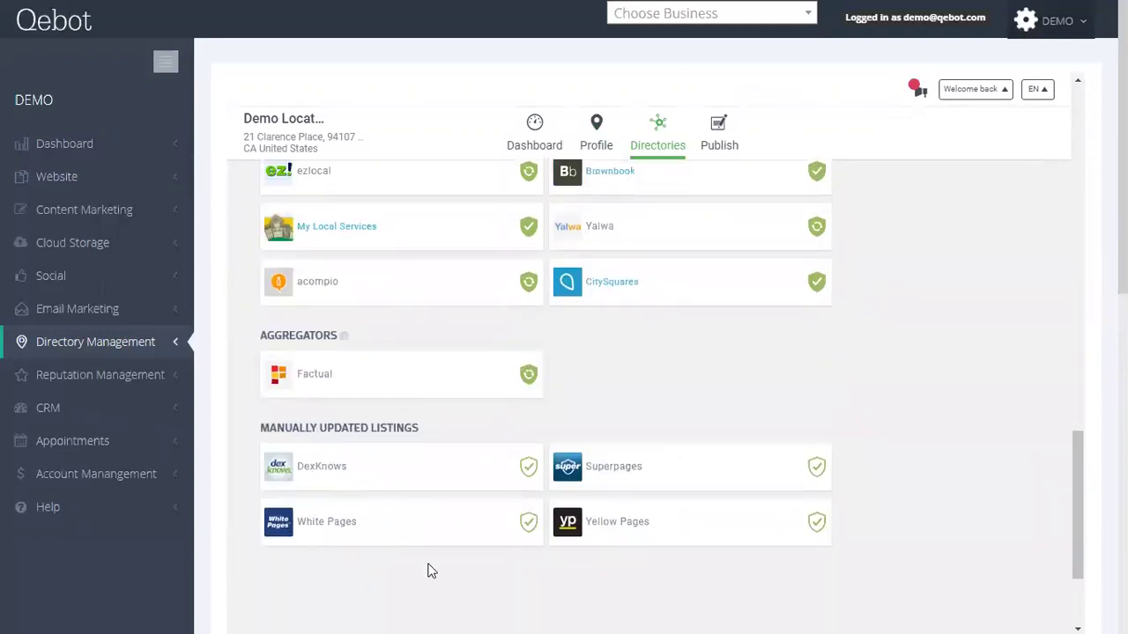
scroll(656, 489, up, 10)
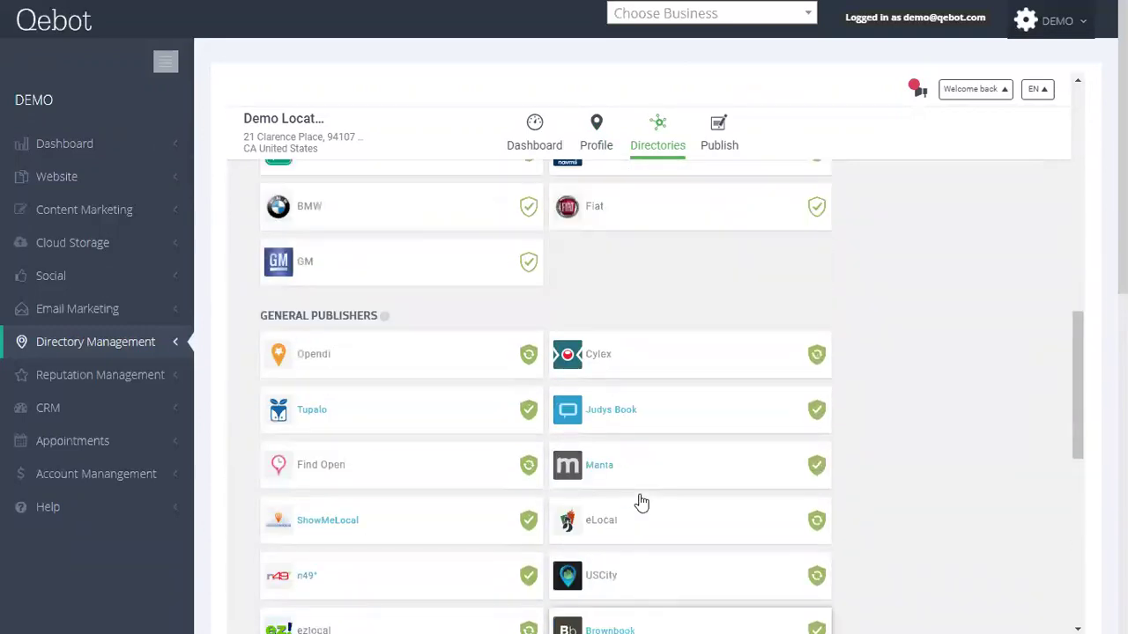
scroll(642, 502, up, 4)
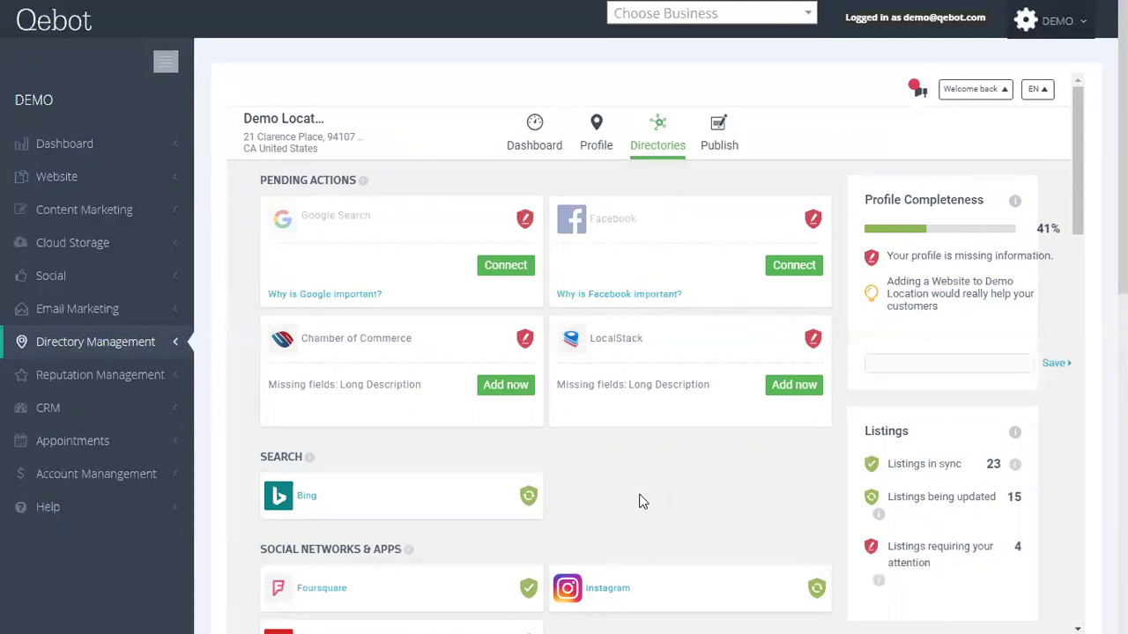
Start the first post in the location's Publish section and look through the News post form down to the publication date
click(719, 150)
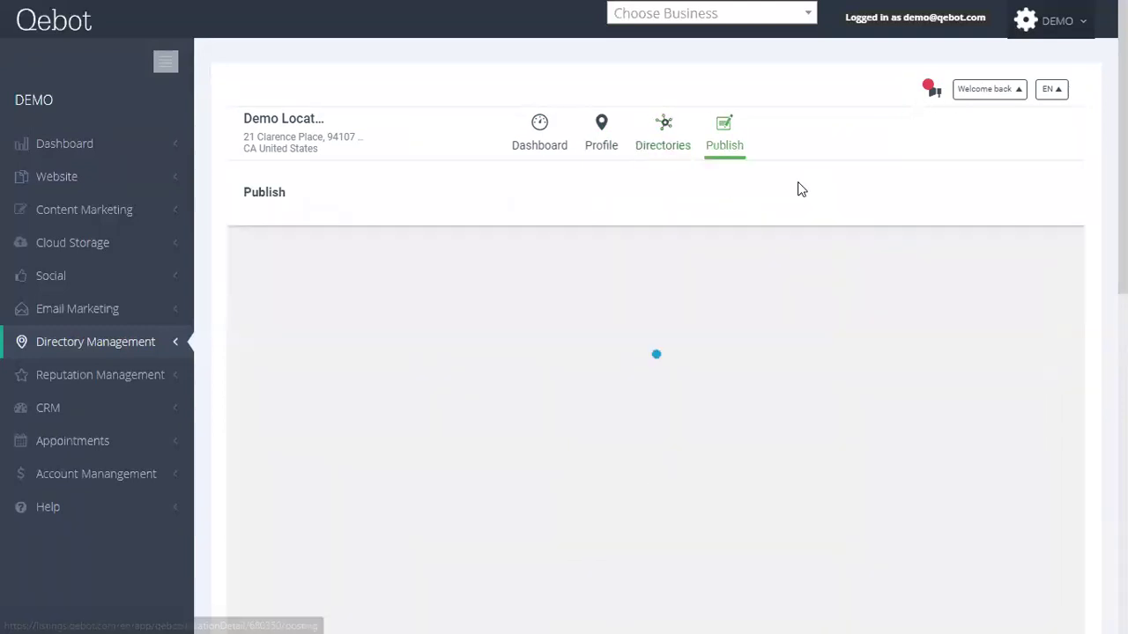
scroll(858, 378, down, 5)
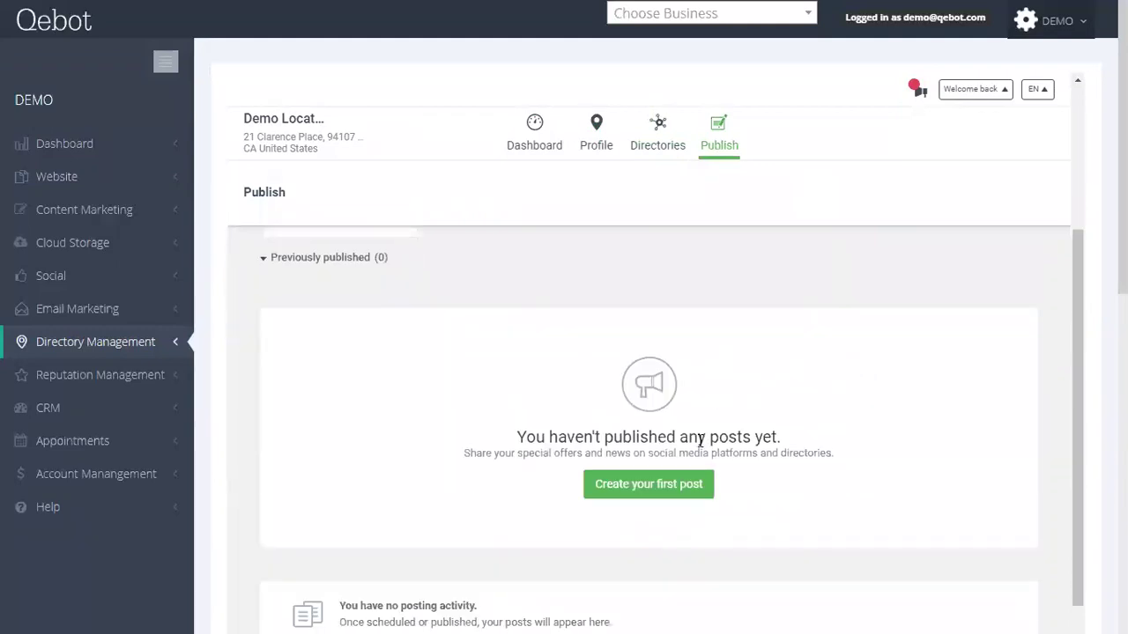
click(692, 484)
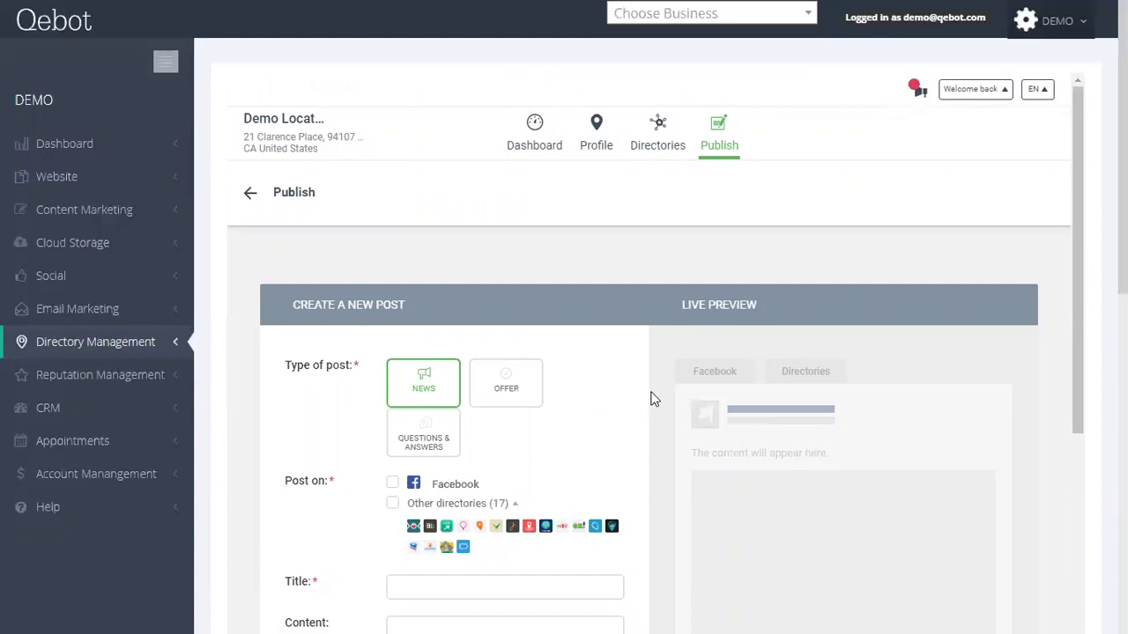
scroll(604, 387, down, 1)
scroll(603, 388, down, 3)
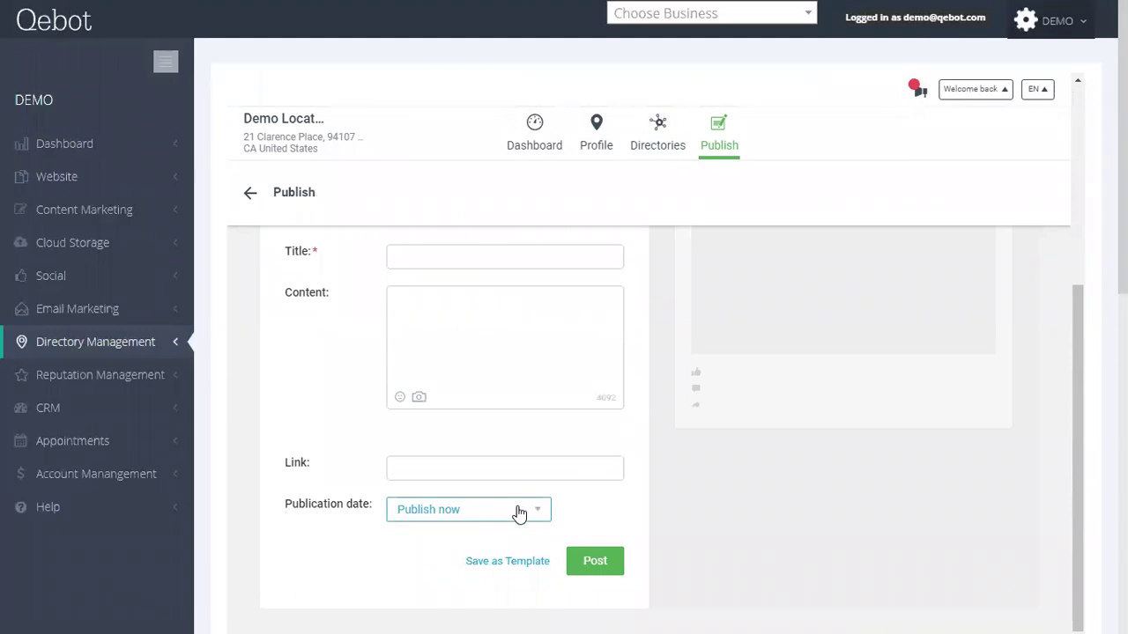
Change the post type to Offer and look through its title, content, link and time range fields
scroll(629, 429, up, 3)
scroll(627, 428, up, 1)
click(511, 396)
scroll(661, 439, down, 1)
scroll(655, 441, down, 2)
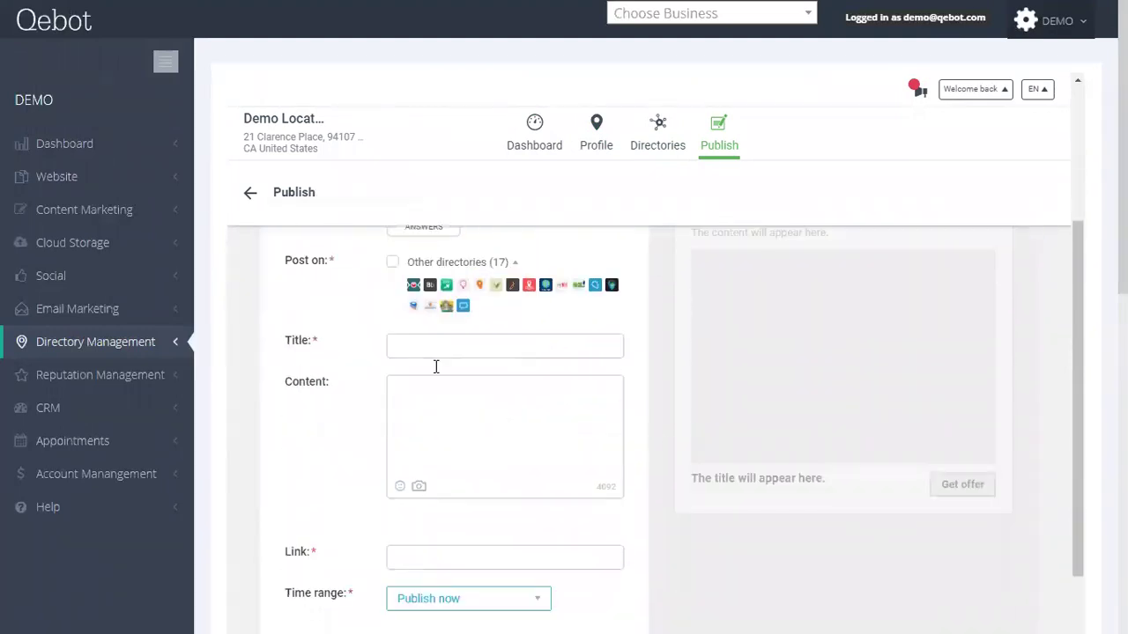
scroll(485, 396, down, 3)
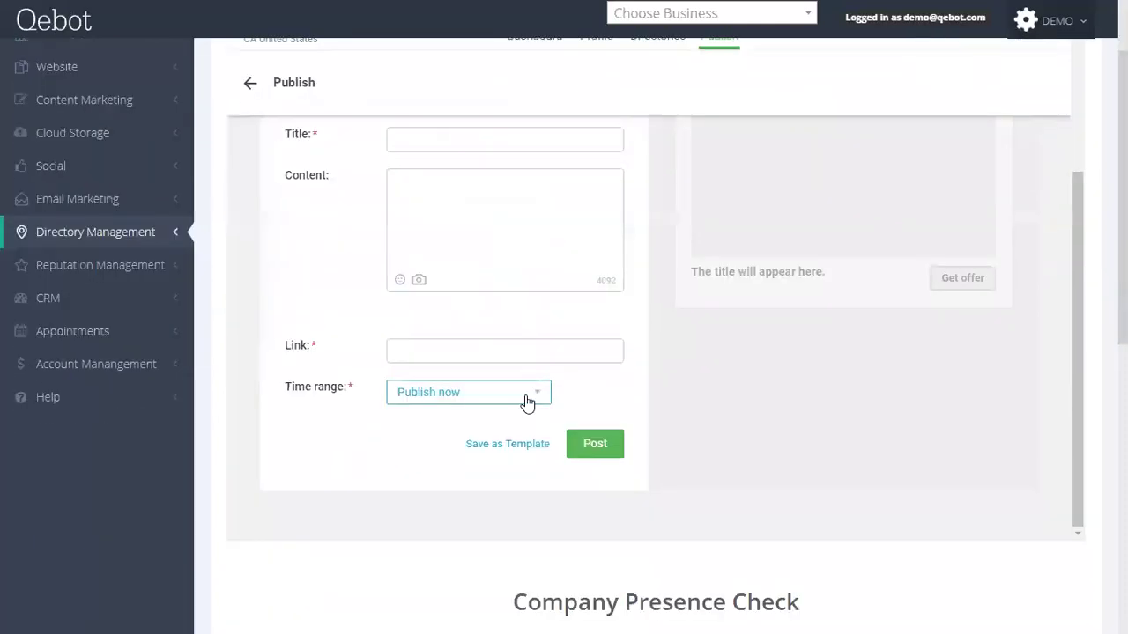
Set the offer's time range to 10/18/2019 - 10/20/2019 and return to the start of the post form
click(527, 403)
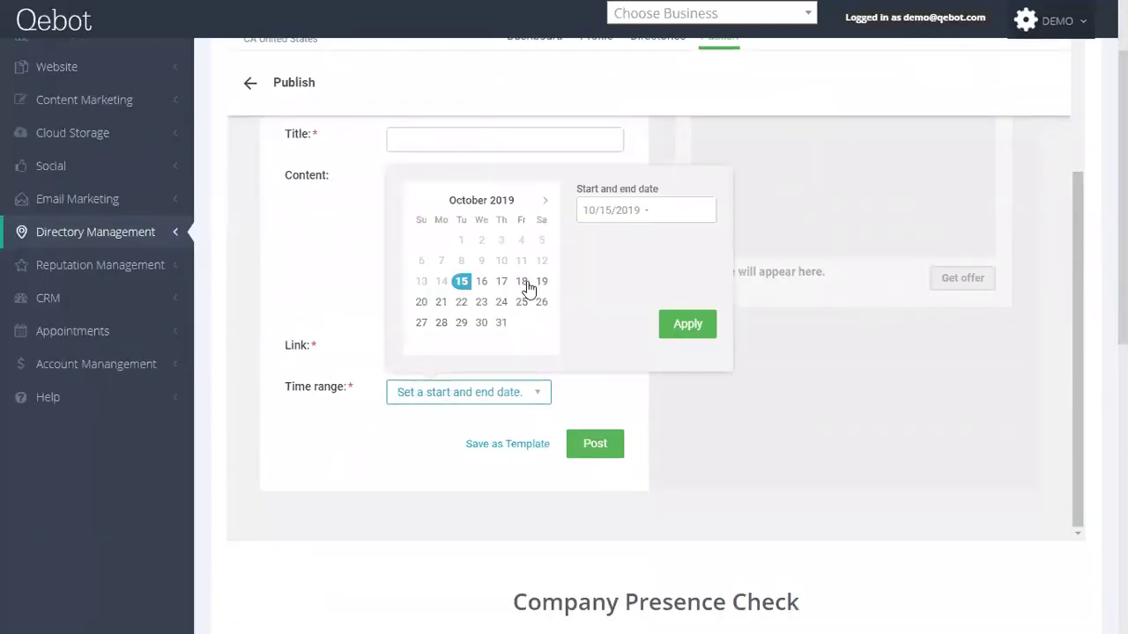
click(524, 282)
click(421, 302)
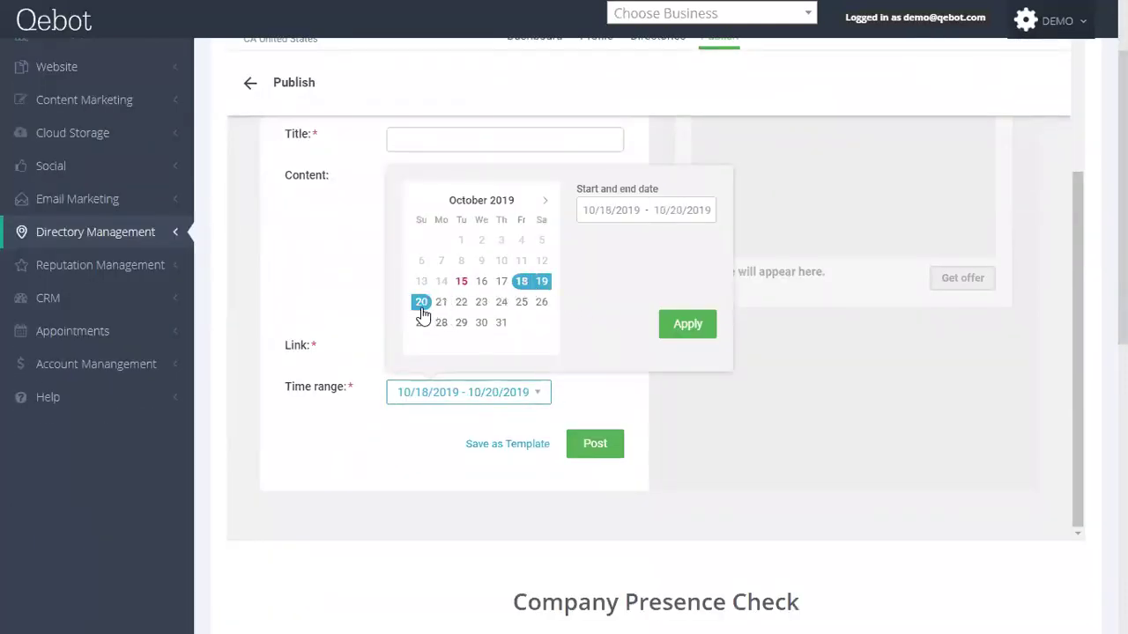
click(682, 326)
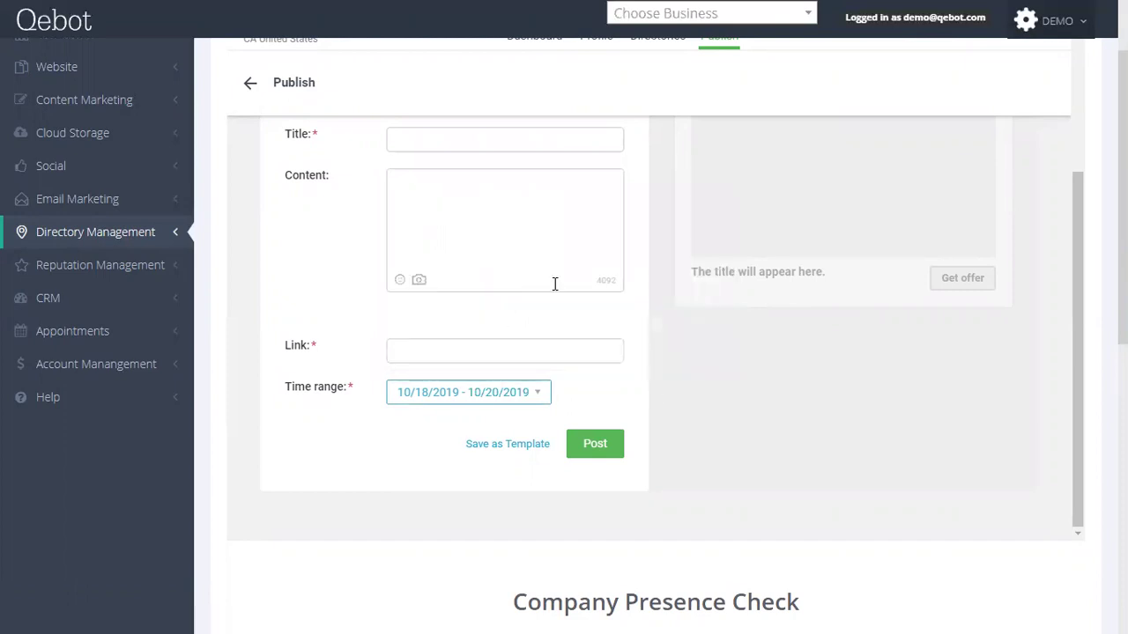
scroll(648, 414, up, 1)
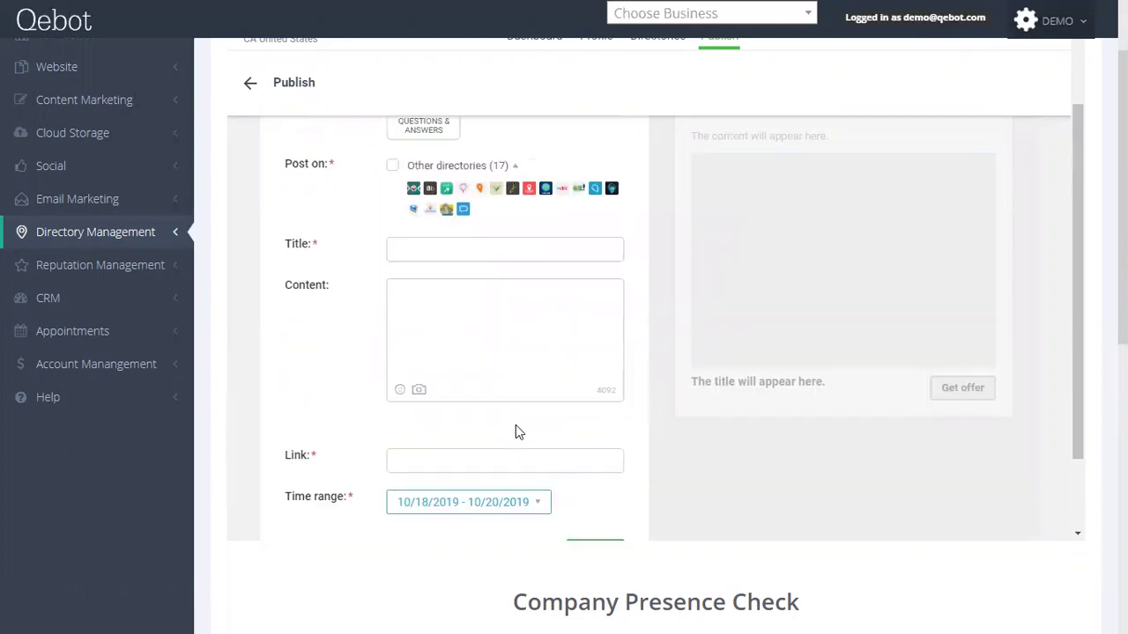
scroll(650, 399, up, 2)
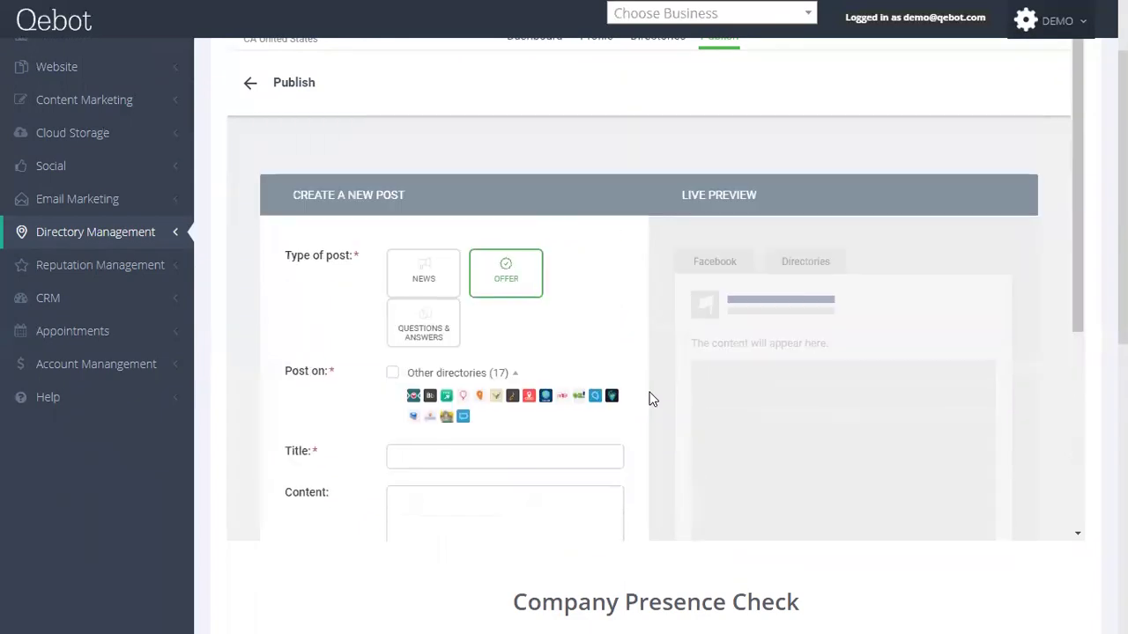
scroll(652, 399, up, 1)
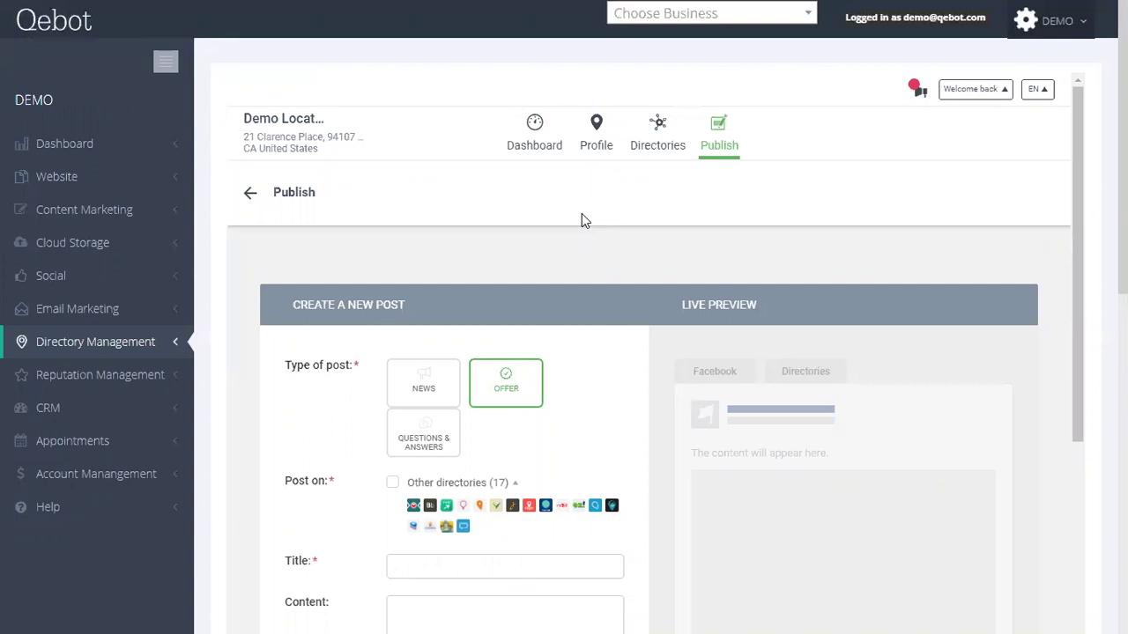
Open Reputation Management and filter its dashboard by the location Phil's BBQ - San Marcos - DEMO
click(81, 385)
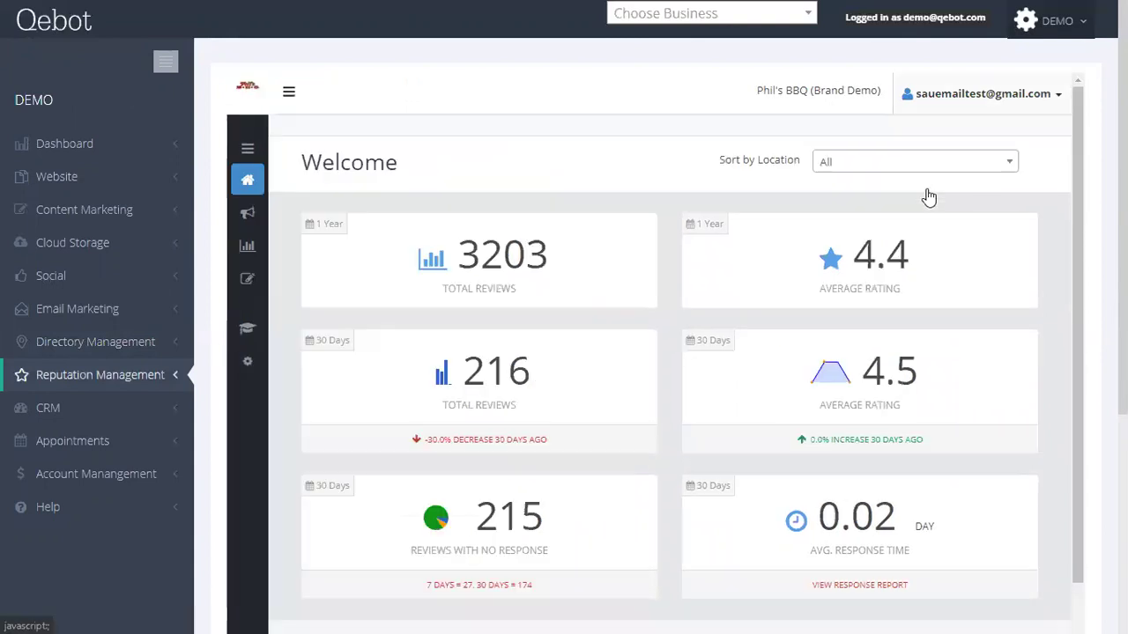
click(903, 171)
click(831, 242)
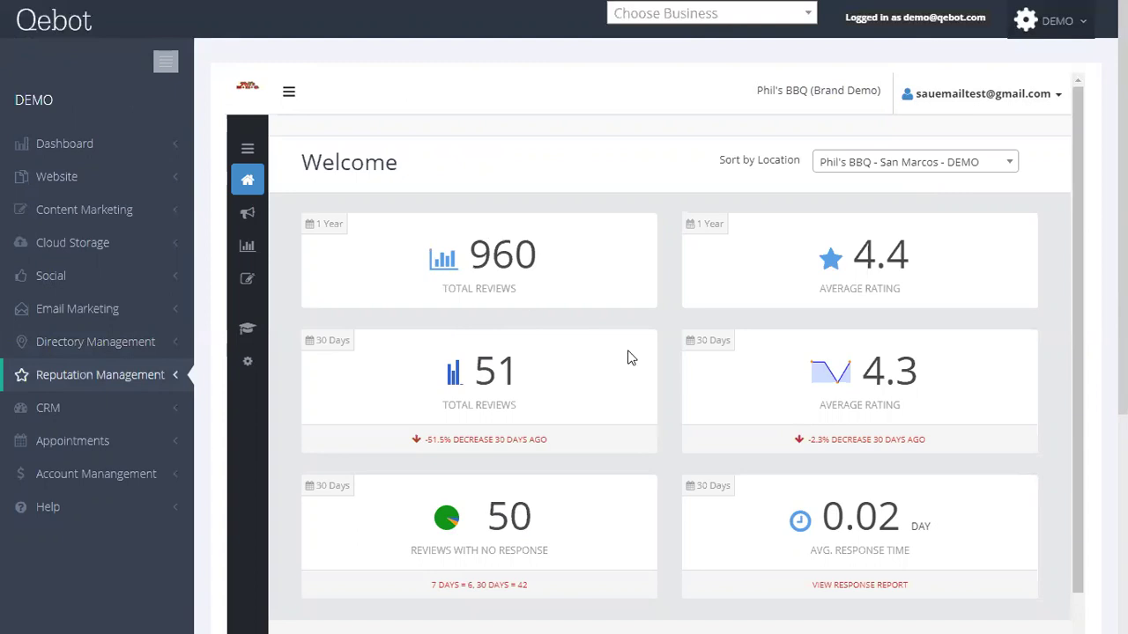
scroll(659, 294, down, 4)
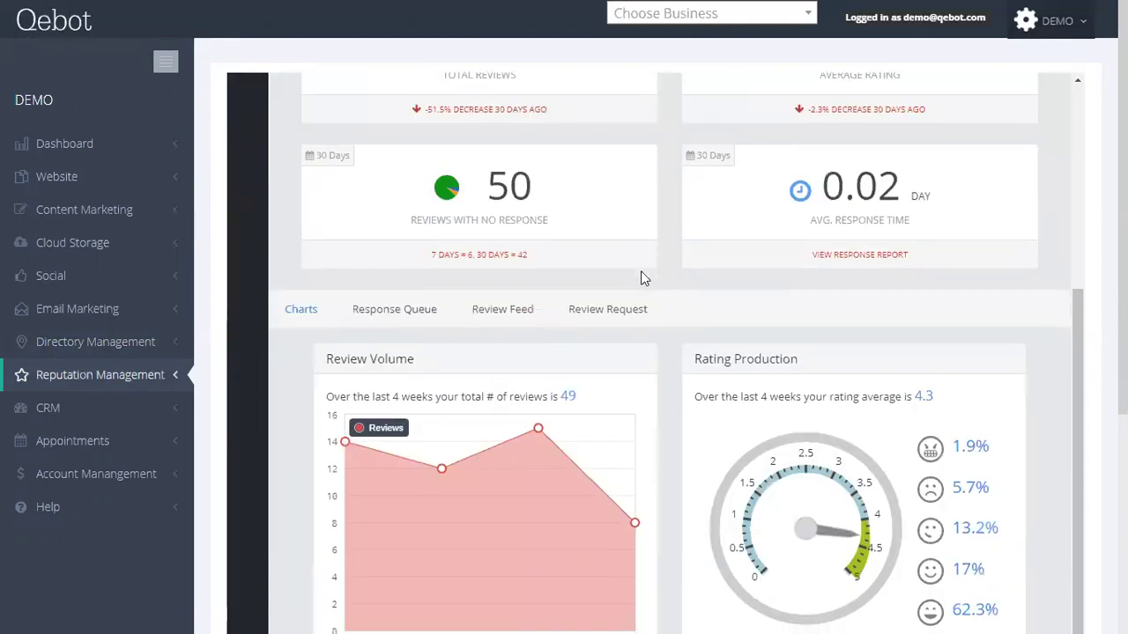
Open the Response Queue and scan the location's outstanding Google reviews
click(403, 309)
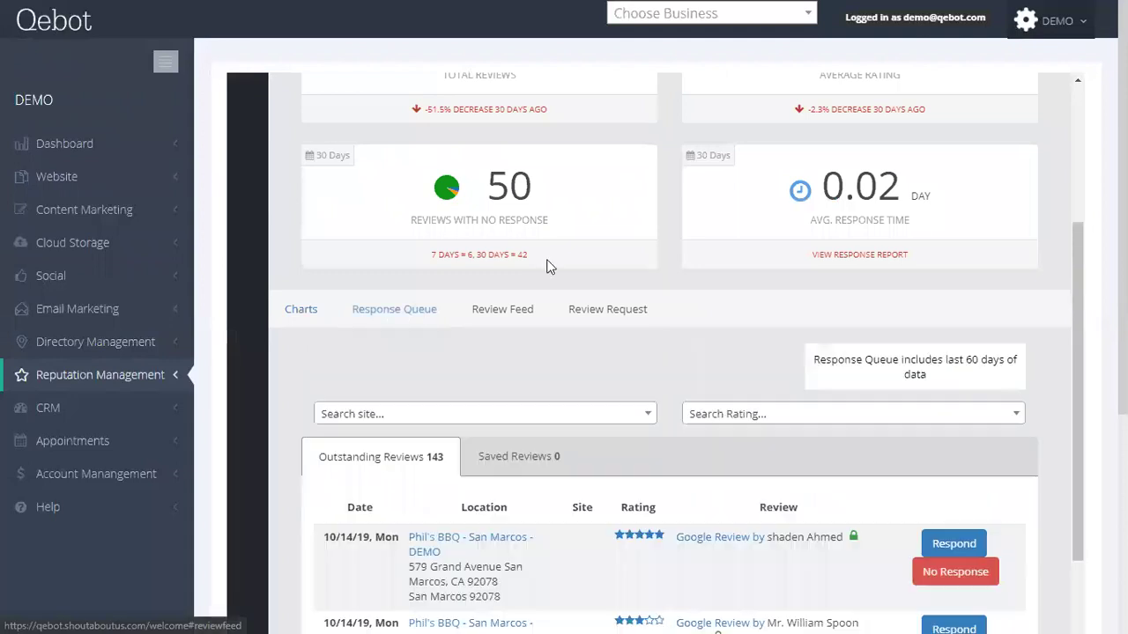
scroll(571, 317, down, 6)
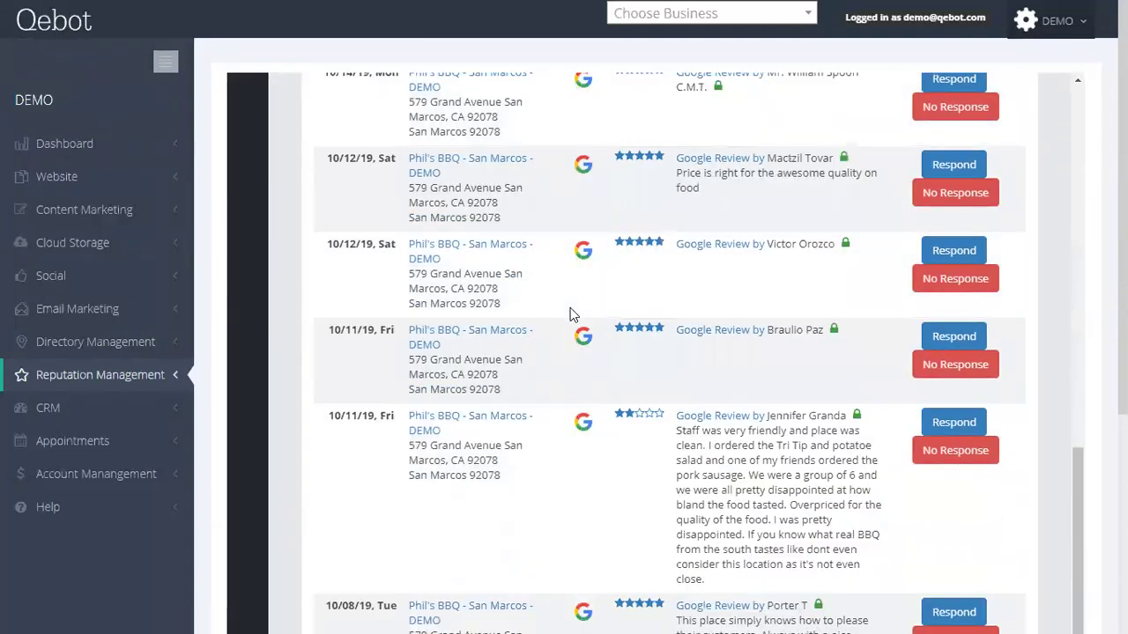
scroll(571, 316, down, 6)
click(723, 464)
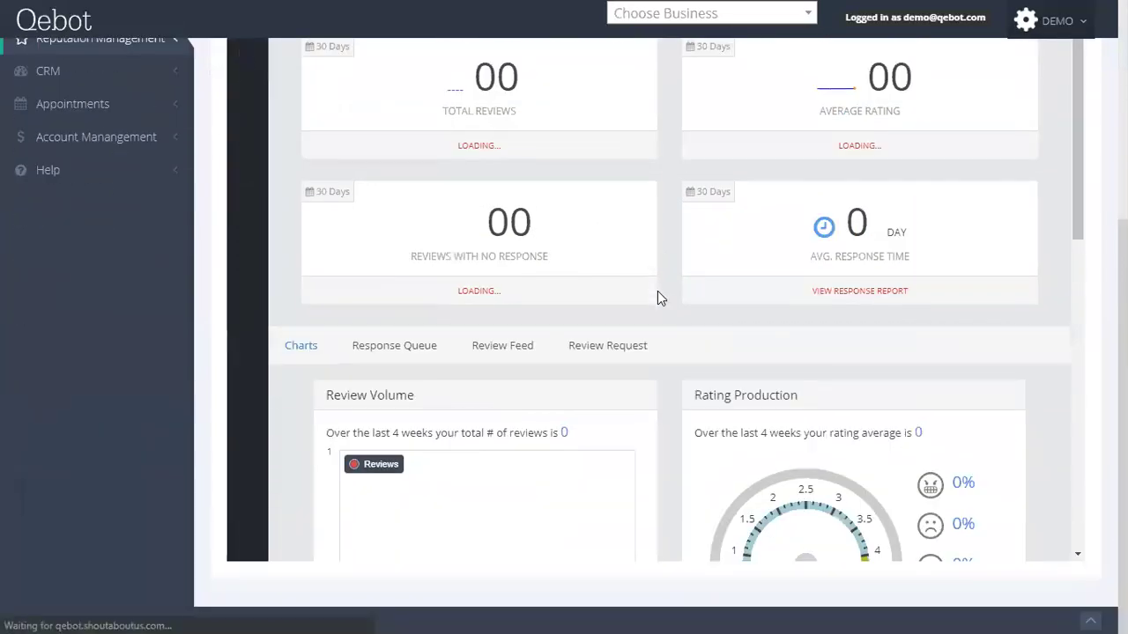
click(408, 349)
scroll(791, 333, down, 3)
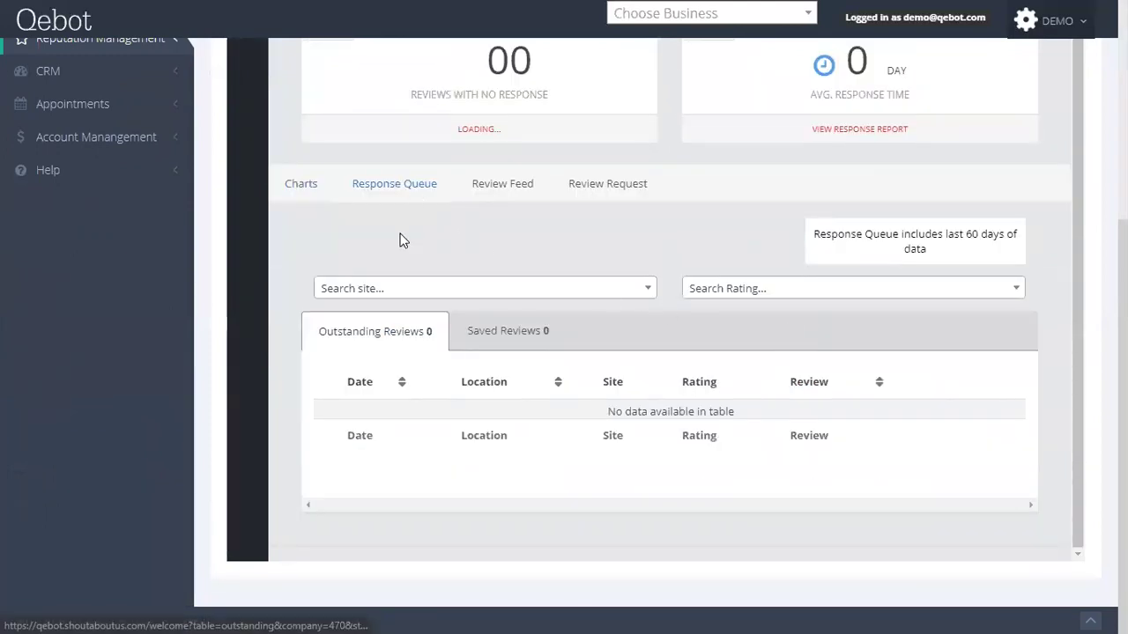
scroll(355, 236, up, 10)
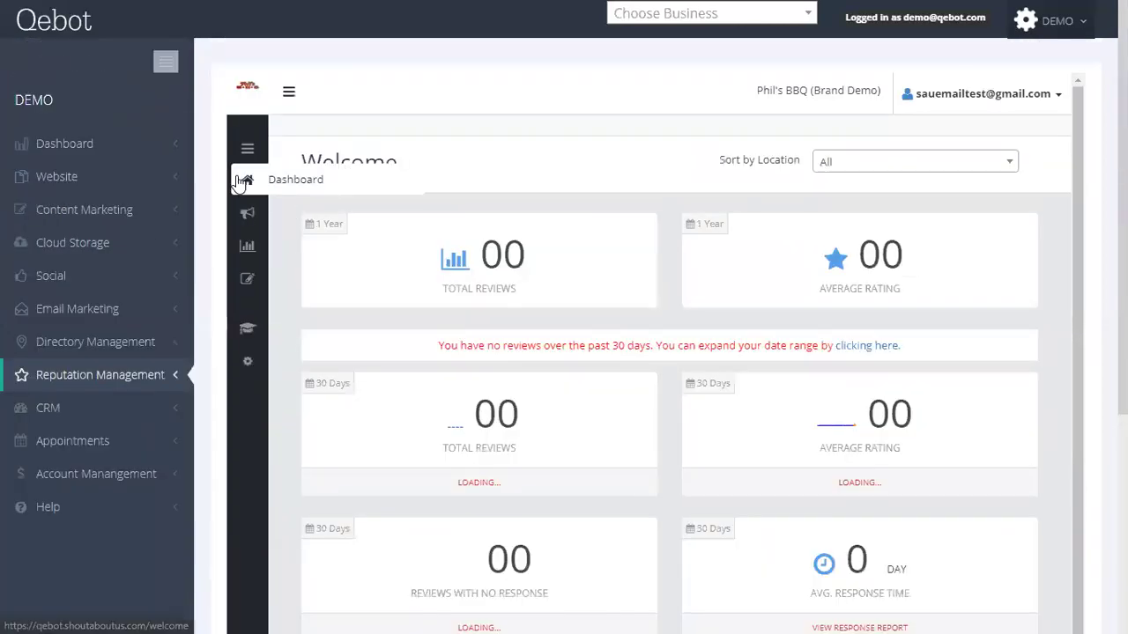
Reload the reputation dashboard, filter it again by Phil's BBQ - San Marcos - DEMO, and examine the review volume and rating charts
click(239, 183)
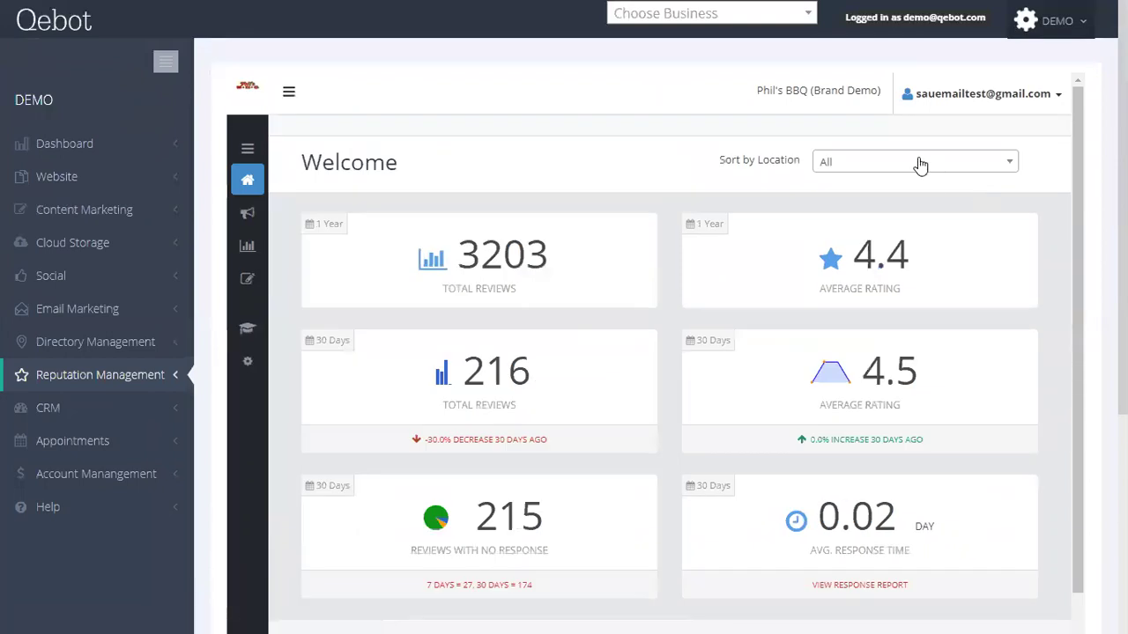
click(916, 164)
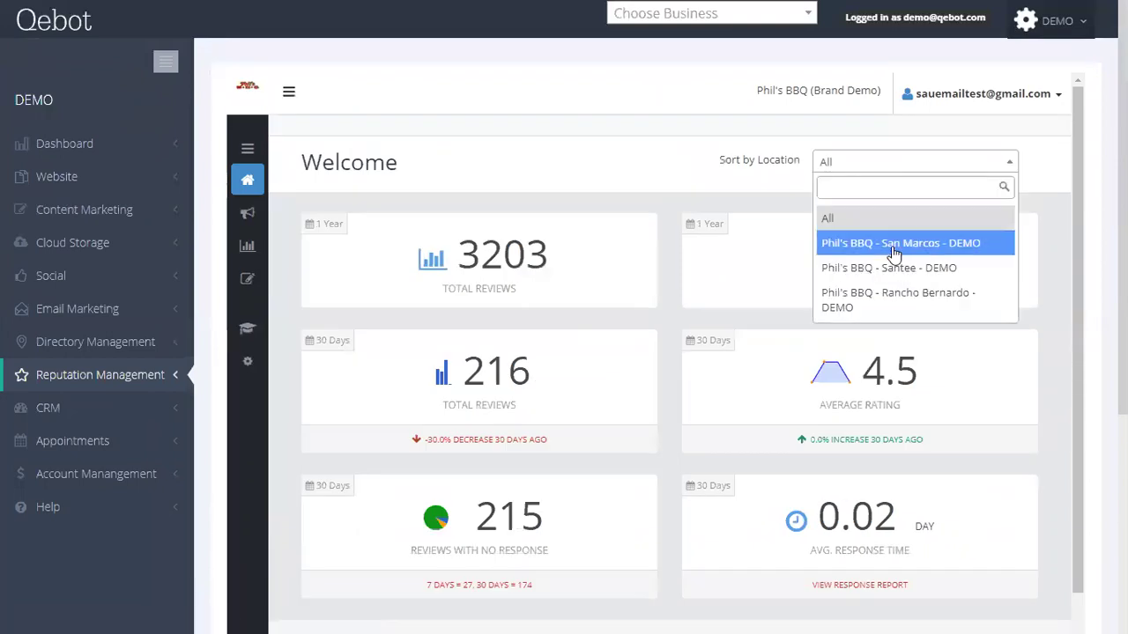
click(881, 243)
scroll(656, 231, down, 6)
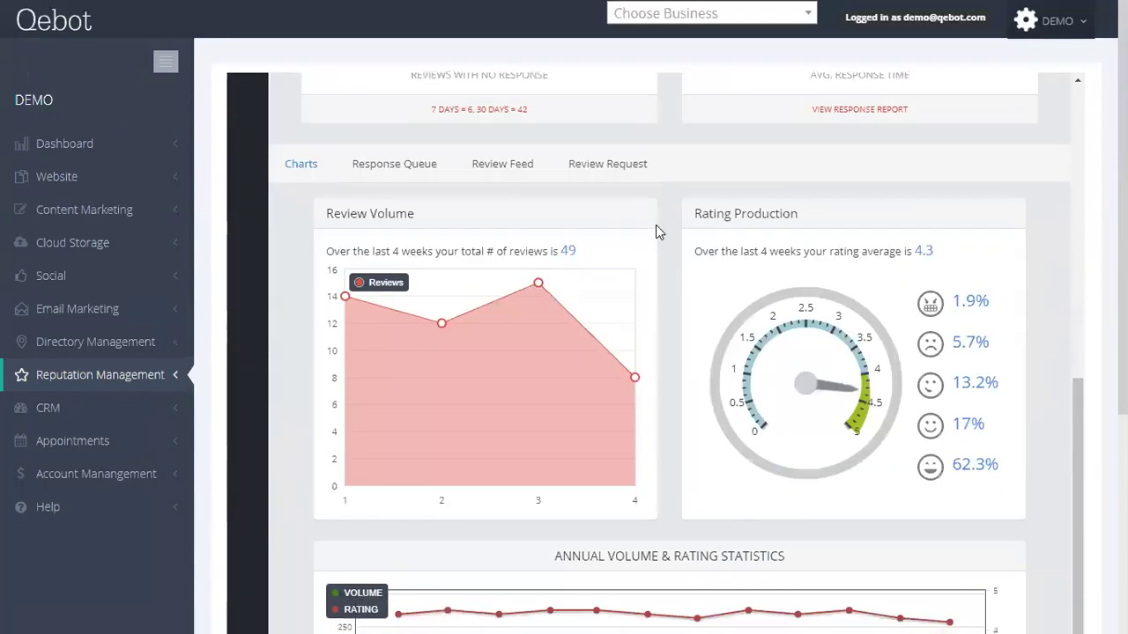
scroll(622, 441, down, 4)
Return to the Response Queue and view the outstanding reviews with their respond and no-response options
scroll(518, 302, up, 6)
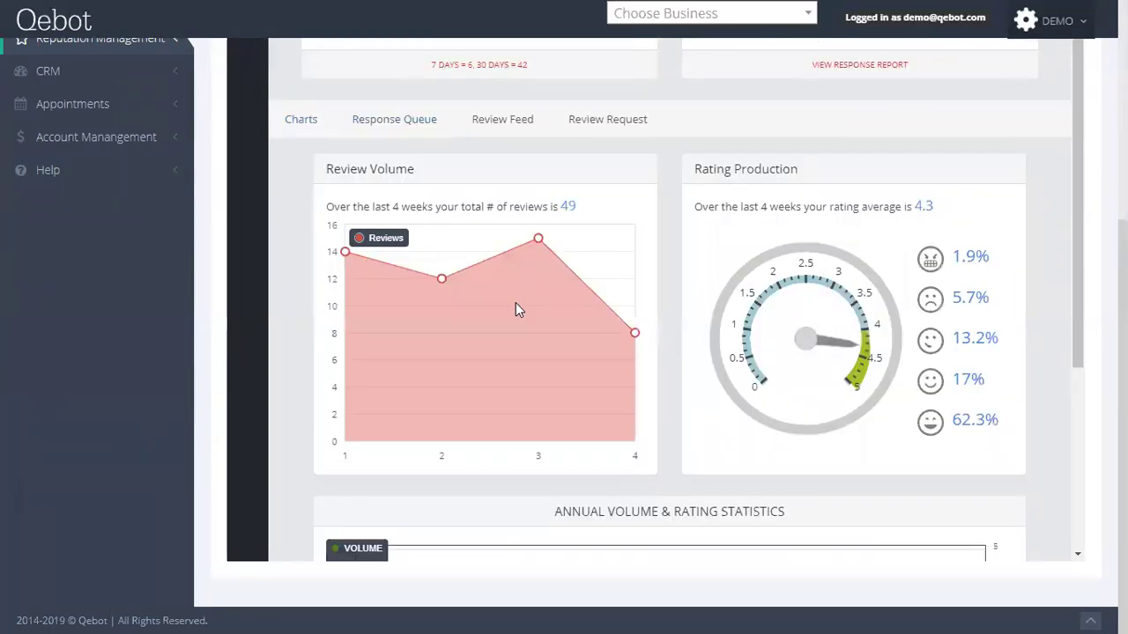
click(412, 271)
scroll(723, 339, down, 4)
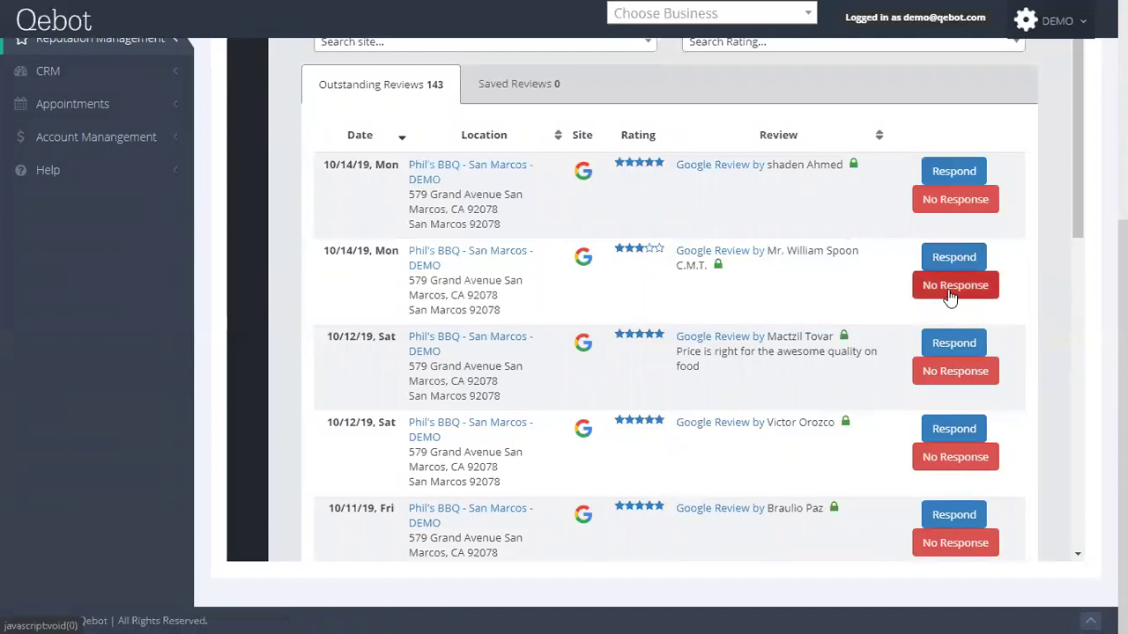
Open the response form for the three-star Google review dated 10/14/19 and view its details and public response options
click(936, 263)
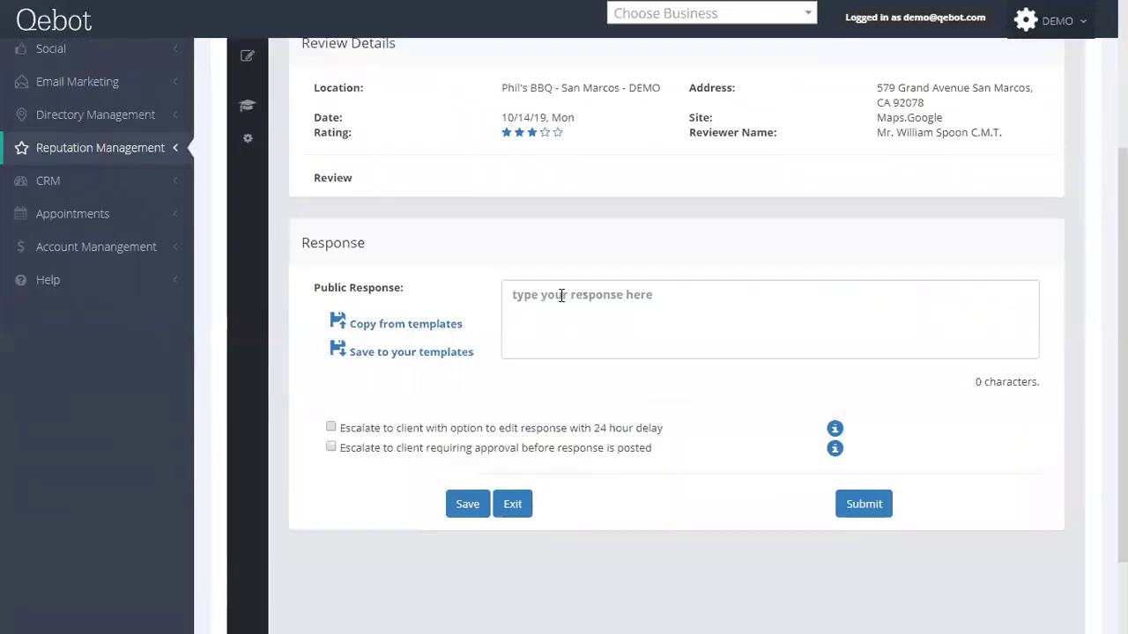
click(639, 296)
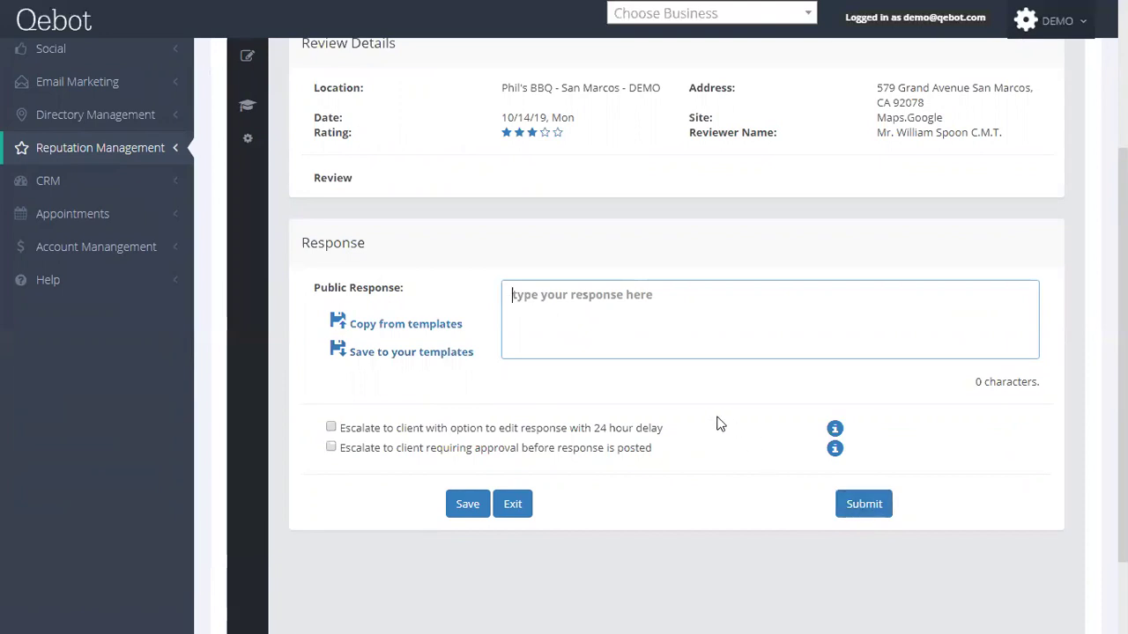
scroll(719, 424, up, 3)
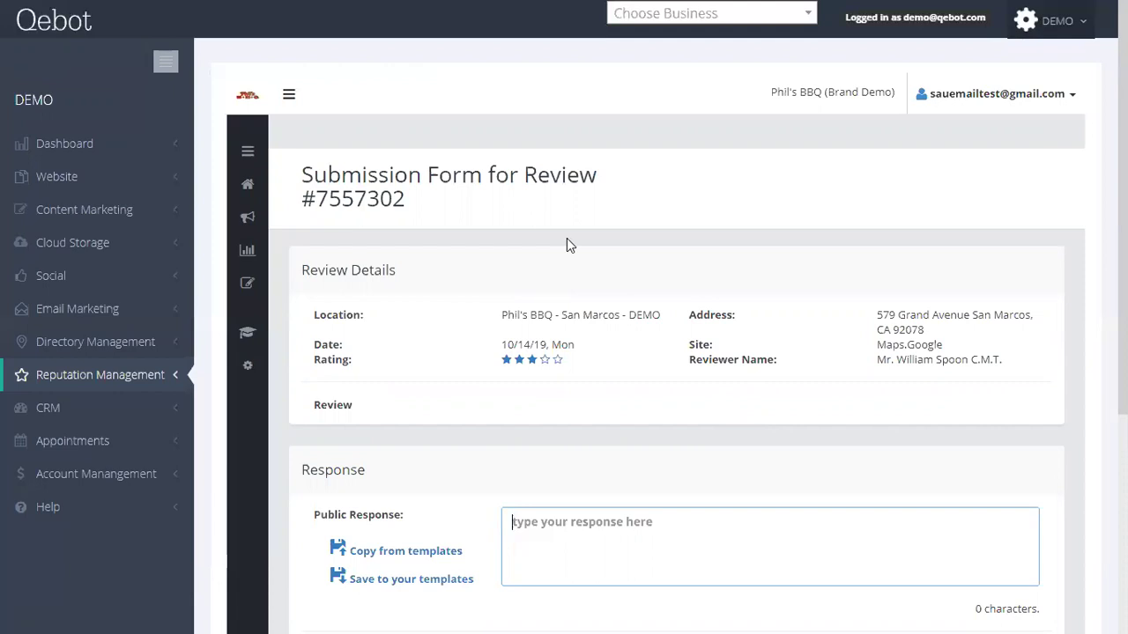
Open the review request form and examine the text message template used for requesting reviews
click(248, 217)
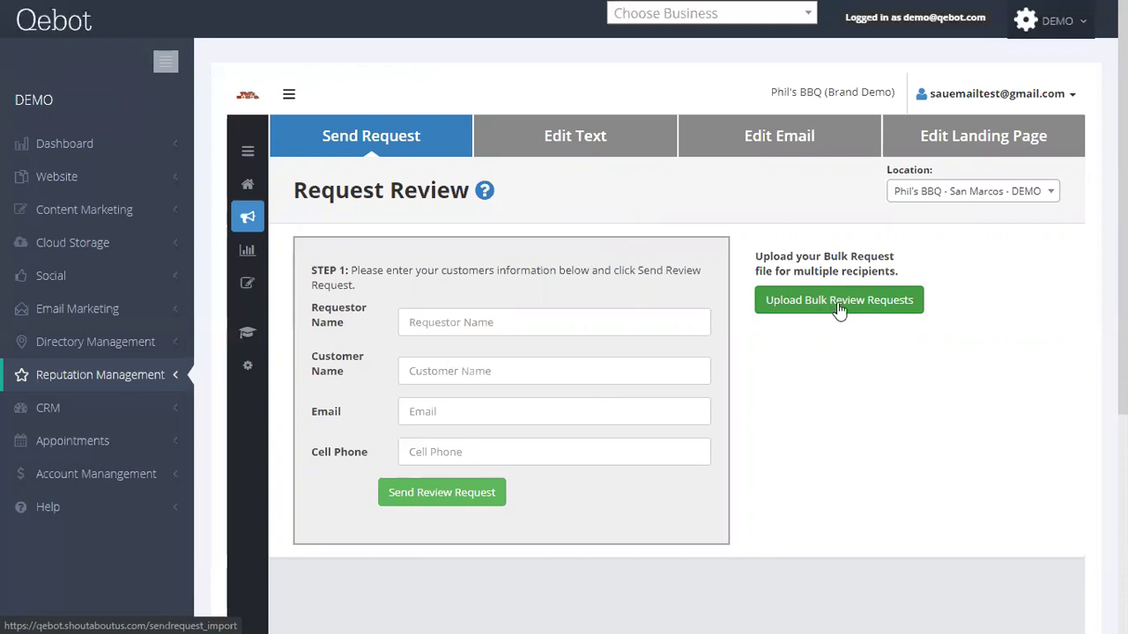
click(591, 152)
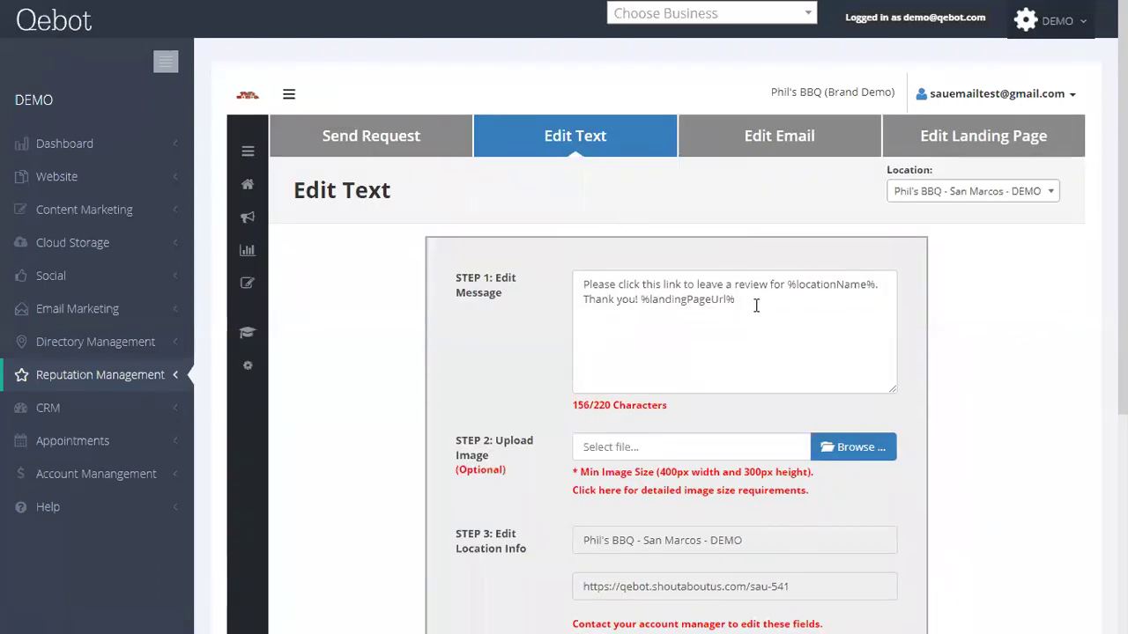
drag(756, 306, 608, 283)
click(714, 331)
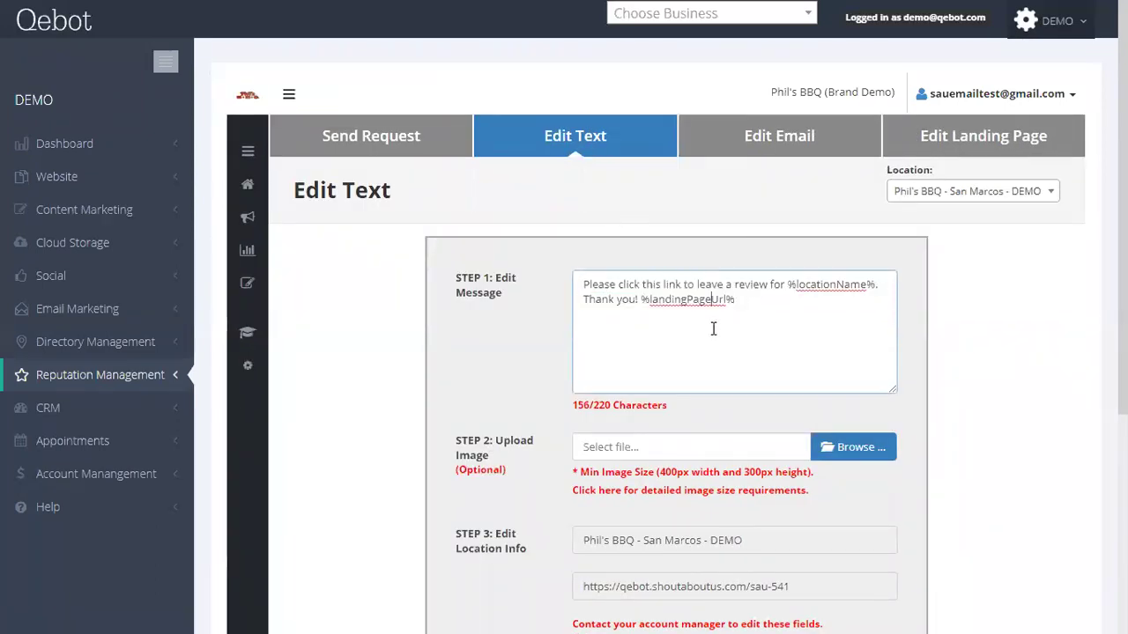
Open the review request email editor, disable Customer Satisfaction, and keep Direct Template 1 as the email template
click(741, 145)
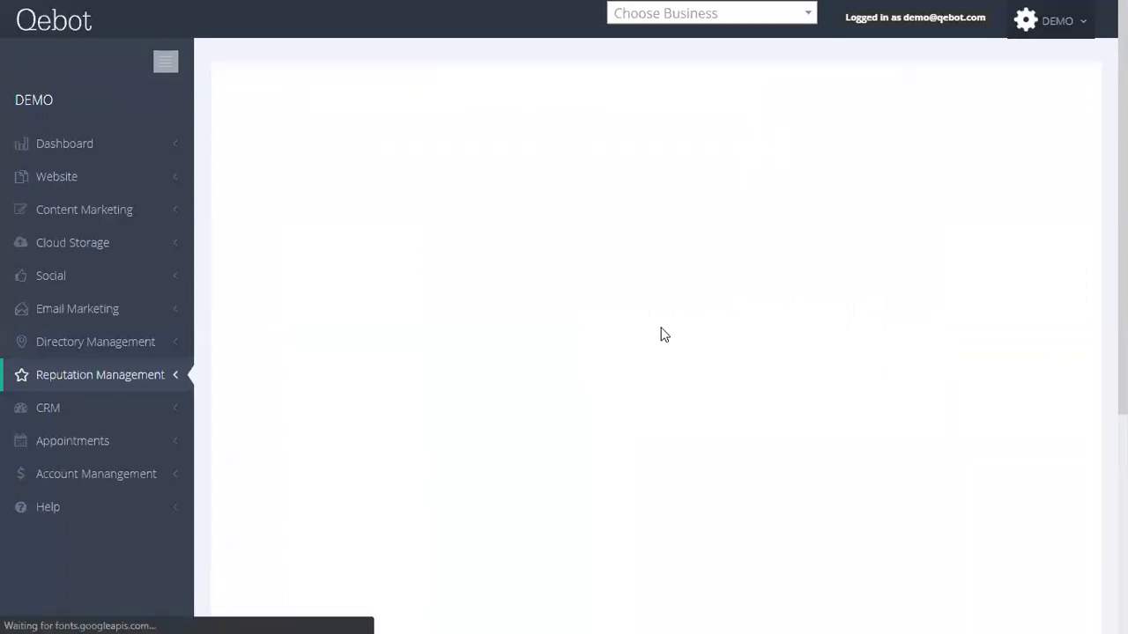
scroll(578, 385, down, 3)
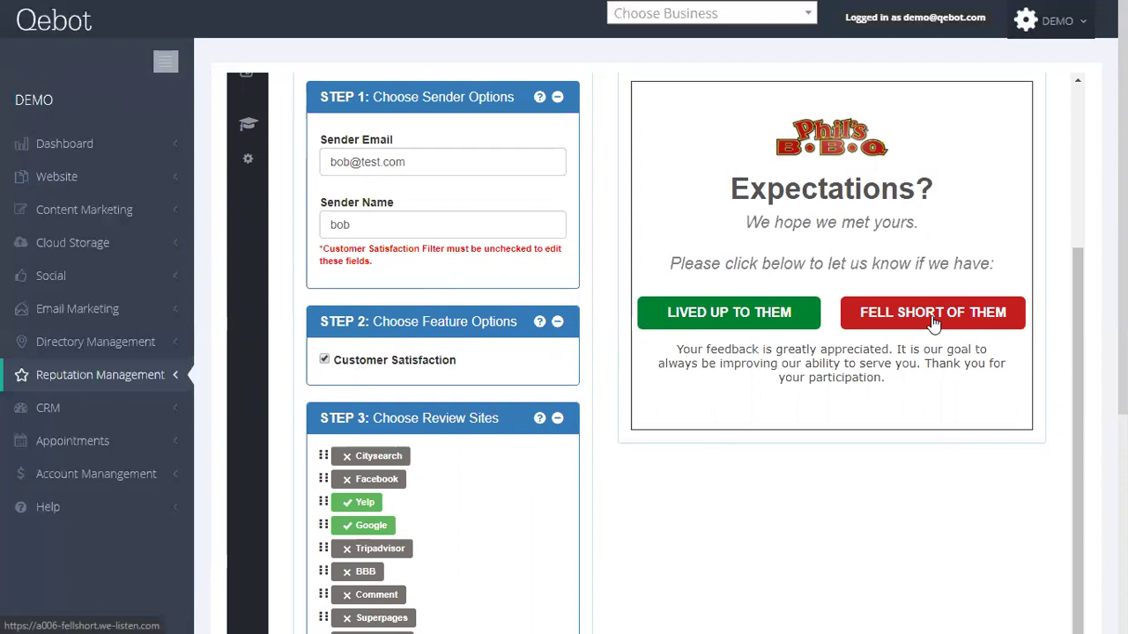
click(324, 359)
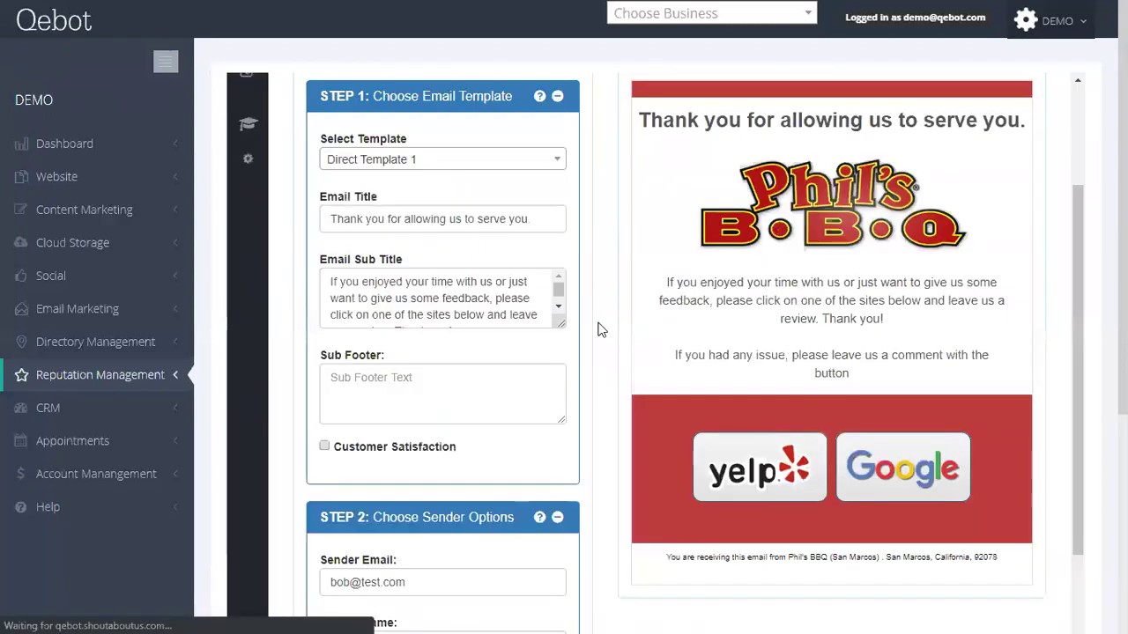
scroll(602, 323, up, 2)
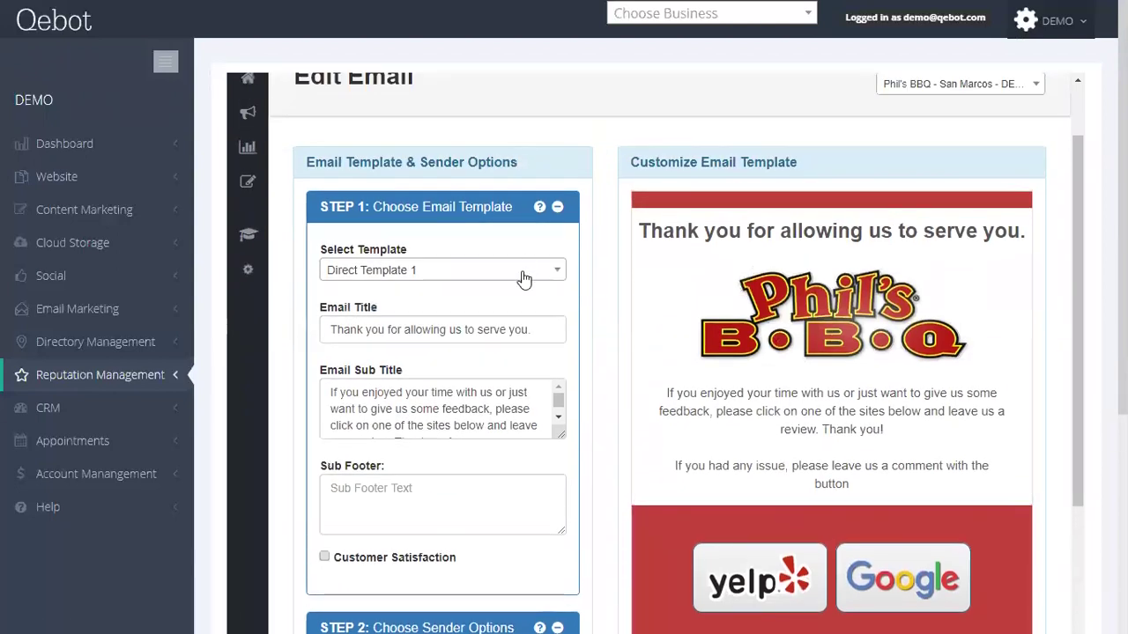
click(525, 269)
click(590, 282)
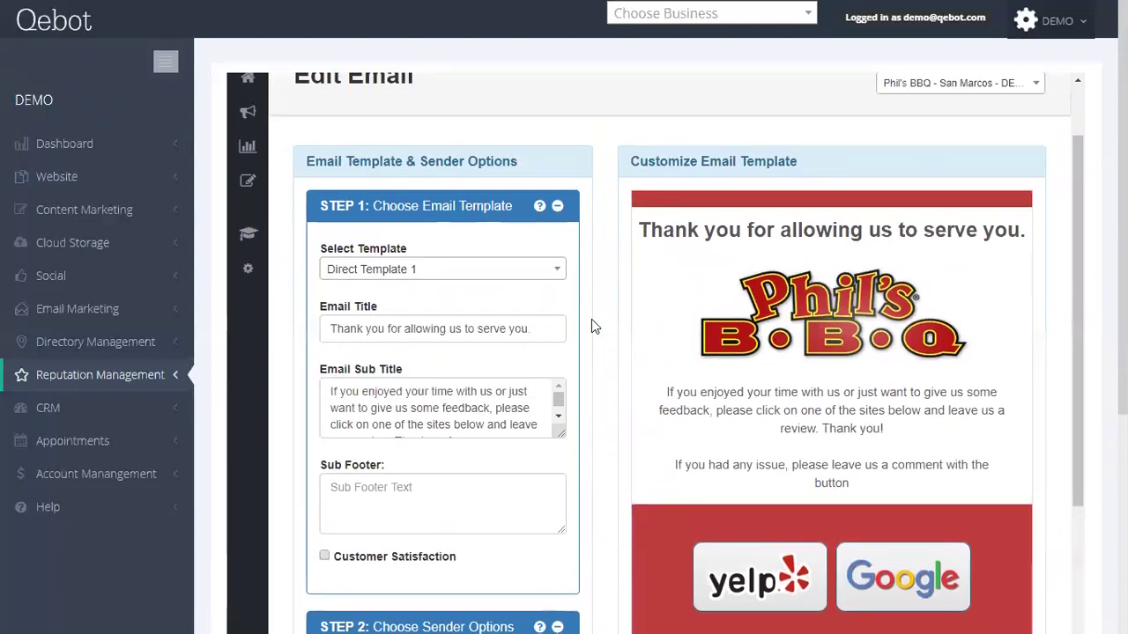
Enable Facebook and Tripadvisor as review sites in the email with Yelp placed above Facebook, and save the page settings
scroll(764, 380, down, 1)
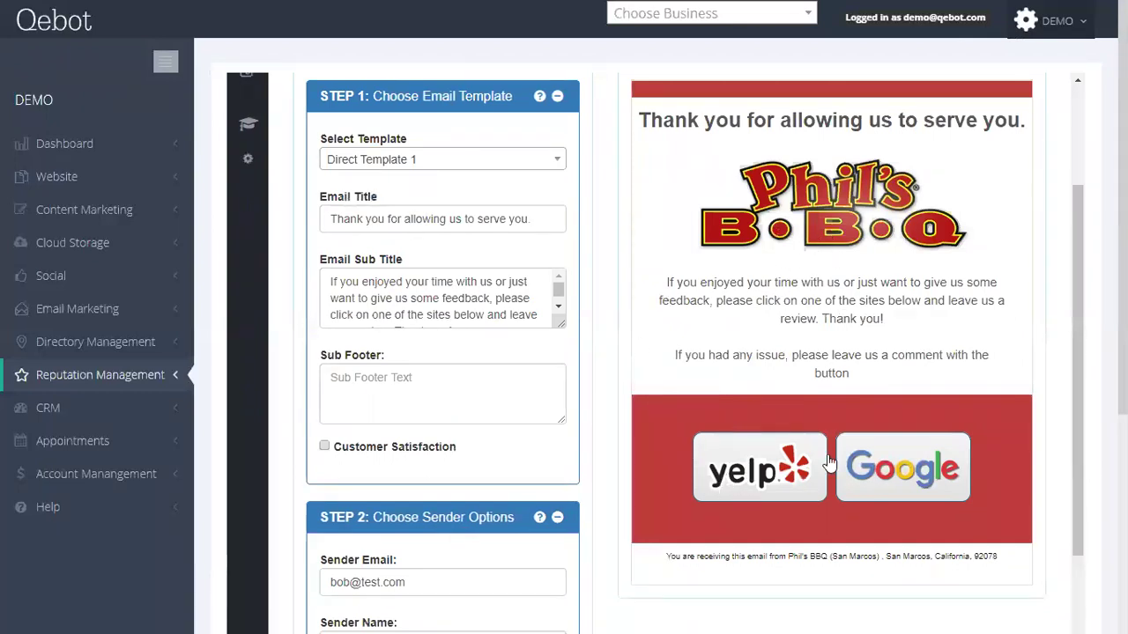
scroll(600, 381, down, 1)
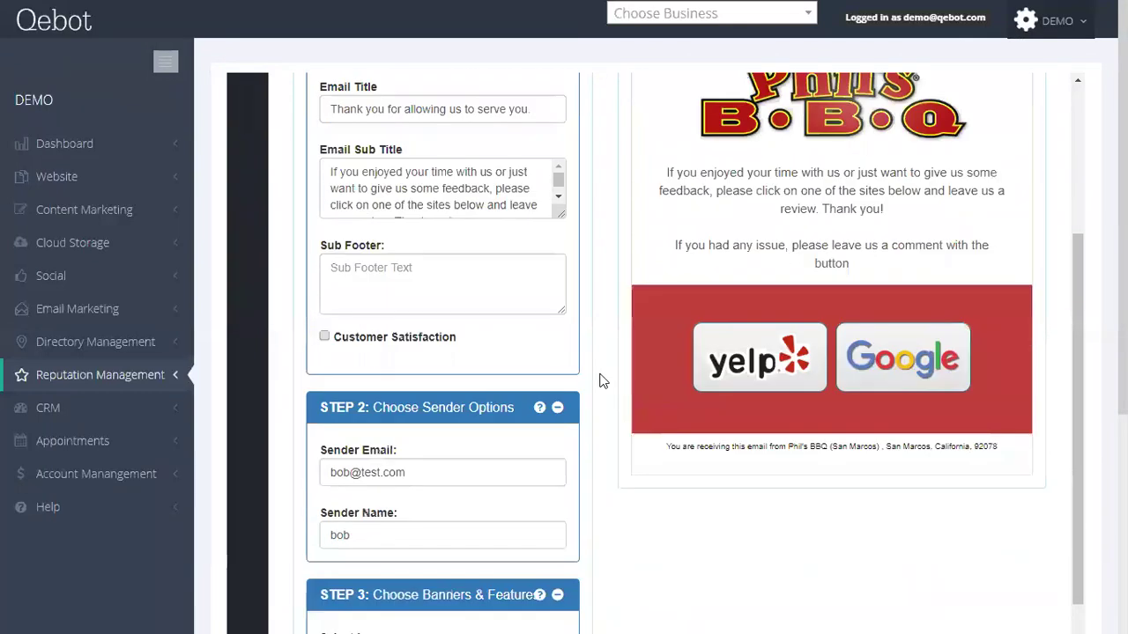
scroll(601, 381, down, 2)
scroll(630, 392, down, 3)
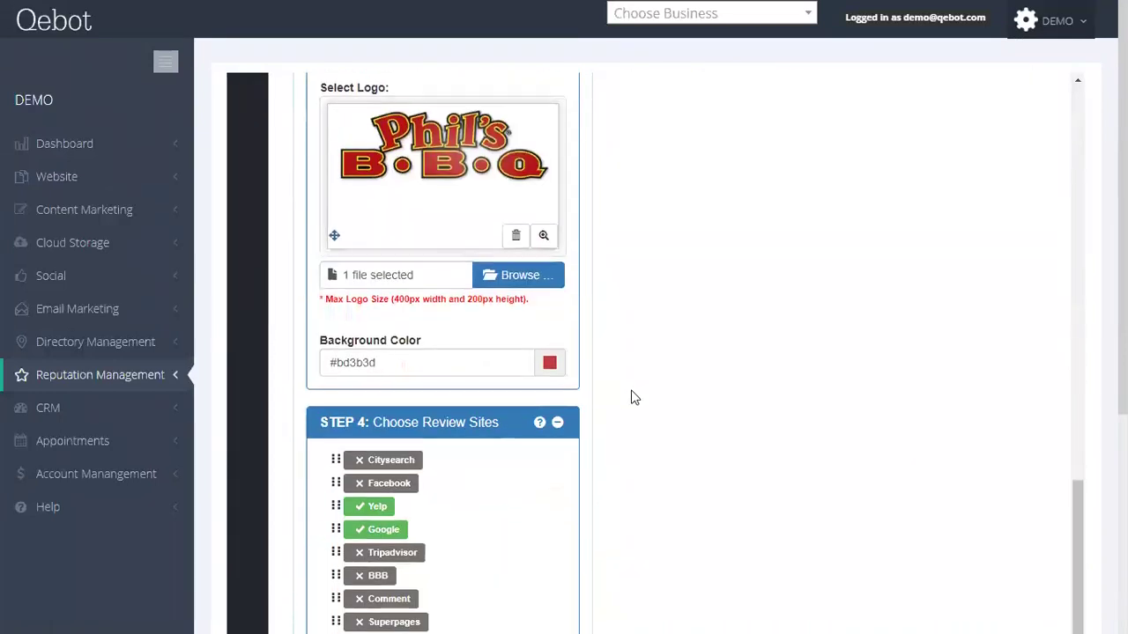
scroll(631, 398, down, 2)
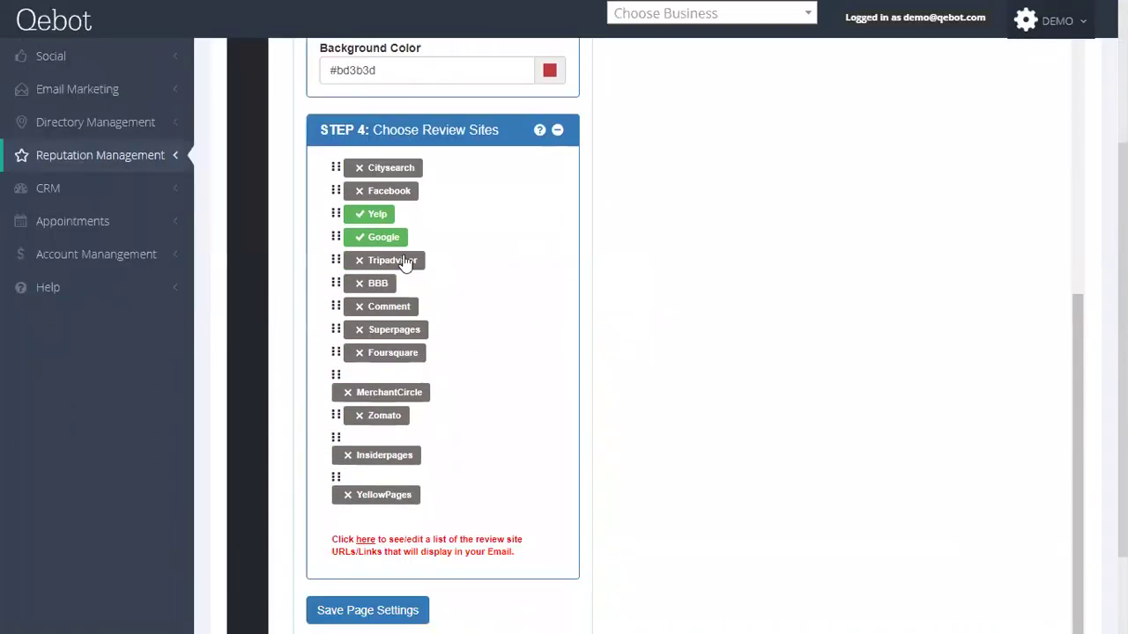
click(362, 194)
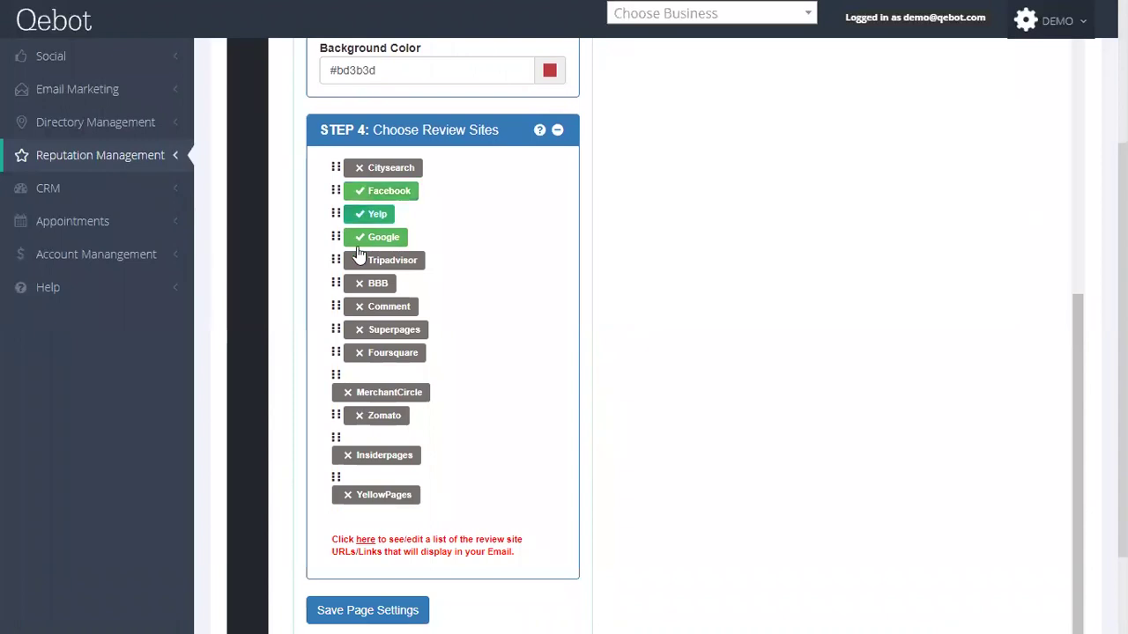
click(363, 260)
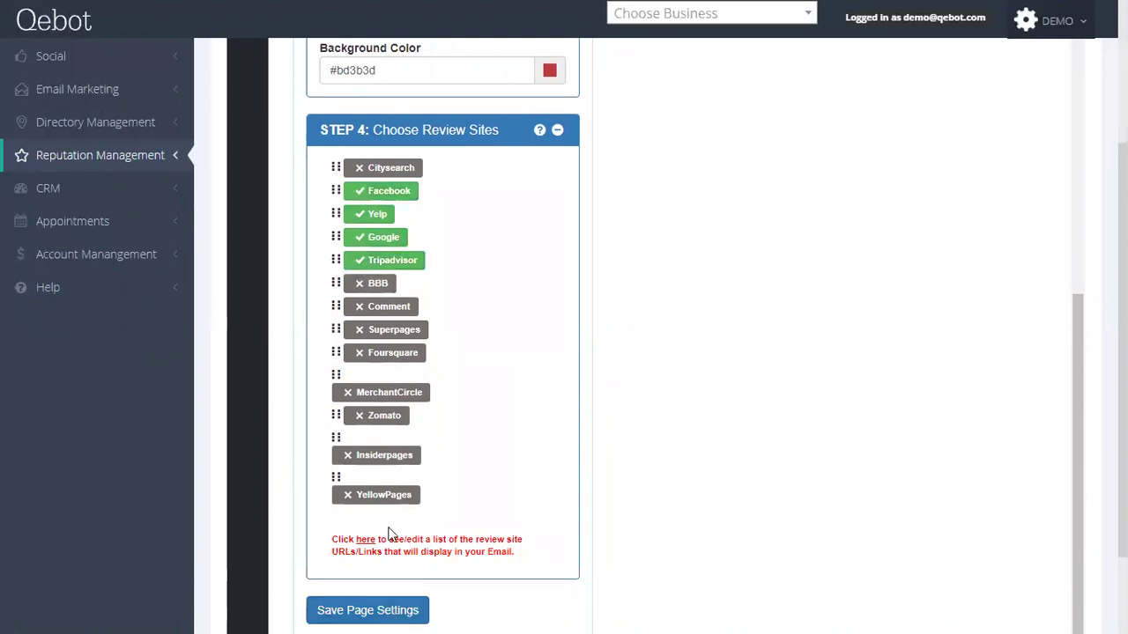
drag(336, 217, 335, 189)
click(392, 613)
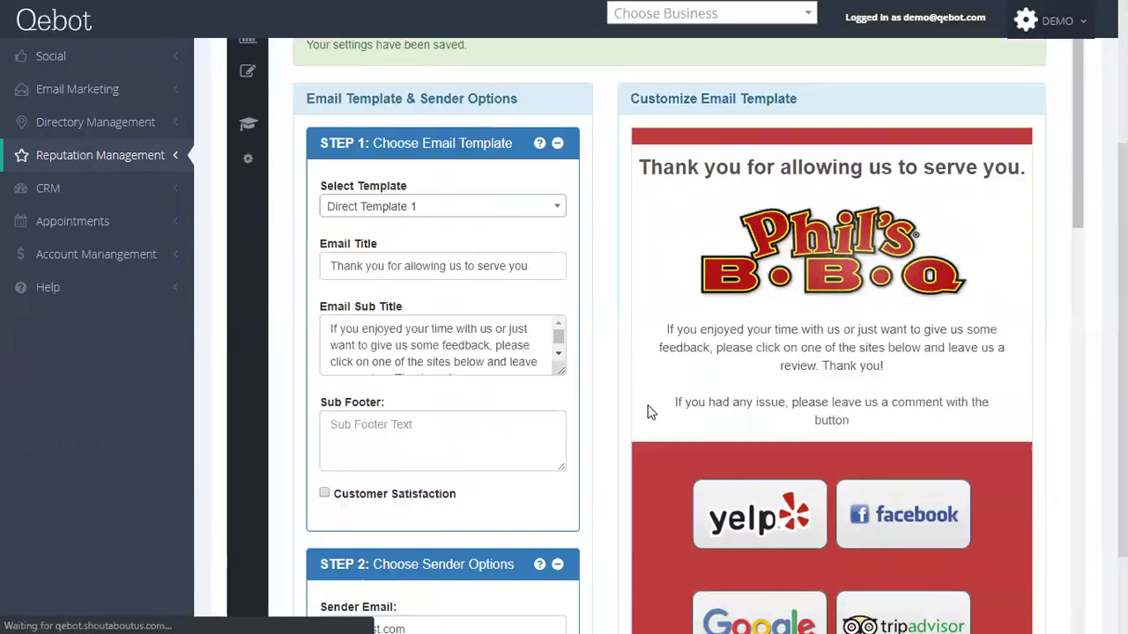
scroll(822, 425, down, 2)
scroll(822, 423, down, 3)
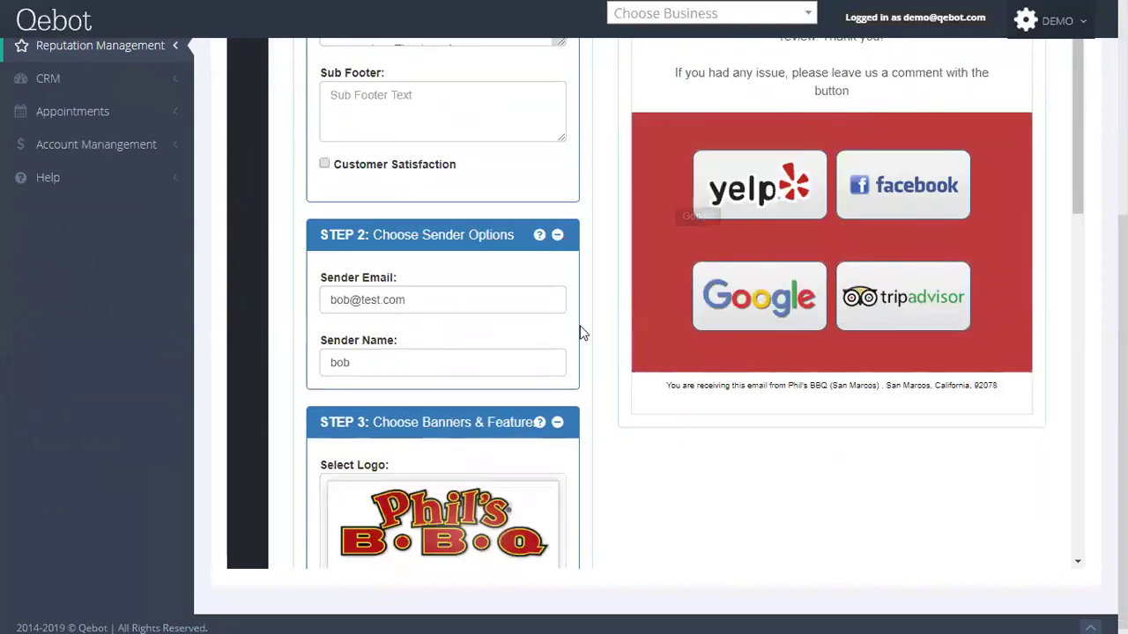
scroll(615, 348, up, 3)
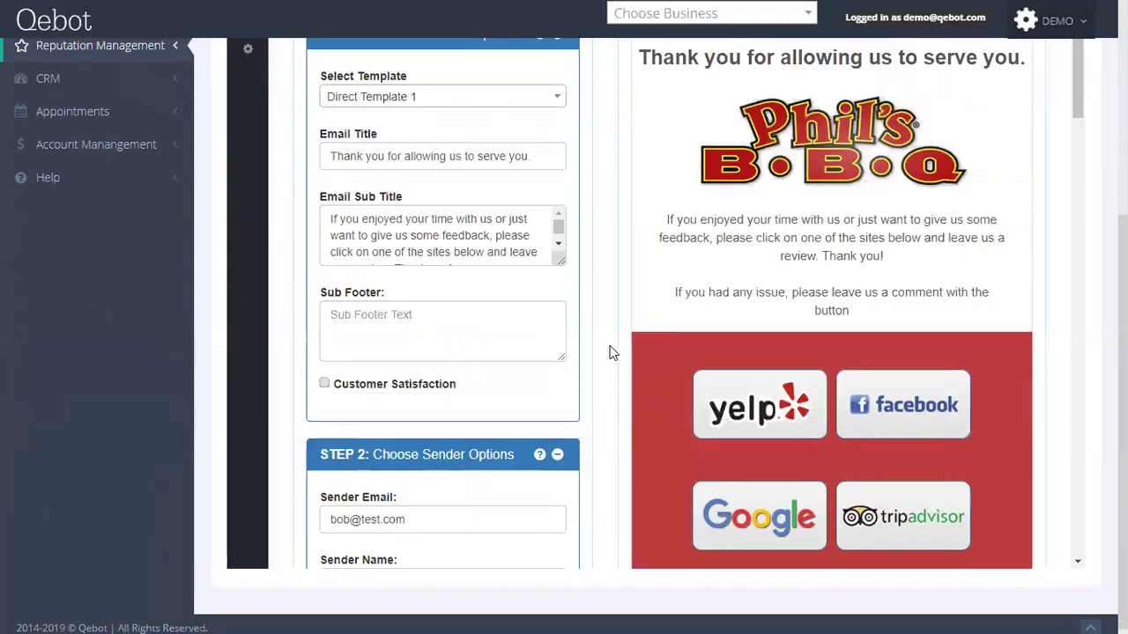
Examine the review landing page's template preview and review site settings, and open the location's Activity Report
scroll(604, 355, up, 5)
click(943, 150)
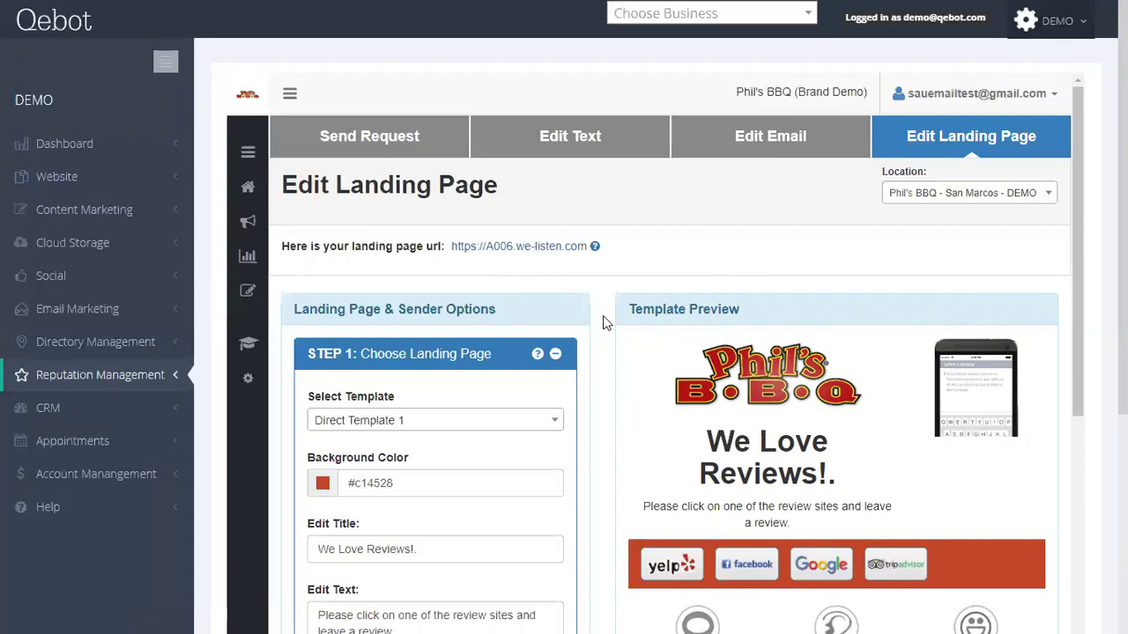
scroll(602, 316, down, 1)
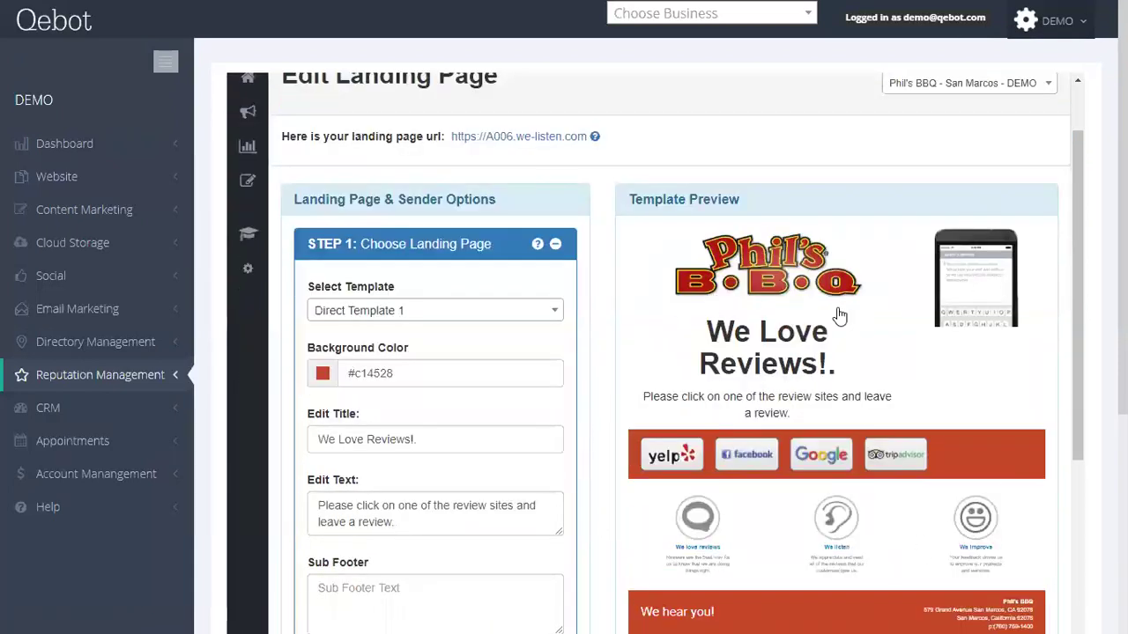
scroll(582, 414, down, 8)
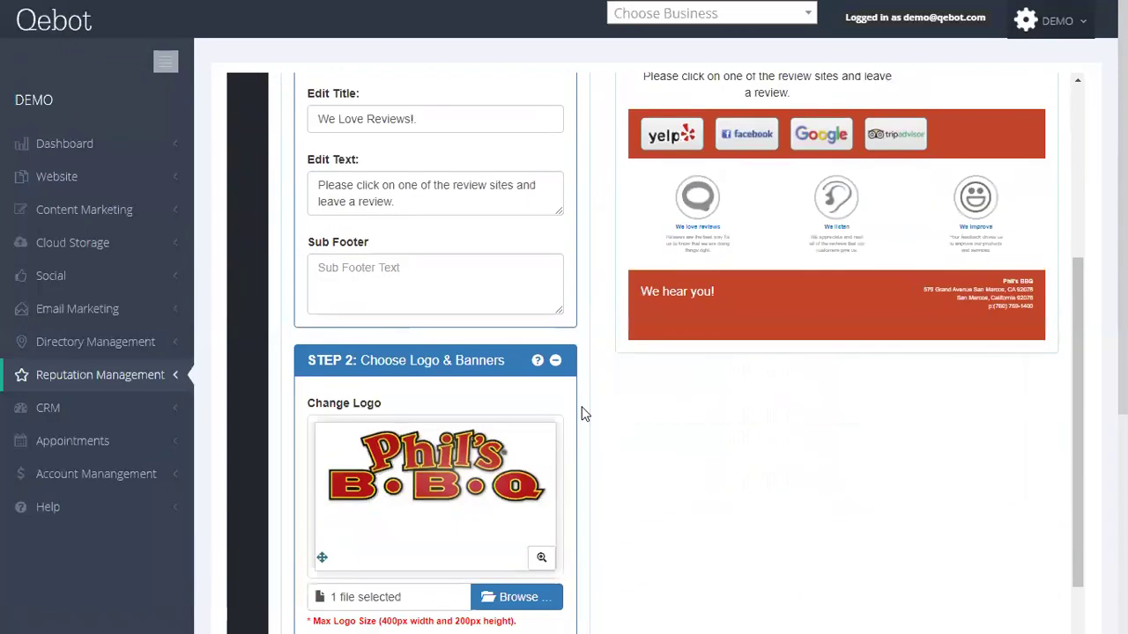
scroll(550, 389, down, 3)
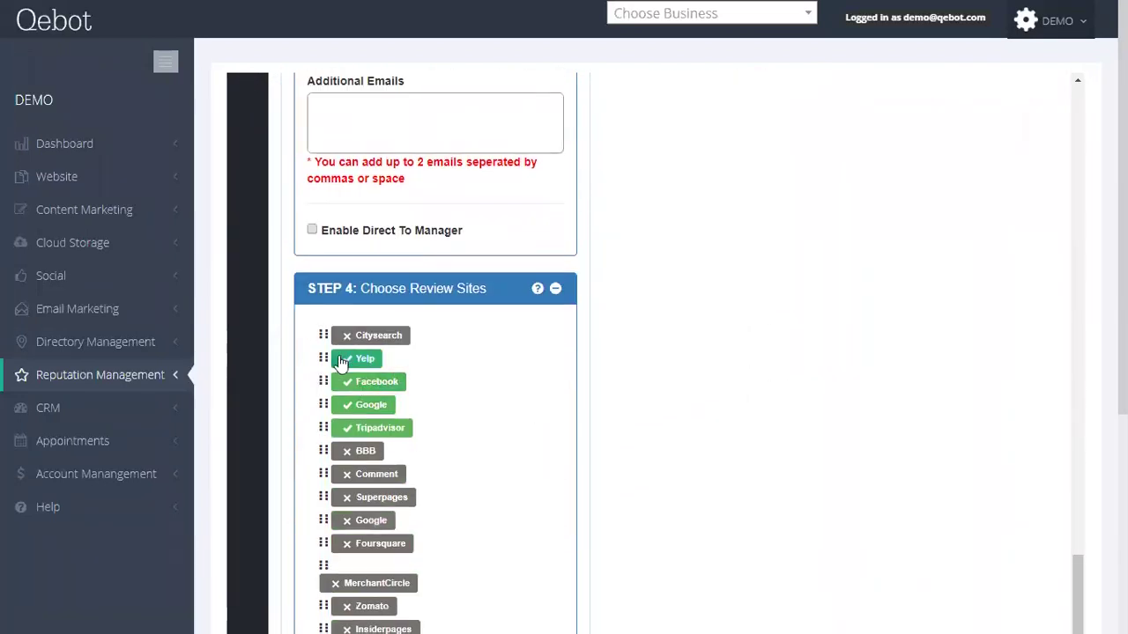
scroll(608, 392, up, 12)
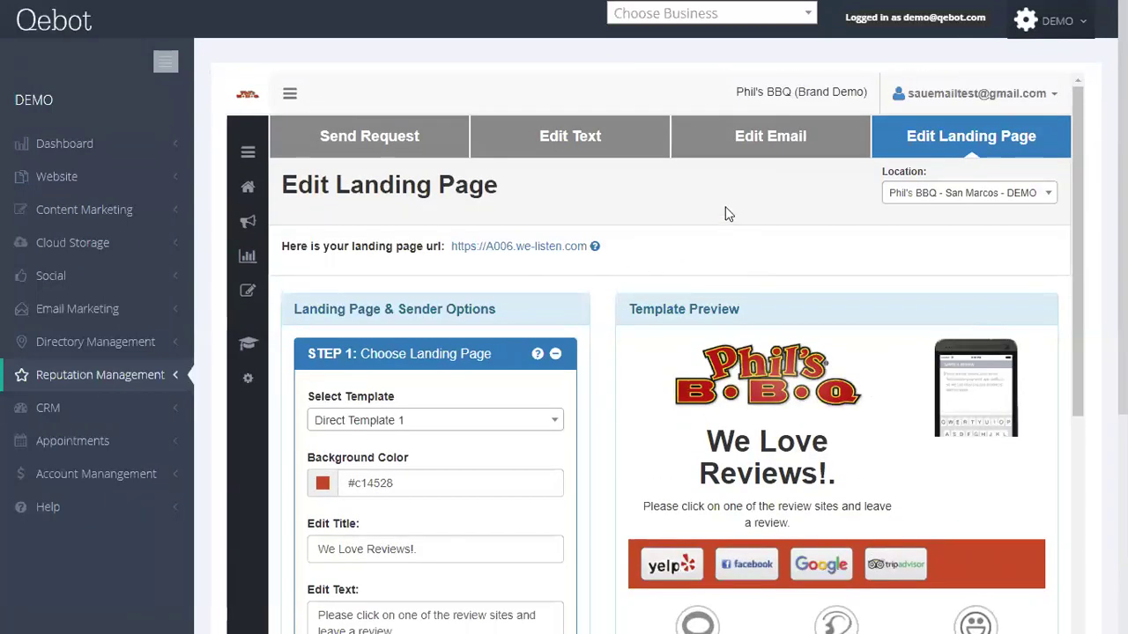
click(247, 259)
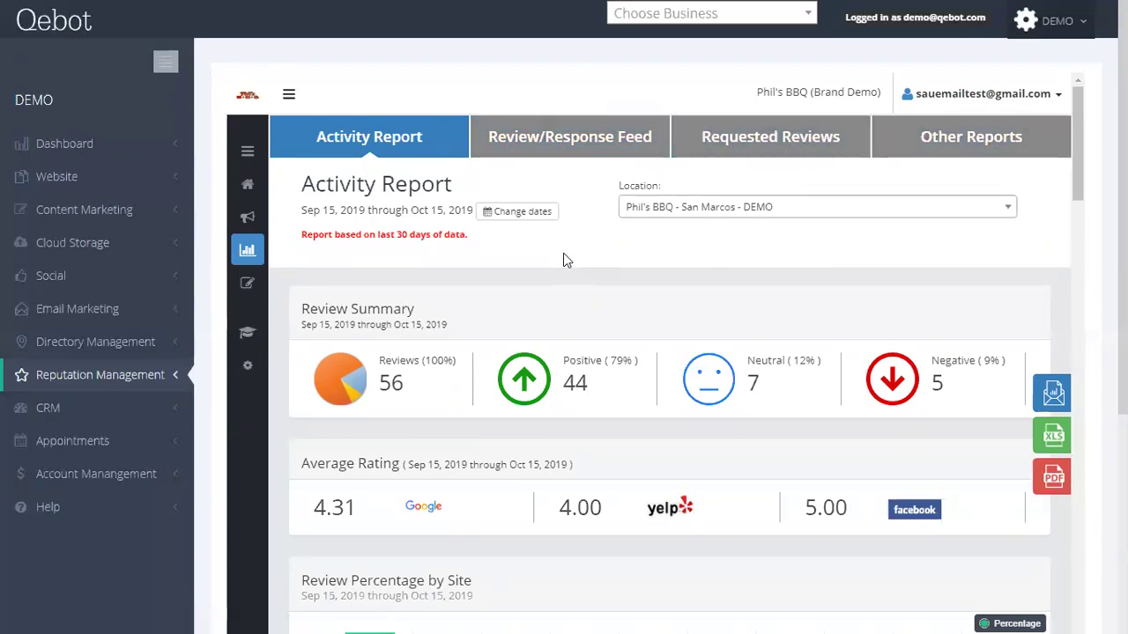
Open the CRM agenda and look through the available CRM, Financials, Supply Chain, Marketing and additional apps
click(46, 407)
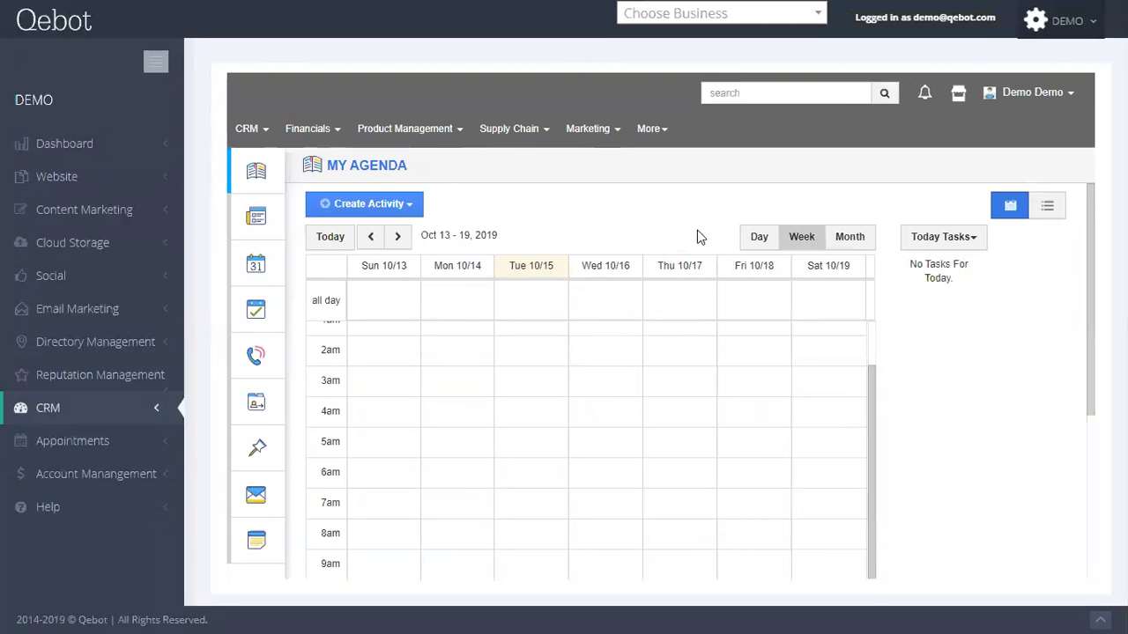
click(251, 132)
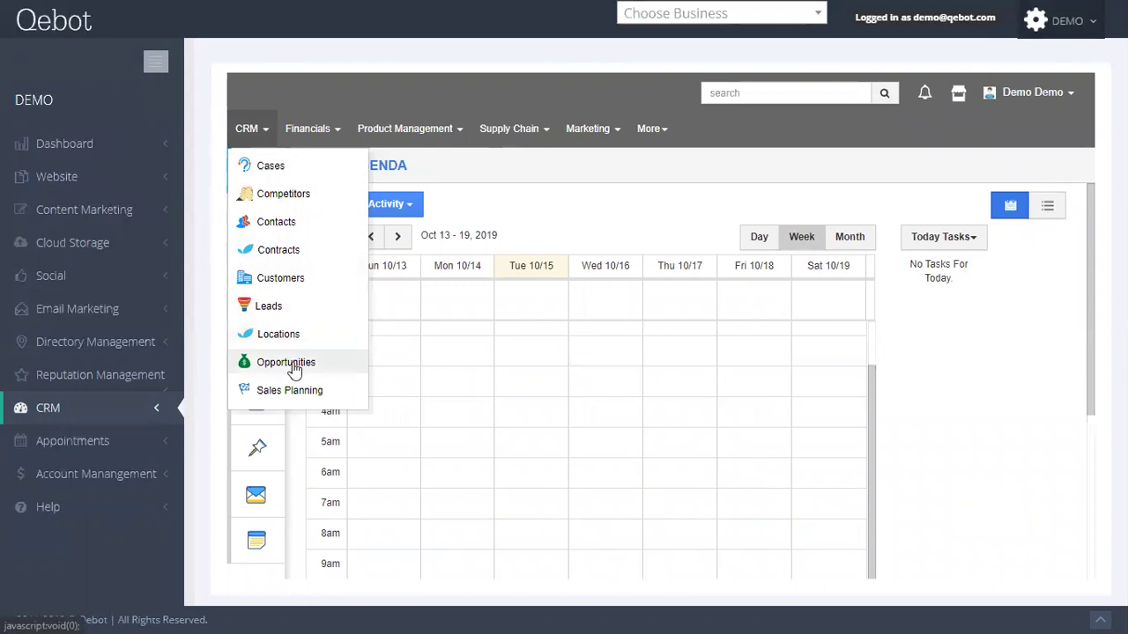
click(296, 130)
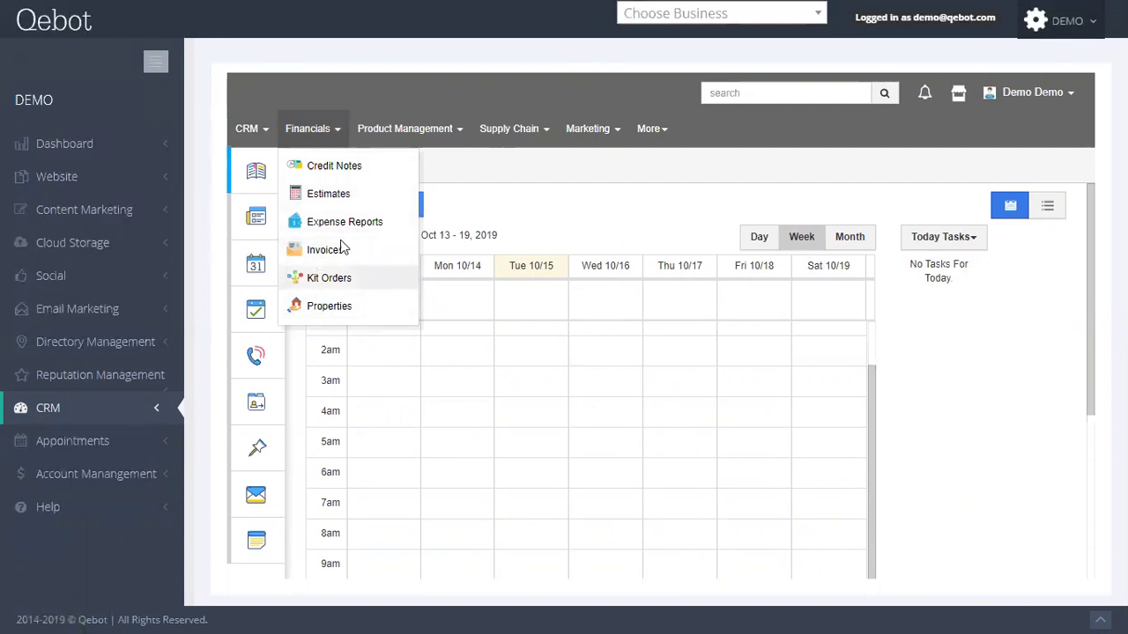
click(410, 137)
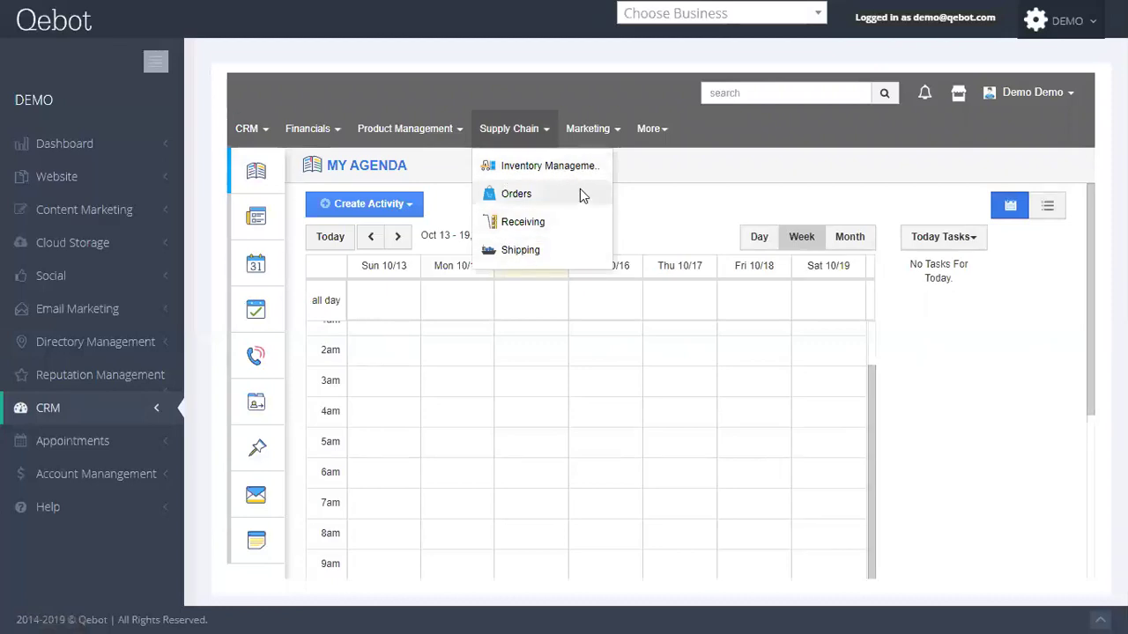
click(588, 133)
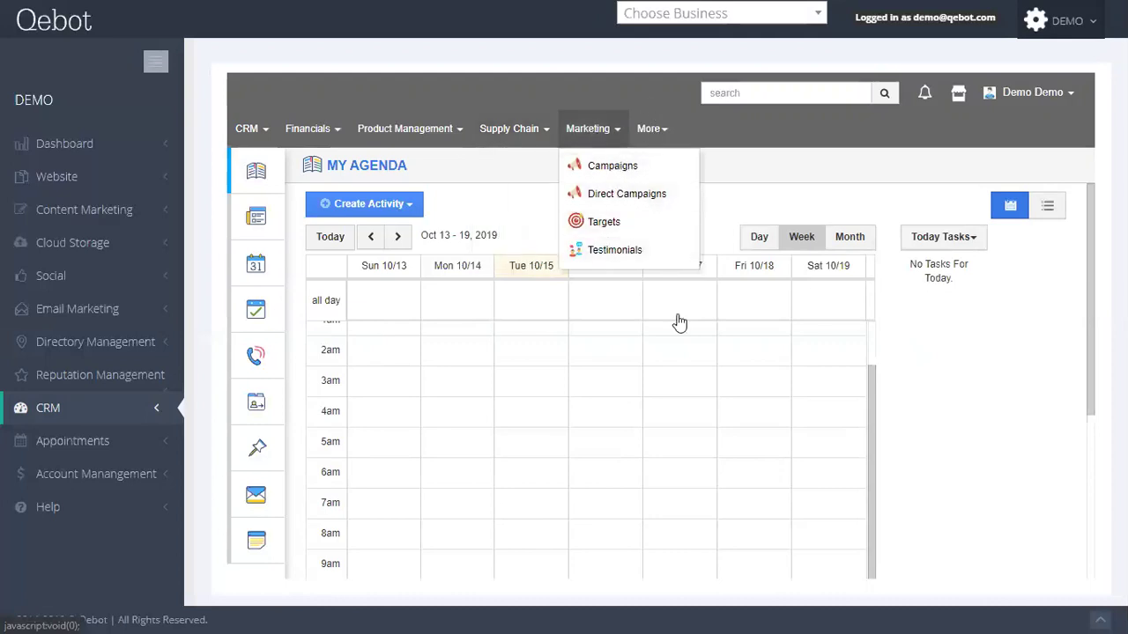
mouse_move(681, 340)
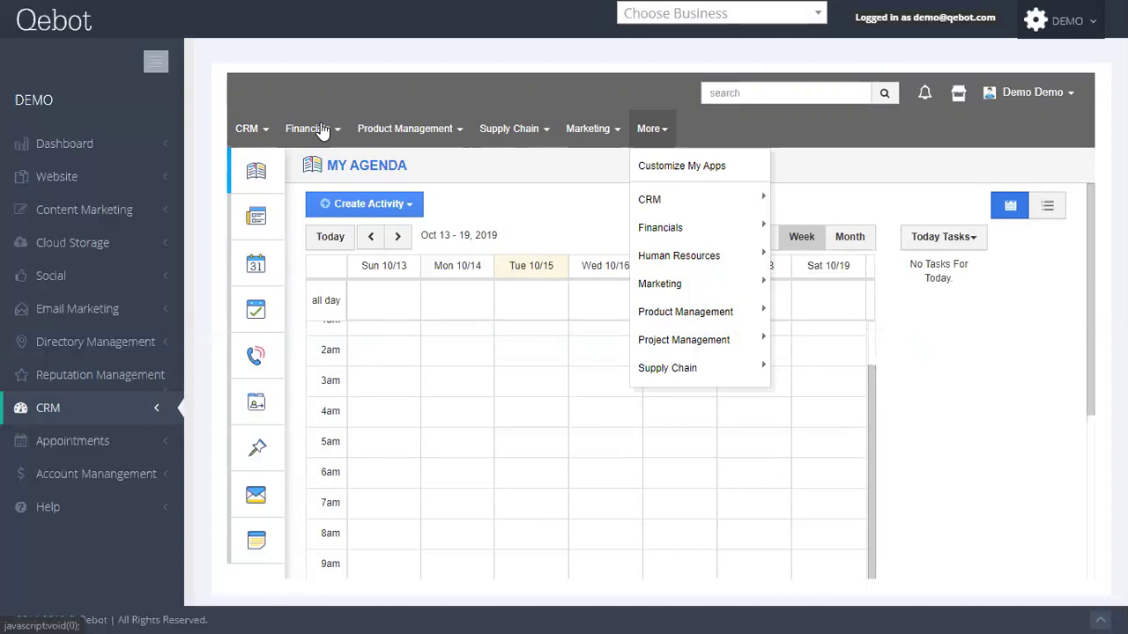
click(553, 198)
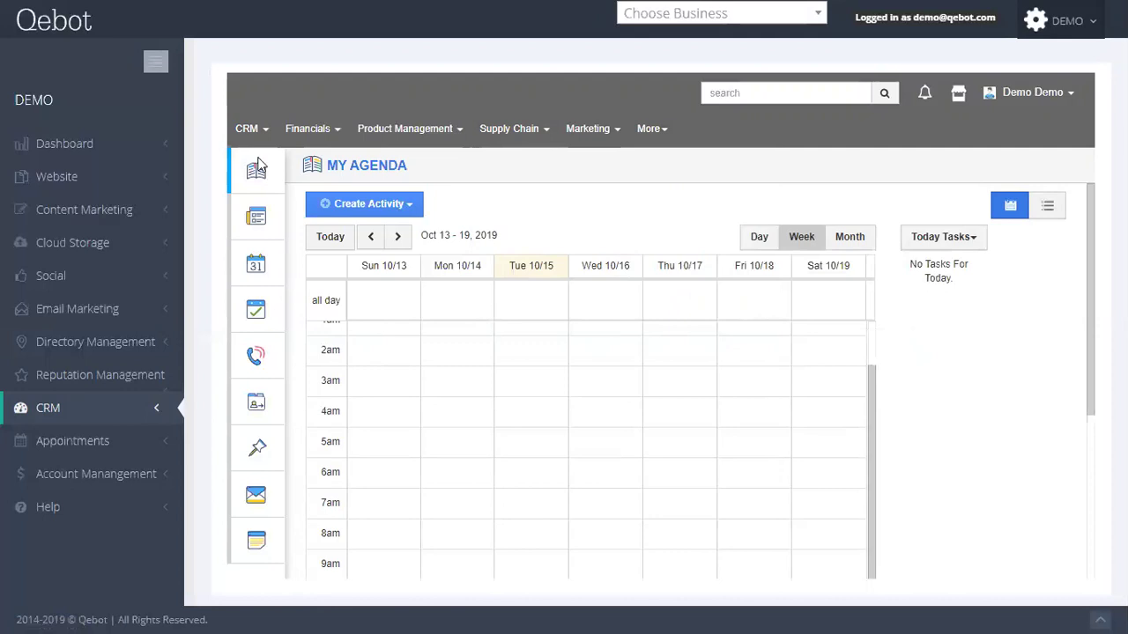
click(295, 133)
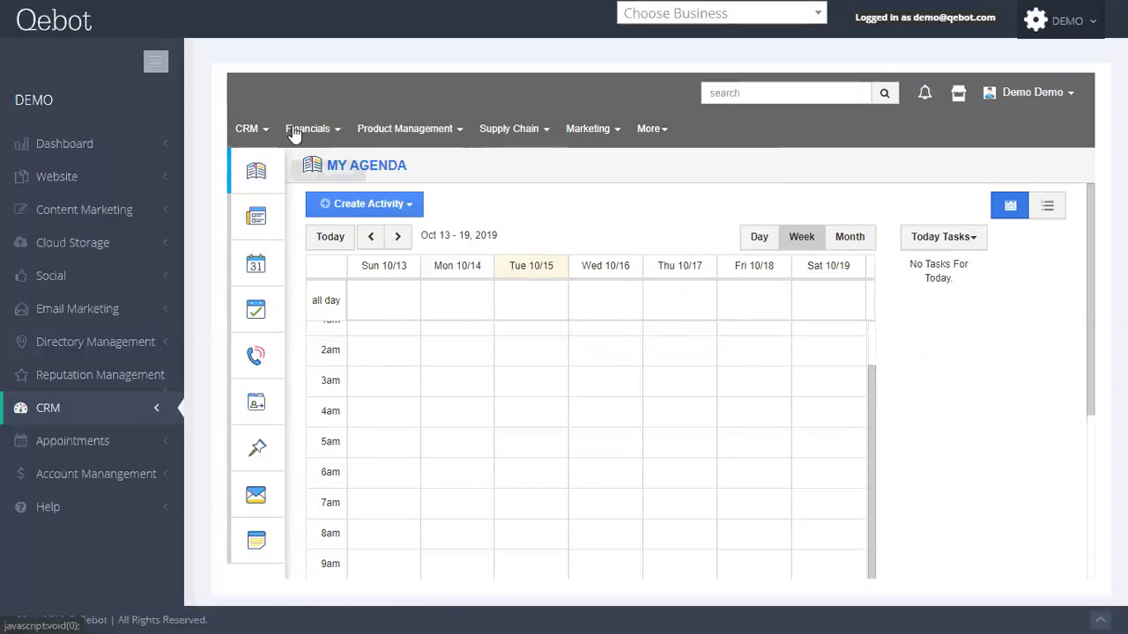
click(595, 179)
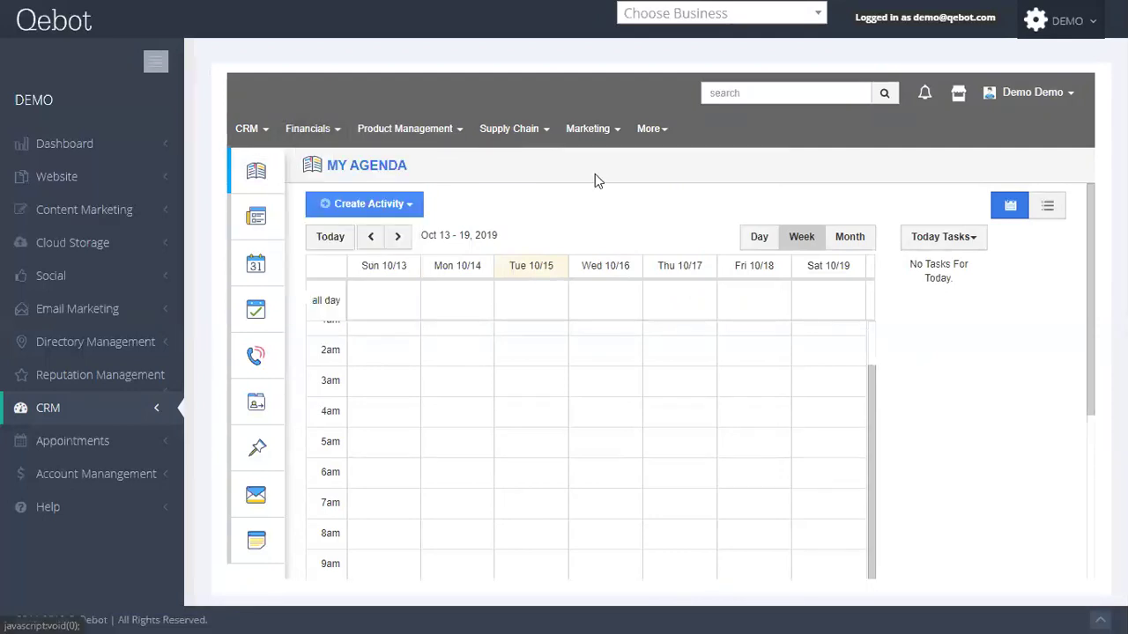
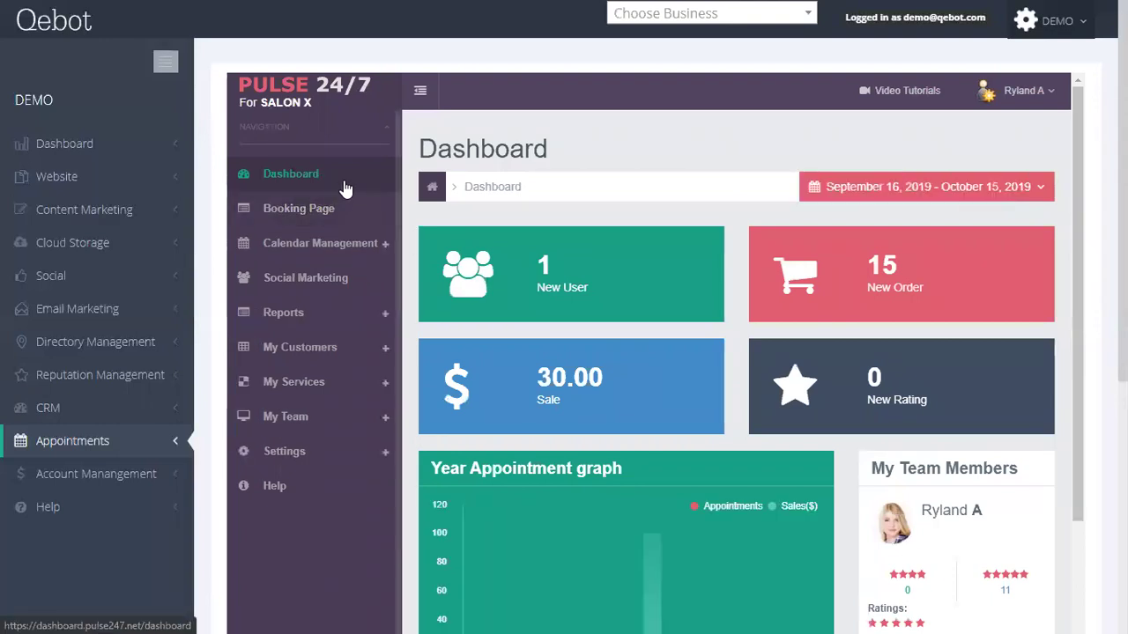
Examine the appointments dashboard's summary tiles, yearly appointment graph, appointments by team member, latest ratings and team member profiles
scroll(596, 282, down, 3)
scroll(908, 318, up, 2)
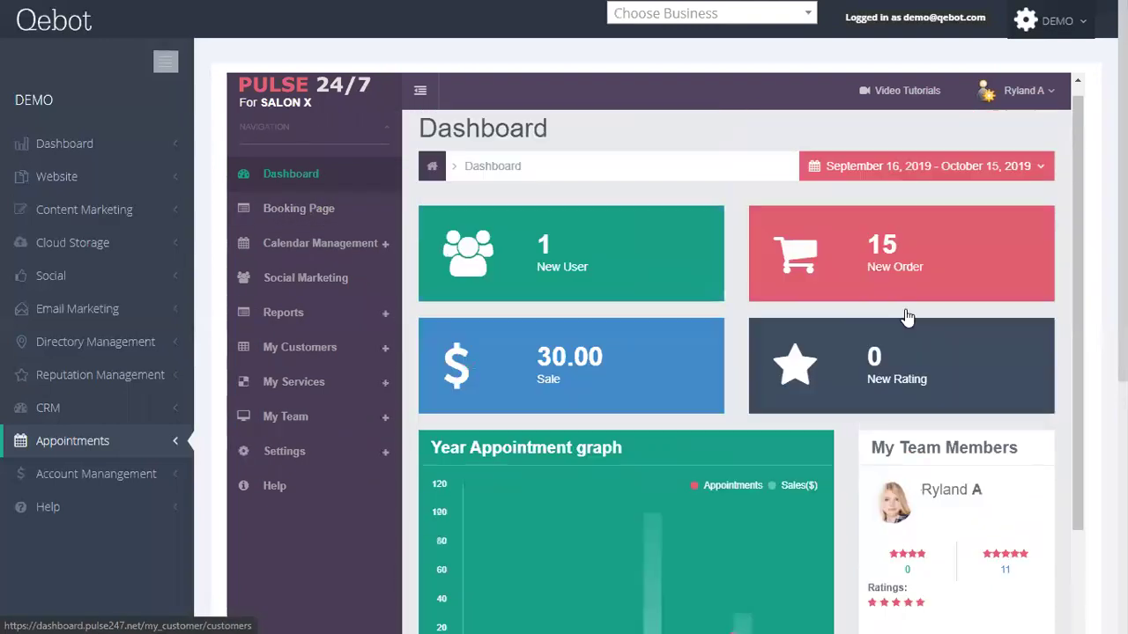
scroll(907, 317, down, 2)
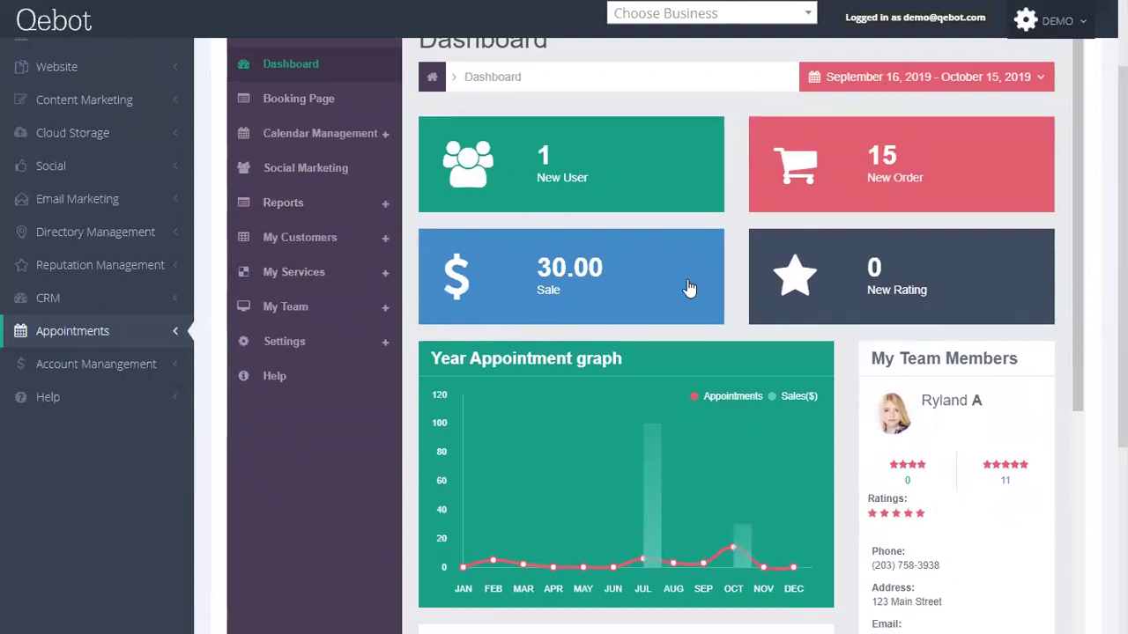
scroll(822, 319, down, 5)
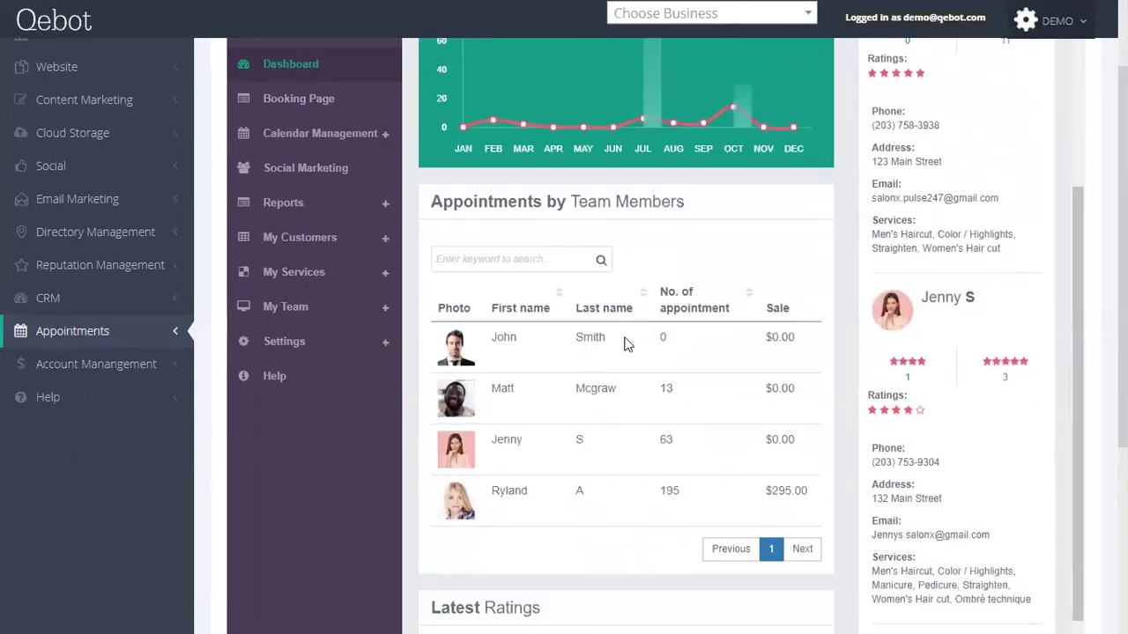
scroll(540, 369, down, 4)
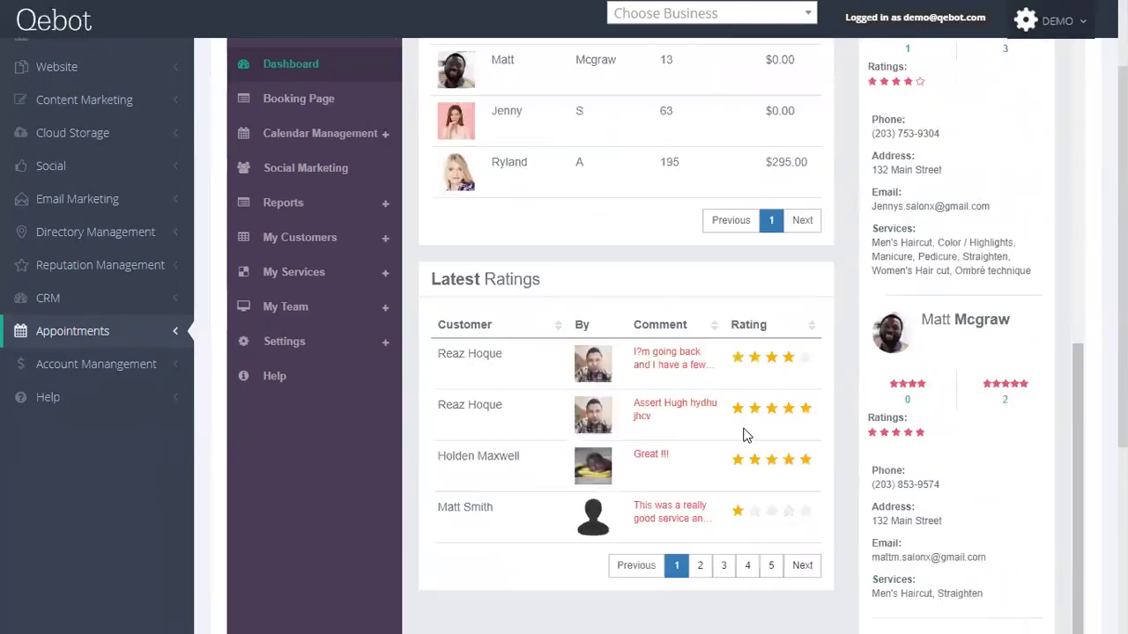
scroll(801, 440, down, 1)
scroll(817, 433, up, 8)
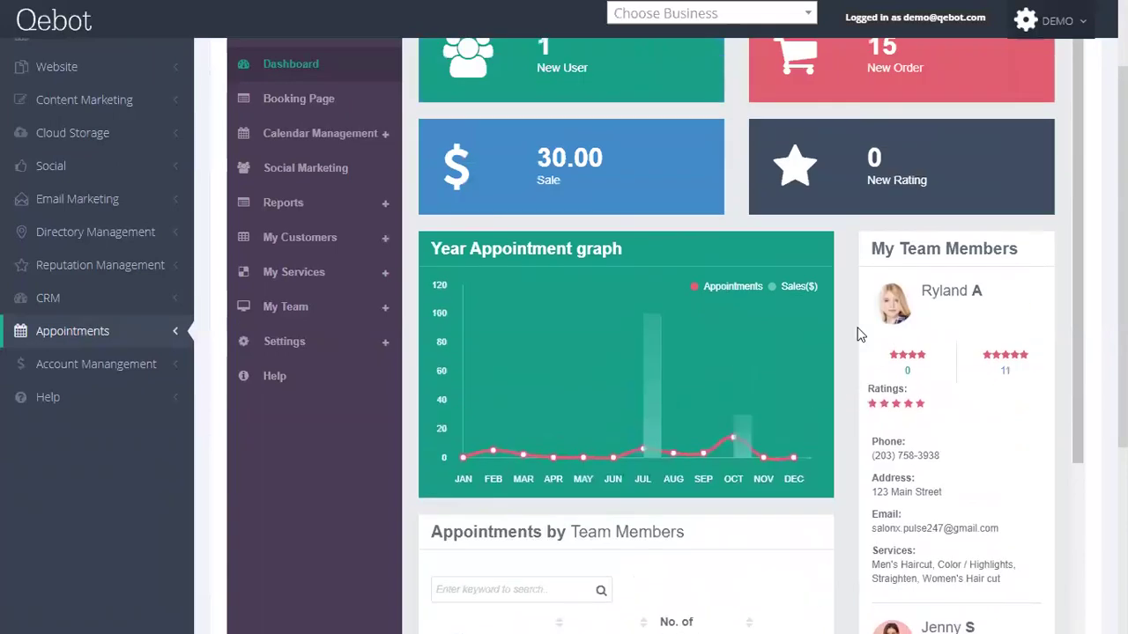
scroll(860, 334, up, 1)
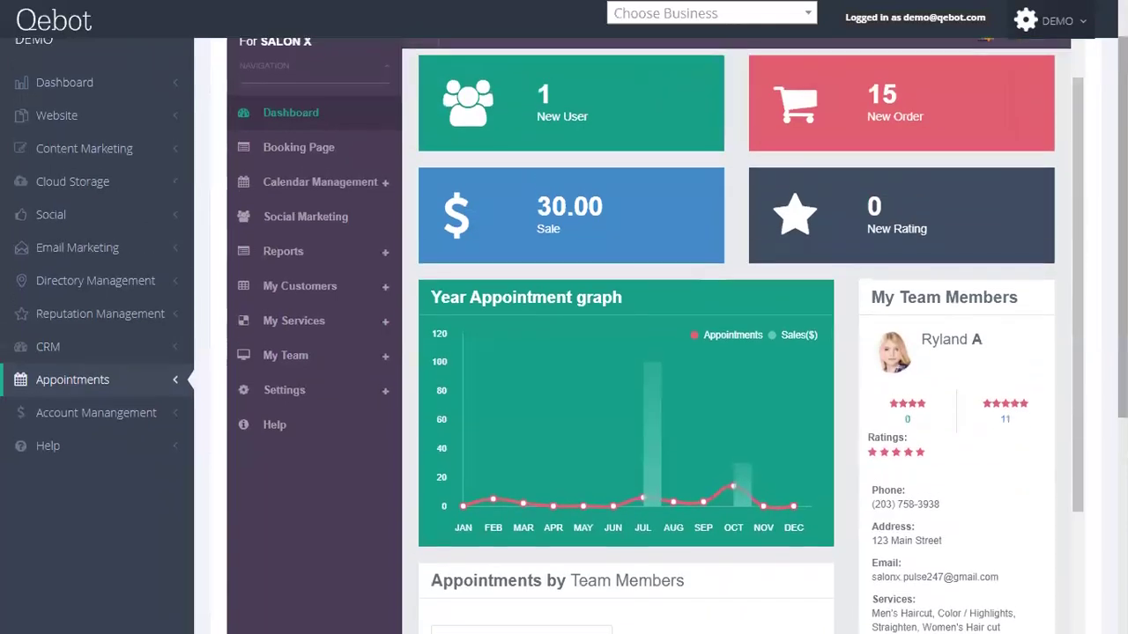
Open the Booking Page and look through its widget code, Branding and Company Details settings, ending on My Page
click(300, 156)
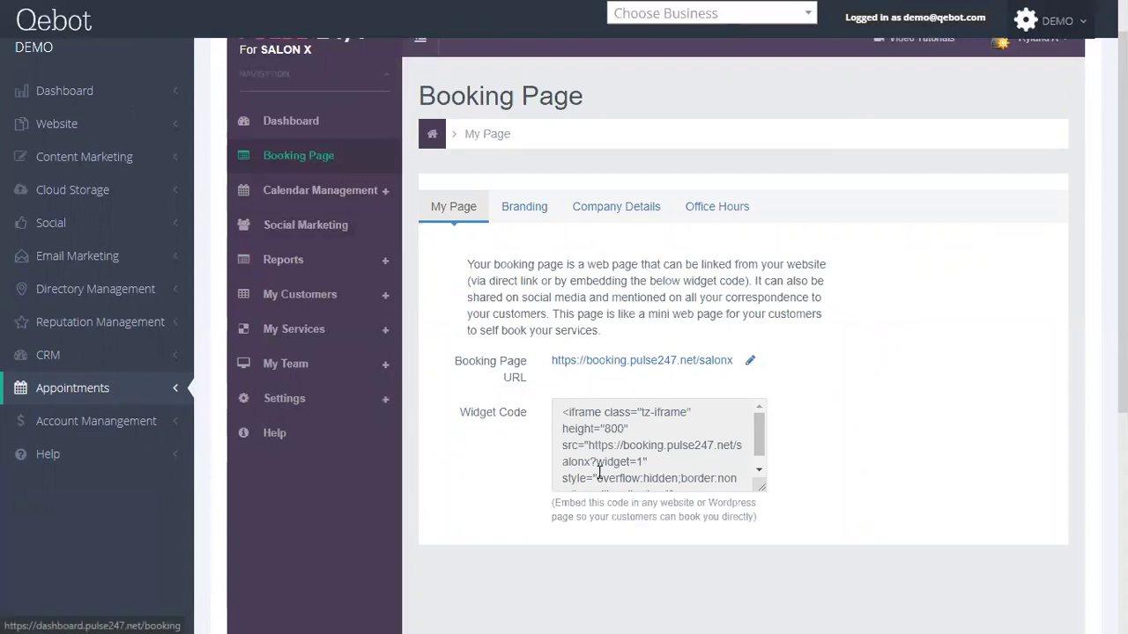
scroll(599, 473, down, 1)
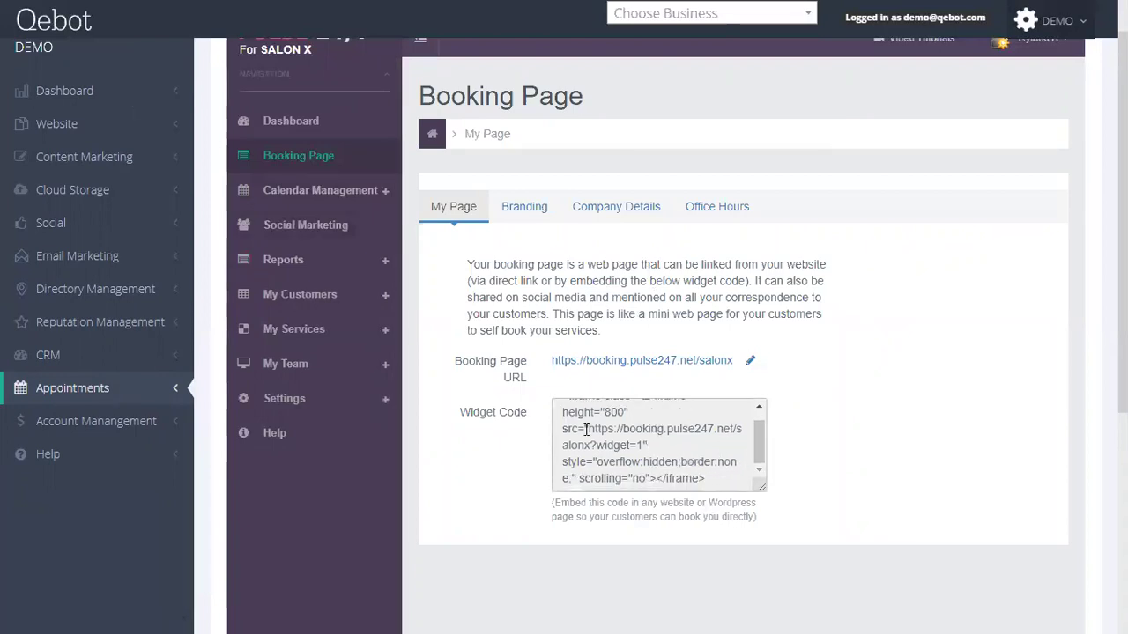
scroll(592, 428, up, 1)
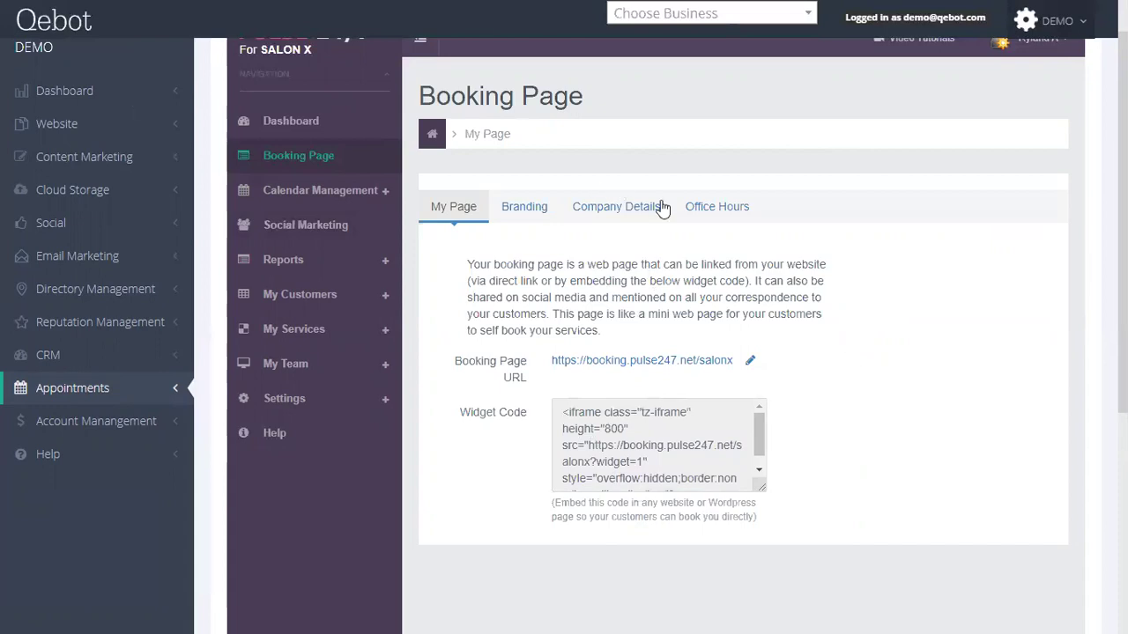
click(527, 207)
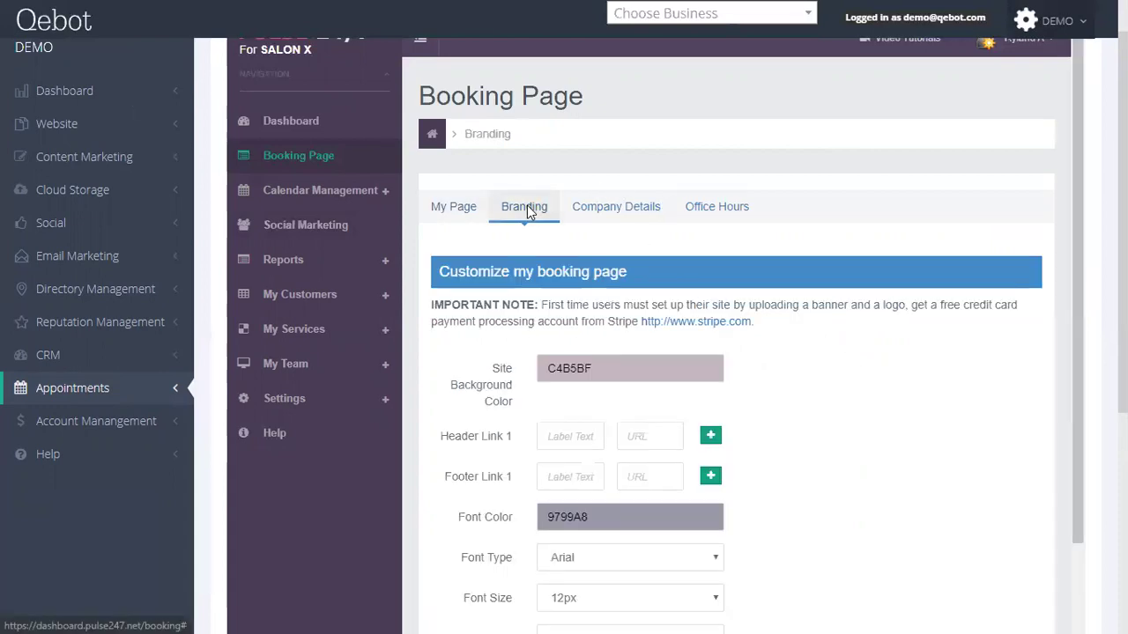
click(620, 208)
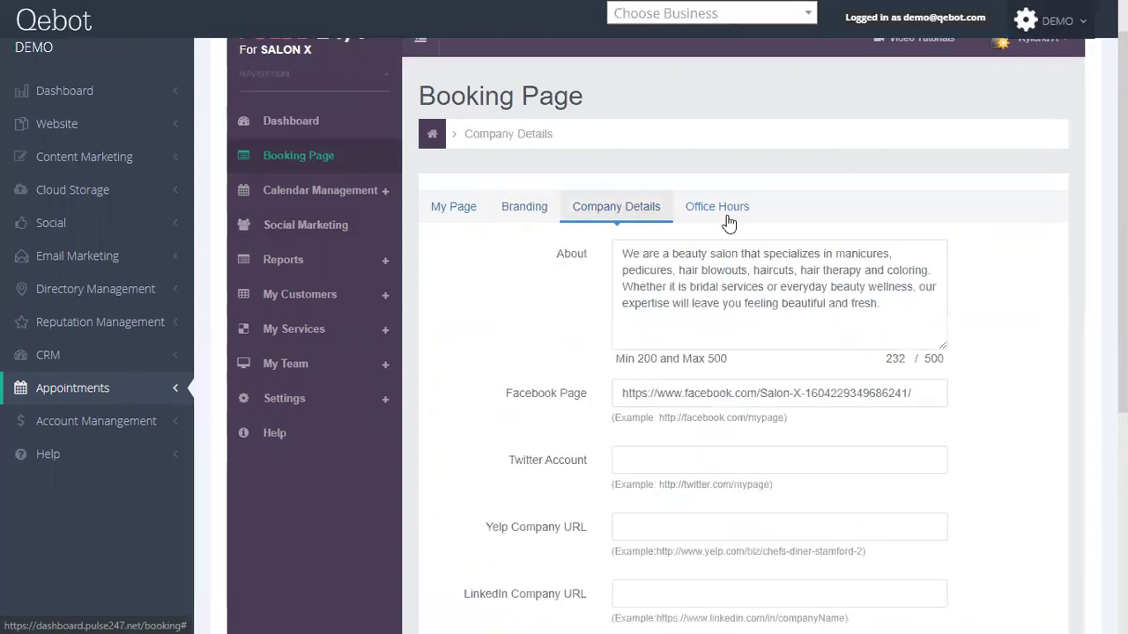
click(454, 208)
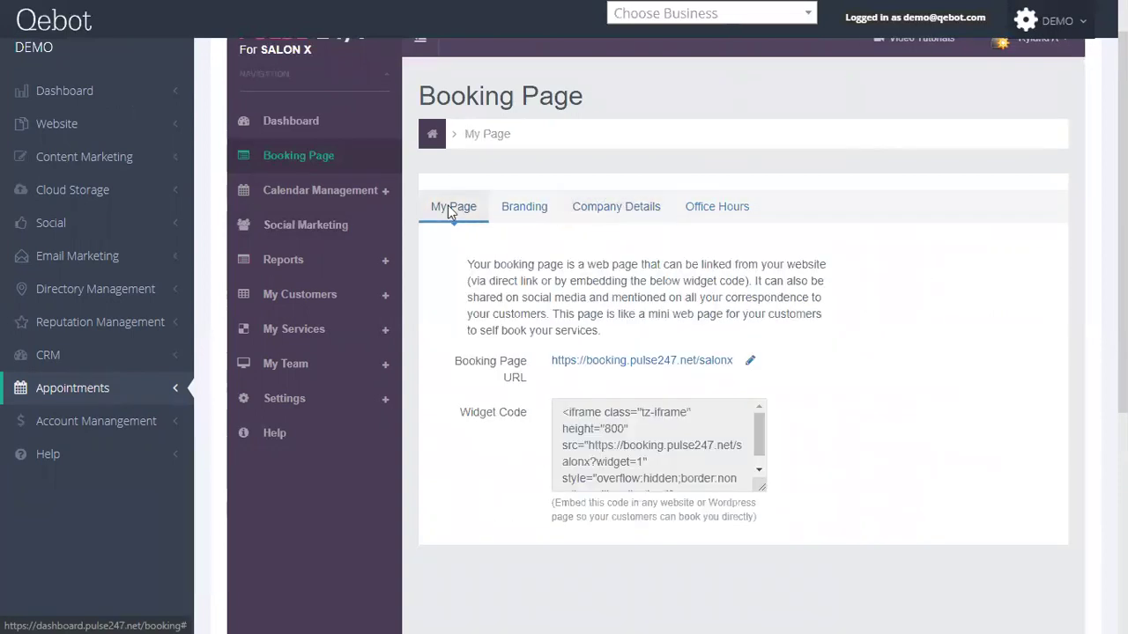
Open the Group Calendar View under Calendar Management
click(374, 197)
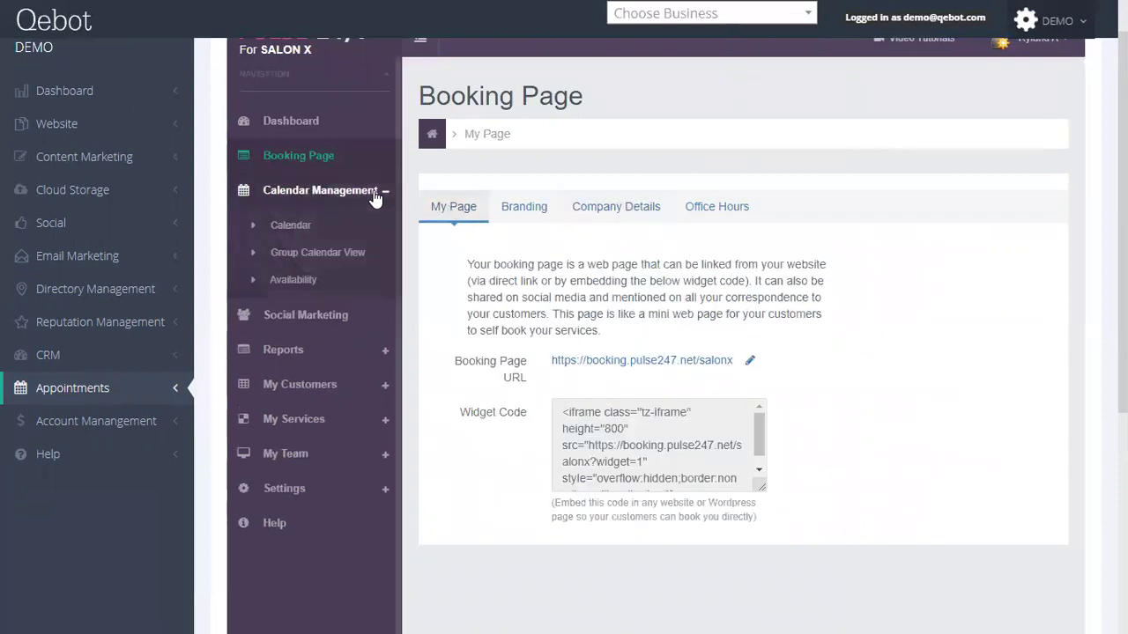
click(291, 225)
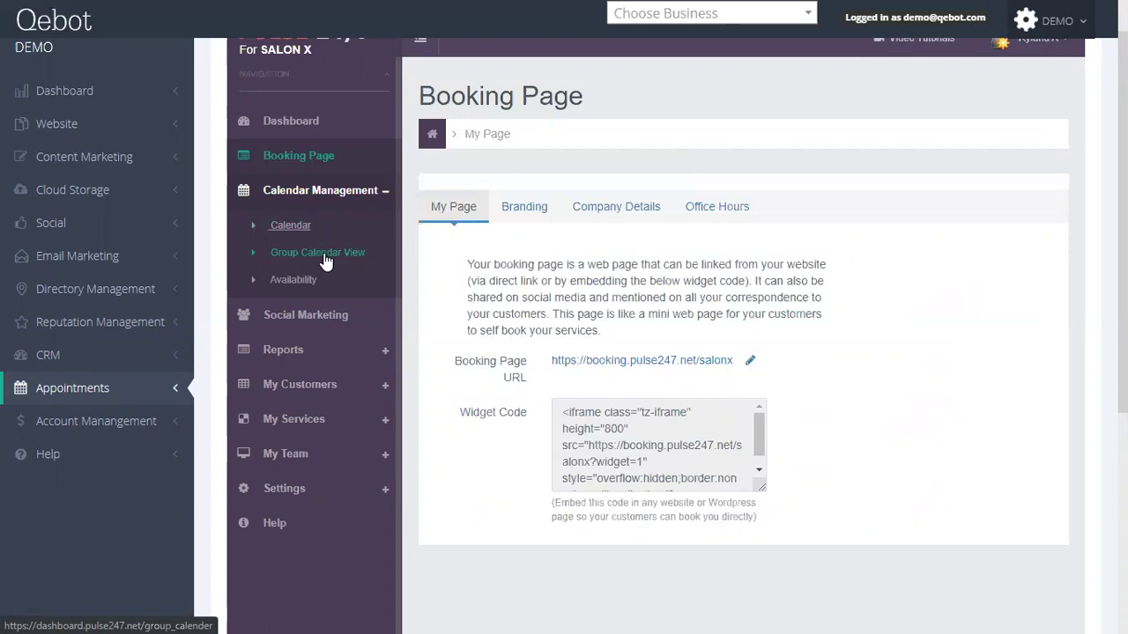
click(325, 258)
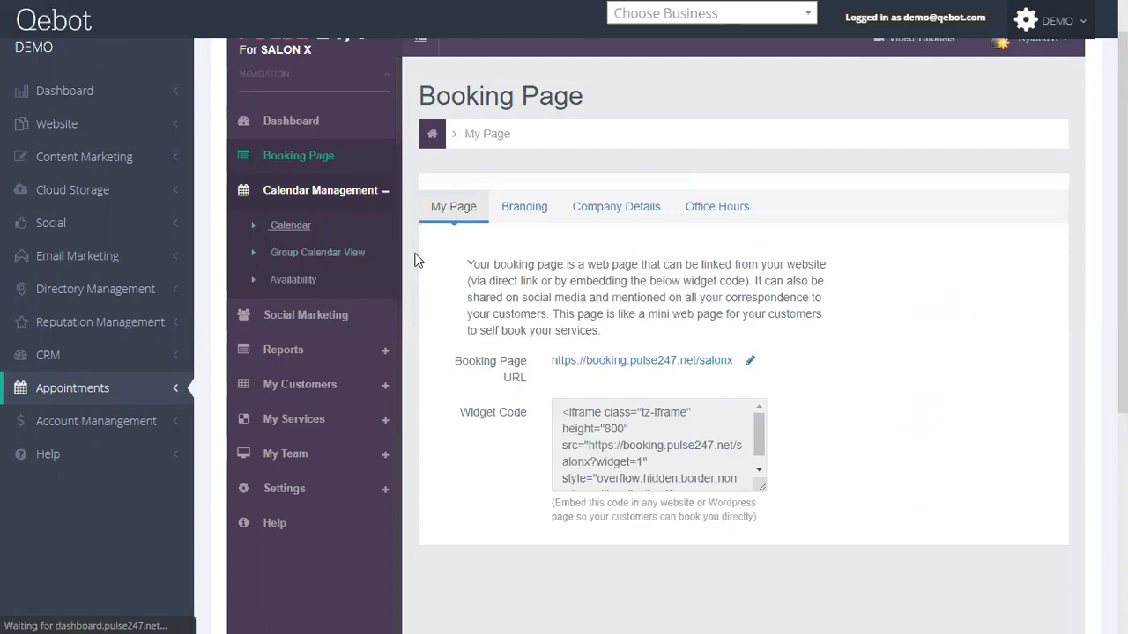
click(345, 253)
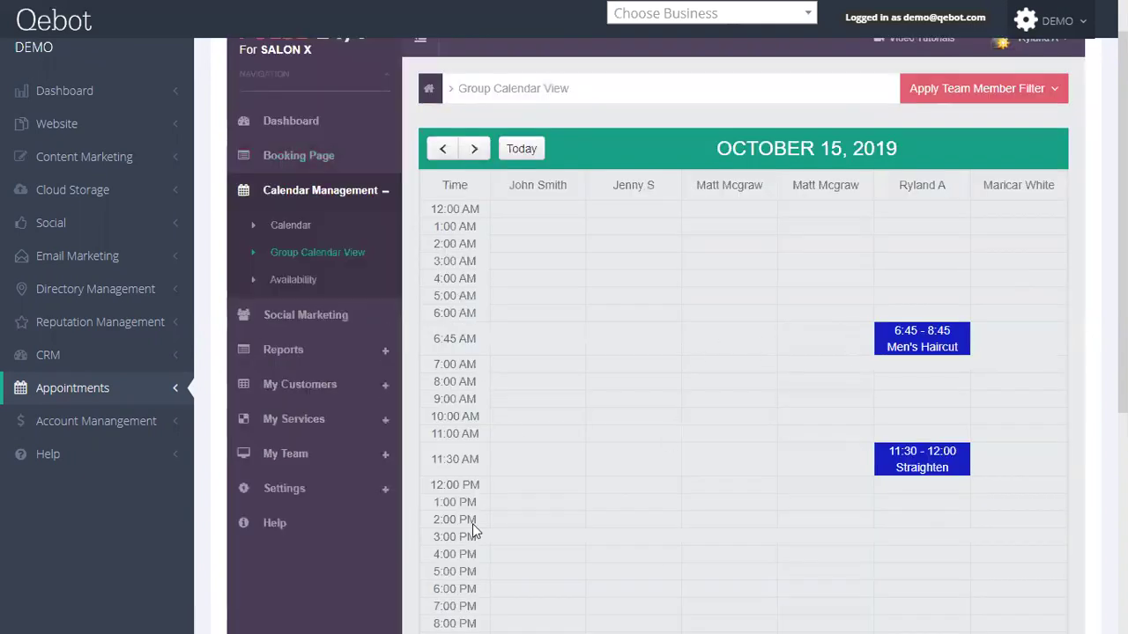
Bring up the Add Appointment dialog for the 9:00 AM slot, dismiss it, and look over the day's group schedule
click(629, 406)
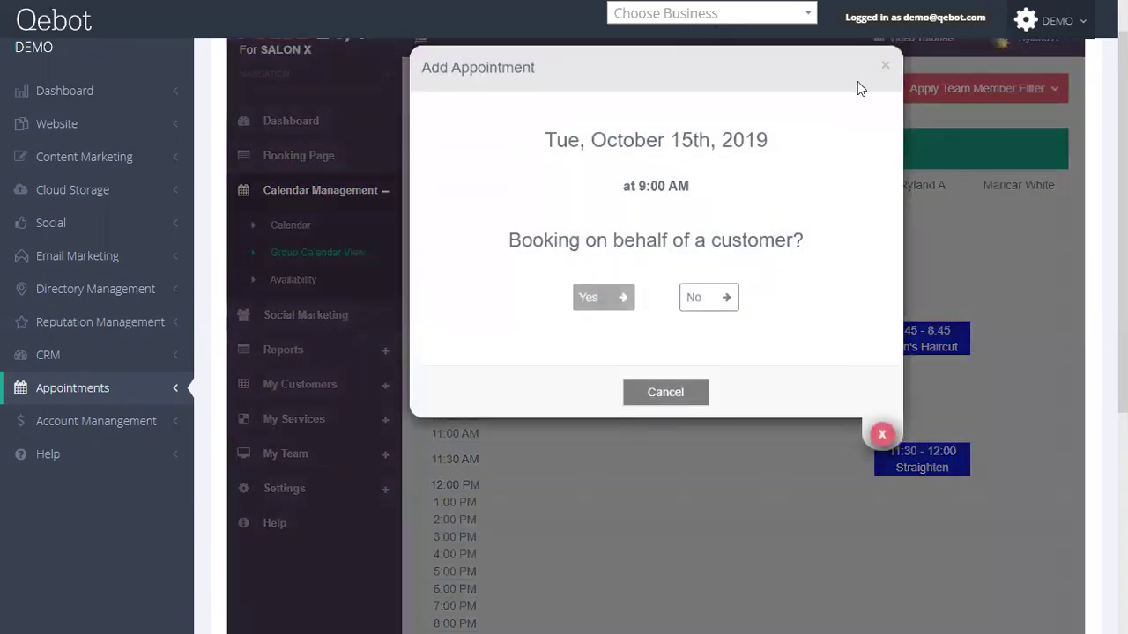
click(884, 68)
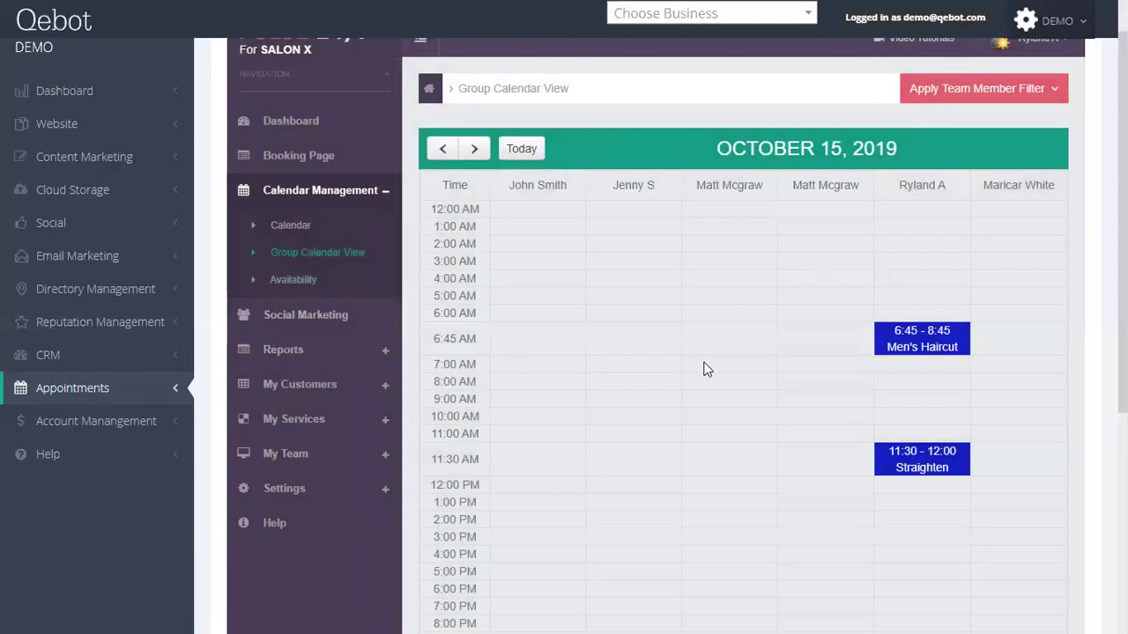
scroll(667, 399, down, 3)
scroll(656, 370, up, 4)
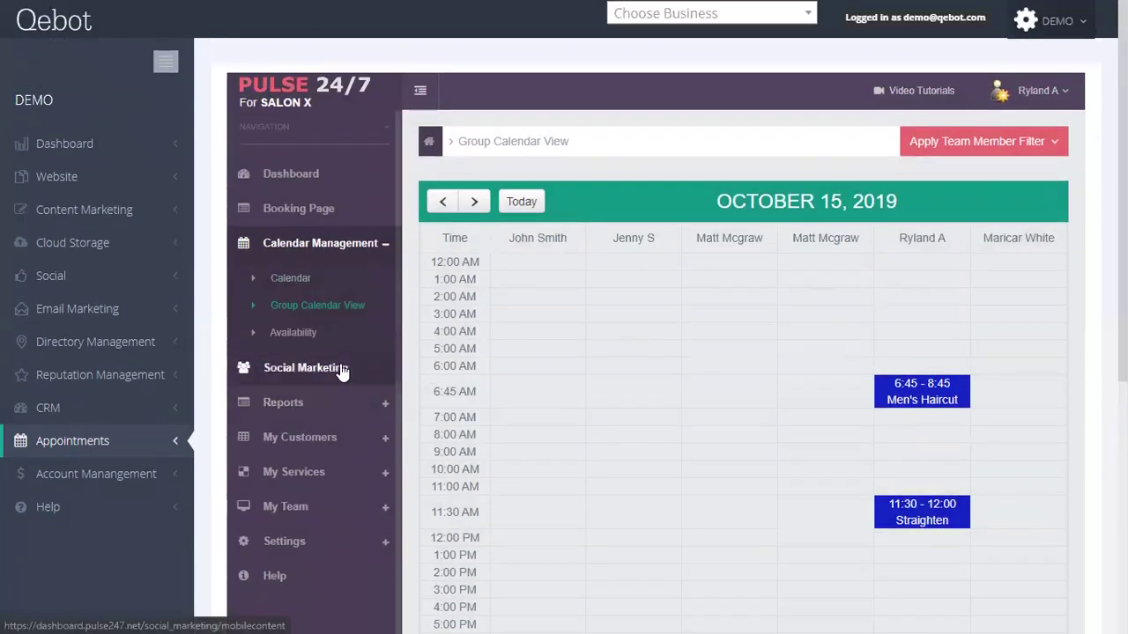
click(385, 251)
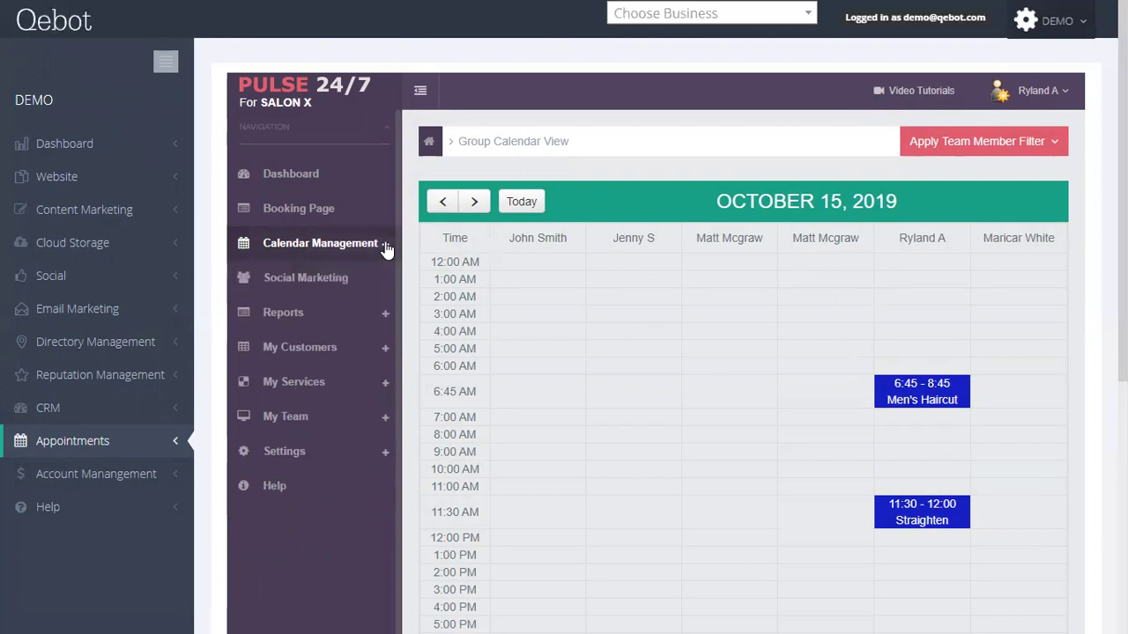
Look through the available appointment report types, and open the View Customers list to review its entries
click(319, 315)
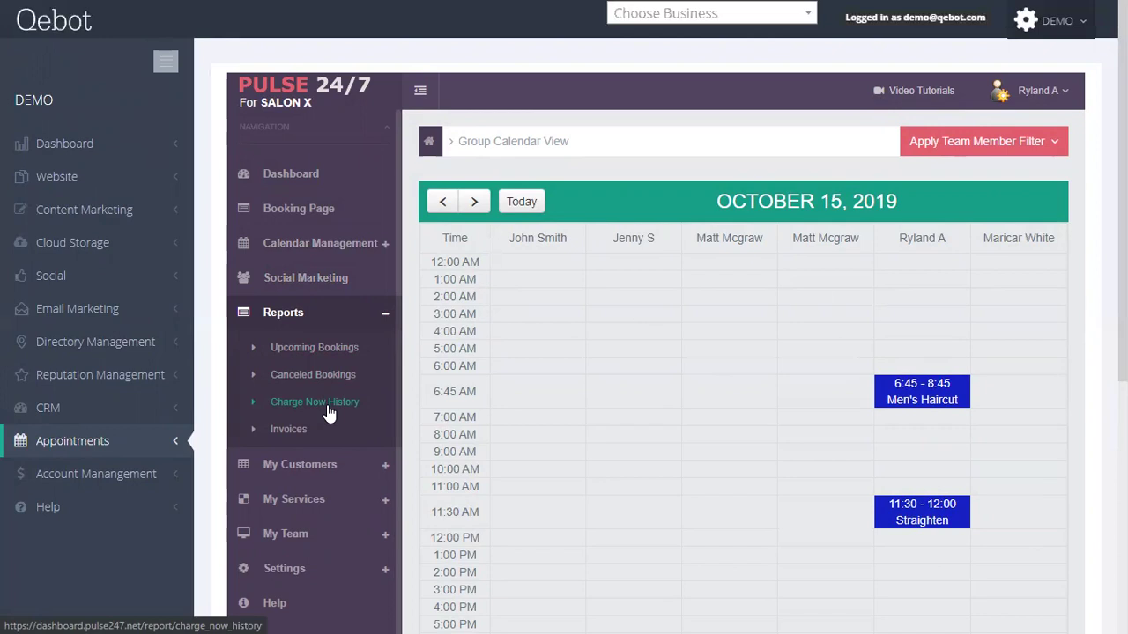
click(385, 315)
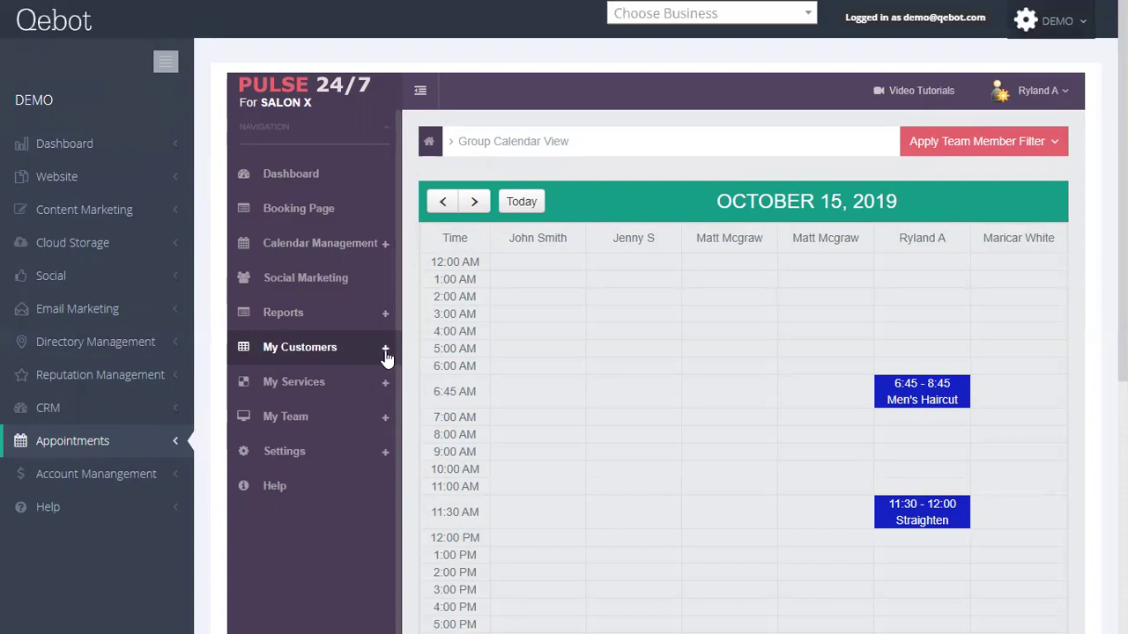
click(385, 354)
click(308, 383)
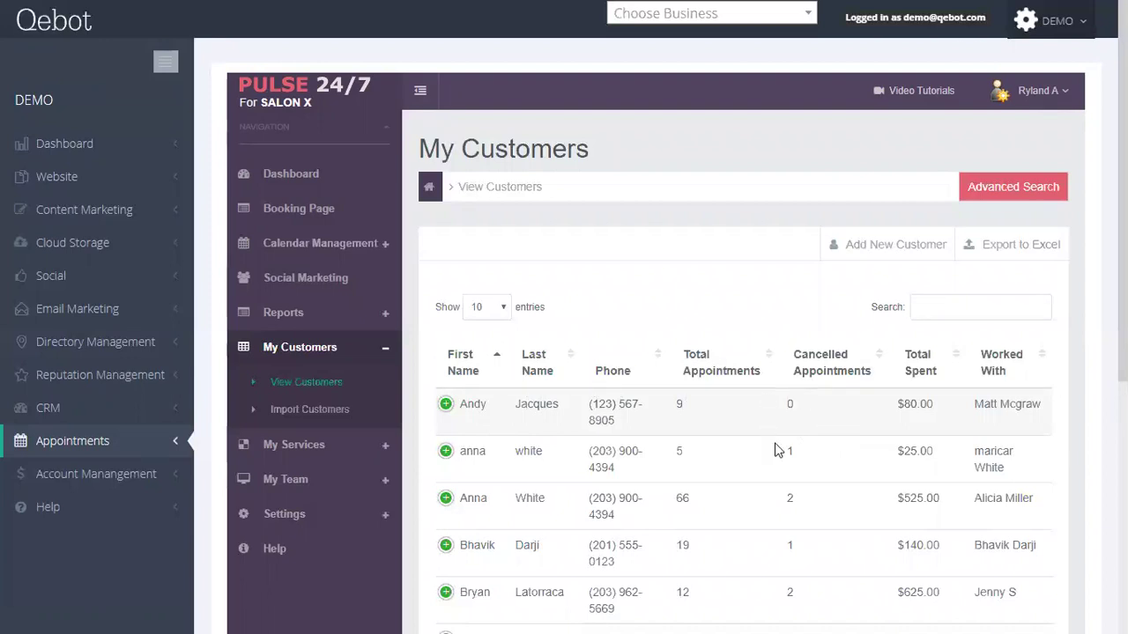
scroll(684, 430, down, 2)
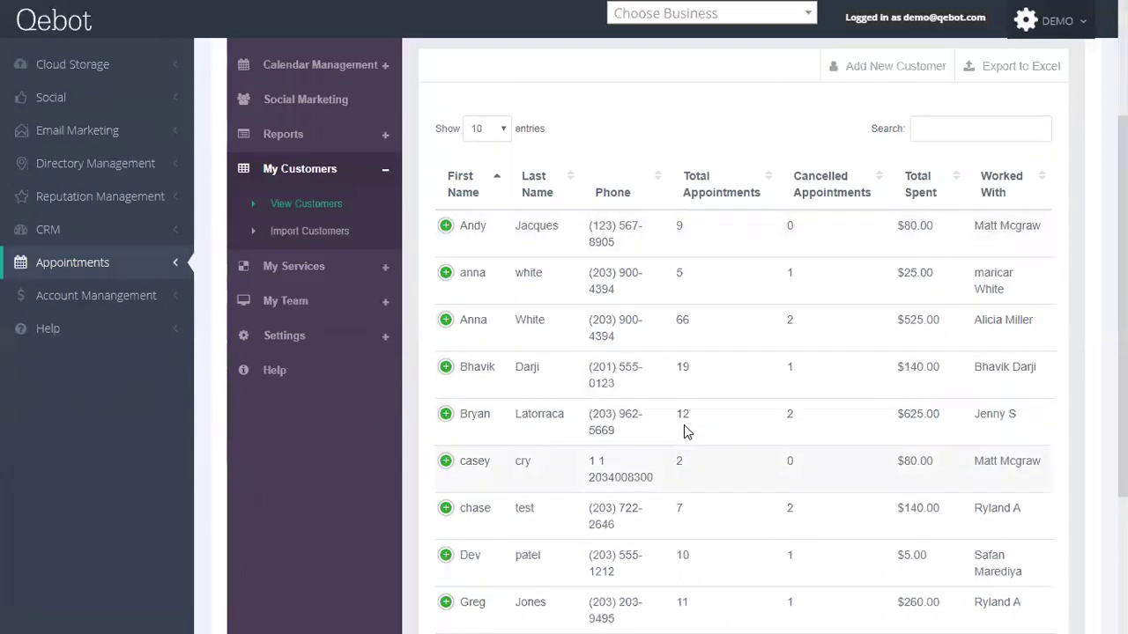
scroll(686, 430, up, 2)
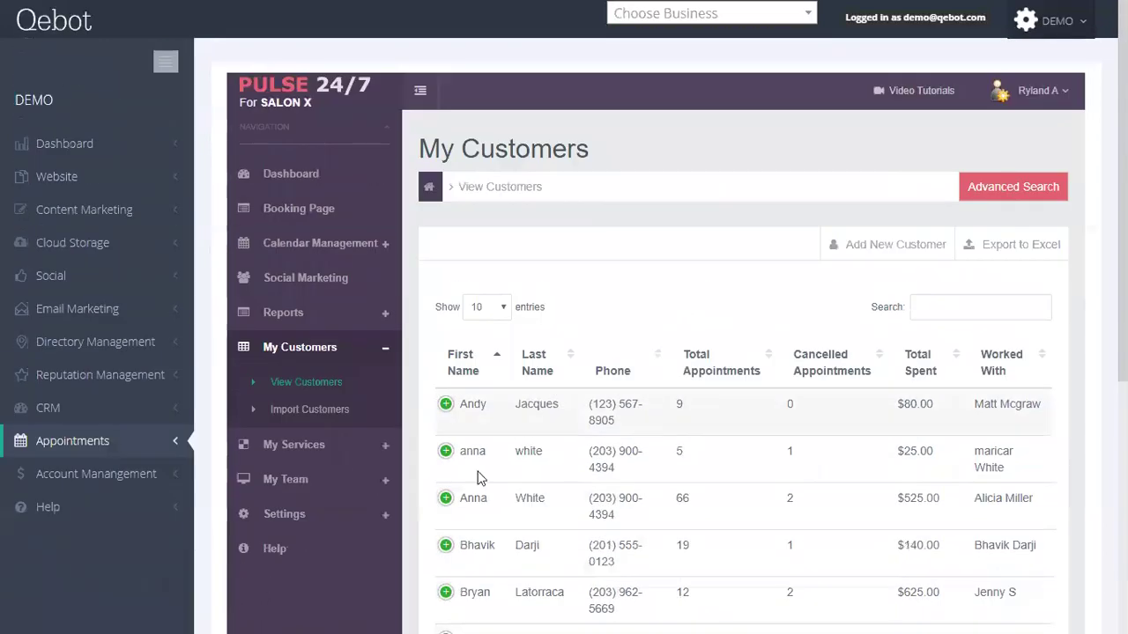
click(386, 352)
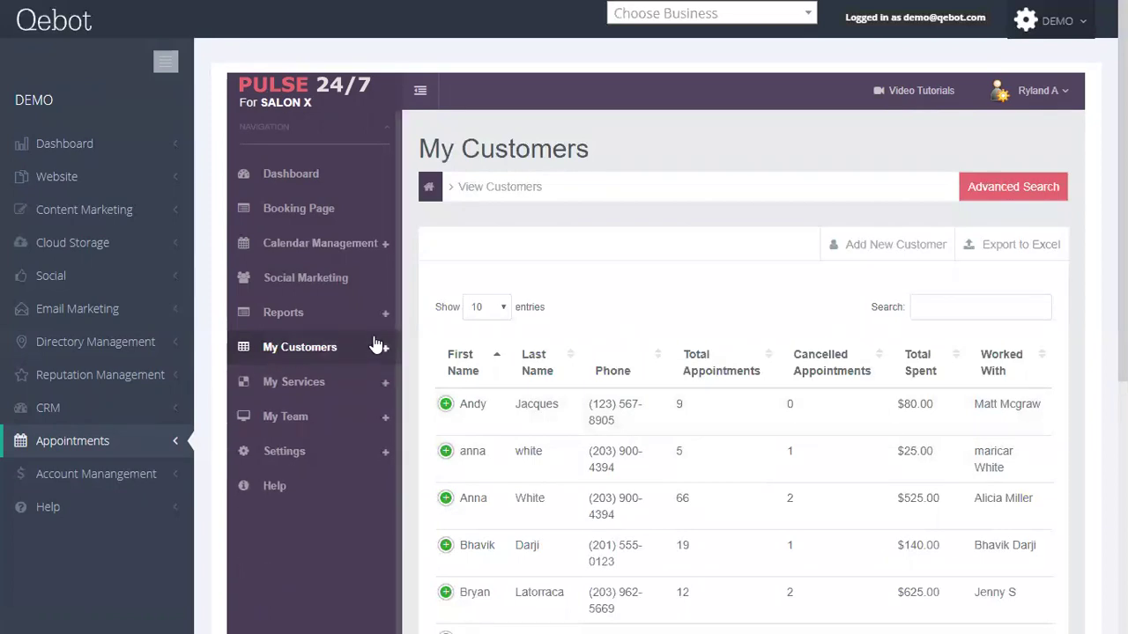
Open Reward and Discounts for the services and view the reward programs and discount codes
click(386, 385)
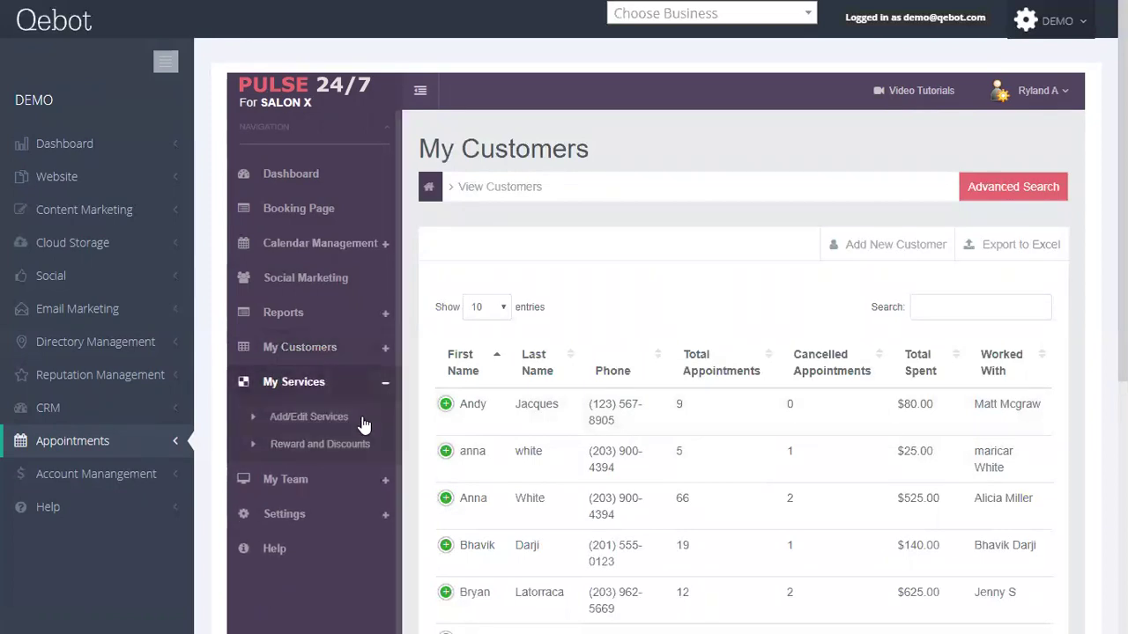
click(319, 446)
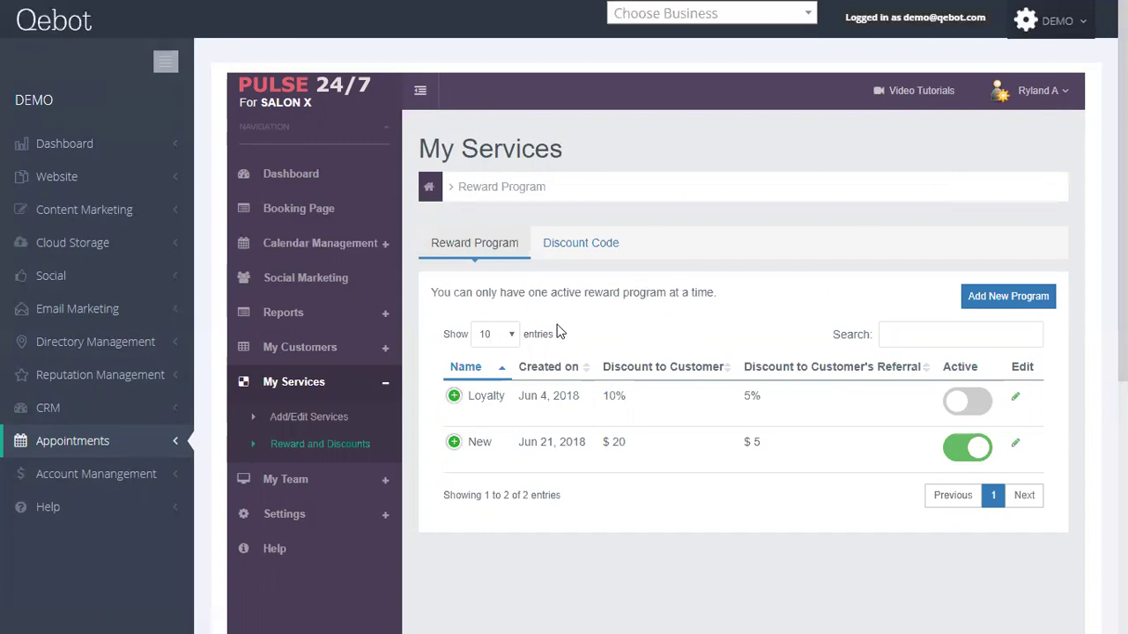
click(581, 248)
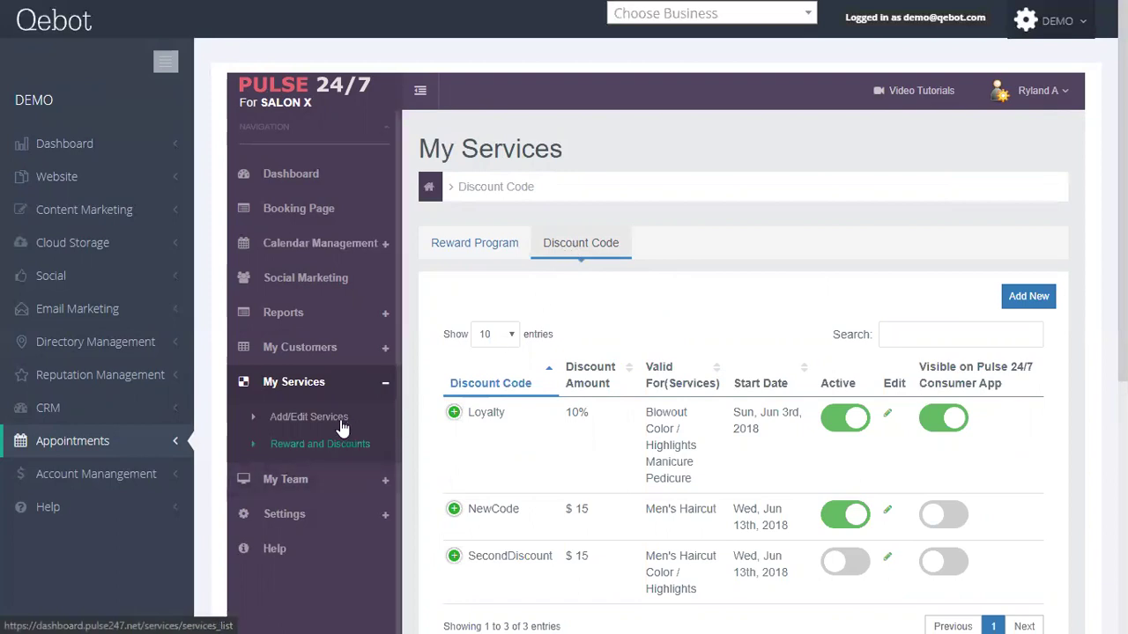
Open the services list, bring up the Add Service form, and examine its service type choices, payment, duration and cost fields
click(304, 422)
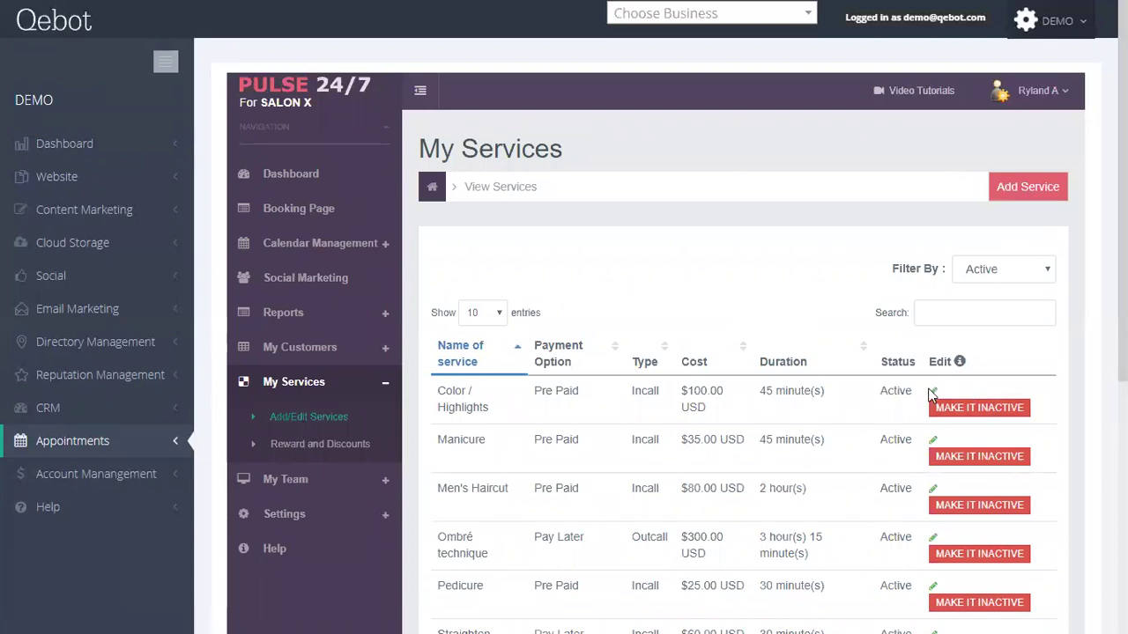
click(1015, 190)
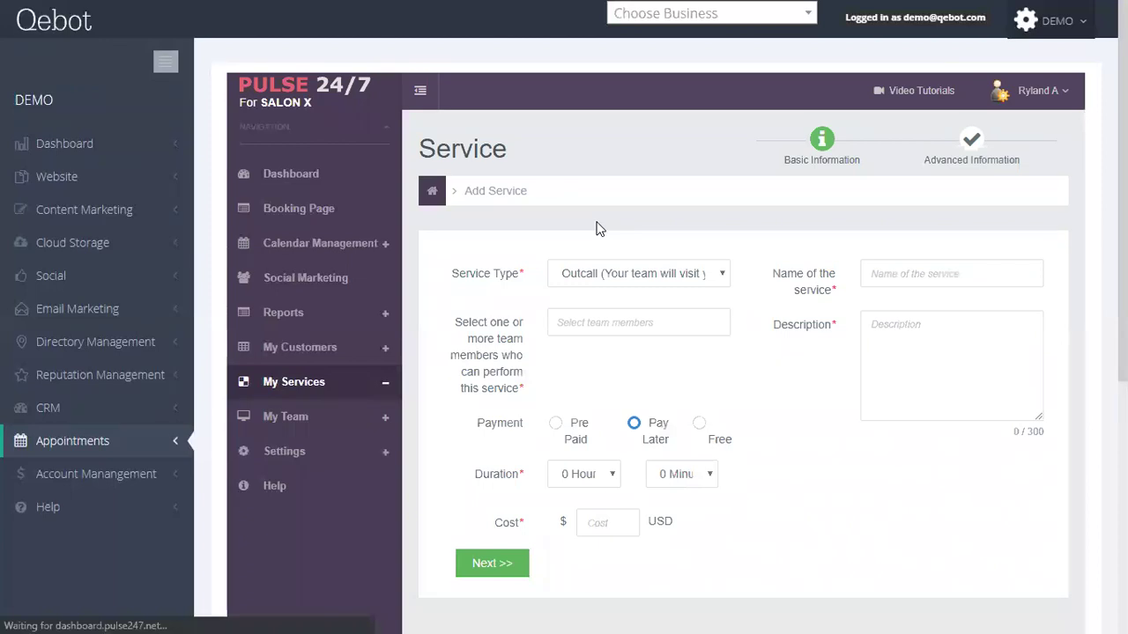
click(603, 273)
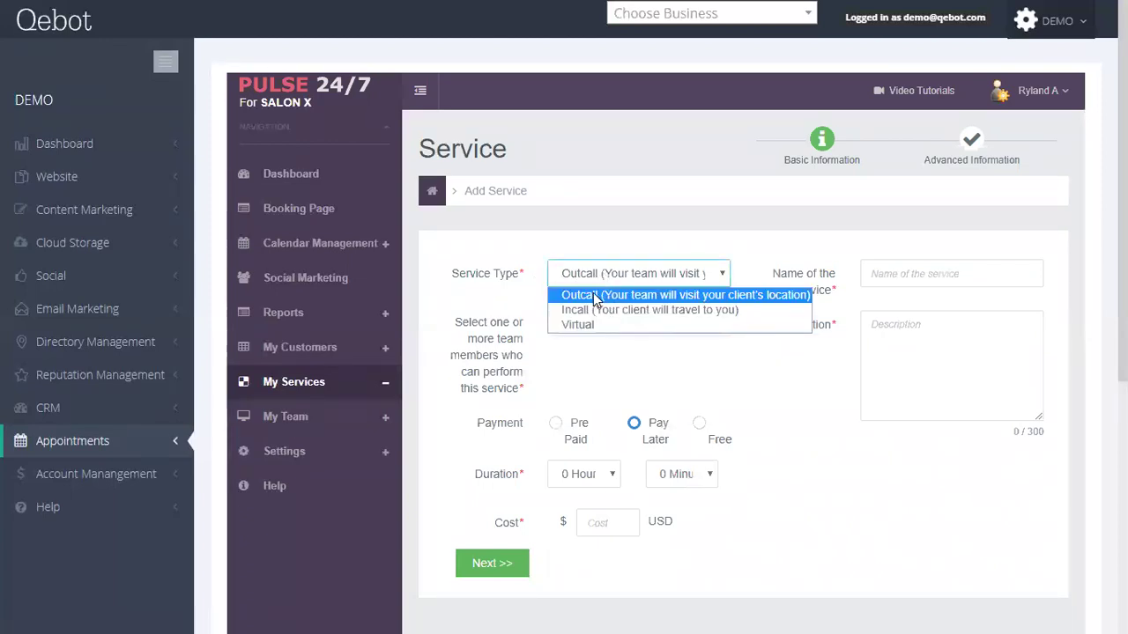
click(687, 385)
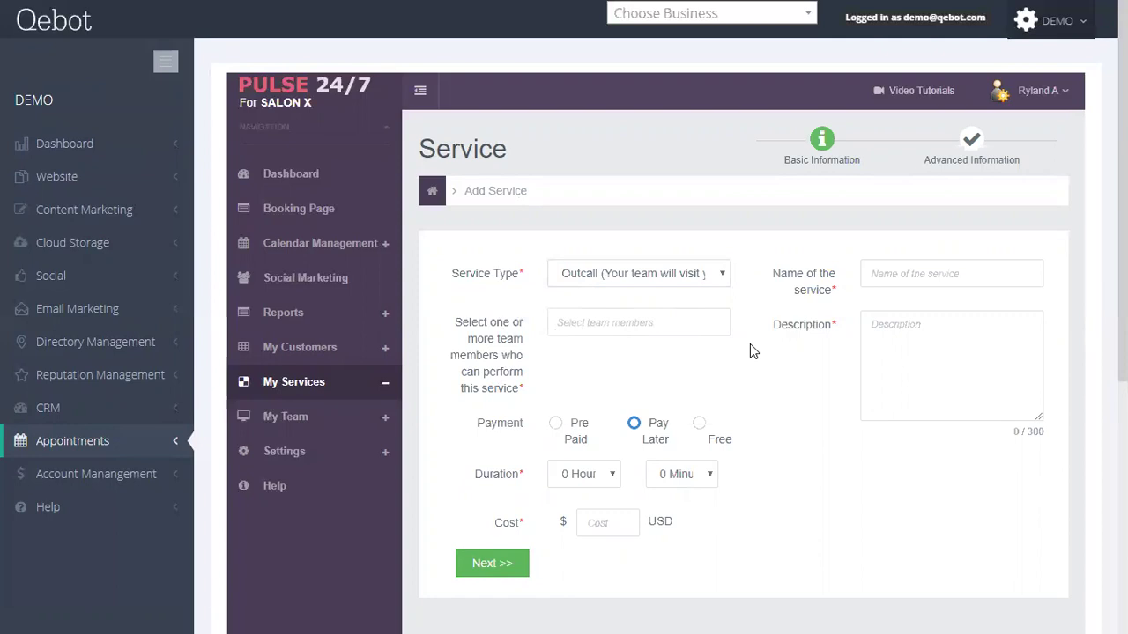
scroll(667, 429, down, 2)
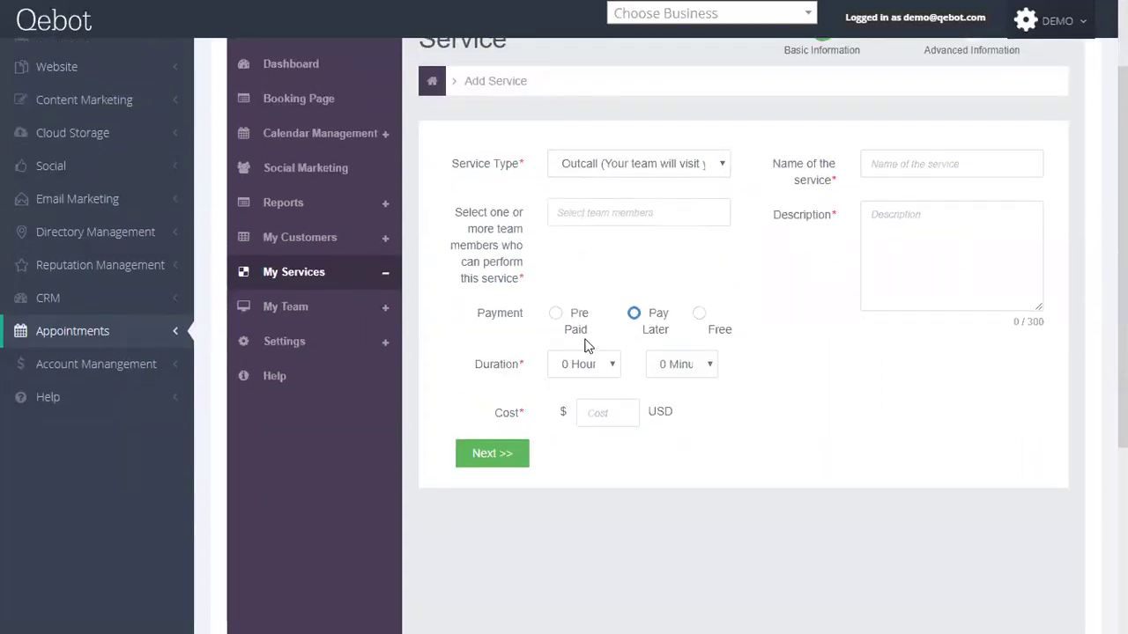
Try the Free, Pay Later and Pre Paid payment options on the Add Service form to compare the fields they require
click(697, 319)
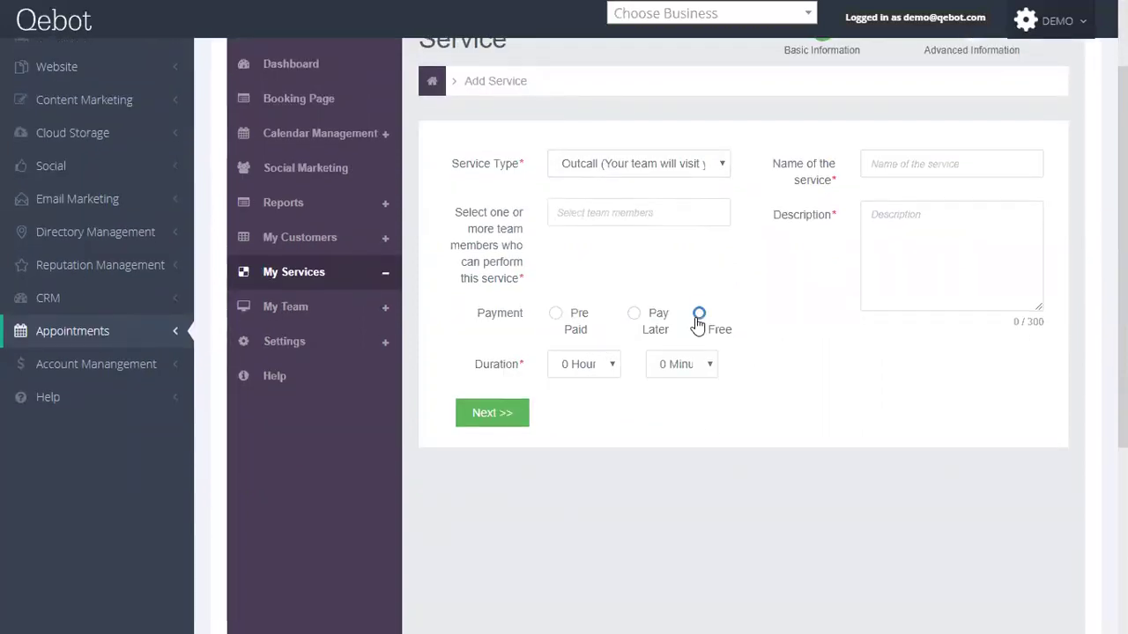
click(634, 314)
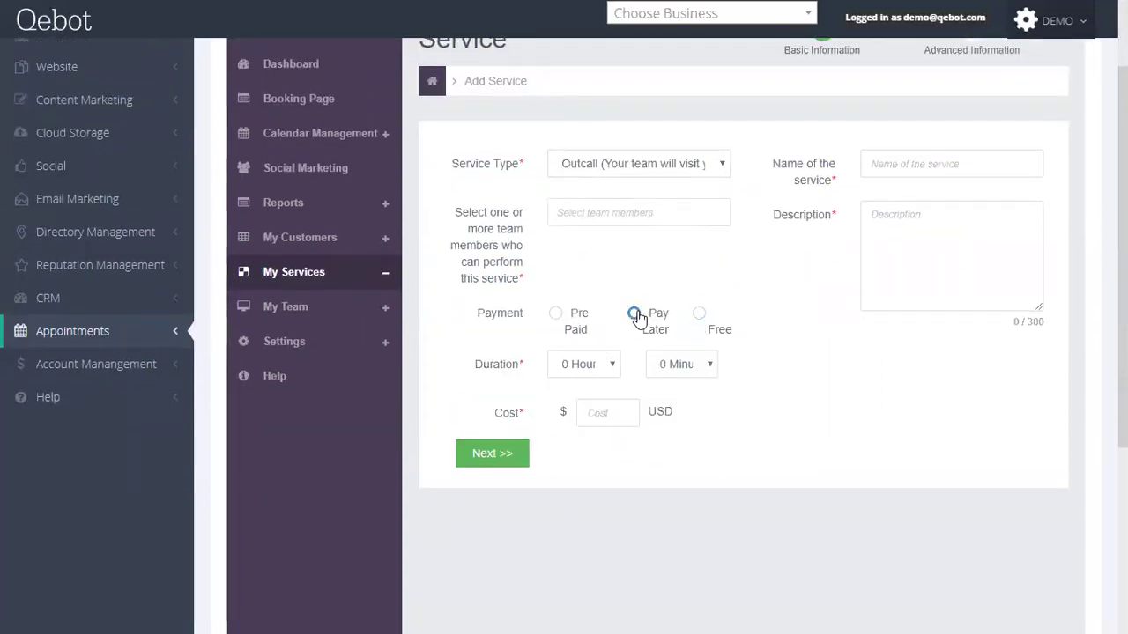
click(557, 315)
View the team management options, and open the Basic Settings page to review the company's contact, address, category and timezone fields
scroll(709, 373, up, 3)
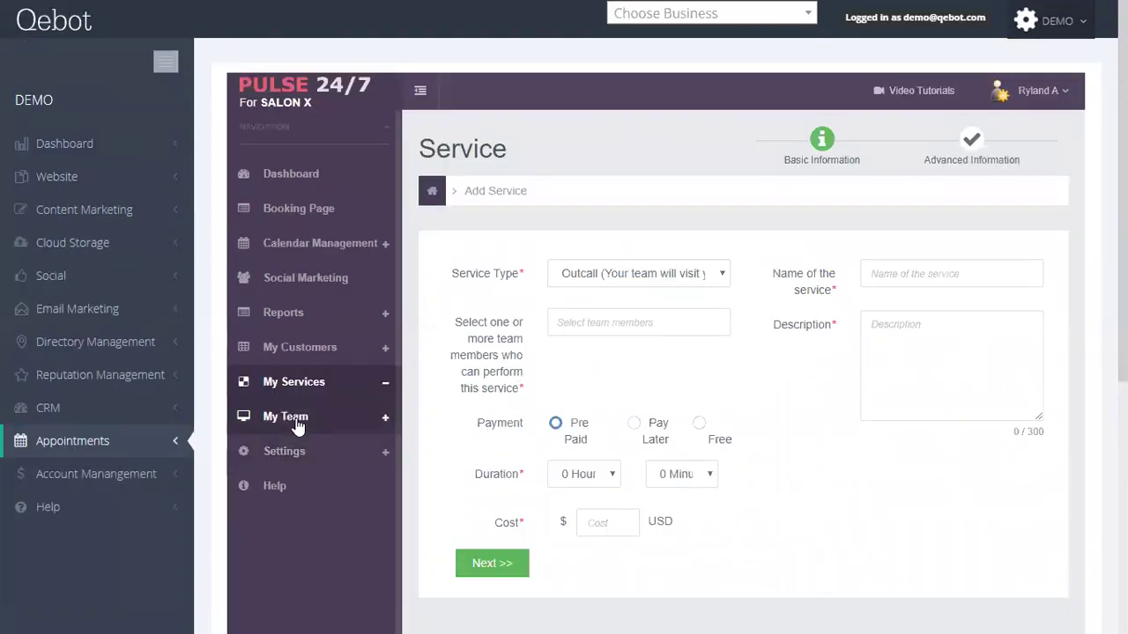
click(298, 426)
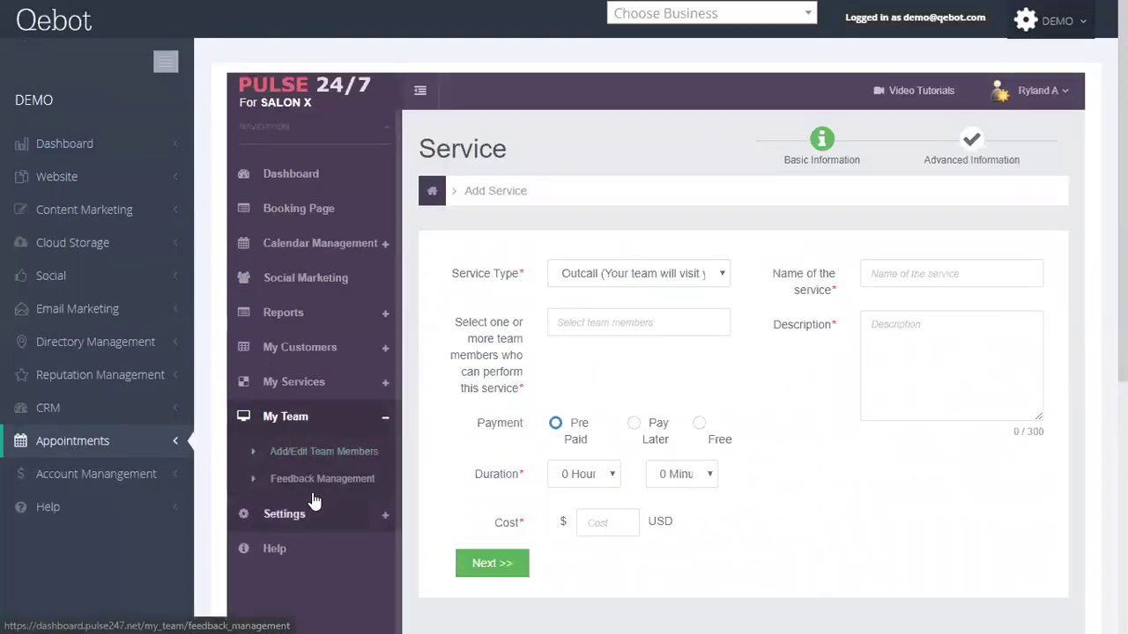
scroll(304, 432, down, 2)
click(297, 407)
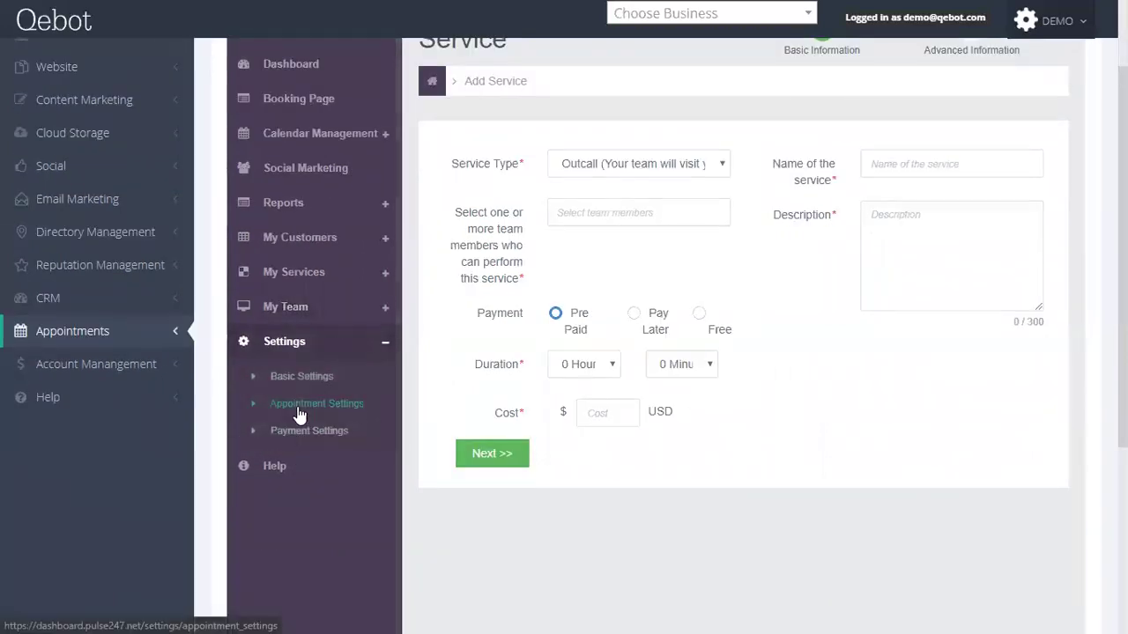
click(306, 386)
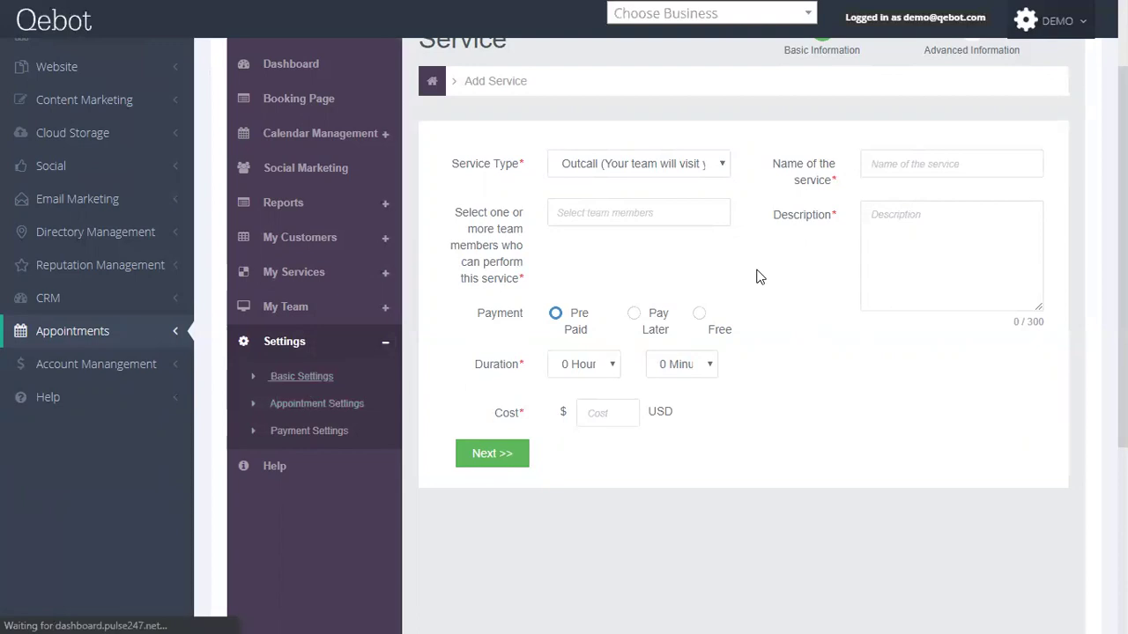
click(312, 435)
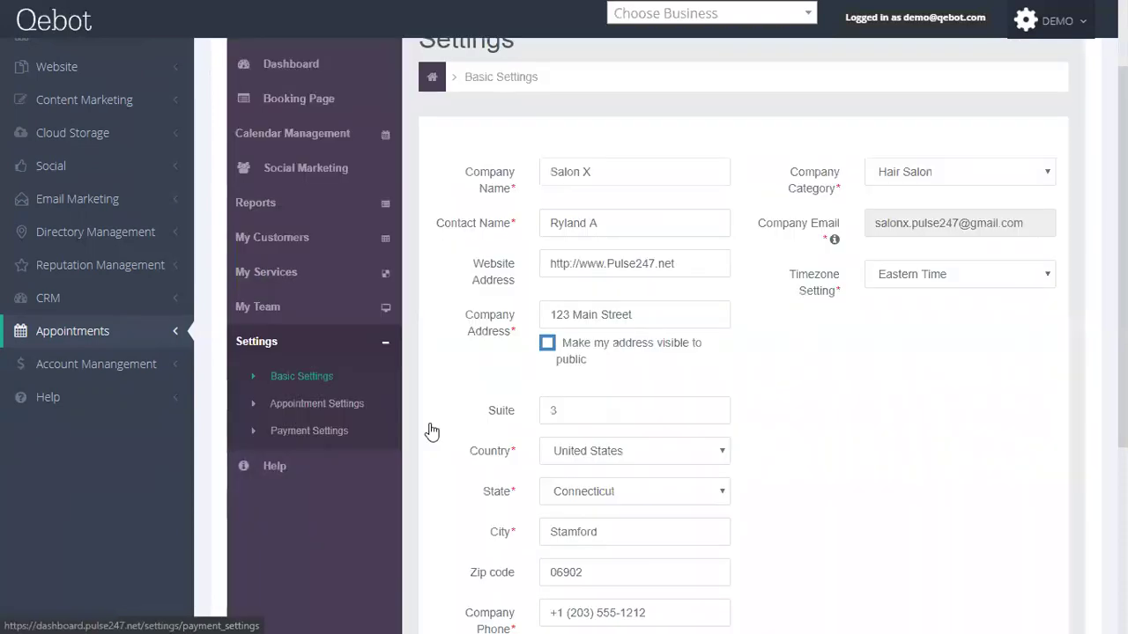
scroll(603, 326, down, 3)
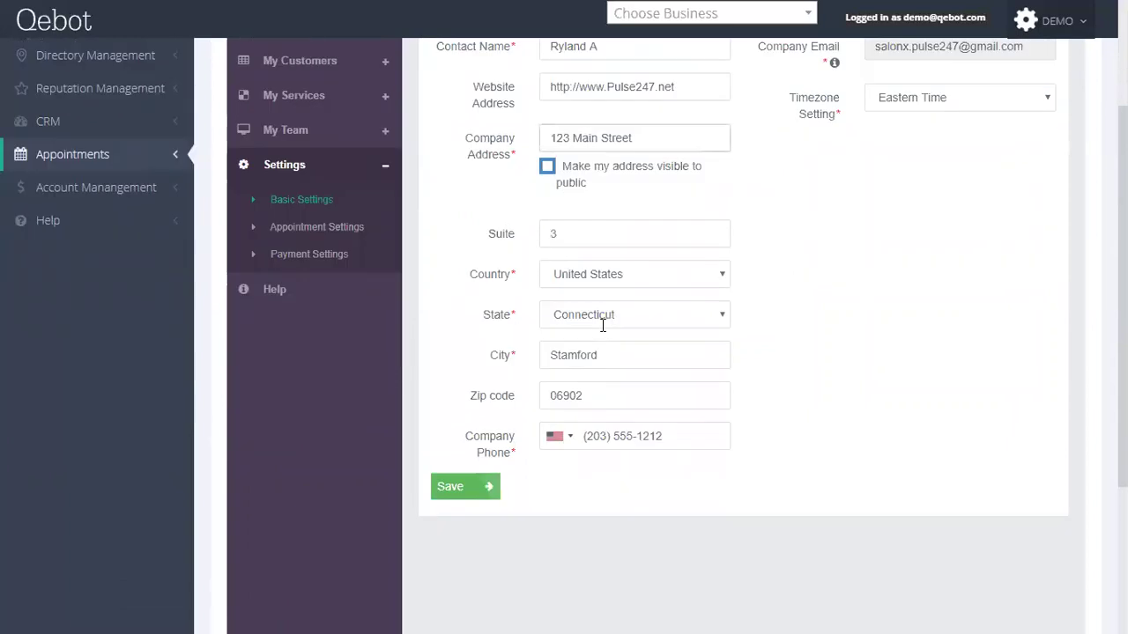
scroll(603, 326, down, 1)
scroll(720, 350, up, 5)
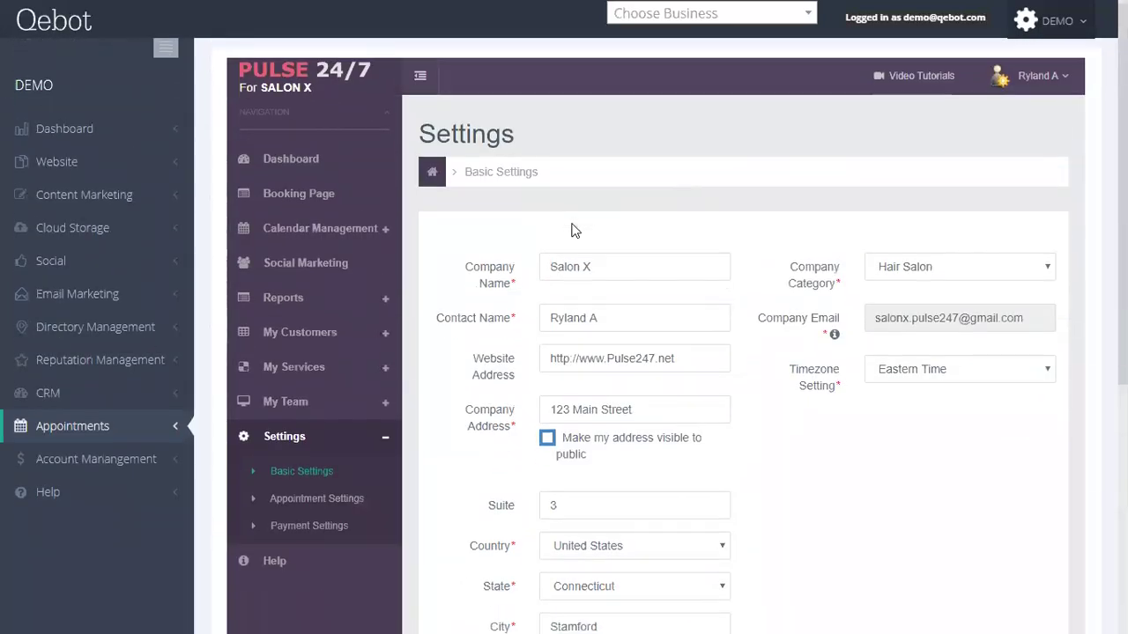
scroll(574, 230, down, 2)
Open Appointment Settings and examine the reminder, cancellation and notification fields, including the refund choices for the cancellation penalty
click(318, 404)
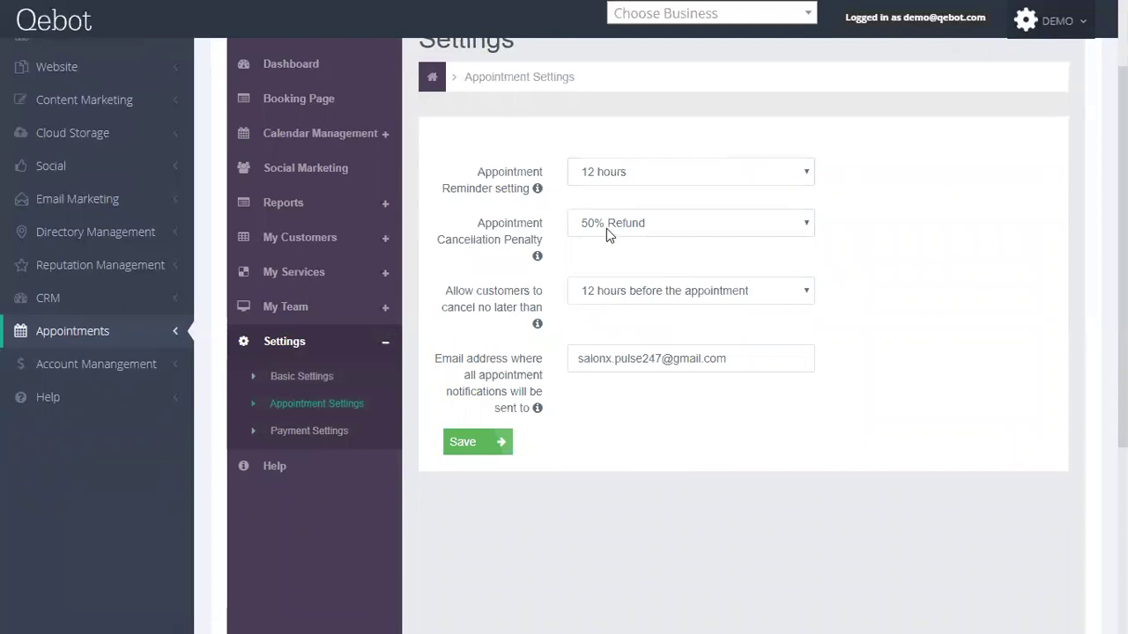
scroll(606, 228, up, 2)
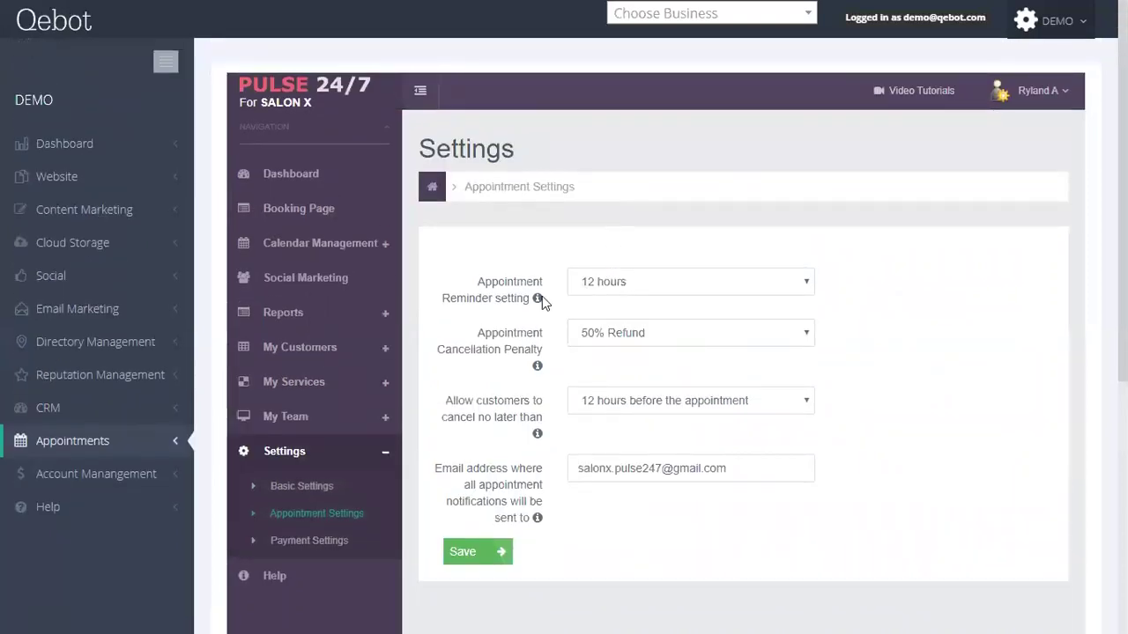
click(688, 342)
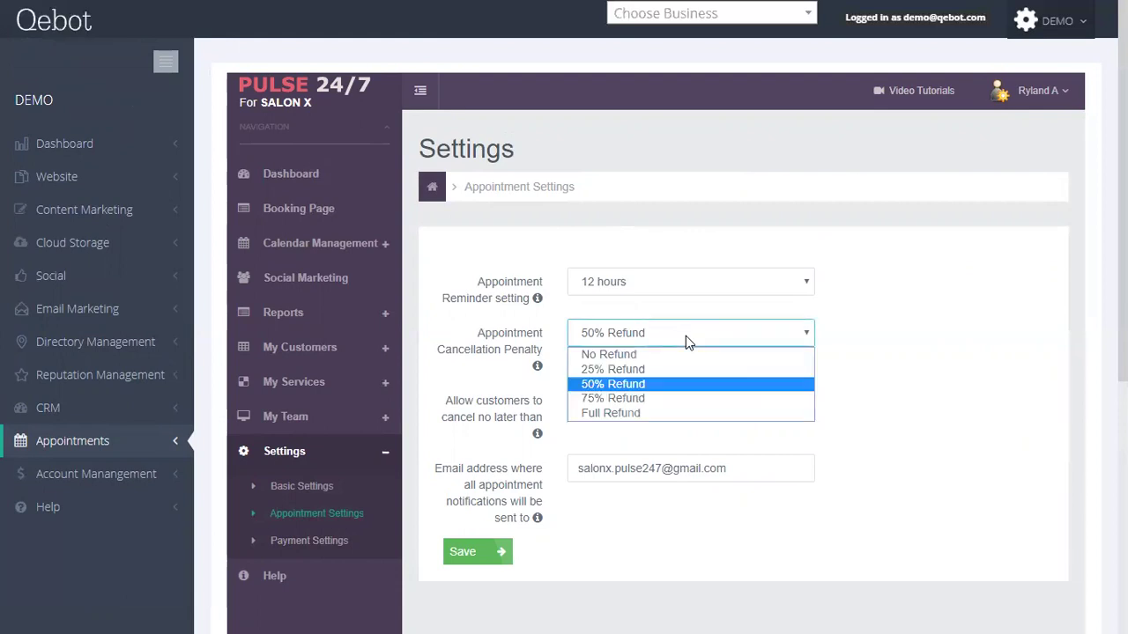
click(676, 426)
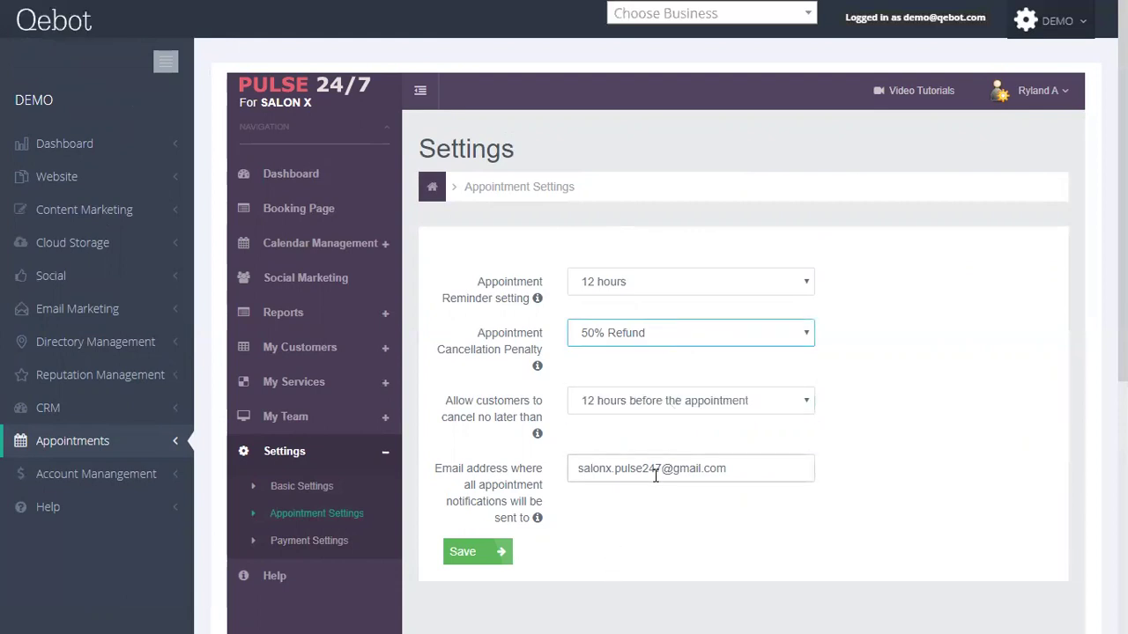
scroll(656, 476, down, 3)
scroll(582, 361, up, 2)
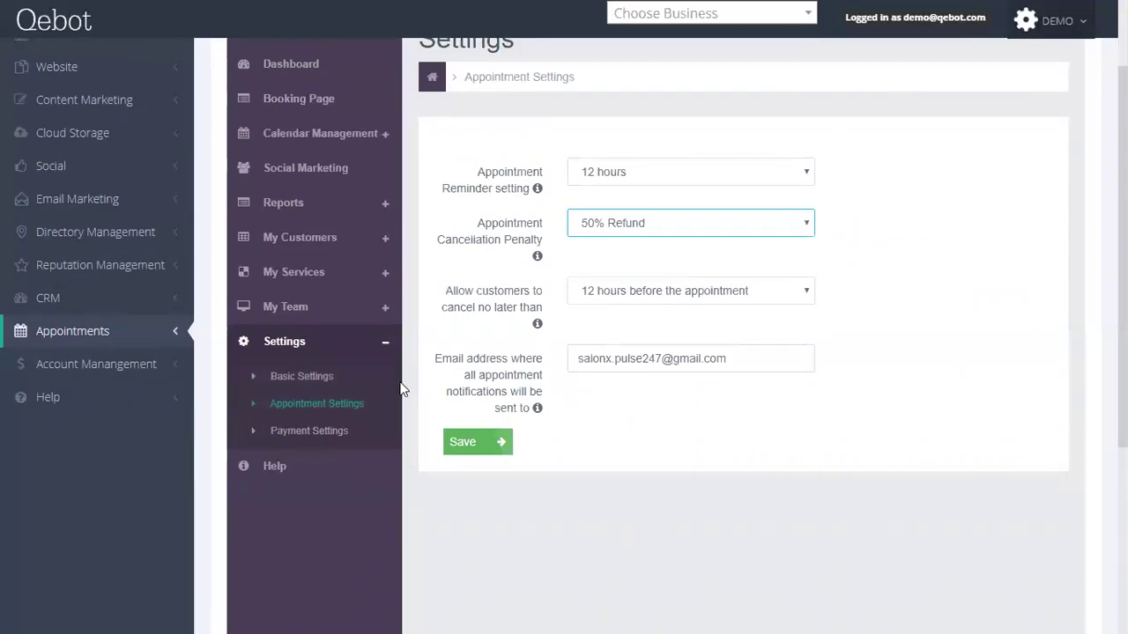
scroll(395, 398, up, 2)
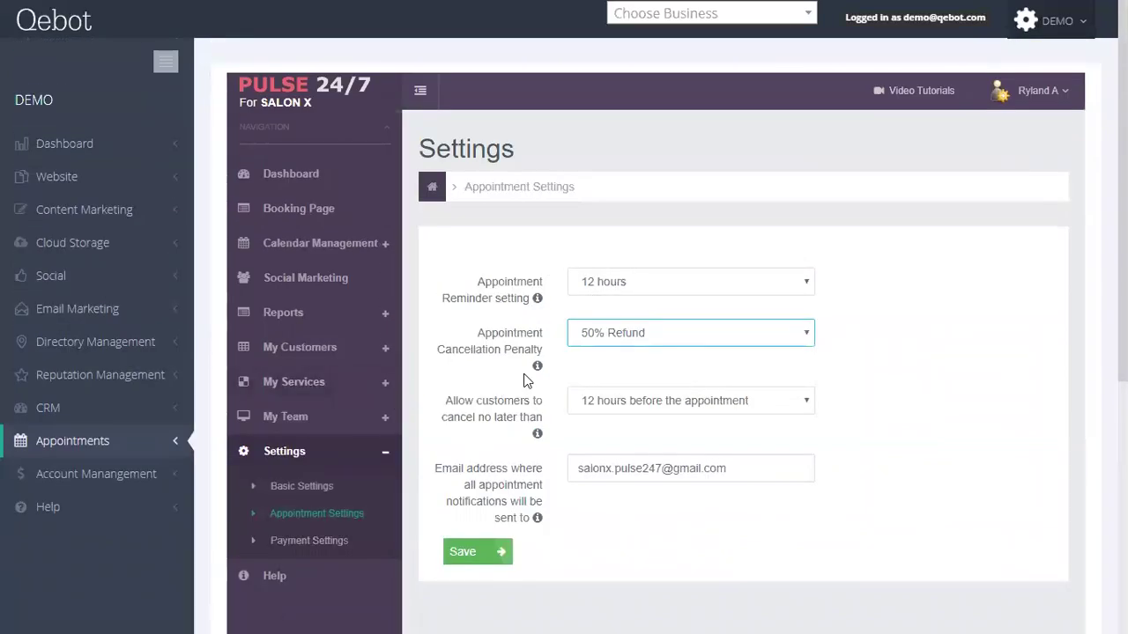
Return to the main Qebot dashboard from the appointment booking tool
click(86, 145)
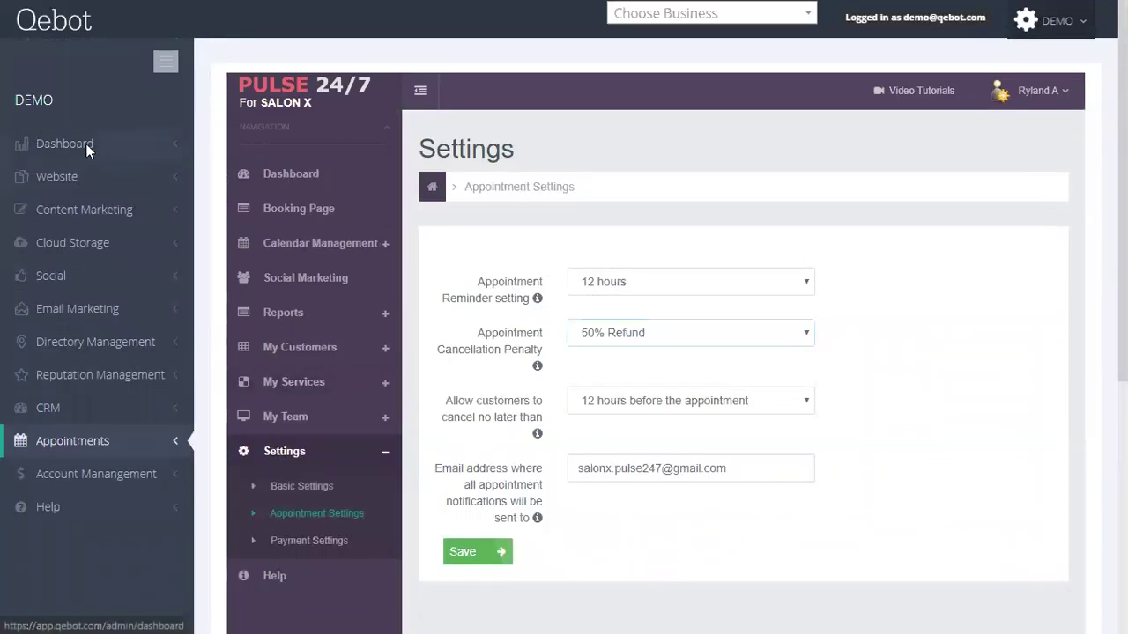